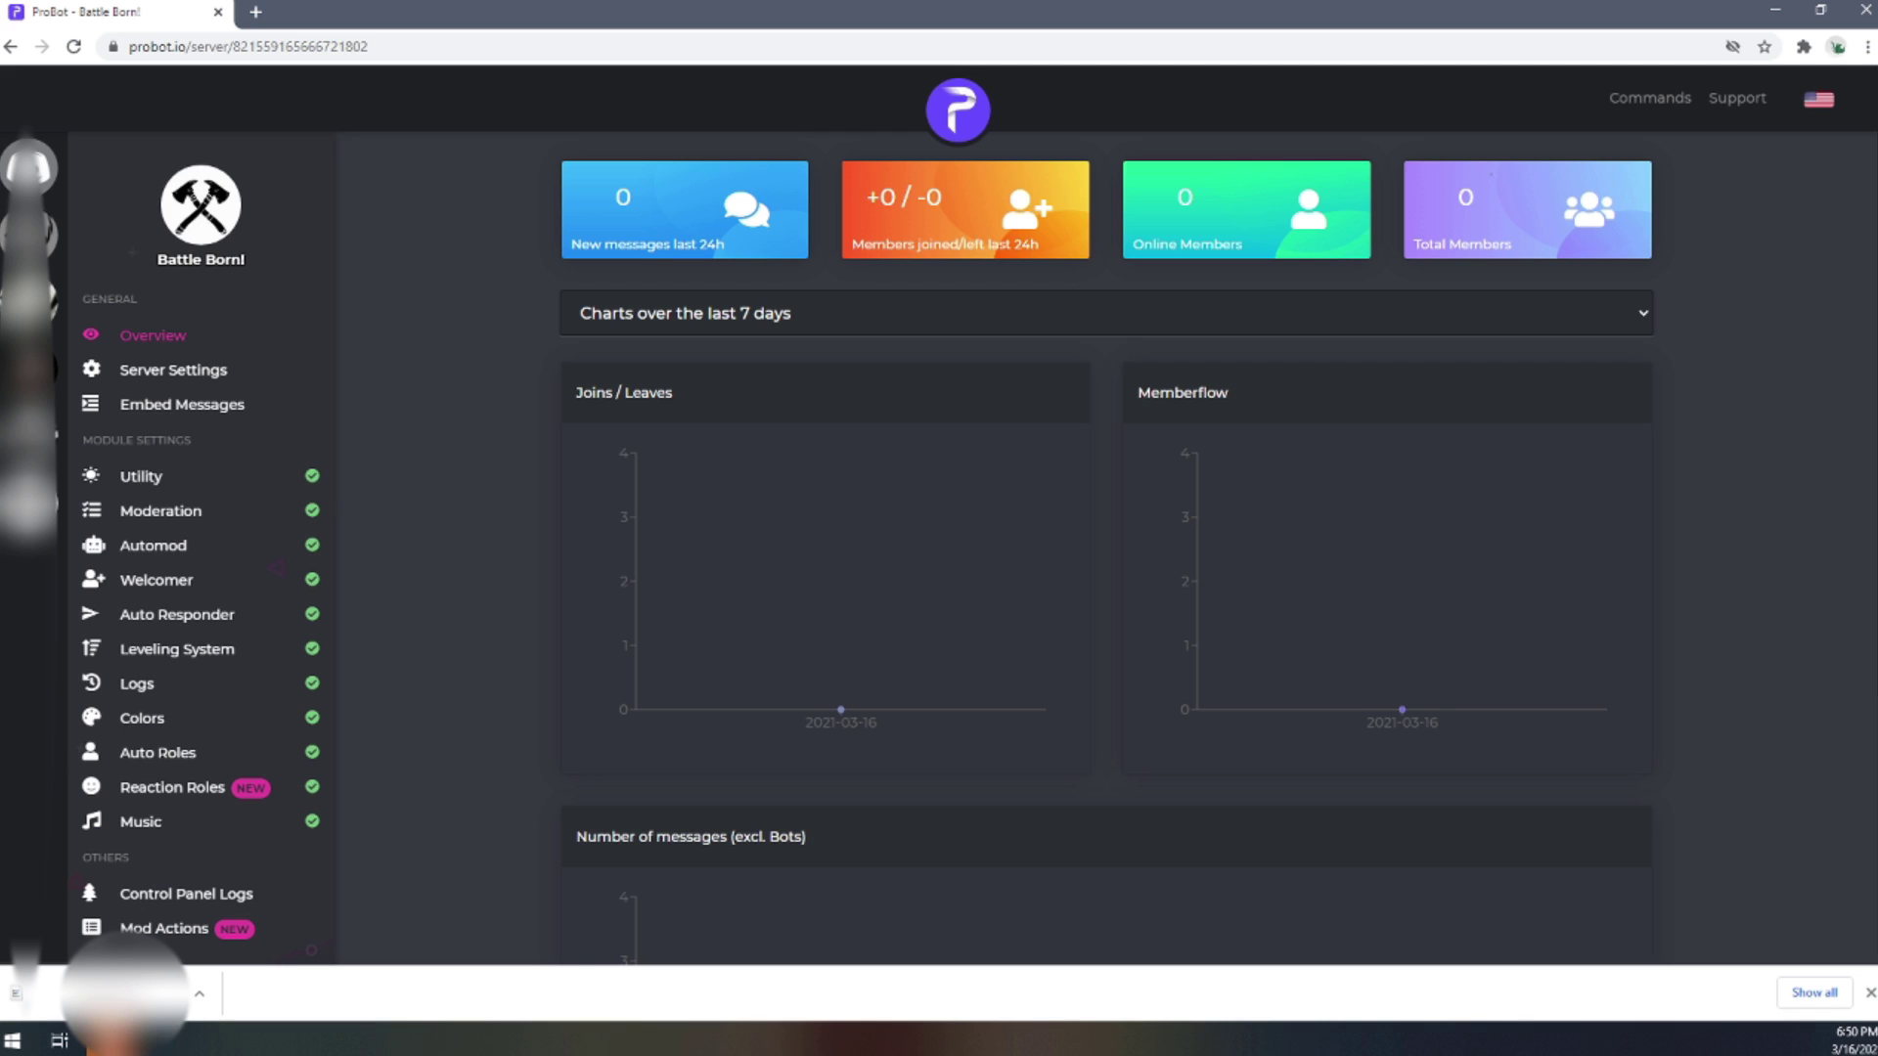
- Switch to Discord and open the role settings of the Battle Born! server
key(alt+Tab)
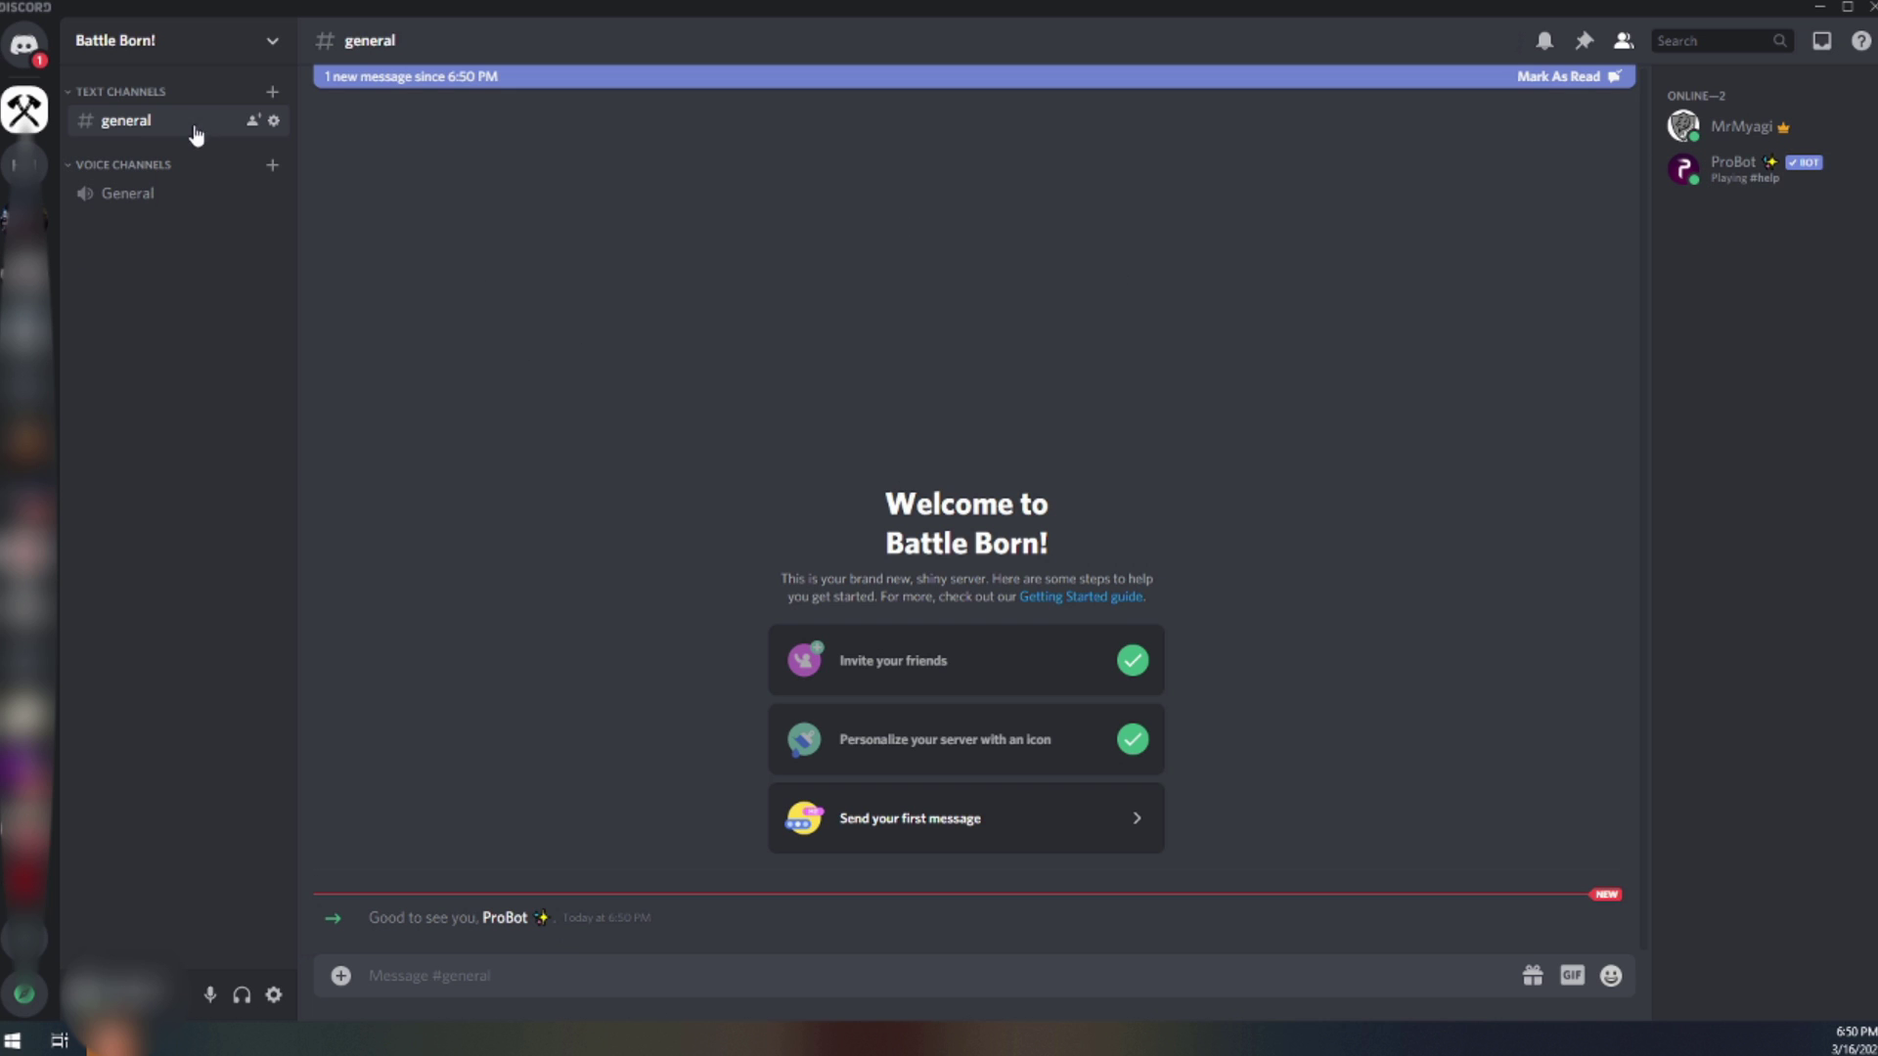
click(268, 45)
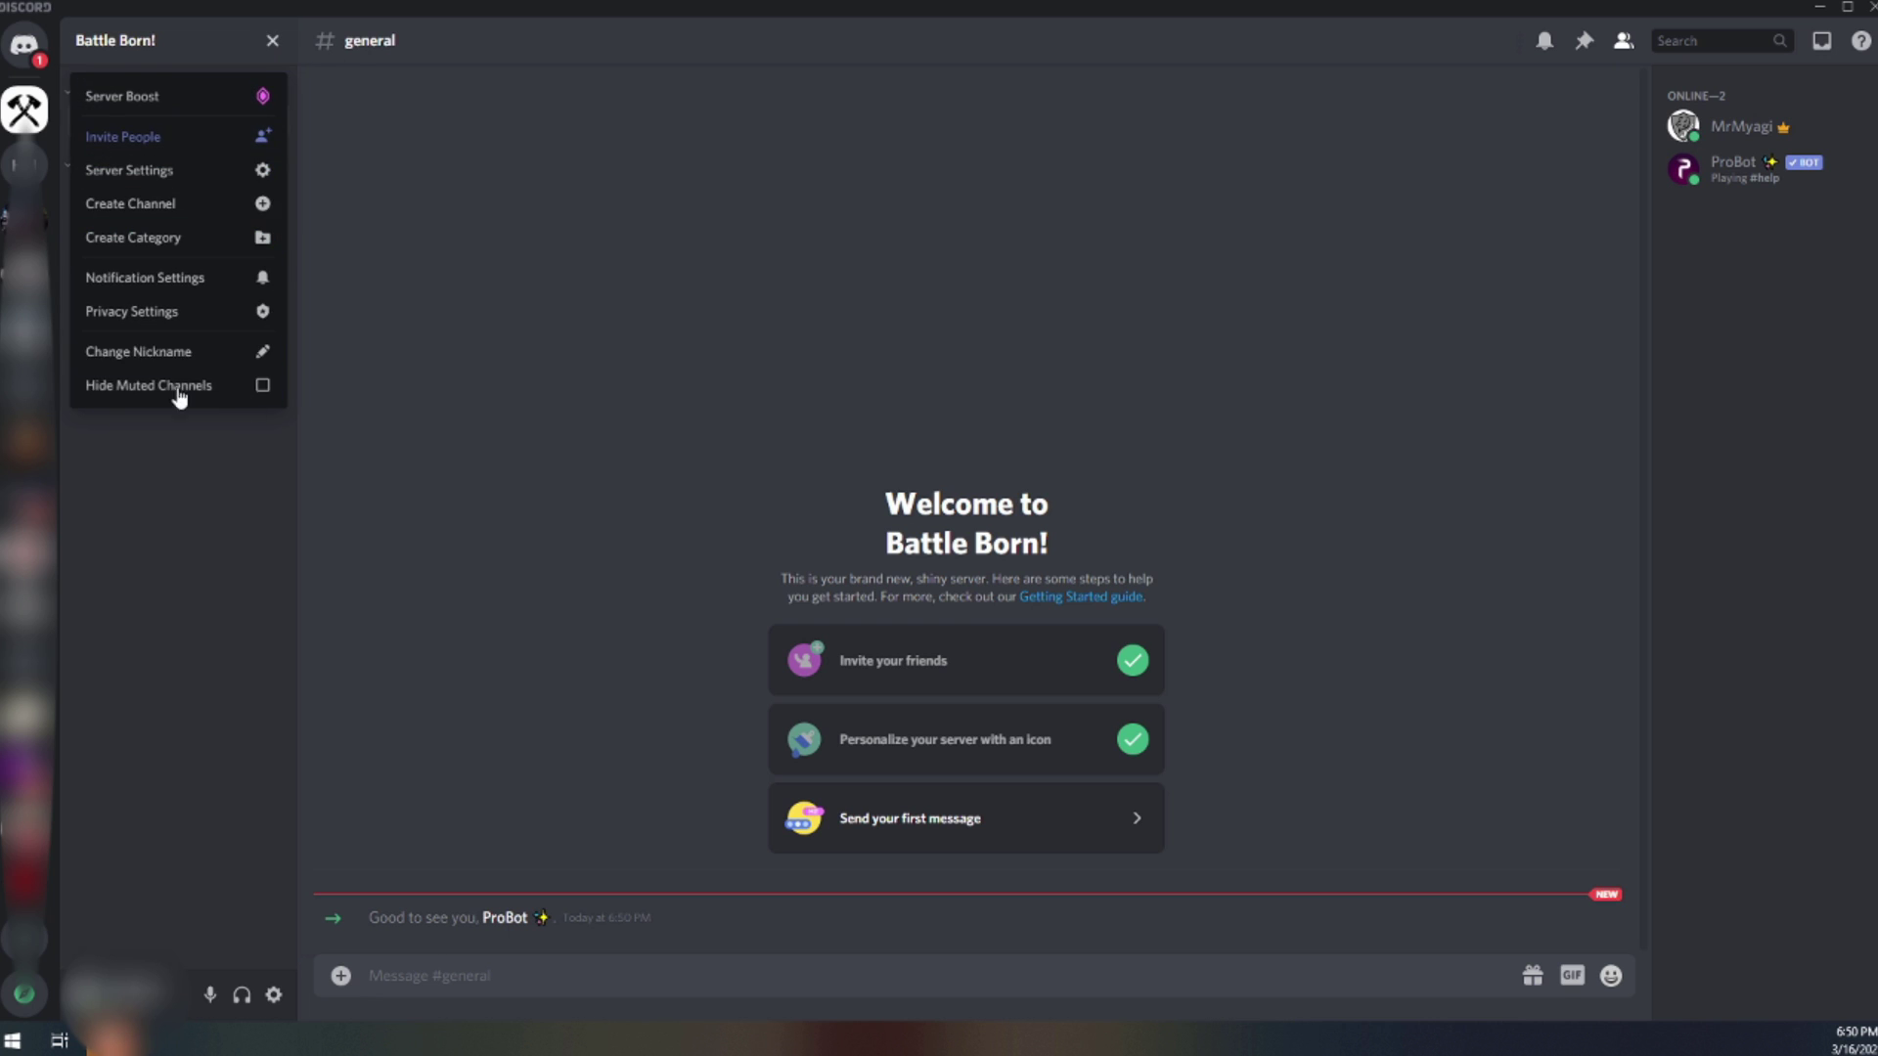
click(162, 176)
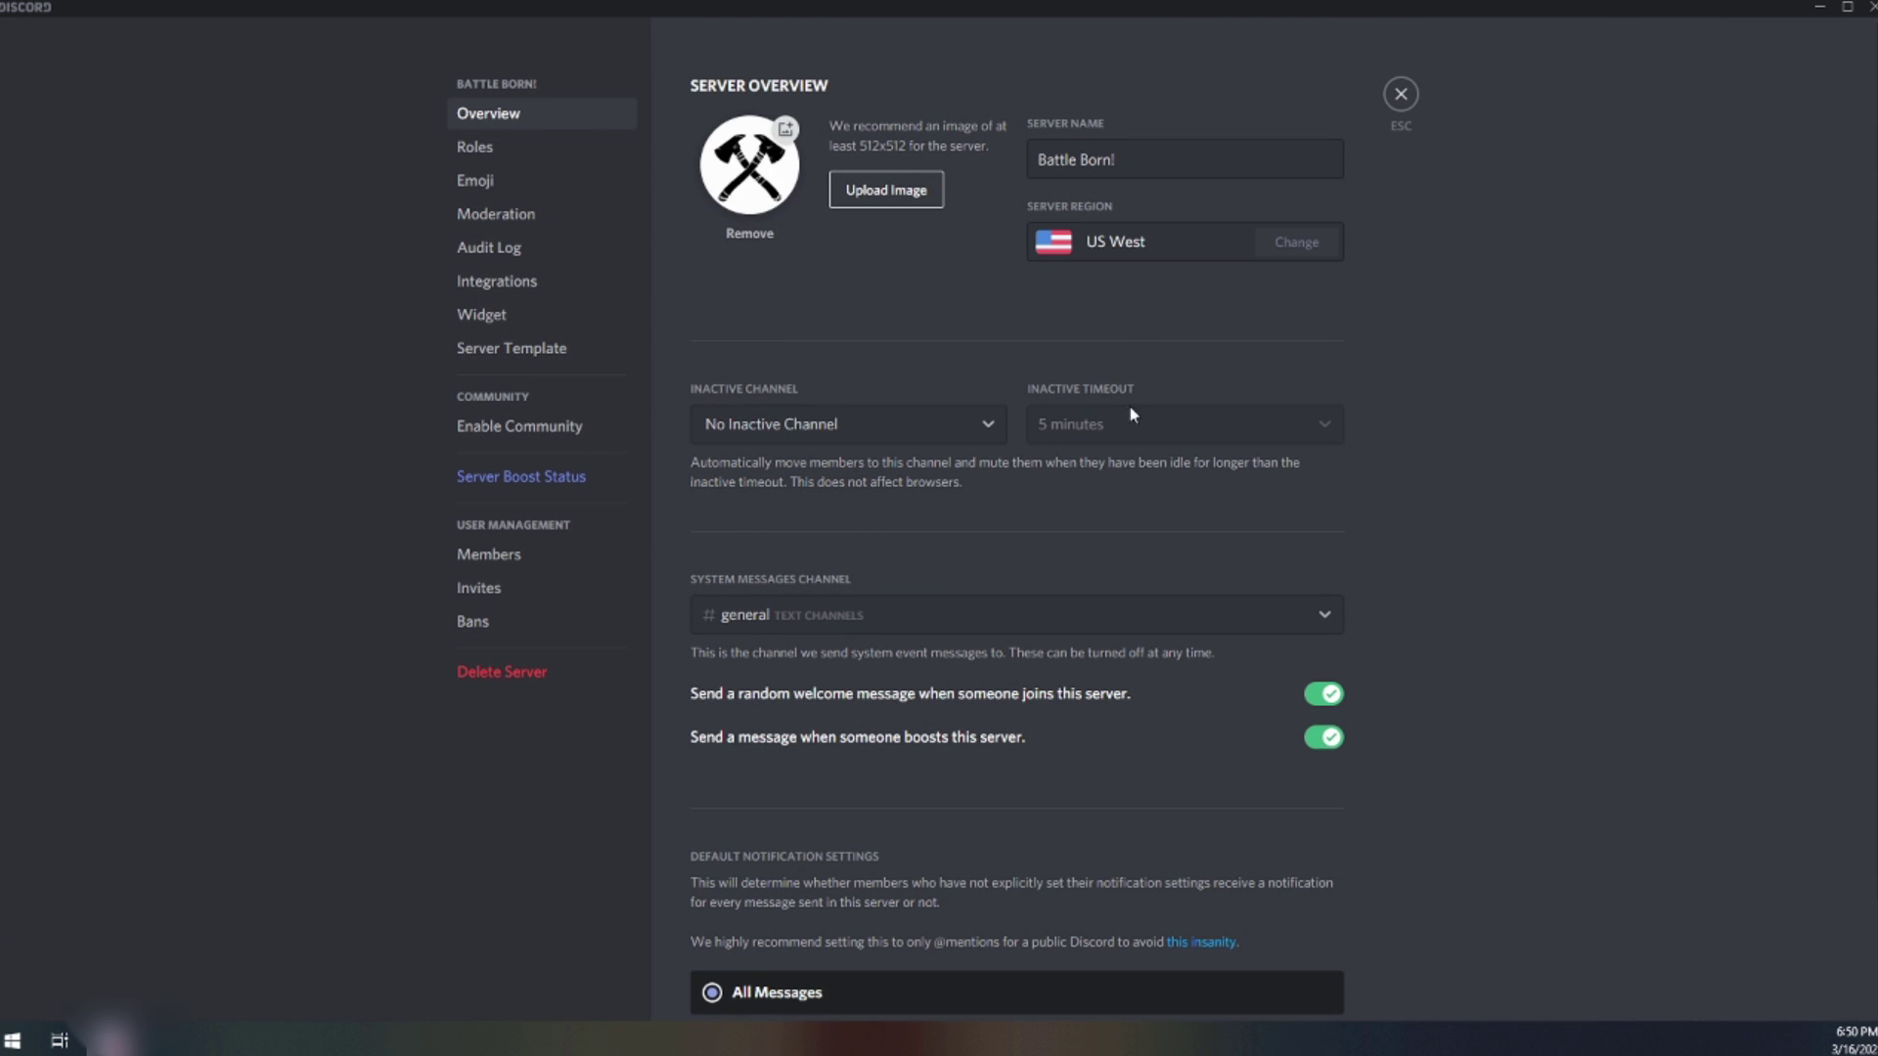
click(524, 152)
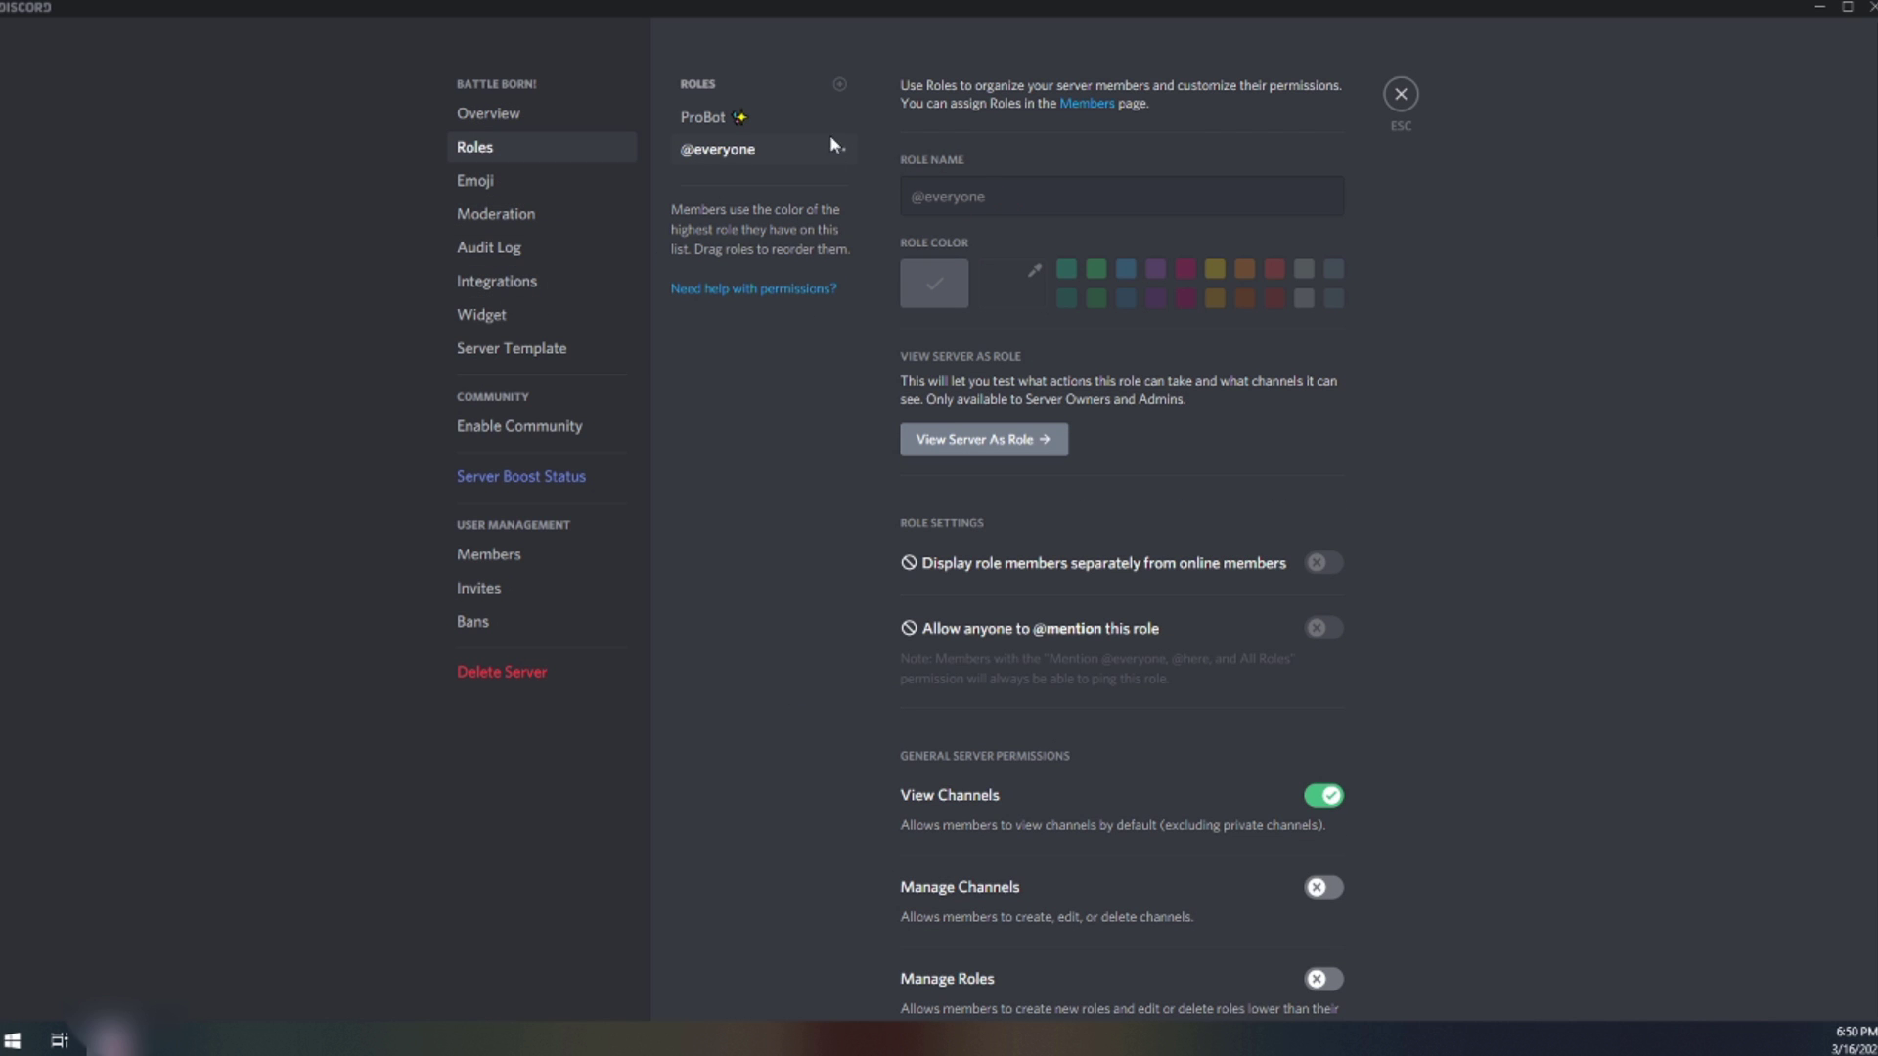
- Create a new server role named "Leader" and save it
click(839, 85)
click(1059, 191)
triple_click(966, 197)
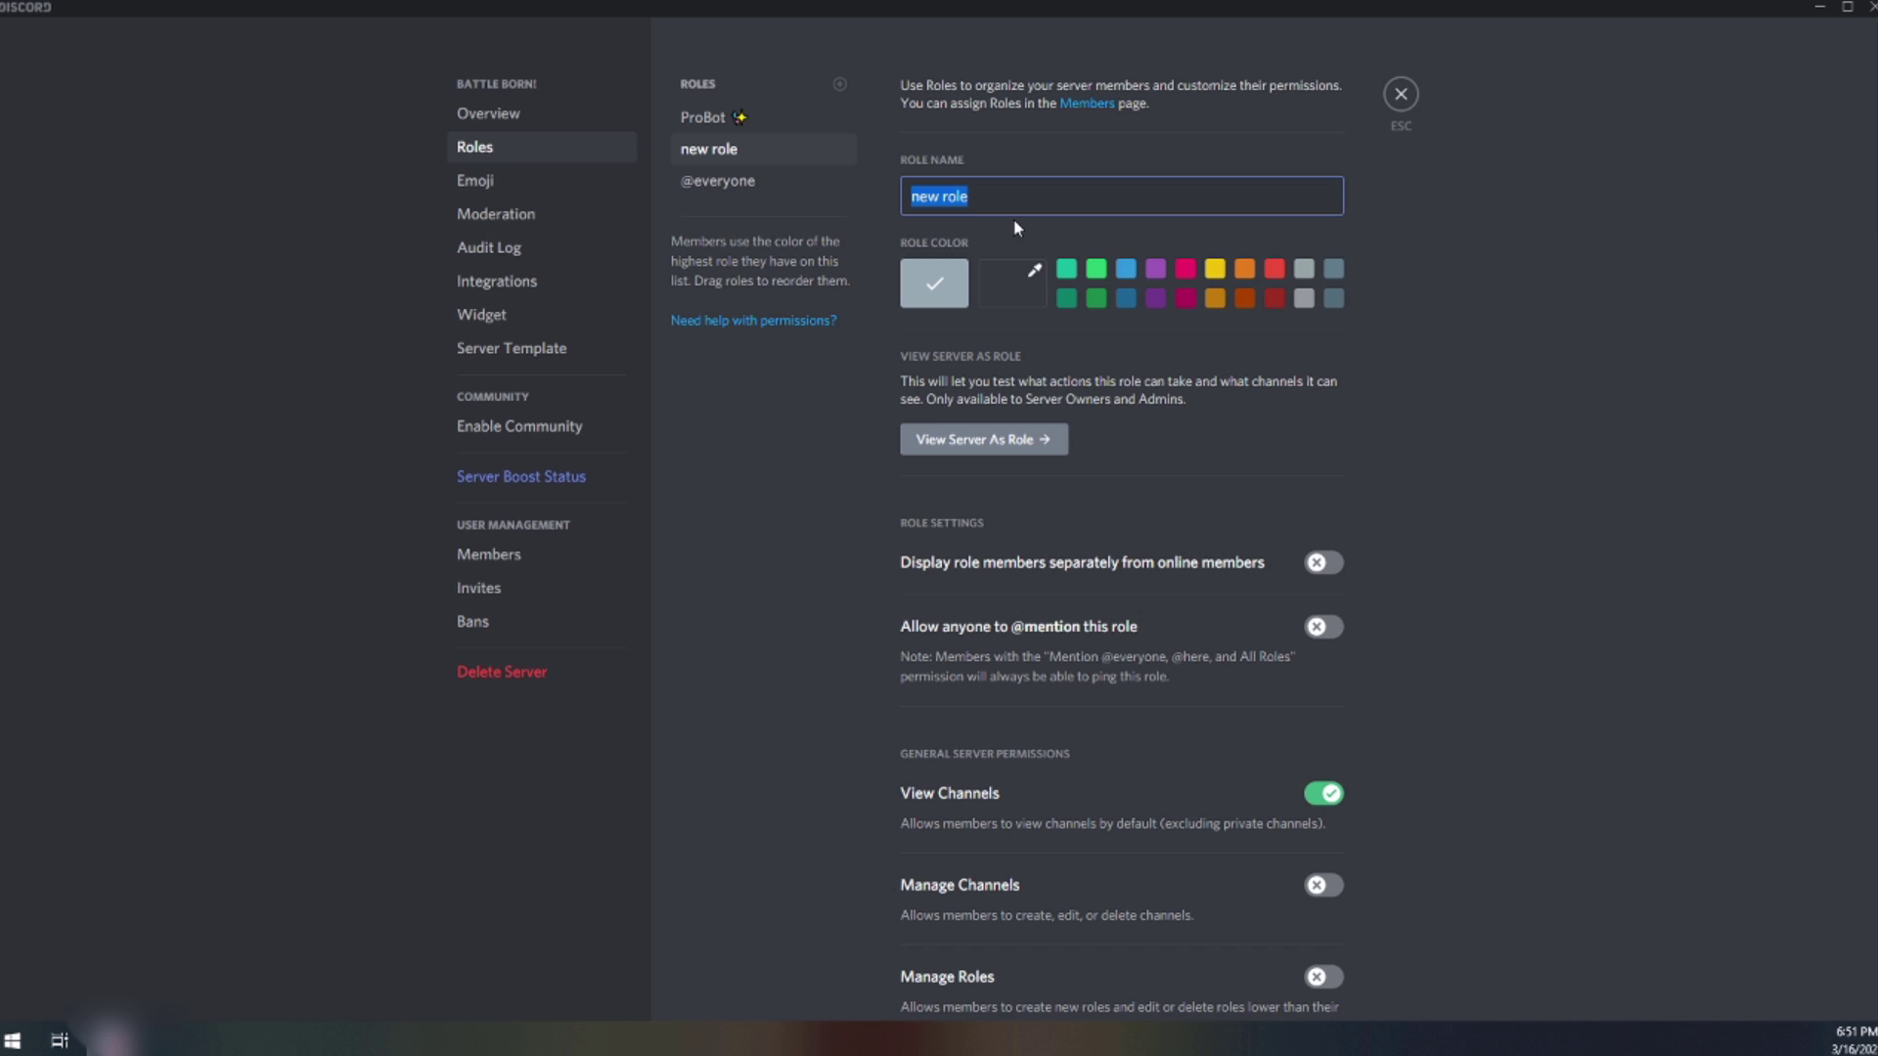
text(C)
key(BackSpace)
text(Leader)
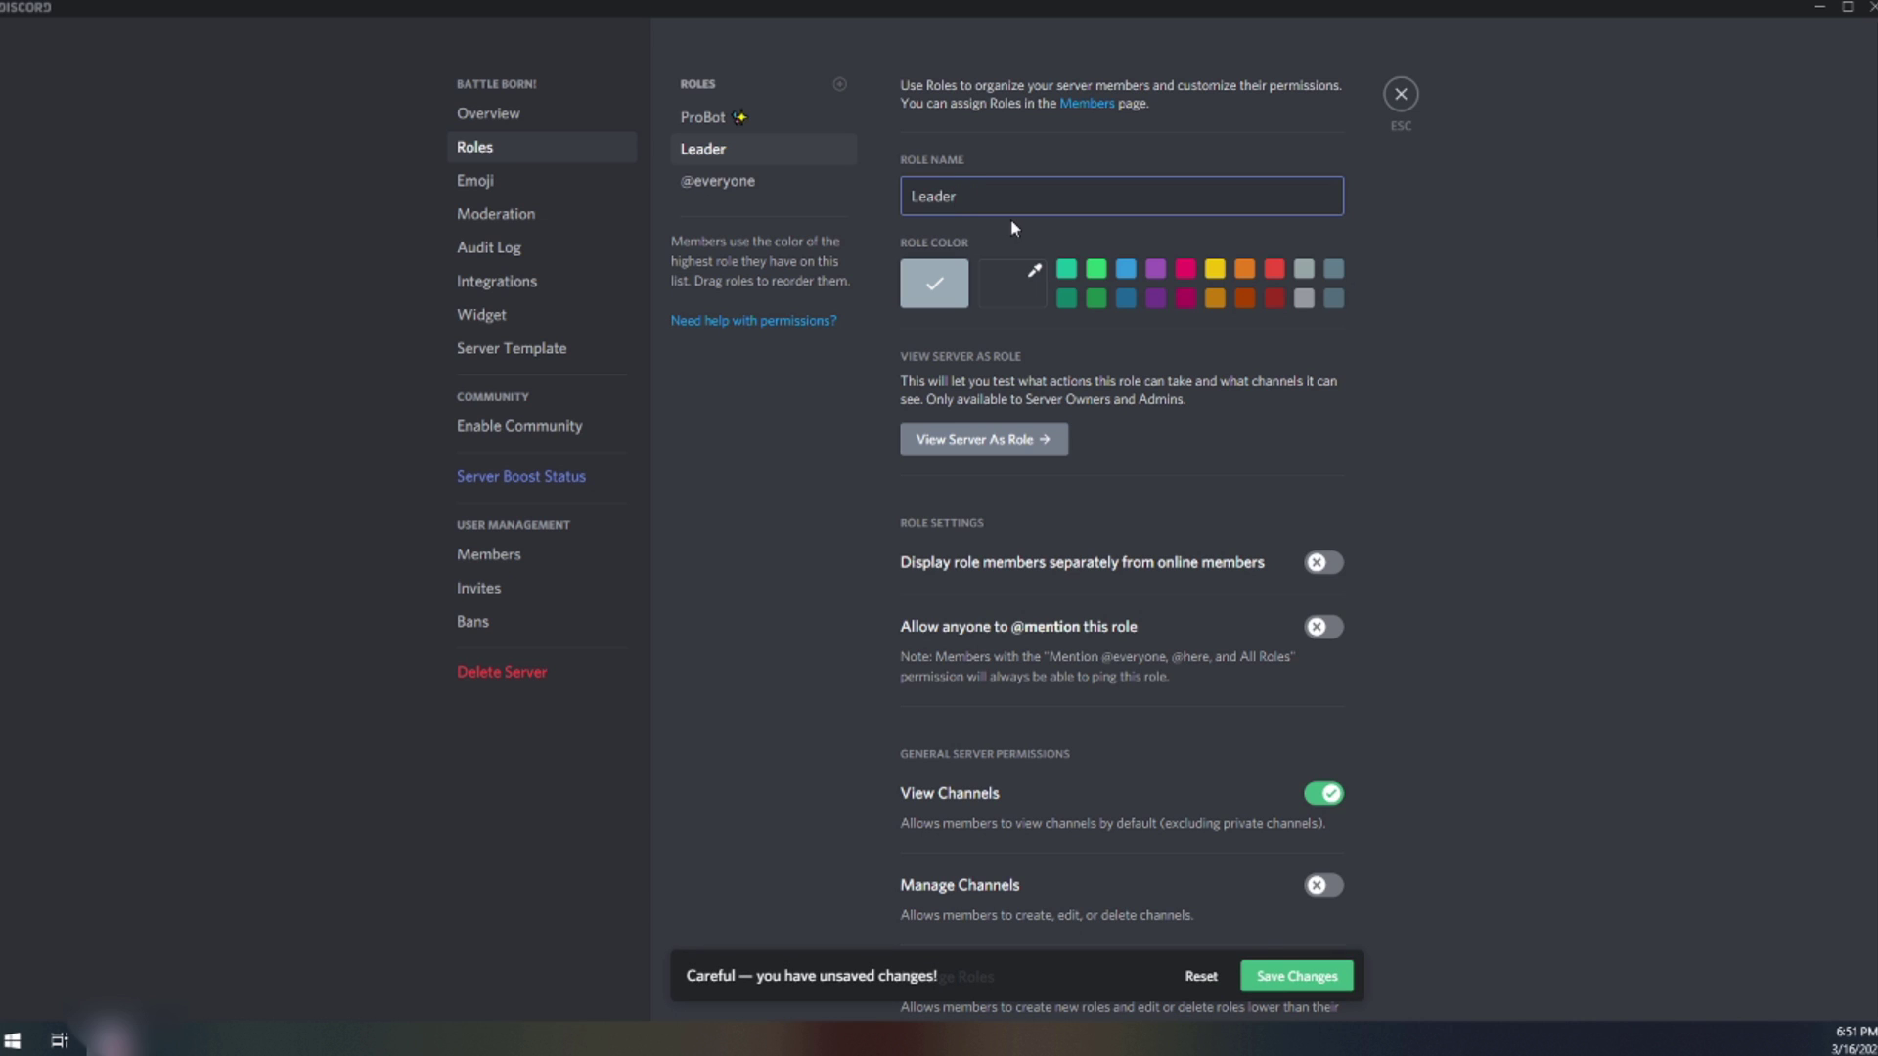
click(1326, 986)
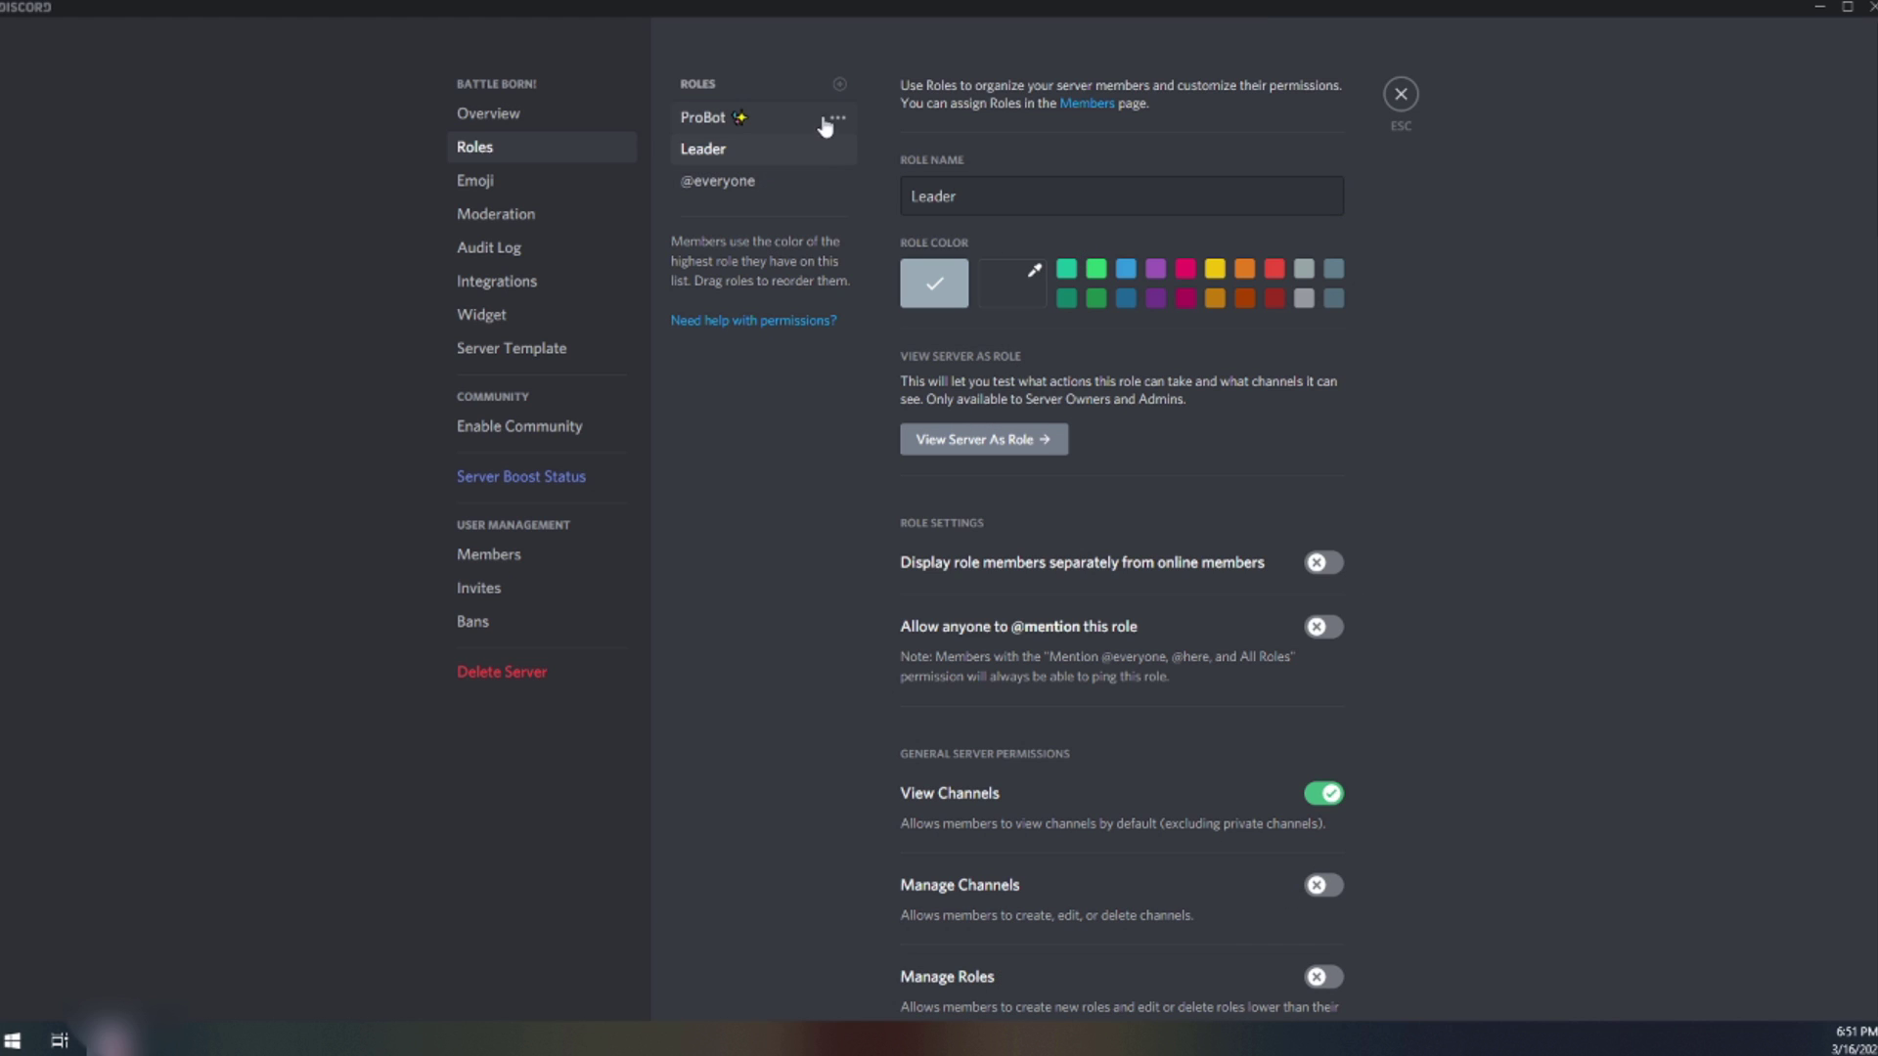
- Add another server role named "Co-Leader" and save the change
click(839, 83)
click(1029, 192)
drag(1029, 193, 880, 198)
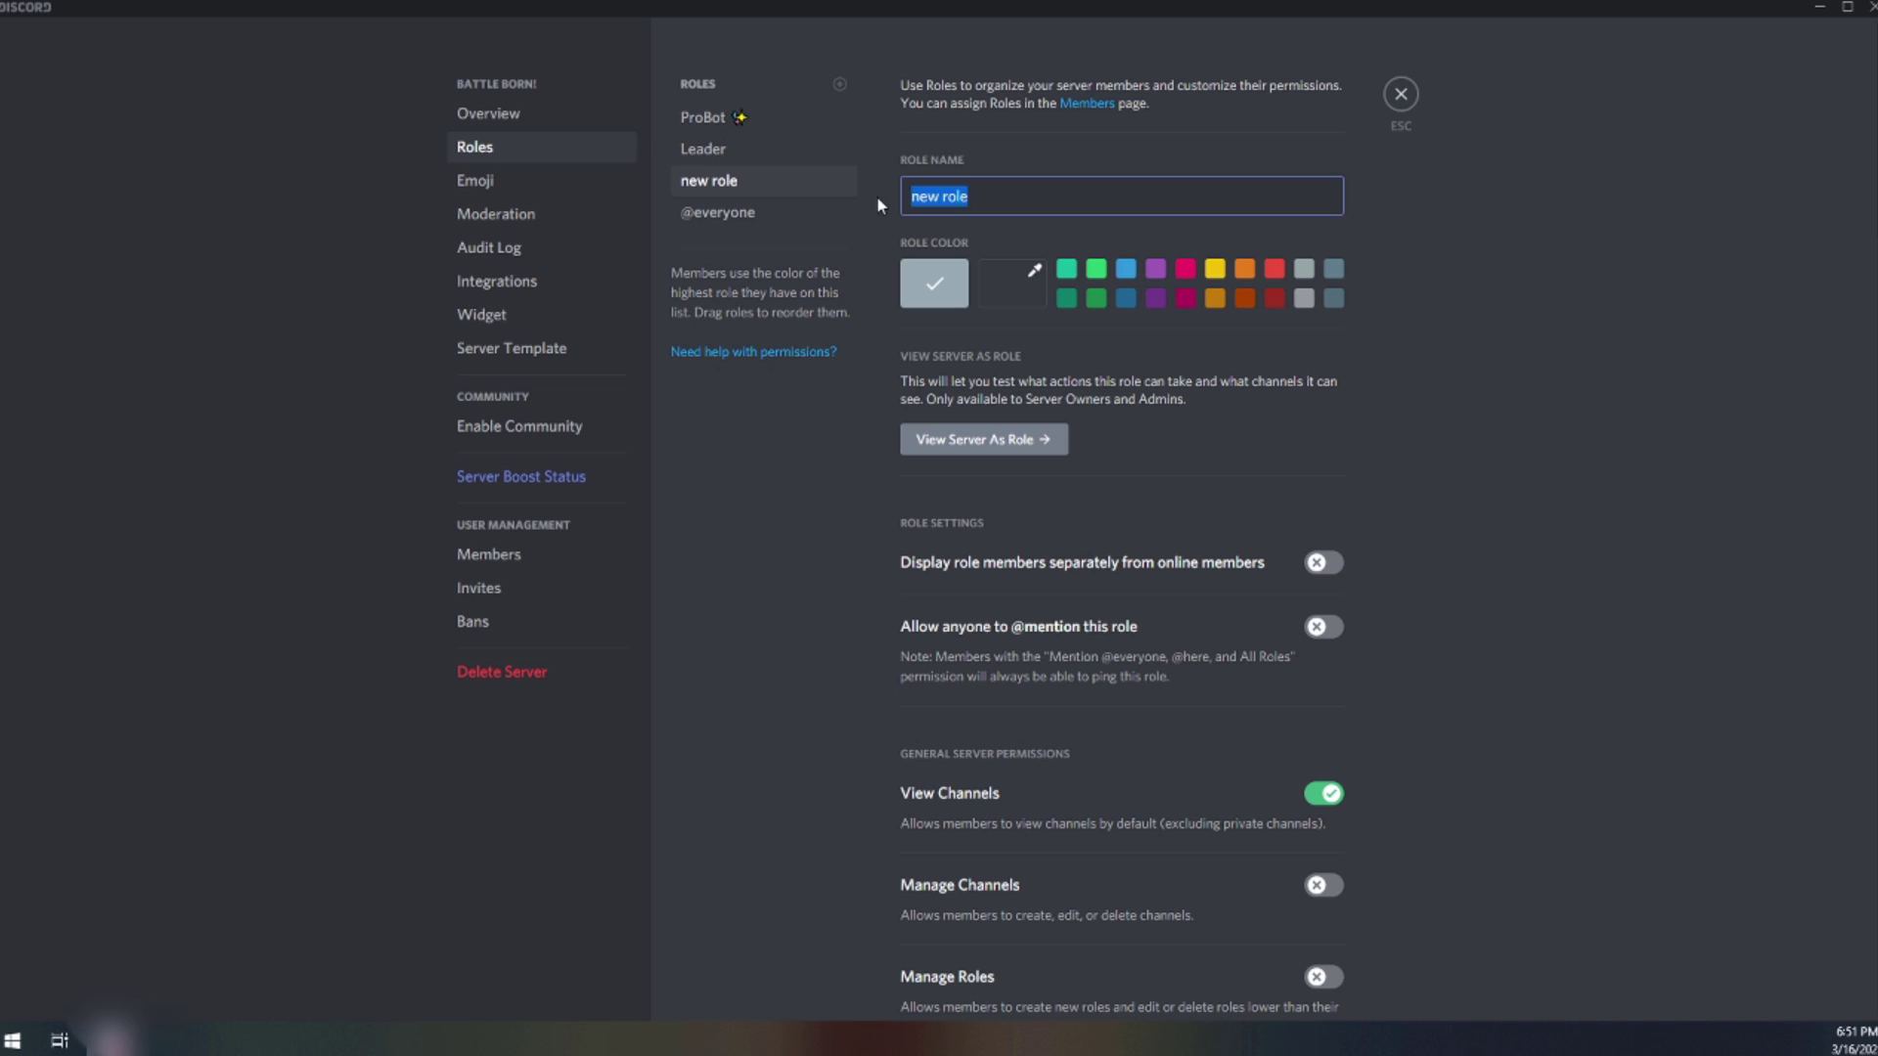
text(Co-Leader)
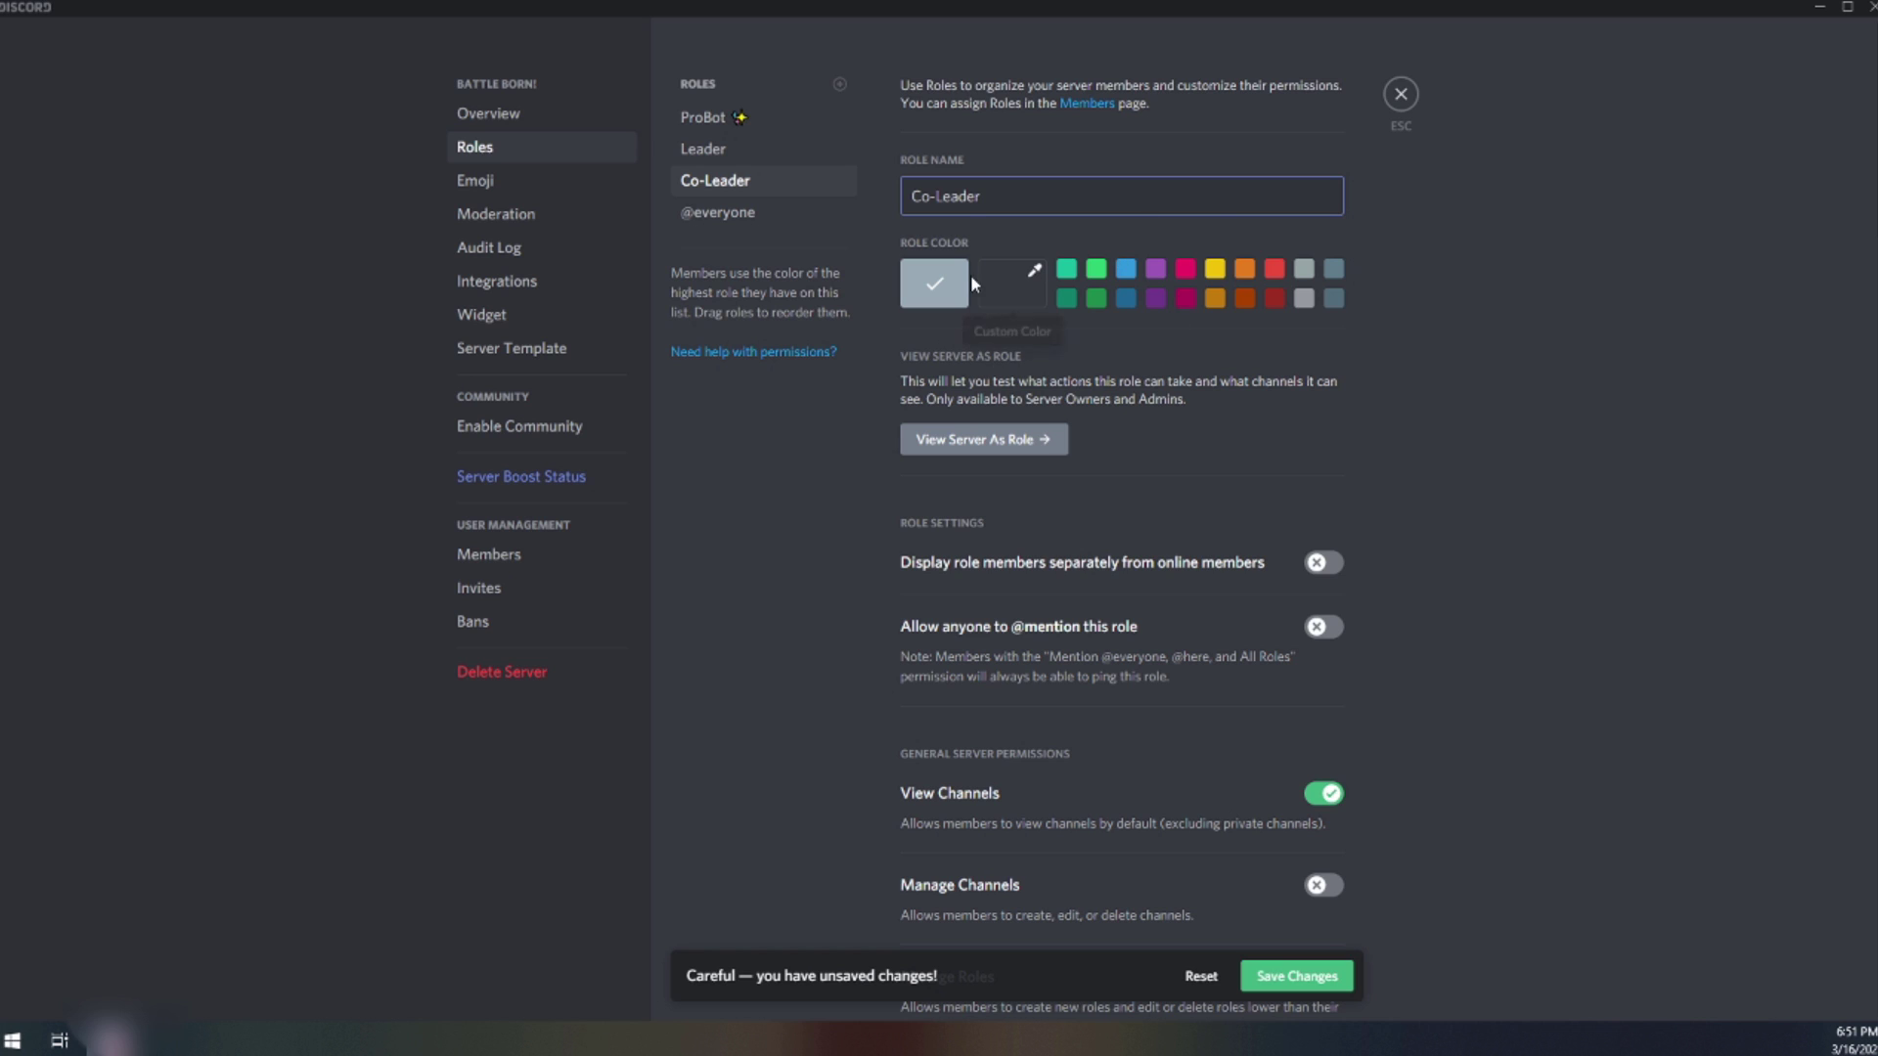
click(1317, 974)
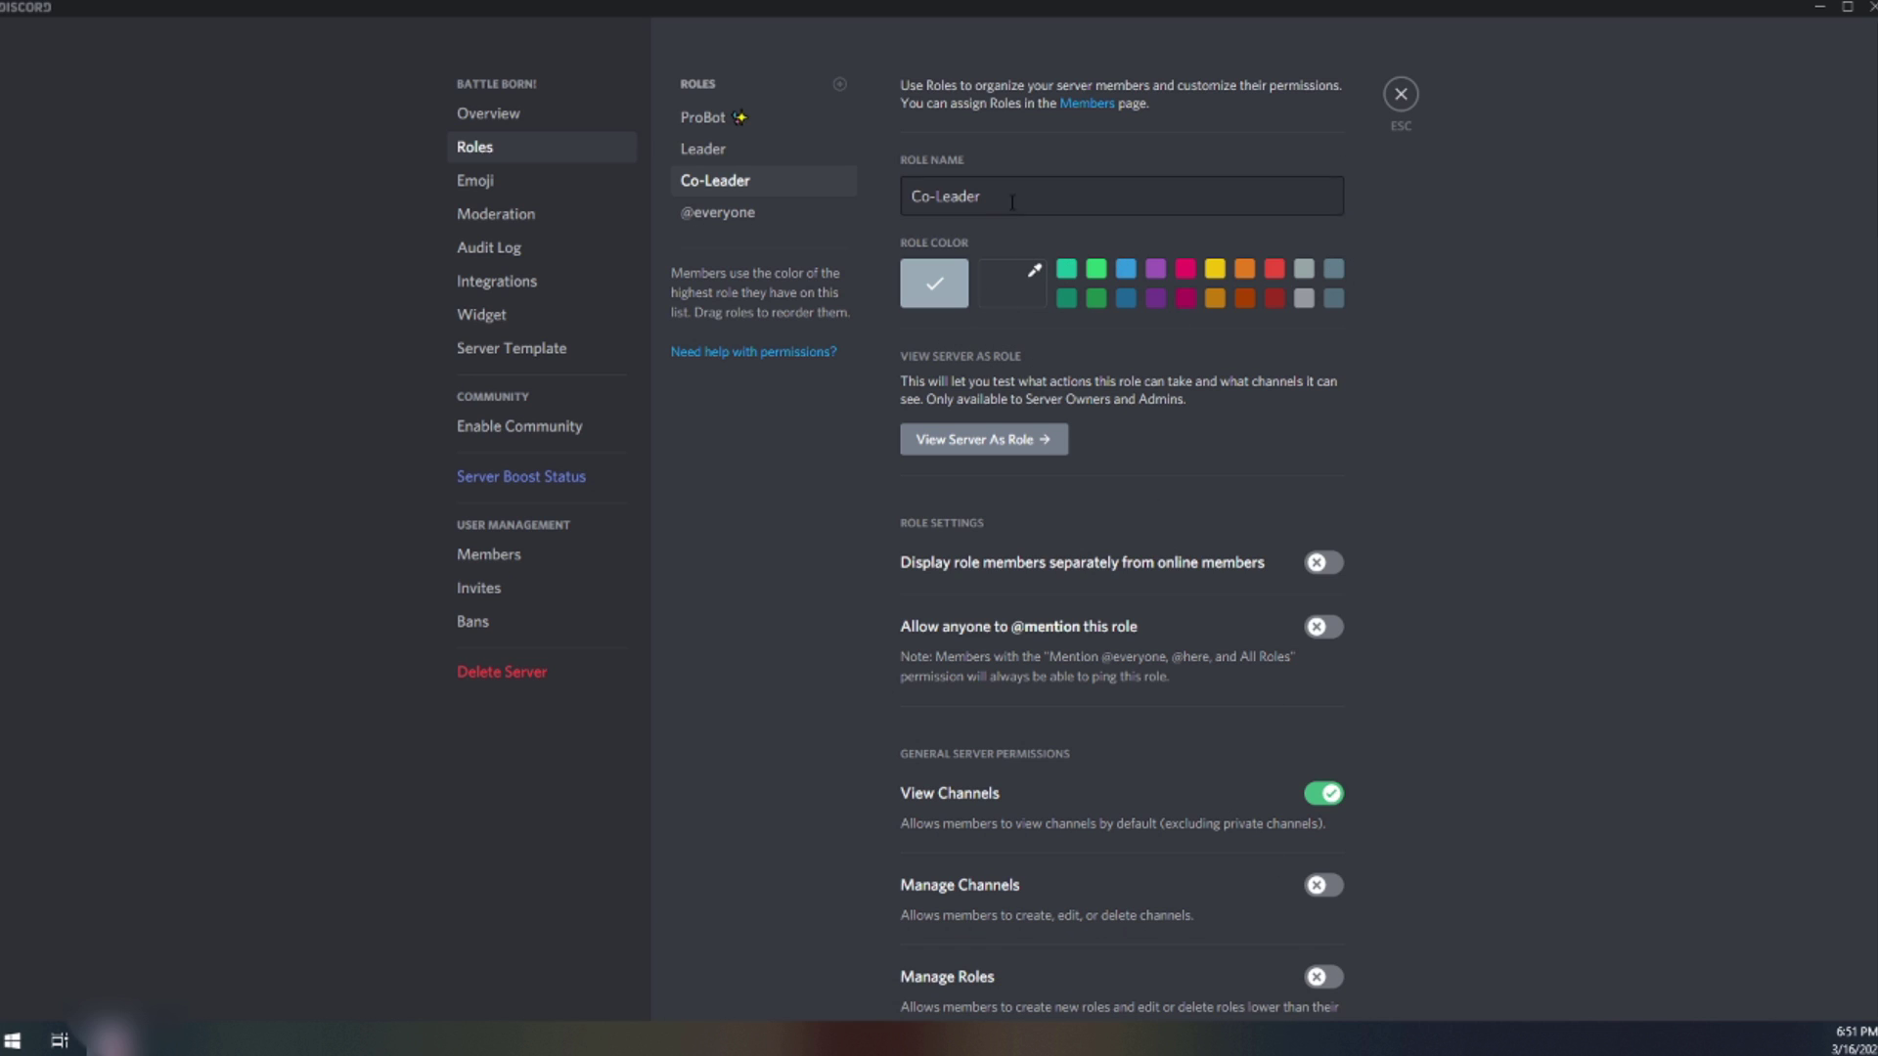
- Create a third role named "Memebers" and save it
click(839, 83)
drag(968, 200, 871, 200)
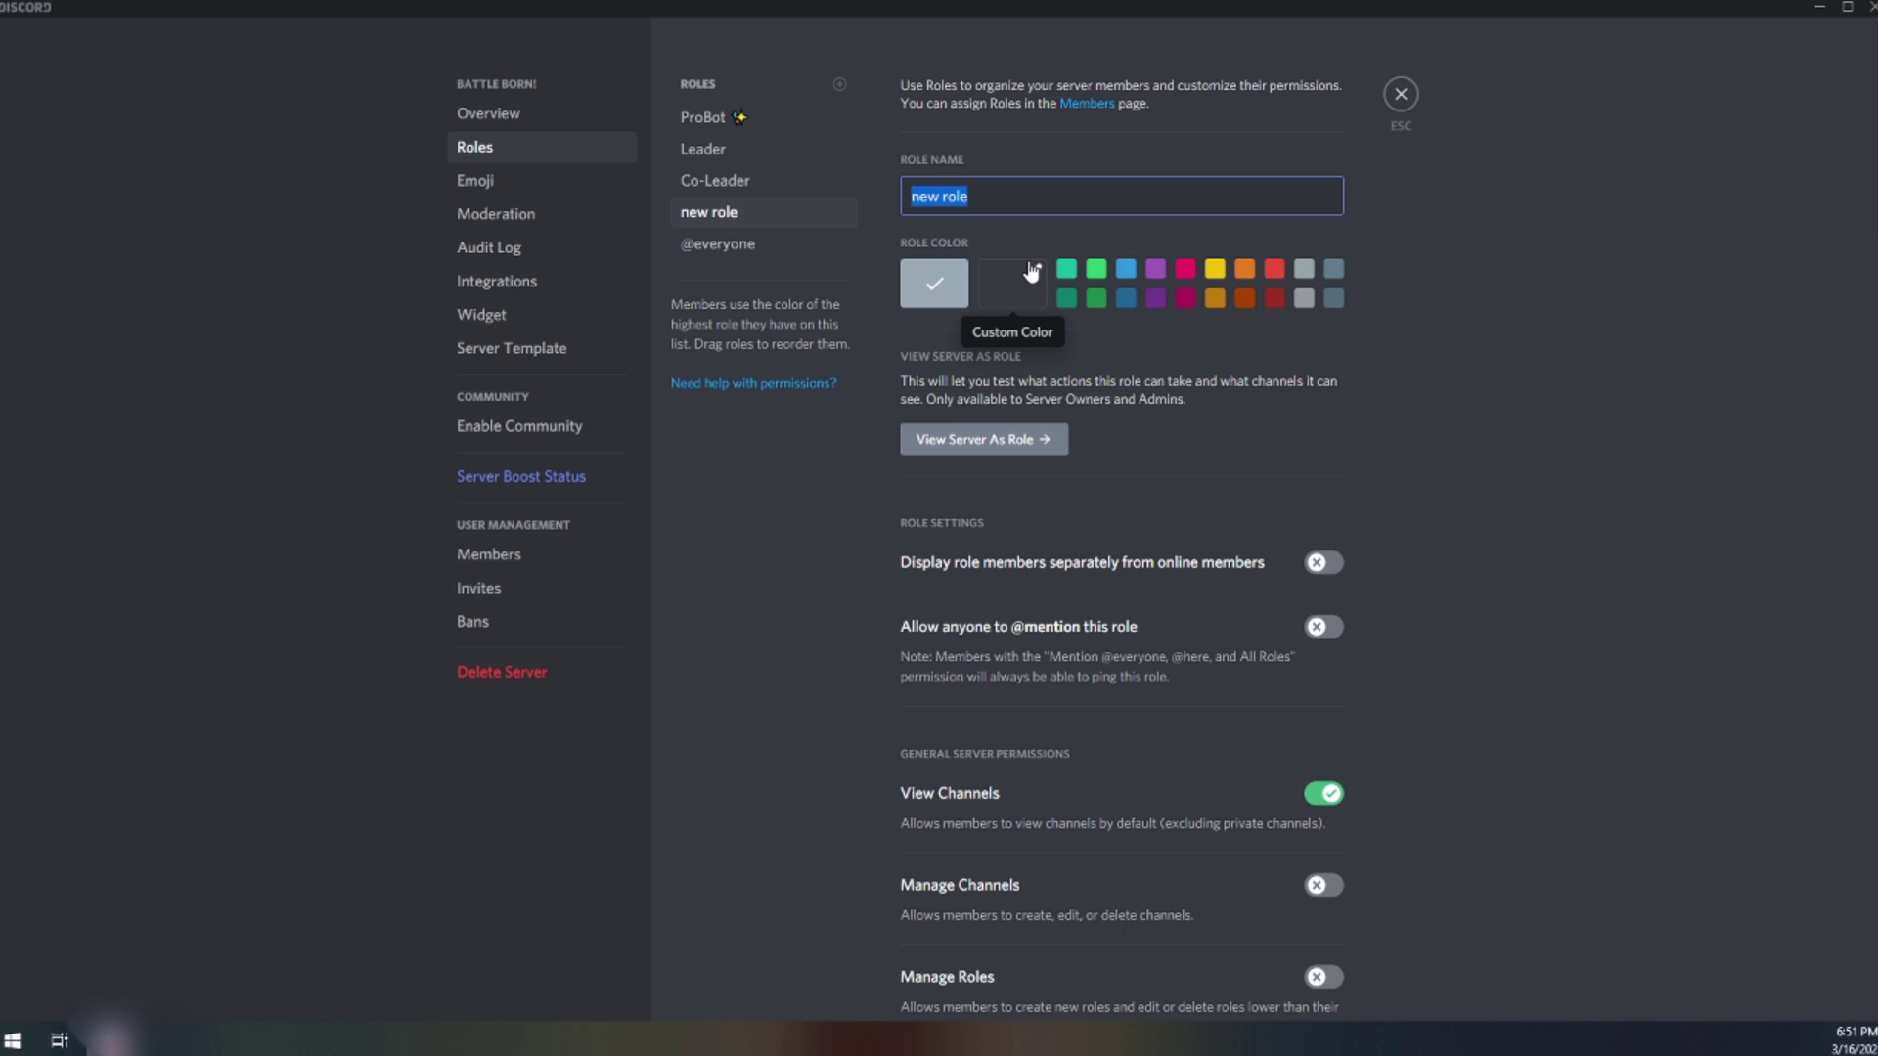
text(Memebers)
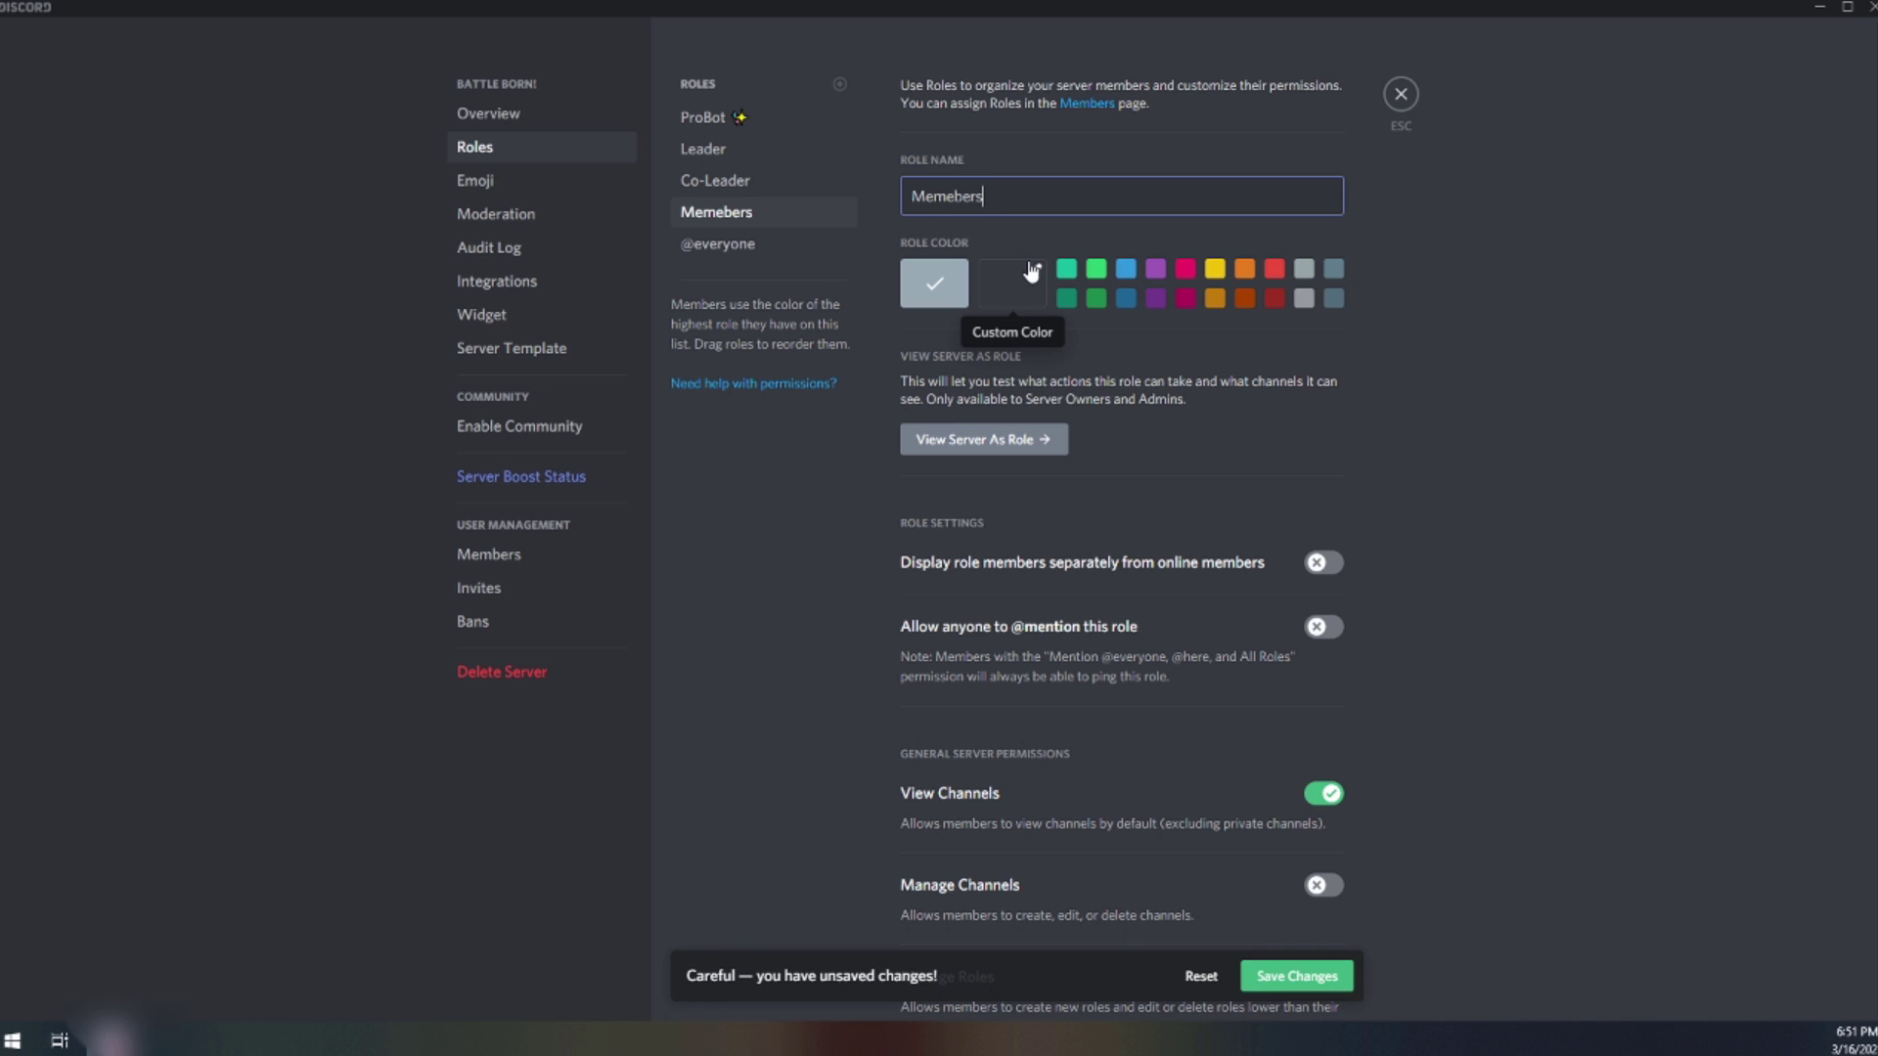
click(1297, 977)
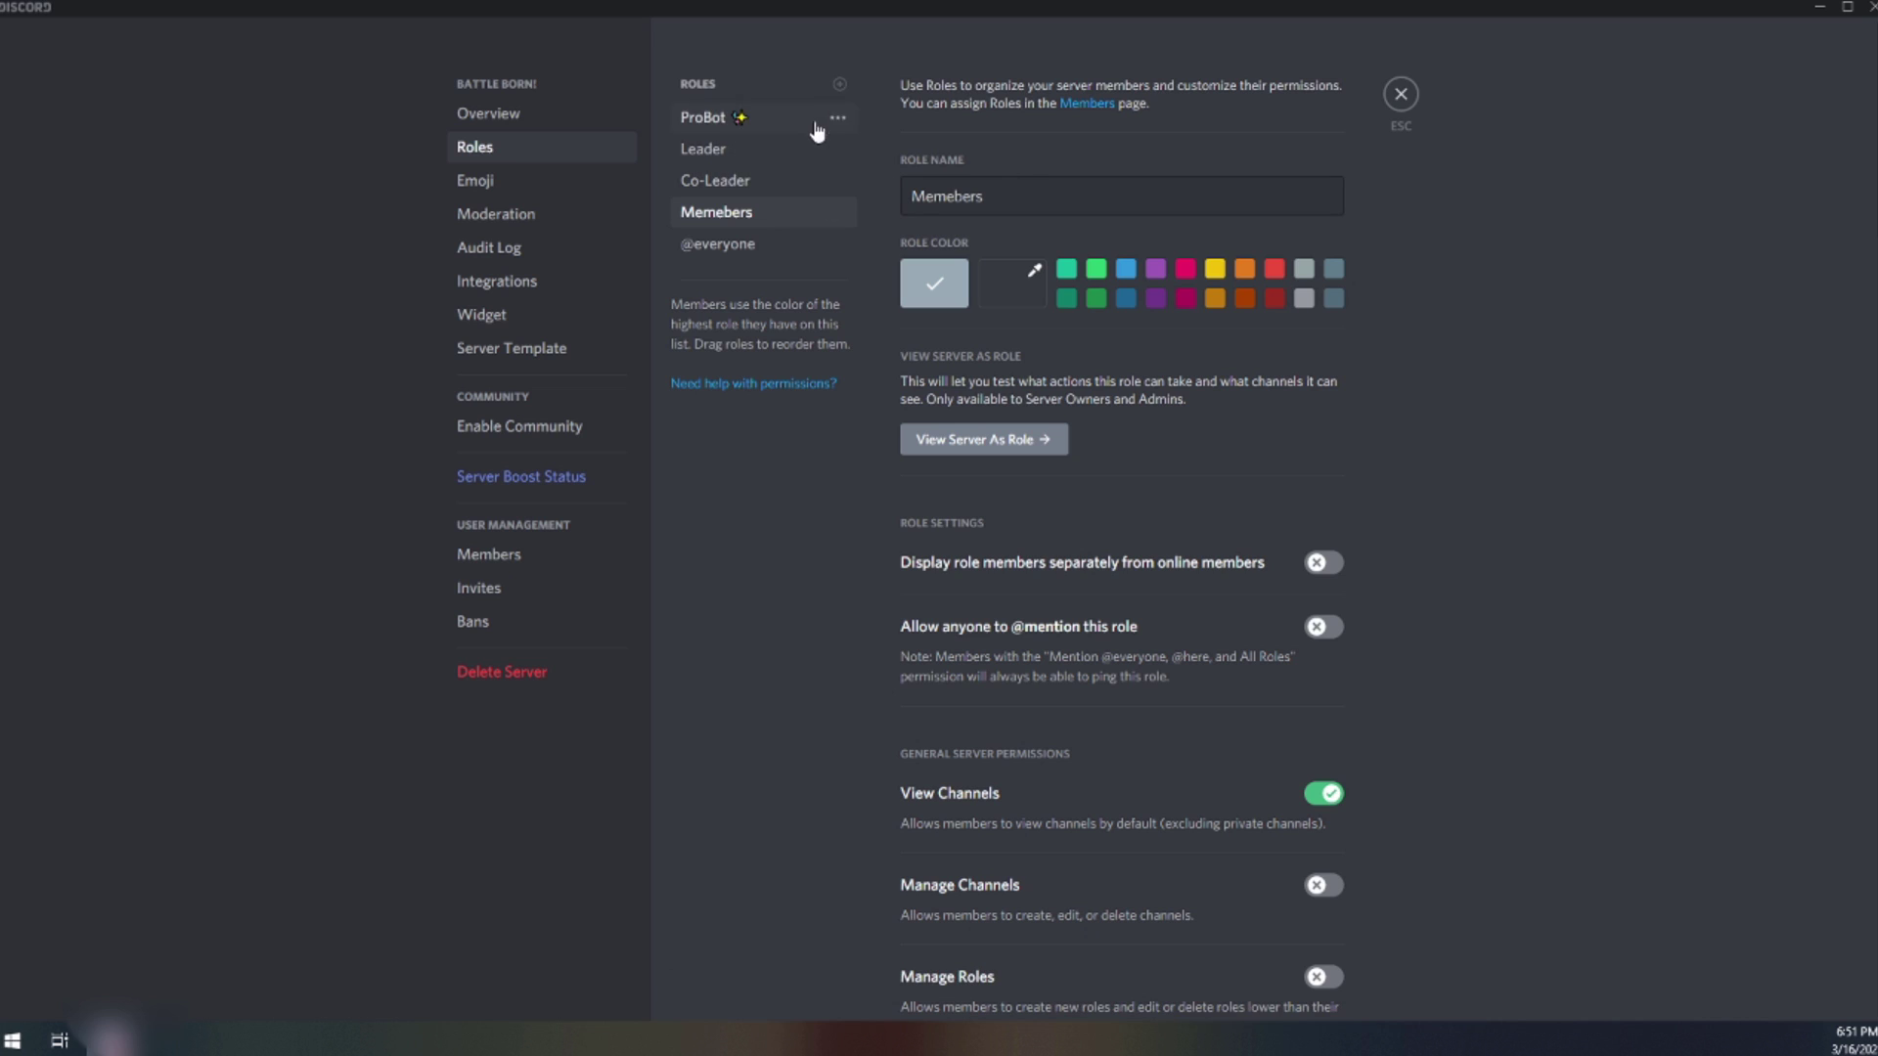
- Create a fourth role named "In Training" and save it
click(839, 84)
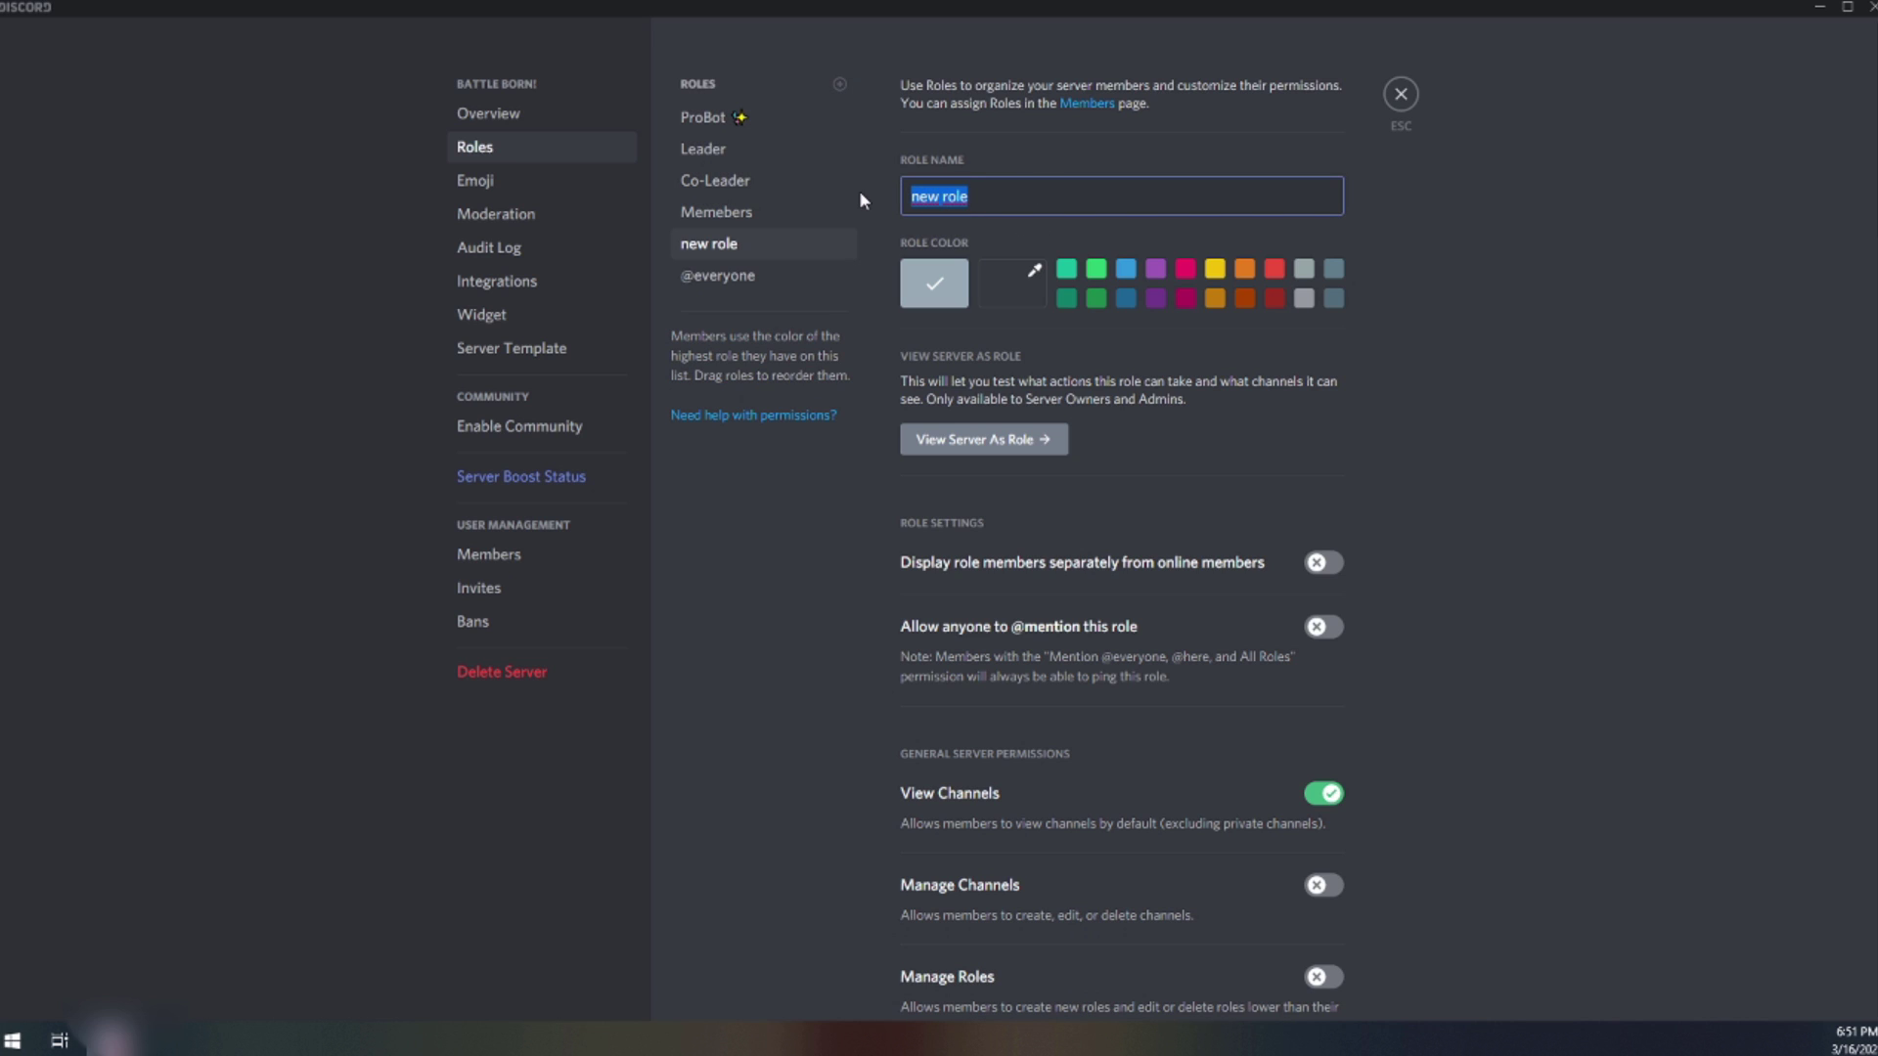
text(New)
key(BackSpace)
key(BackSpace)
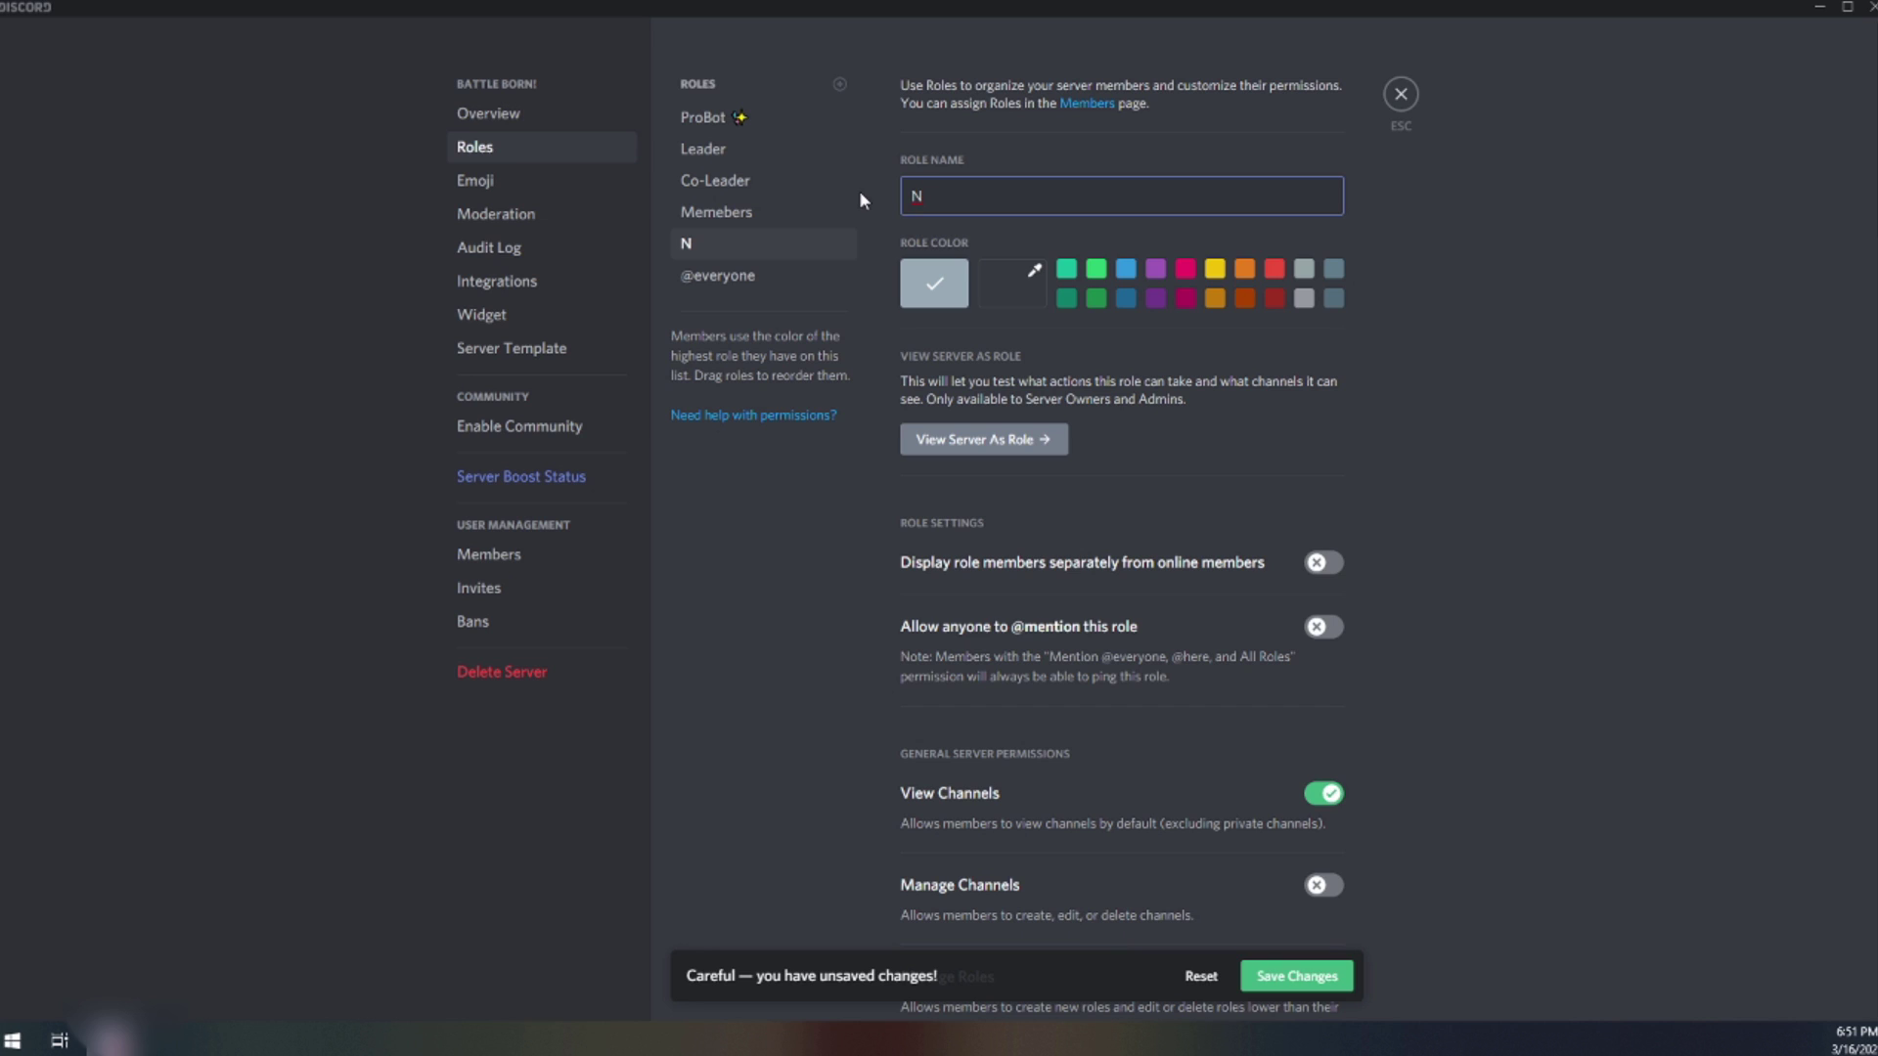
key(BackSpace)
text(In Training-)
click(1332, 973)
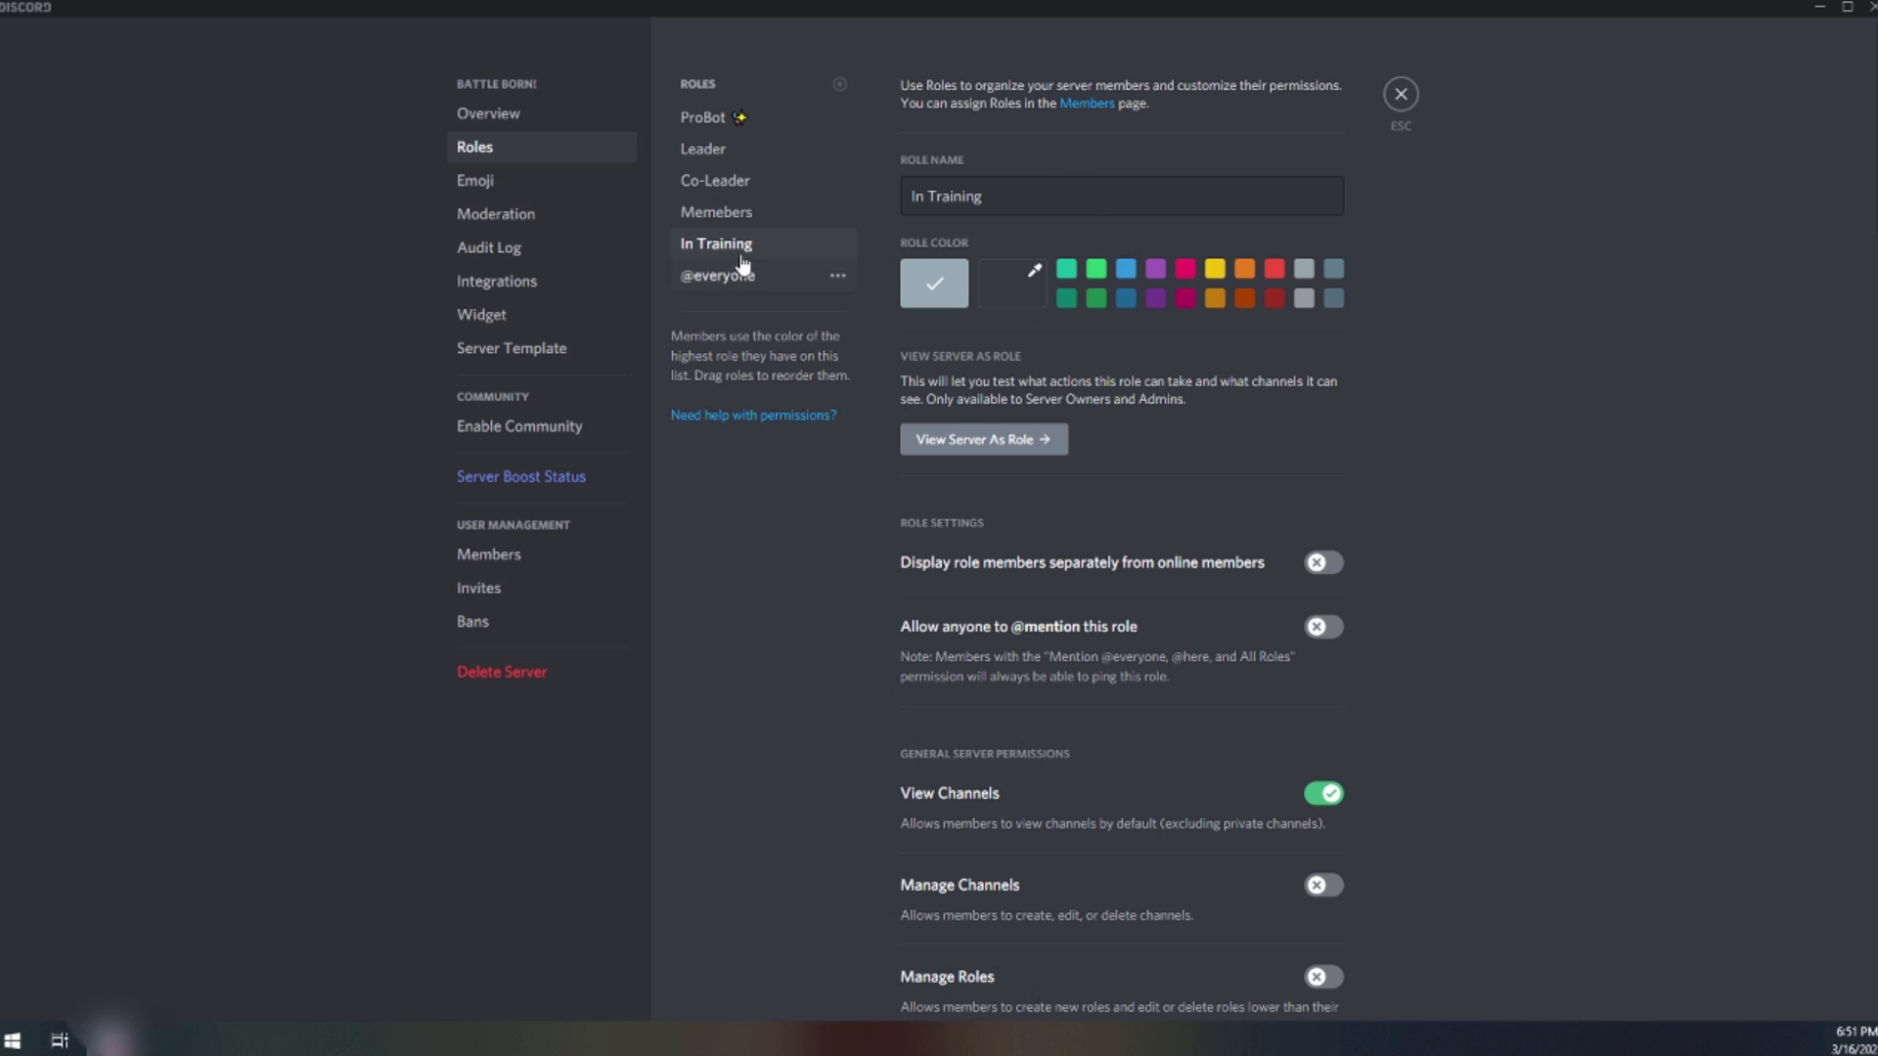
- Color the Leader role teal, Co-Leader green, Memebers blue and In Training purple, save the changes and leave the server settings
click(744, 148)
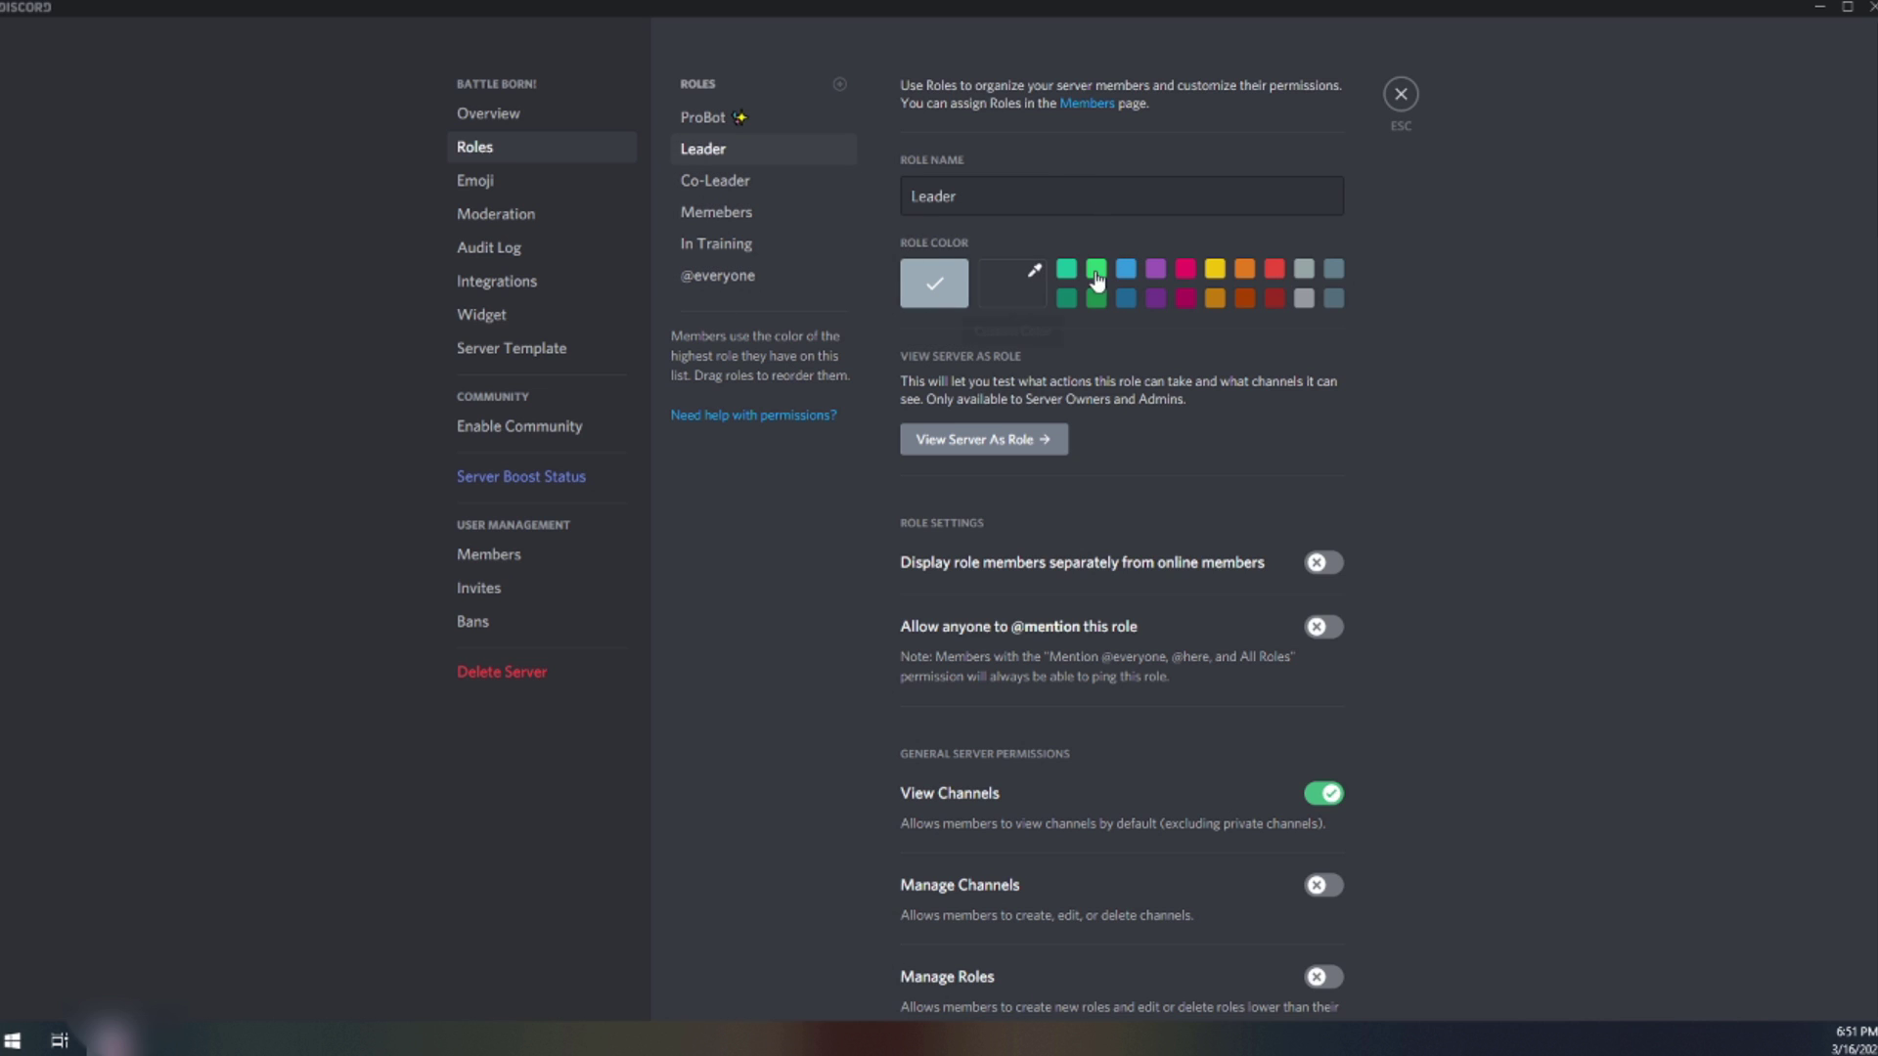
click(1066, 269)
click(723, 180)
click(1095, 269)
click(715, 211)
click(1127, 270)
click(716, 243)
click(1155, 269)
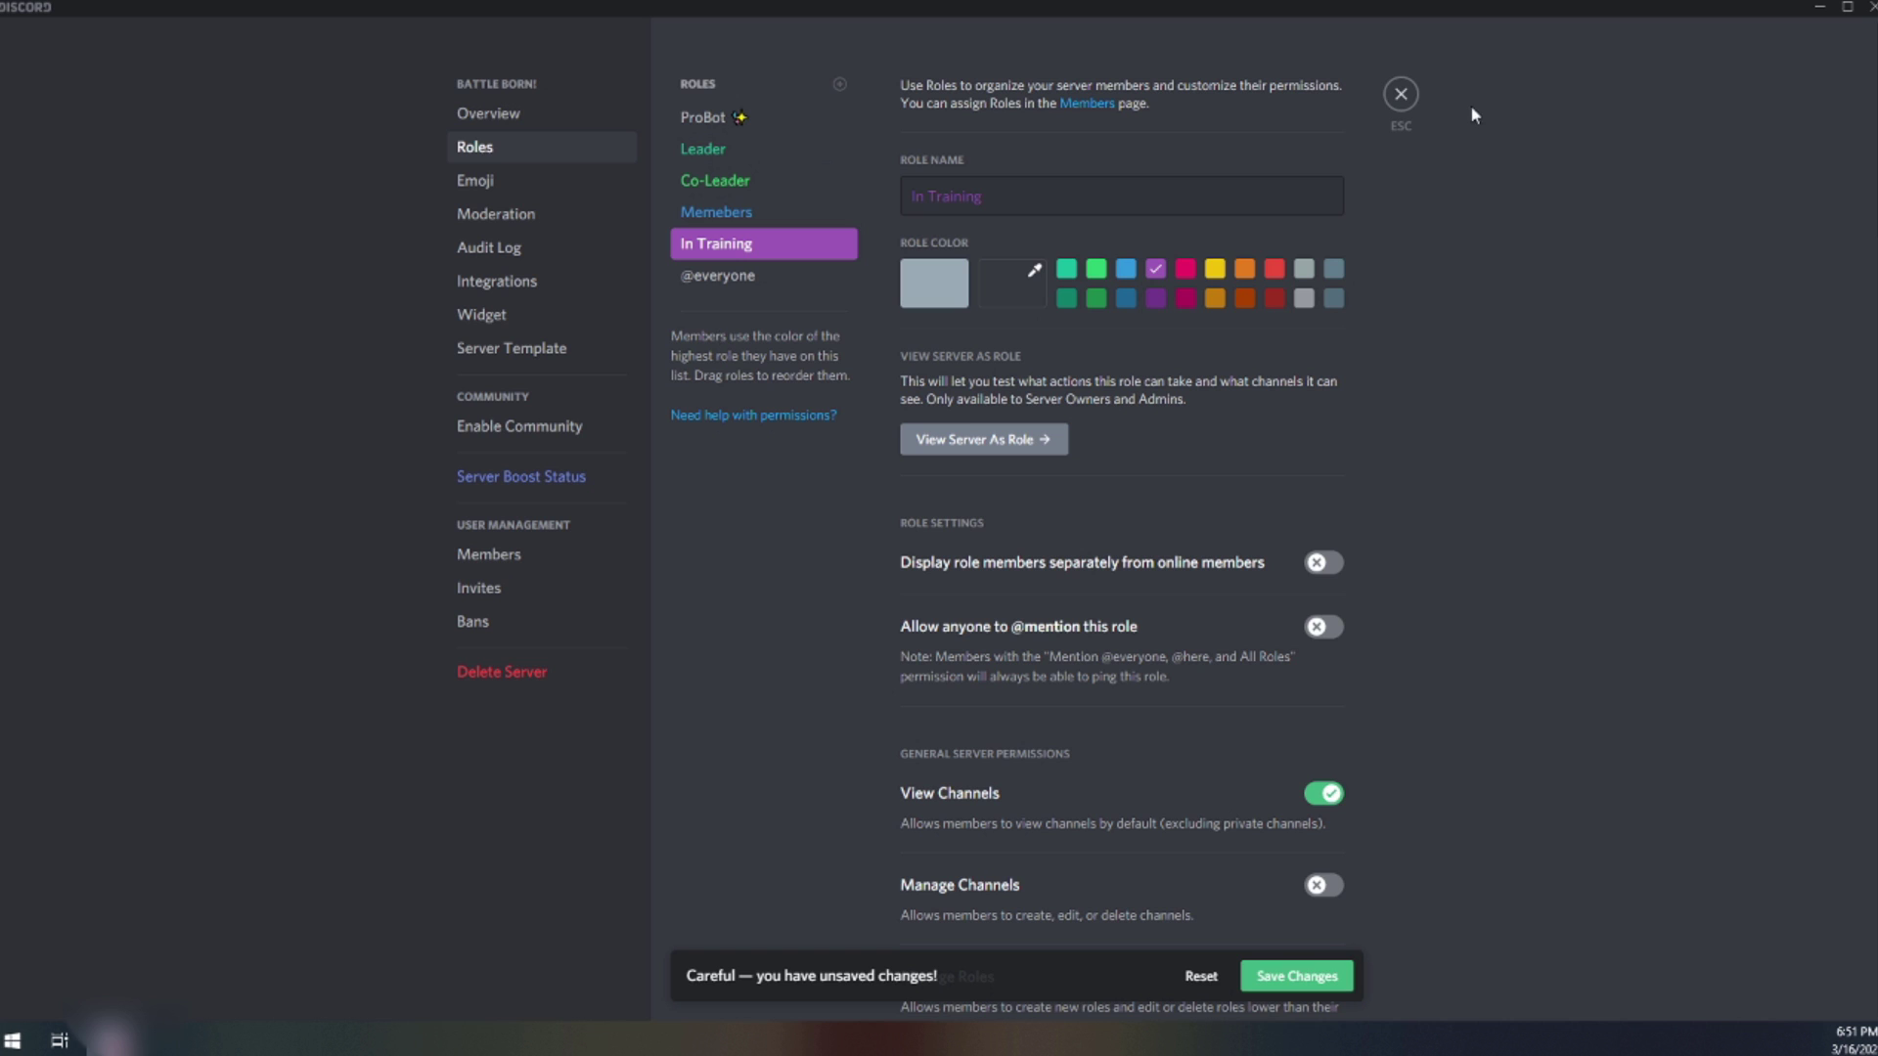
click(1296, 976)
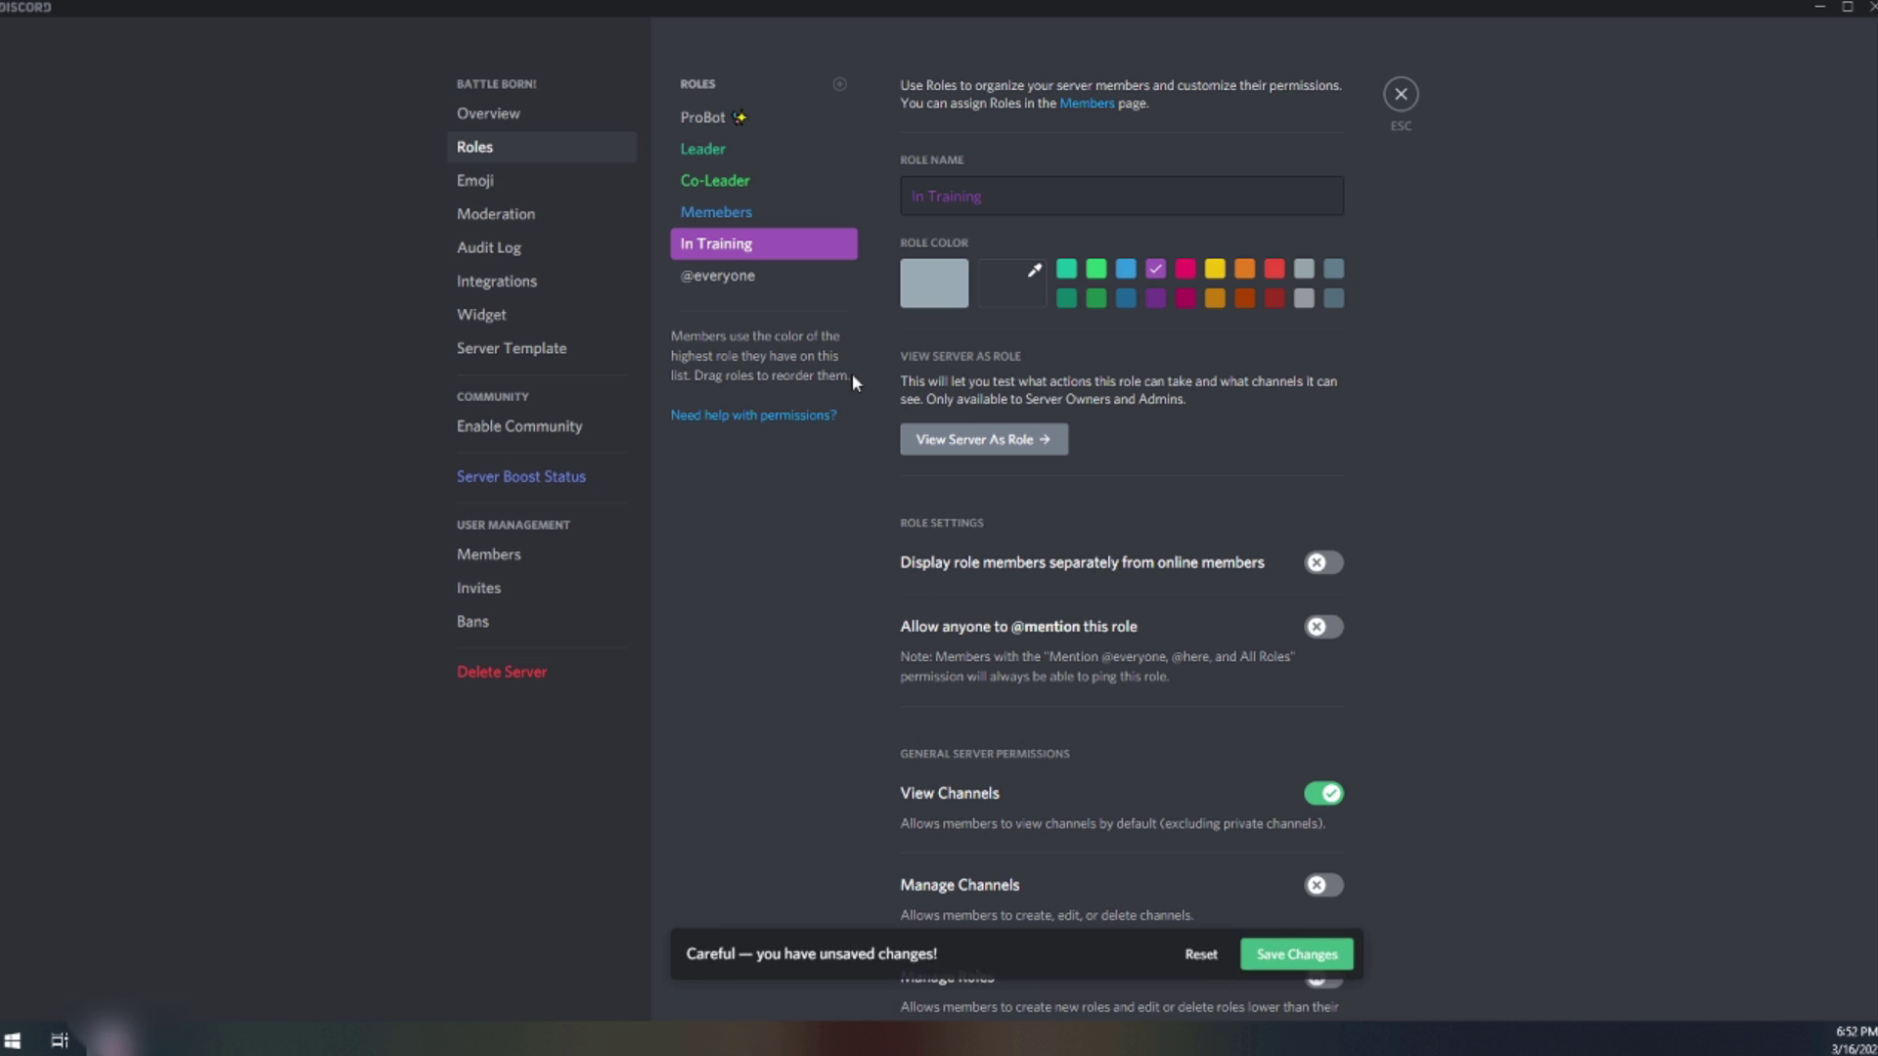
click(1398, 95)
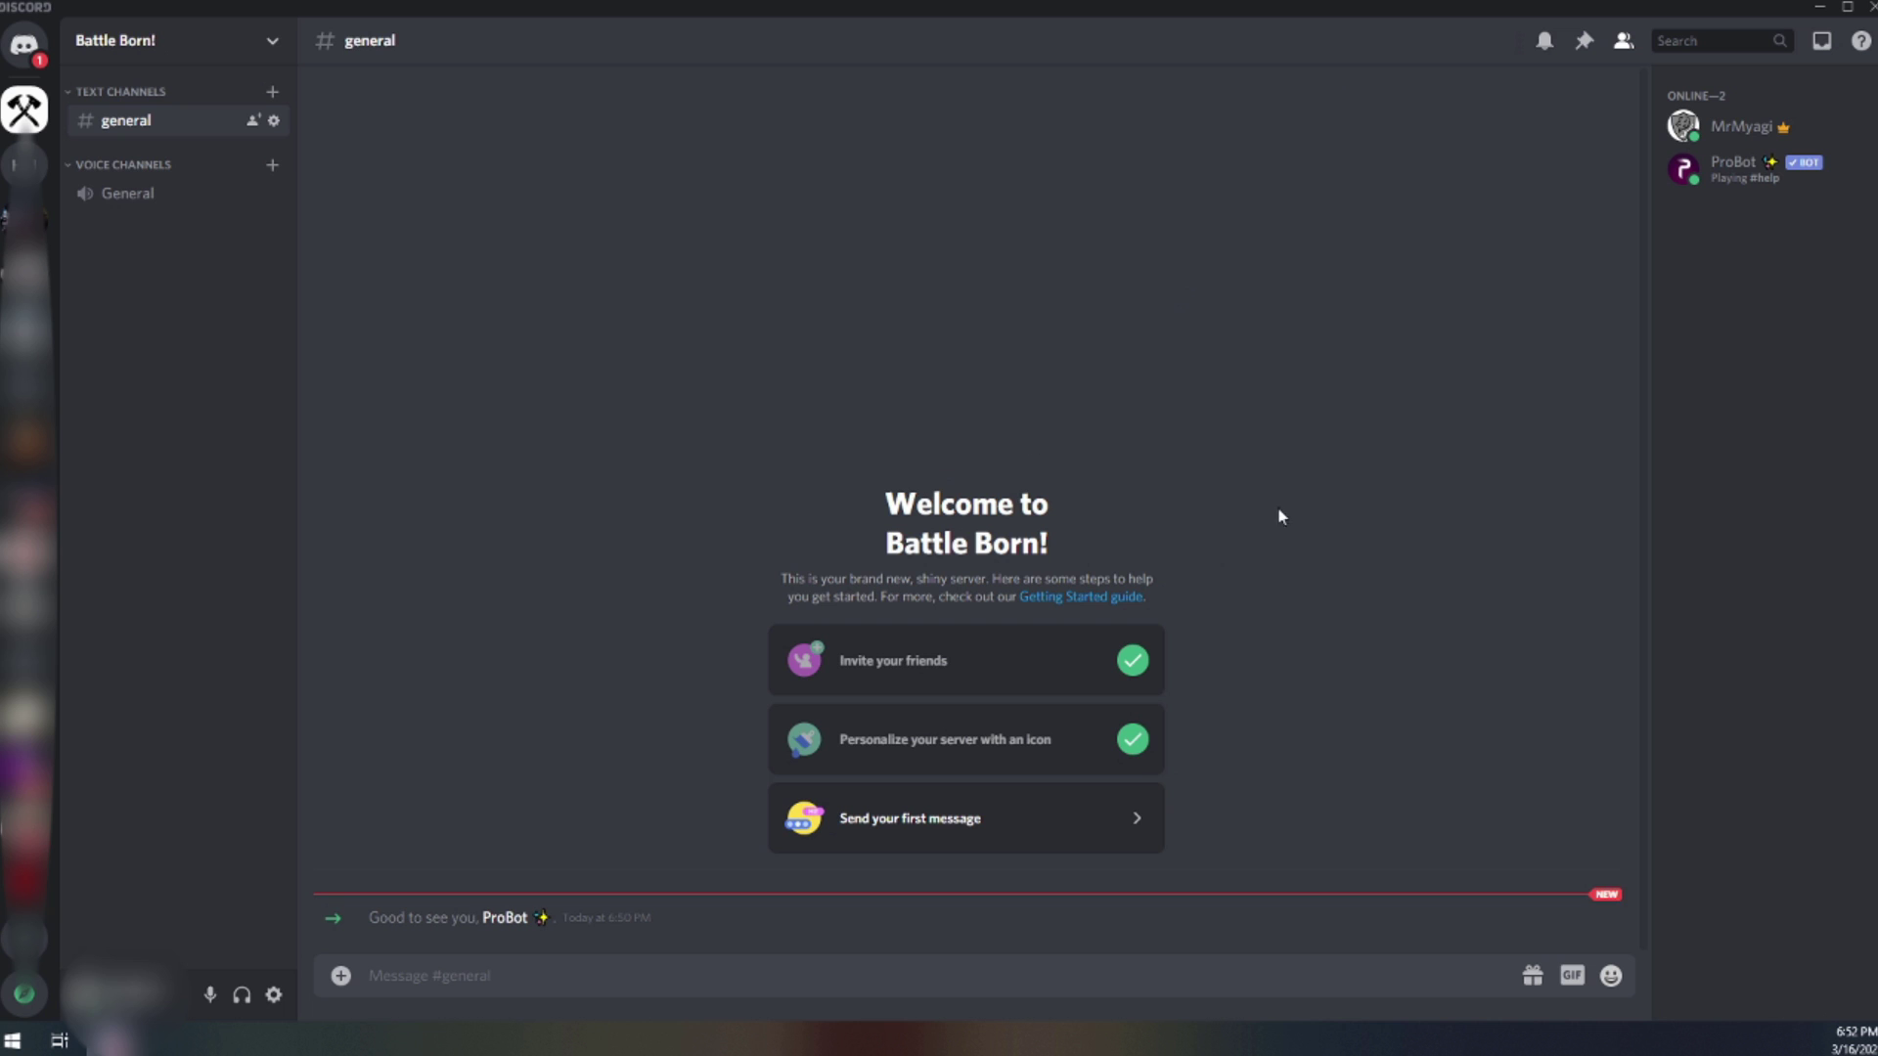
- Switch to the ProBot dashboard in the browser and, from Reaction Roles, start a new embed message
key(alt+Tab)
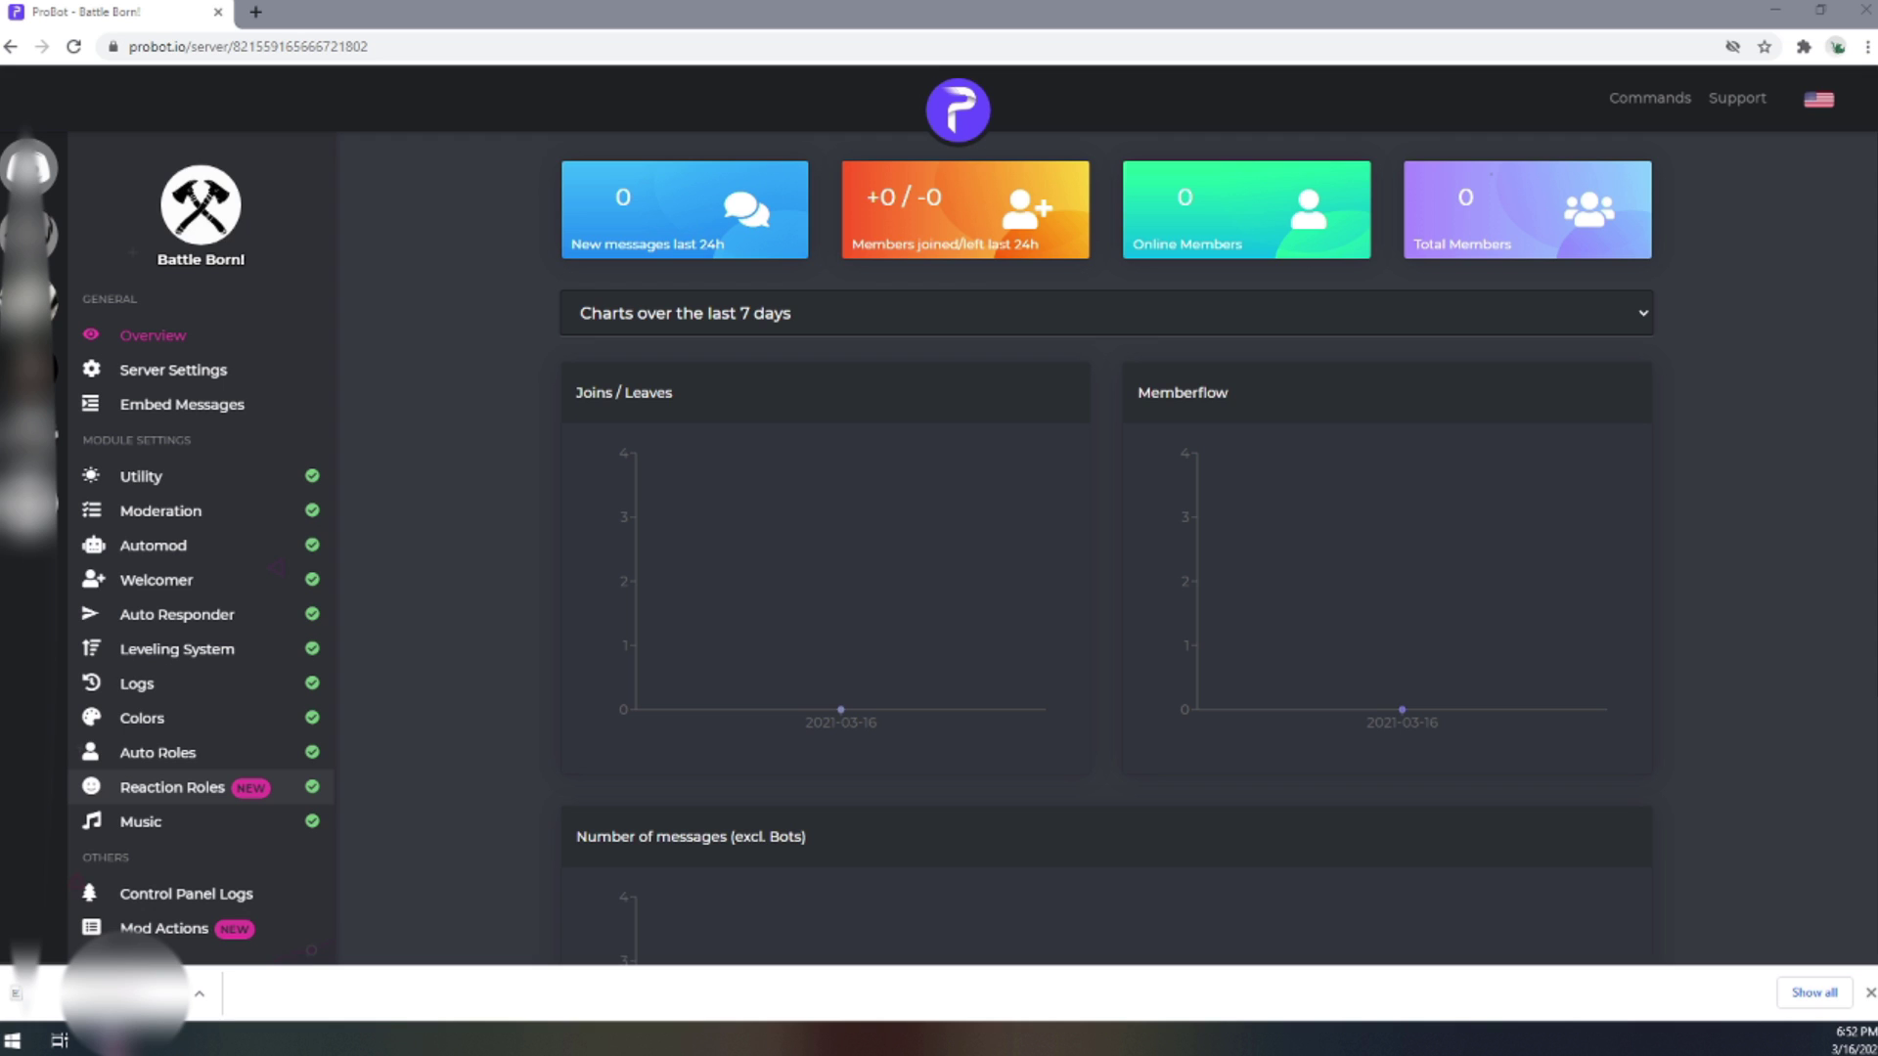
click(200, 787)
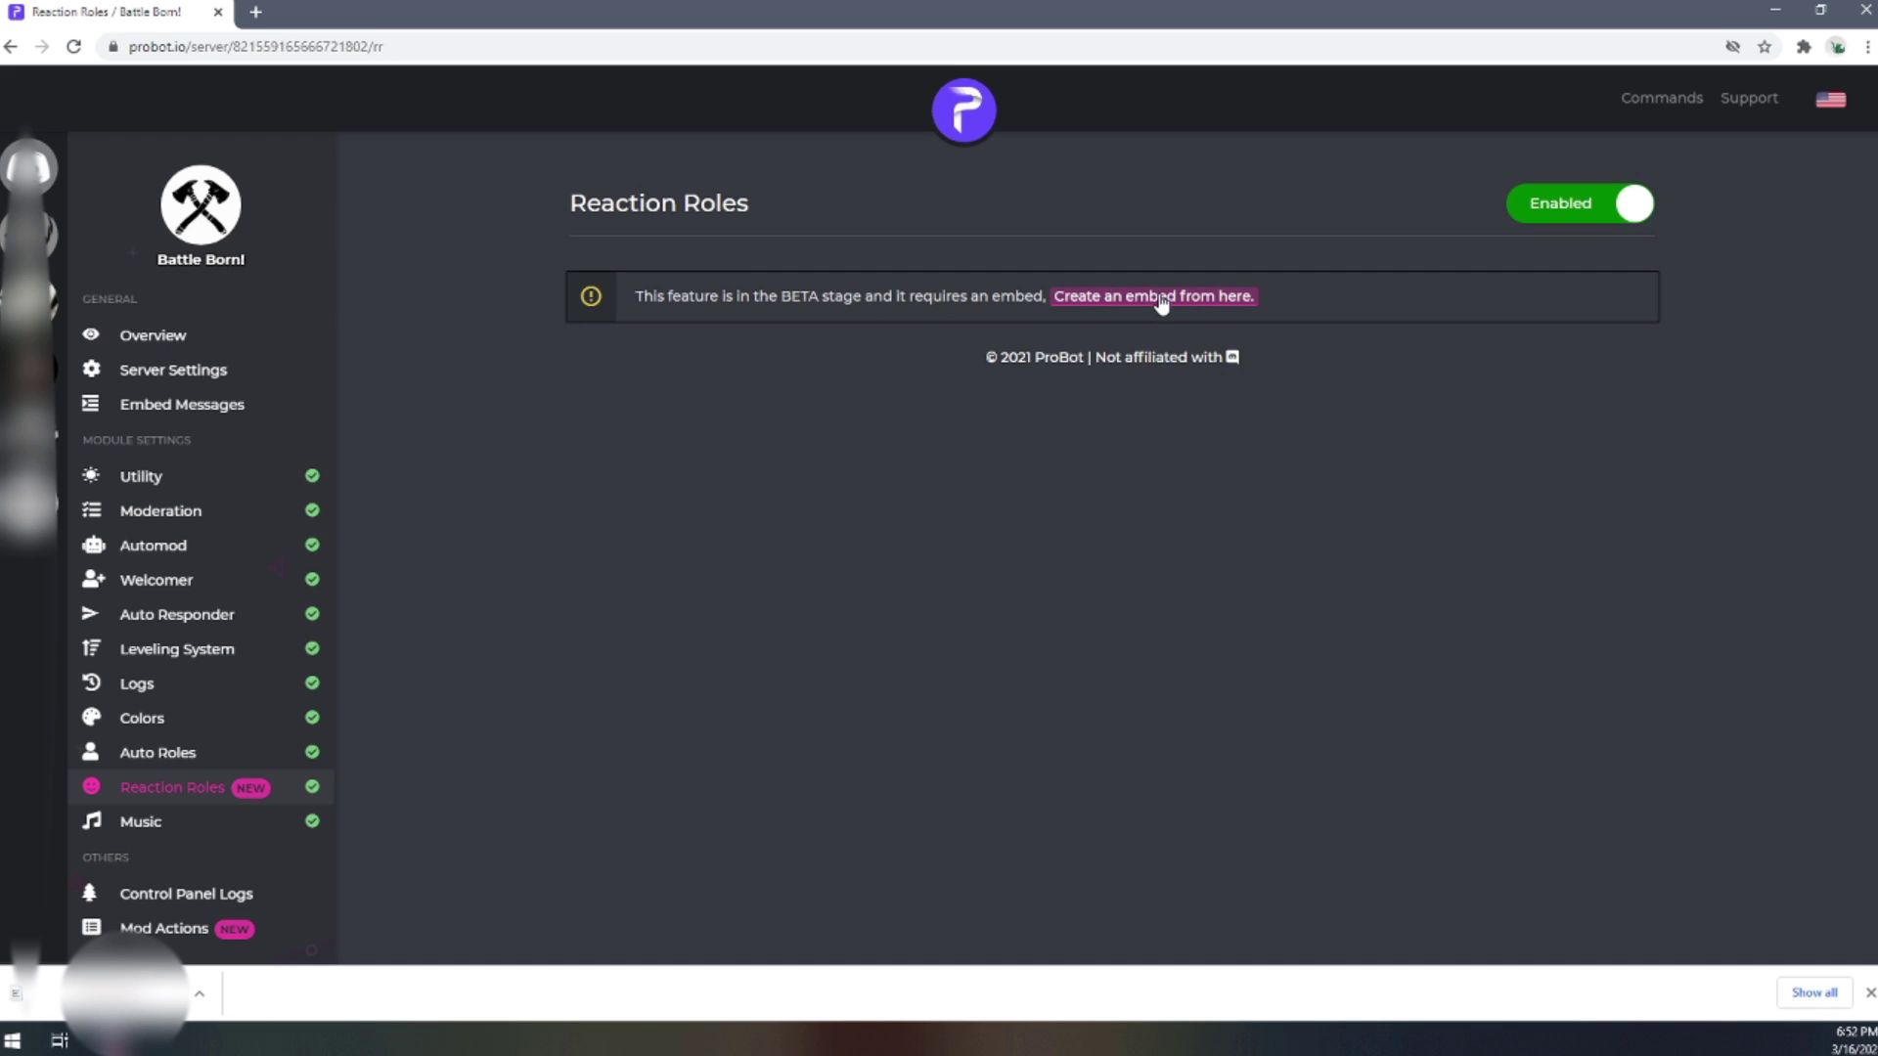
click(1208, 298)
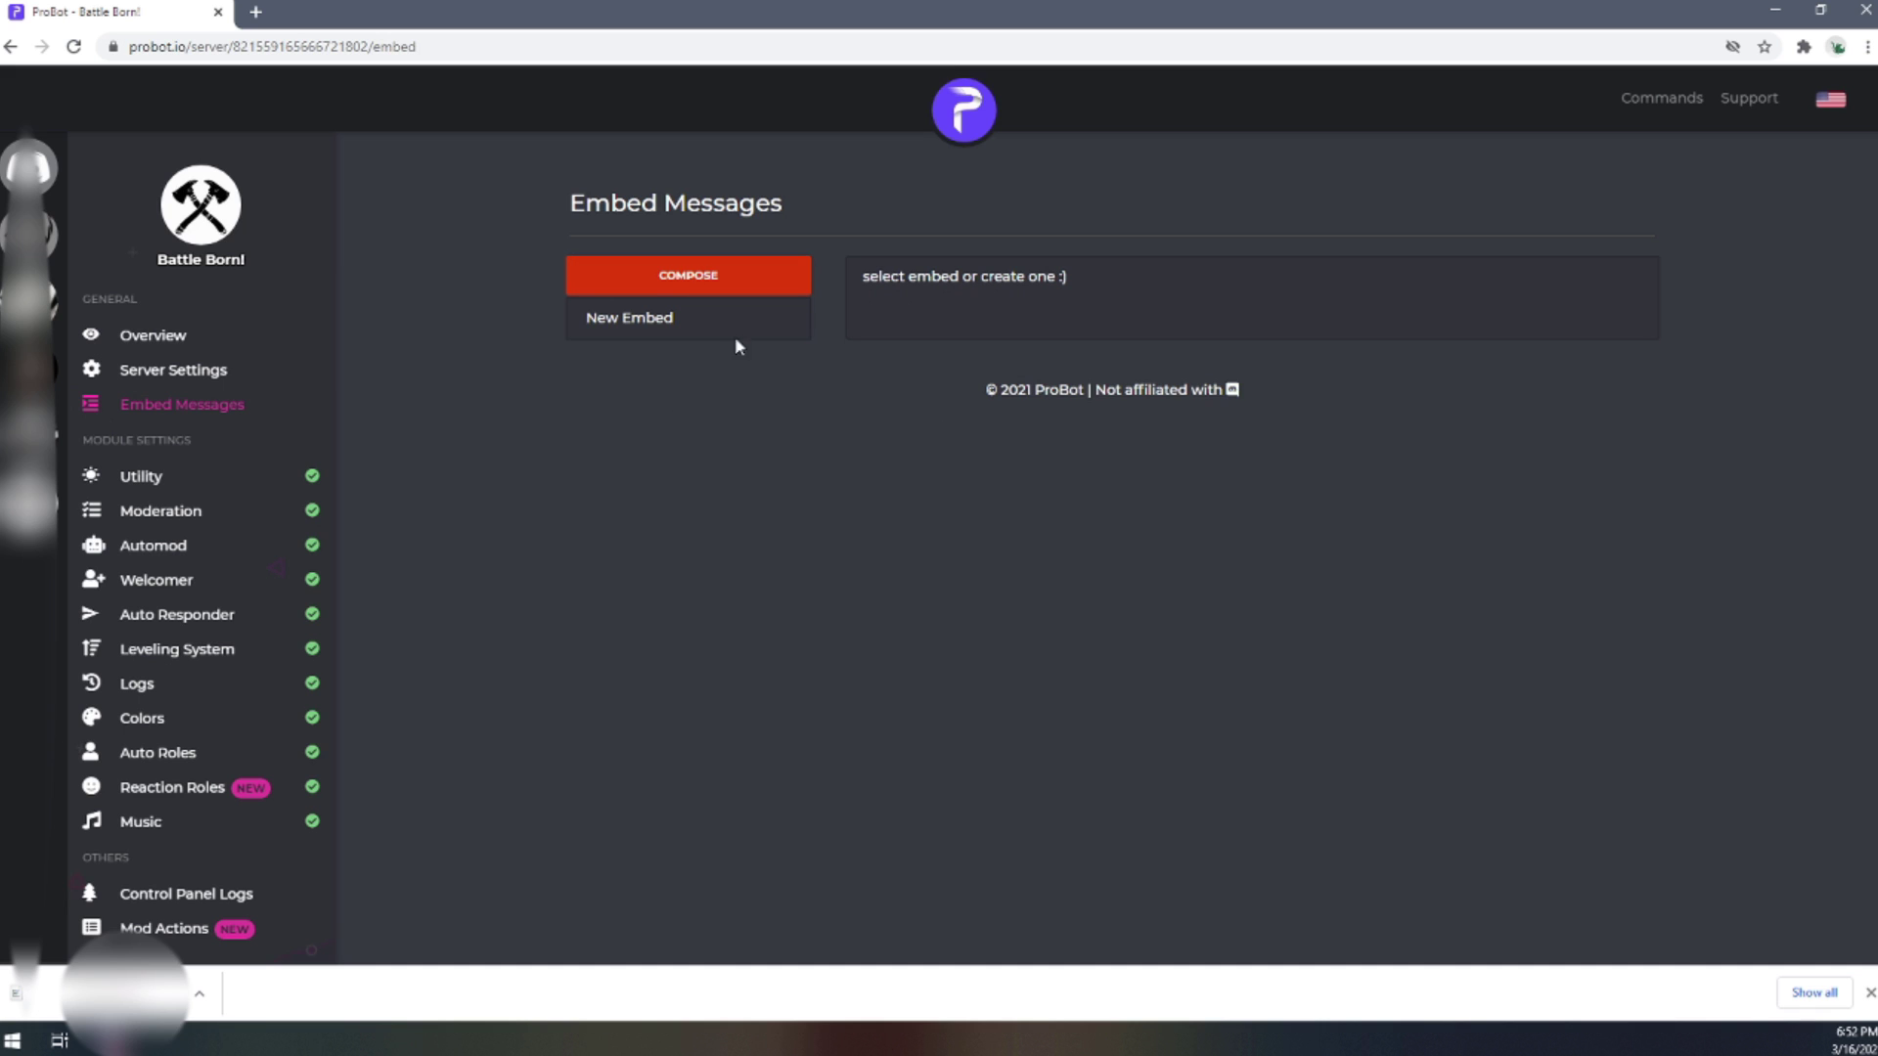
click(682, 327)
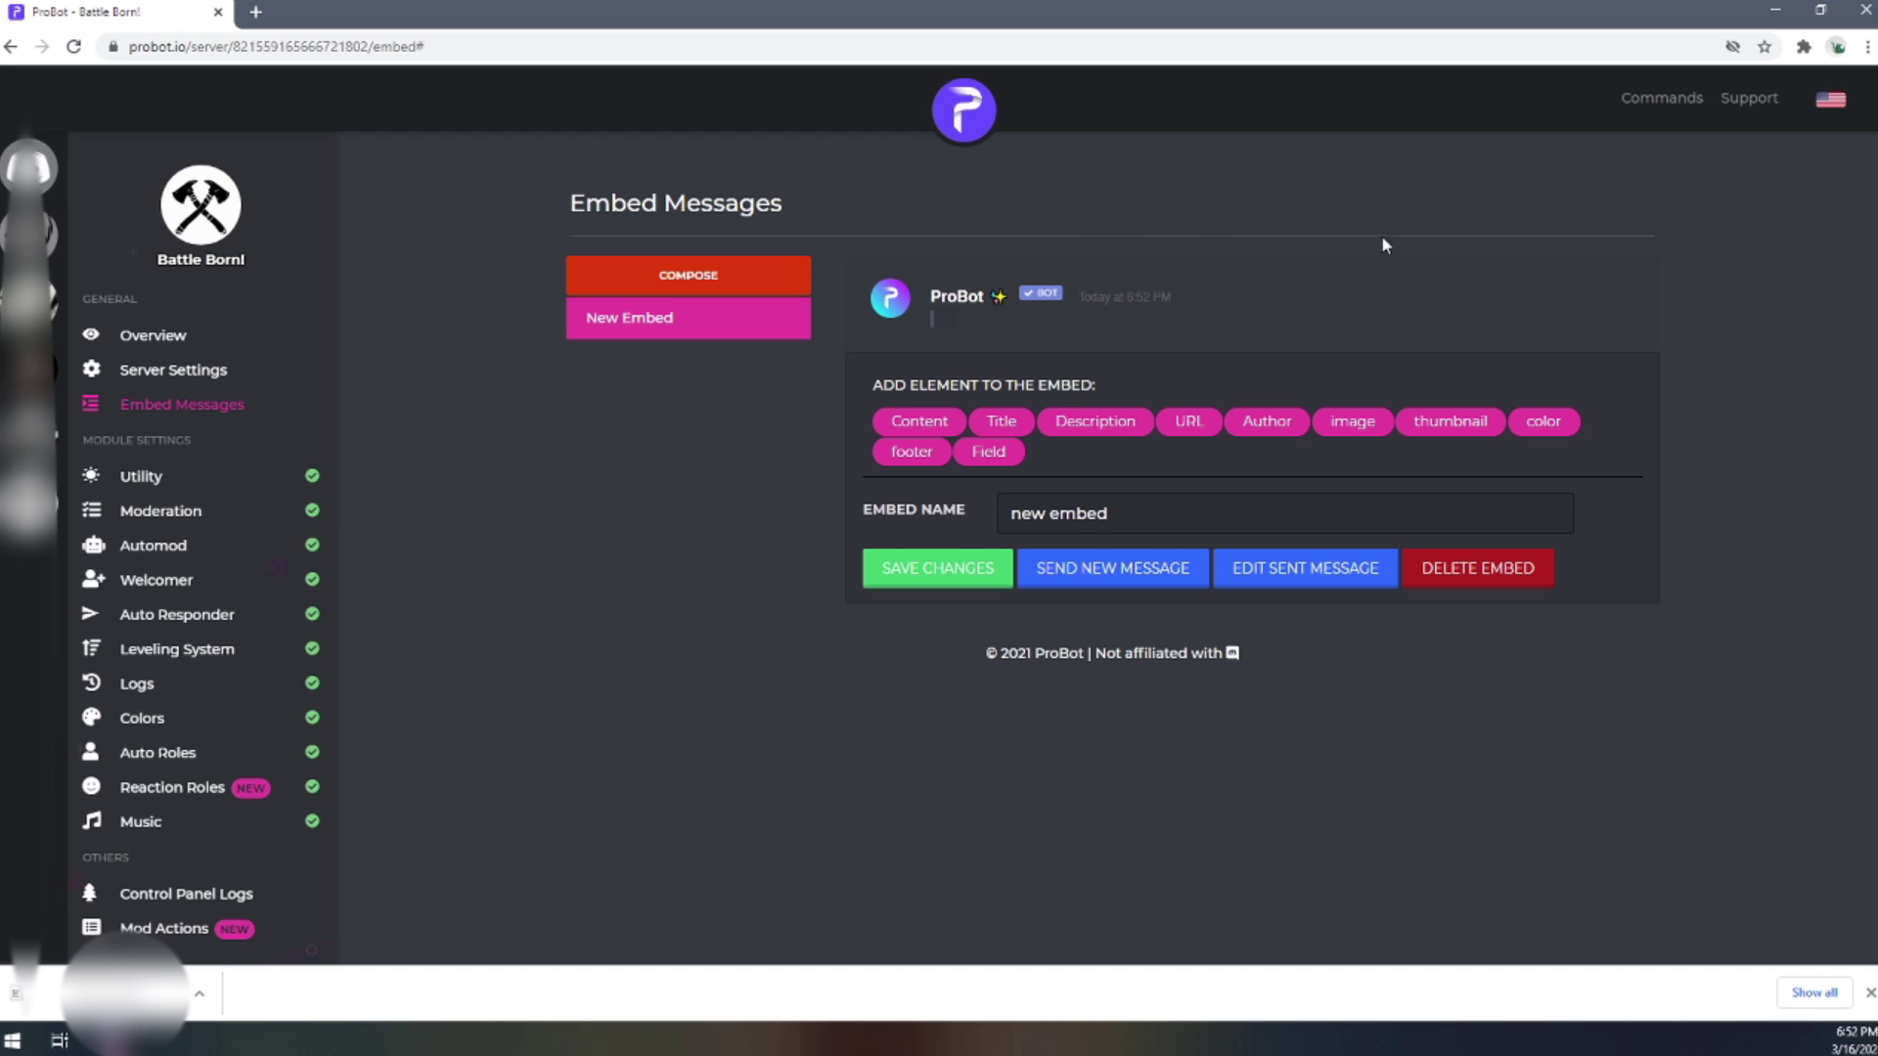
- Name the new embed "ReactionRoles2"
click(1064, 531)
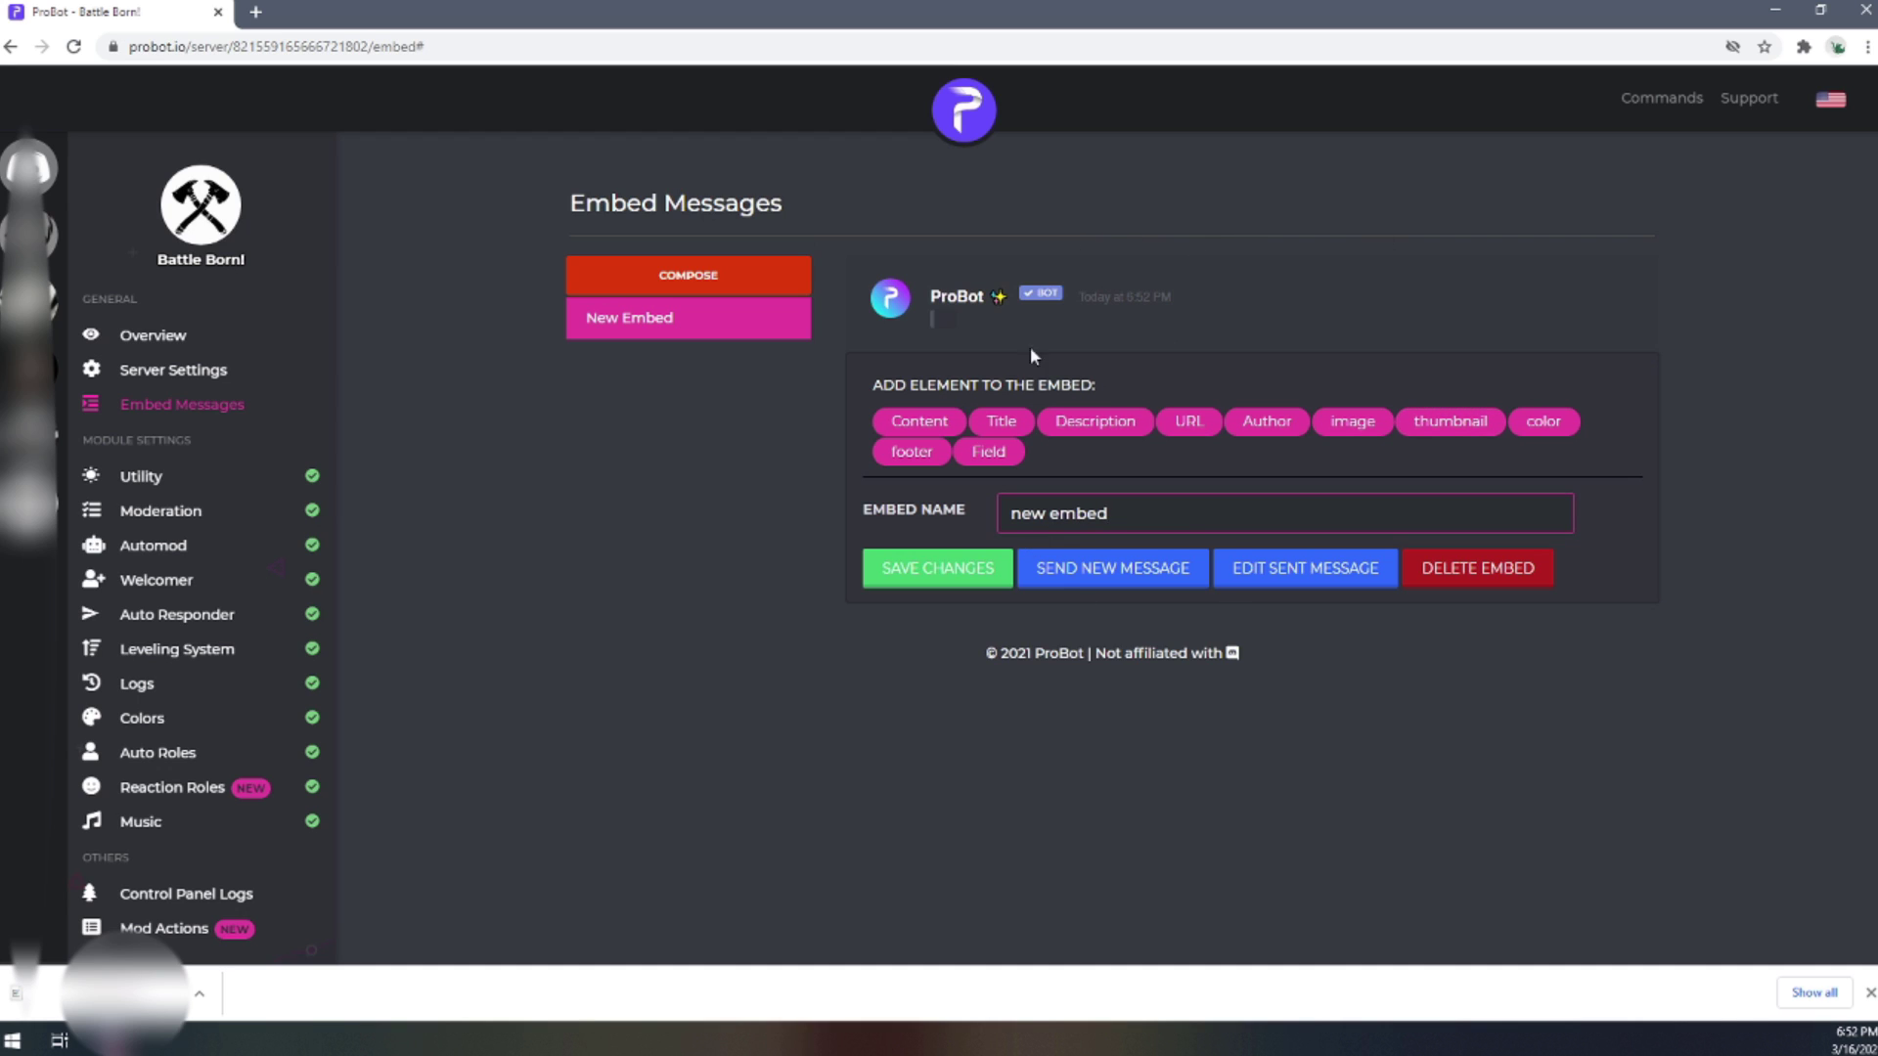
drag(1115, 519, 944, 533)
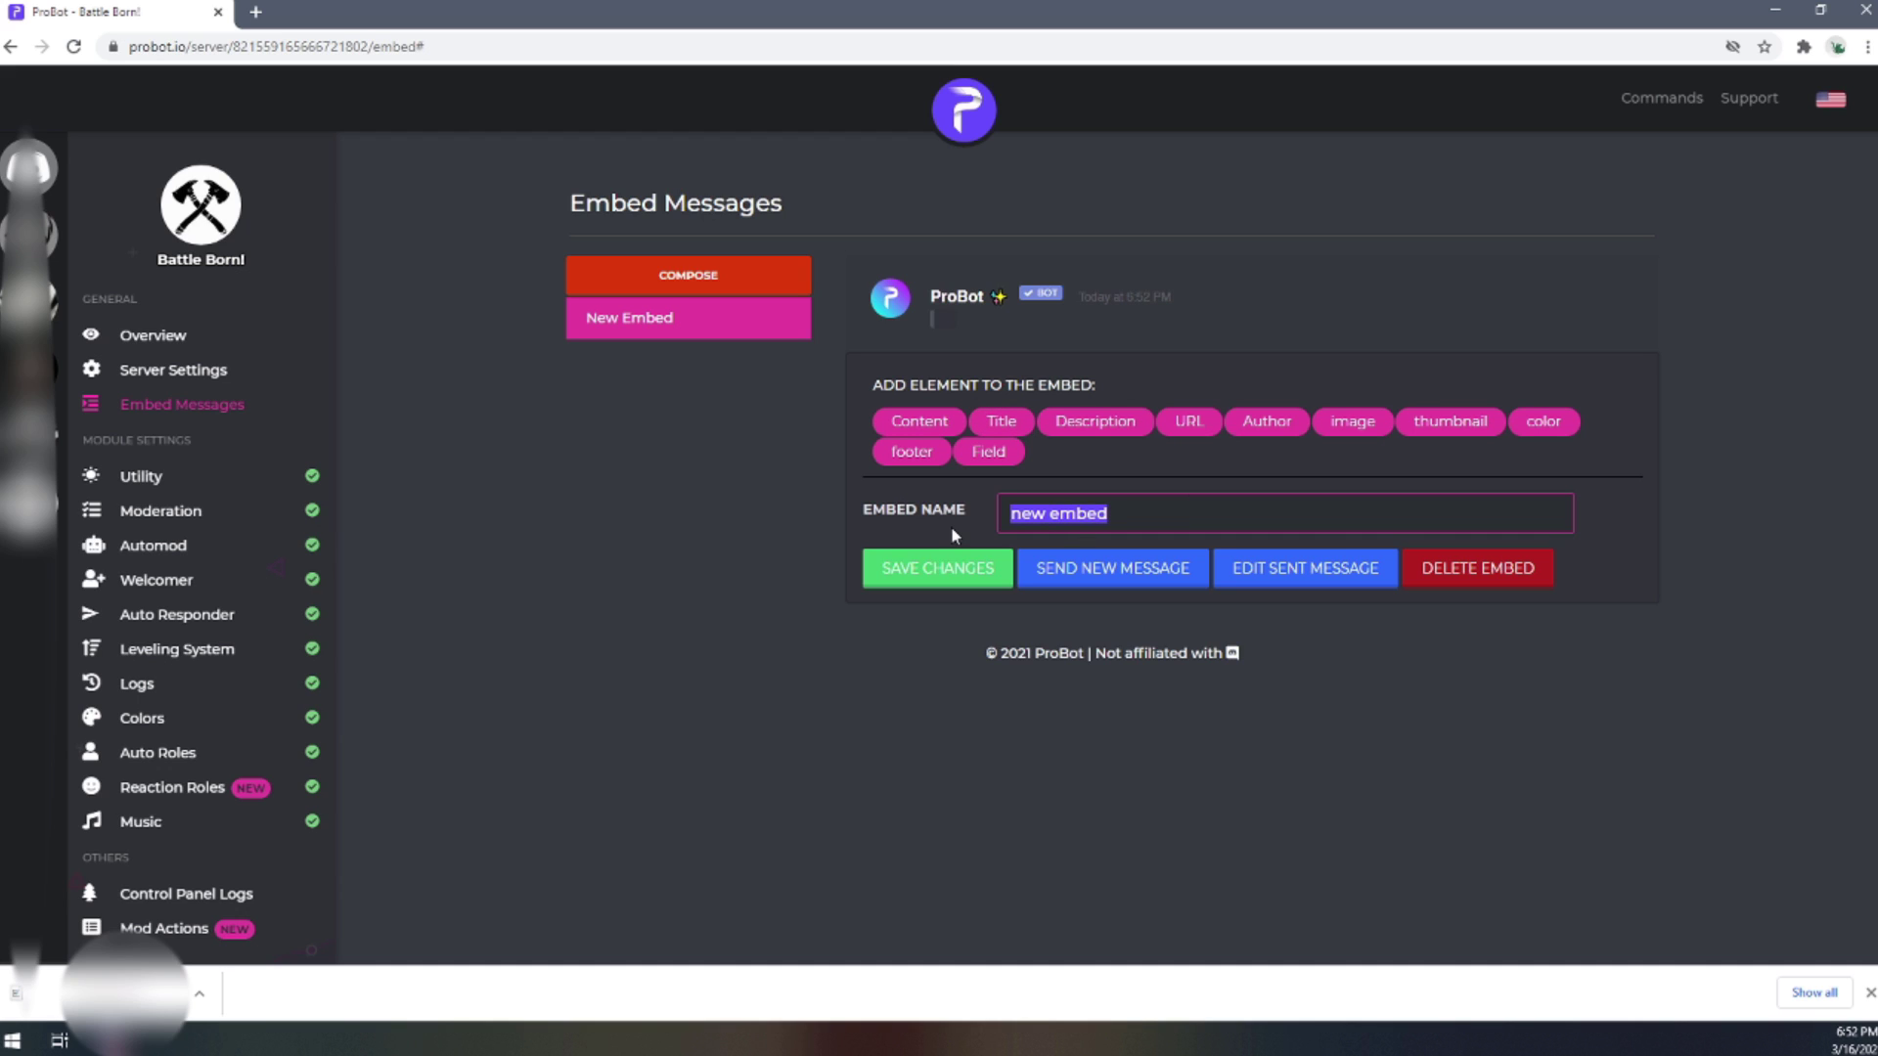
text(Re)
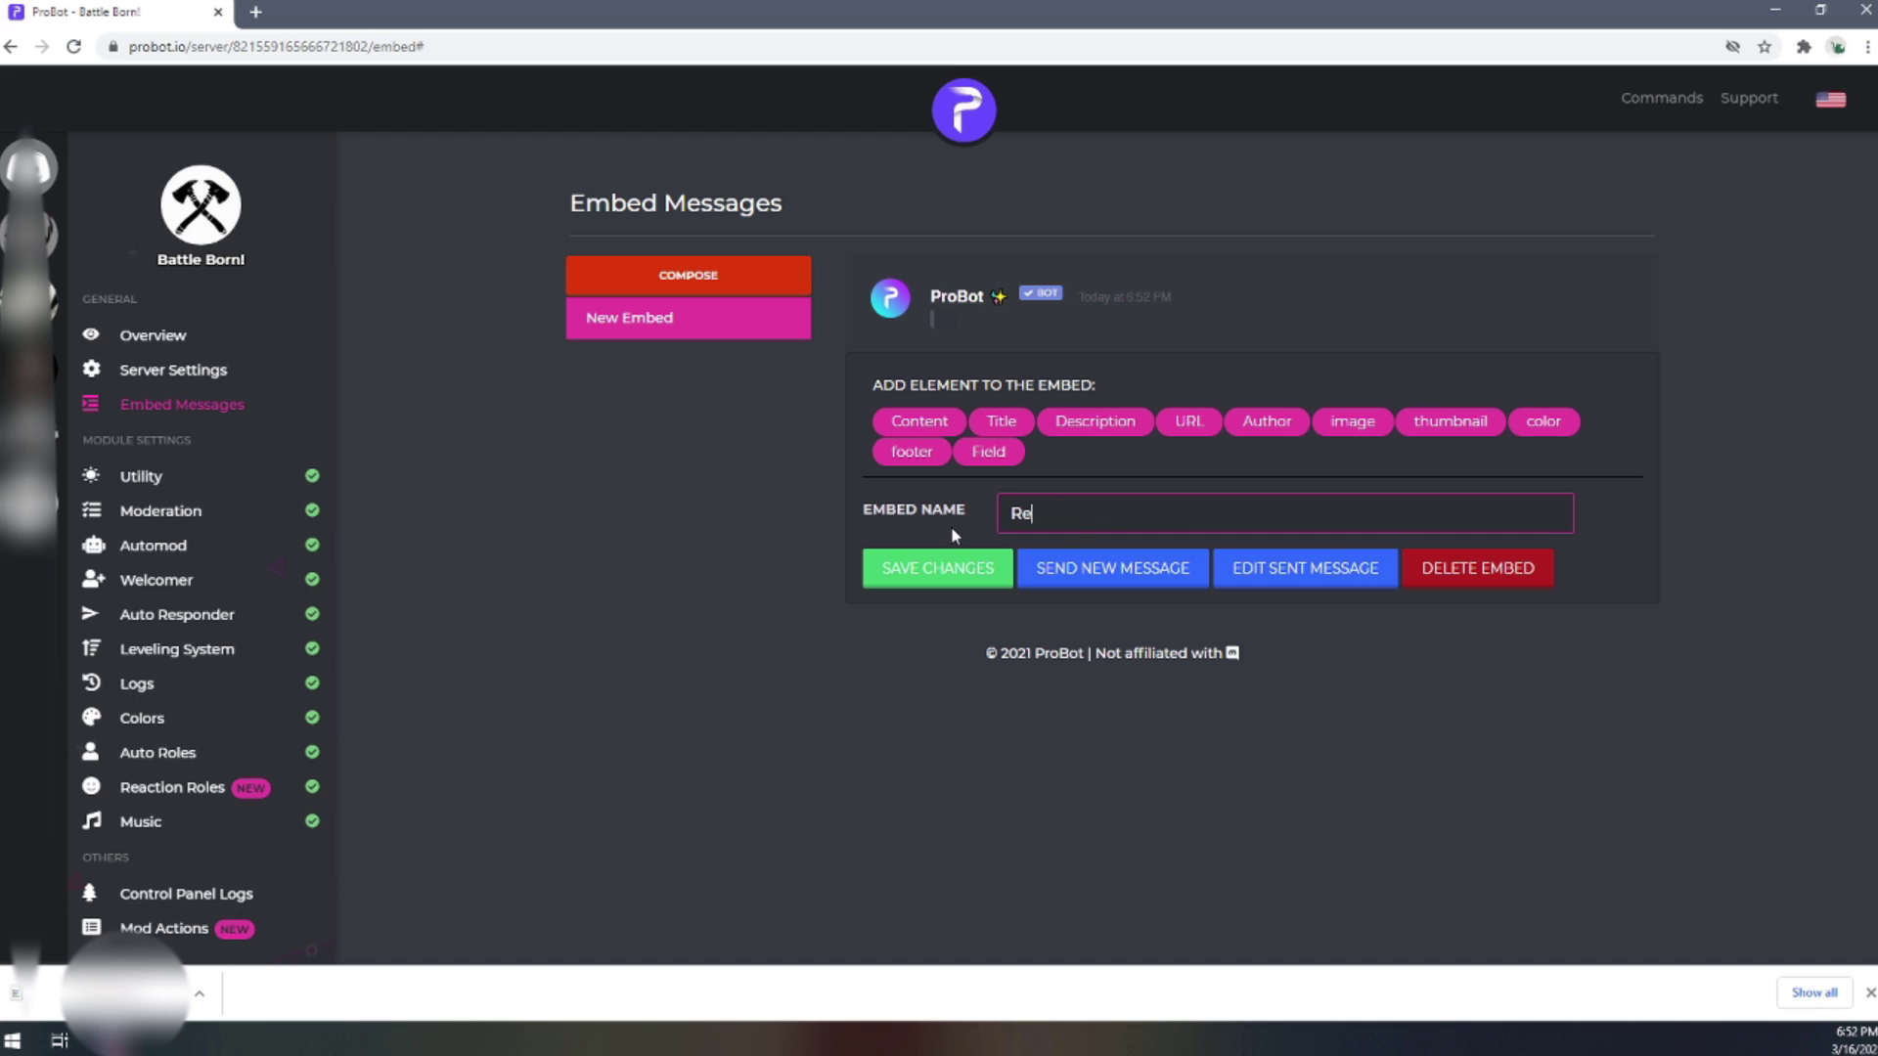
text(actionRoles2)
- Give the embed the title "Choose your Role!" and add a description element to it
click(1007, 434)
click(1126, 571)
text(Chop)
key(BackSpace)
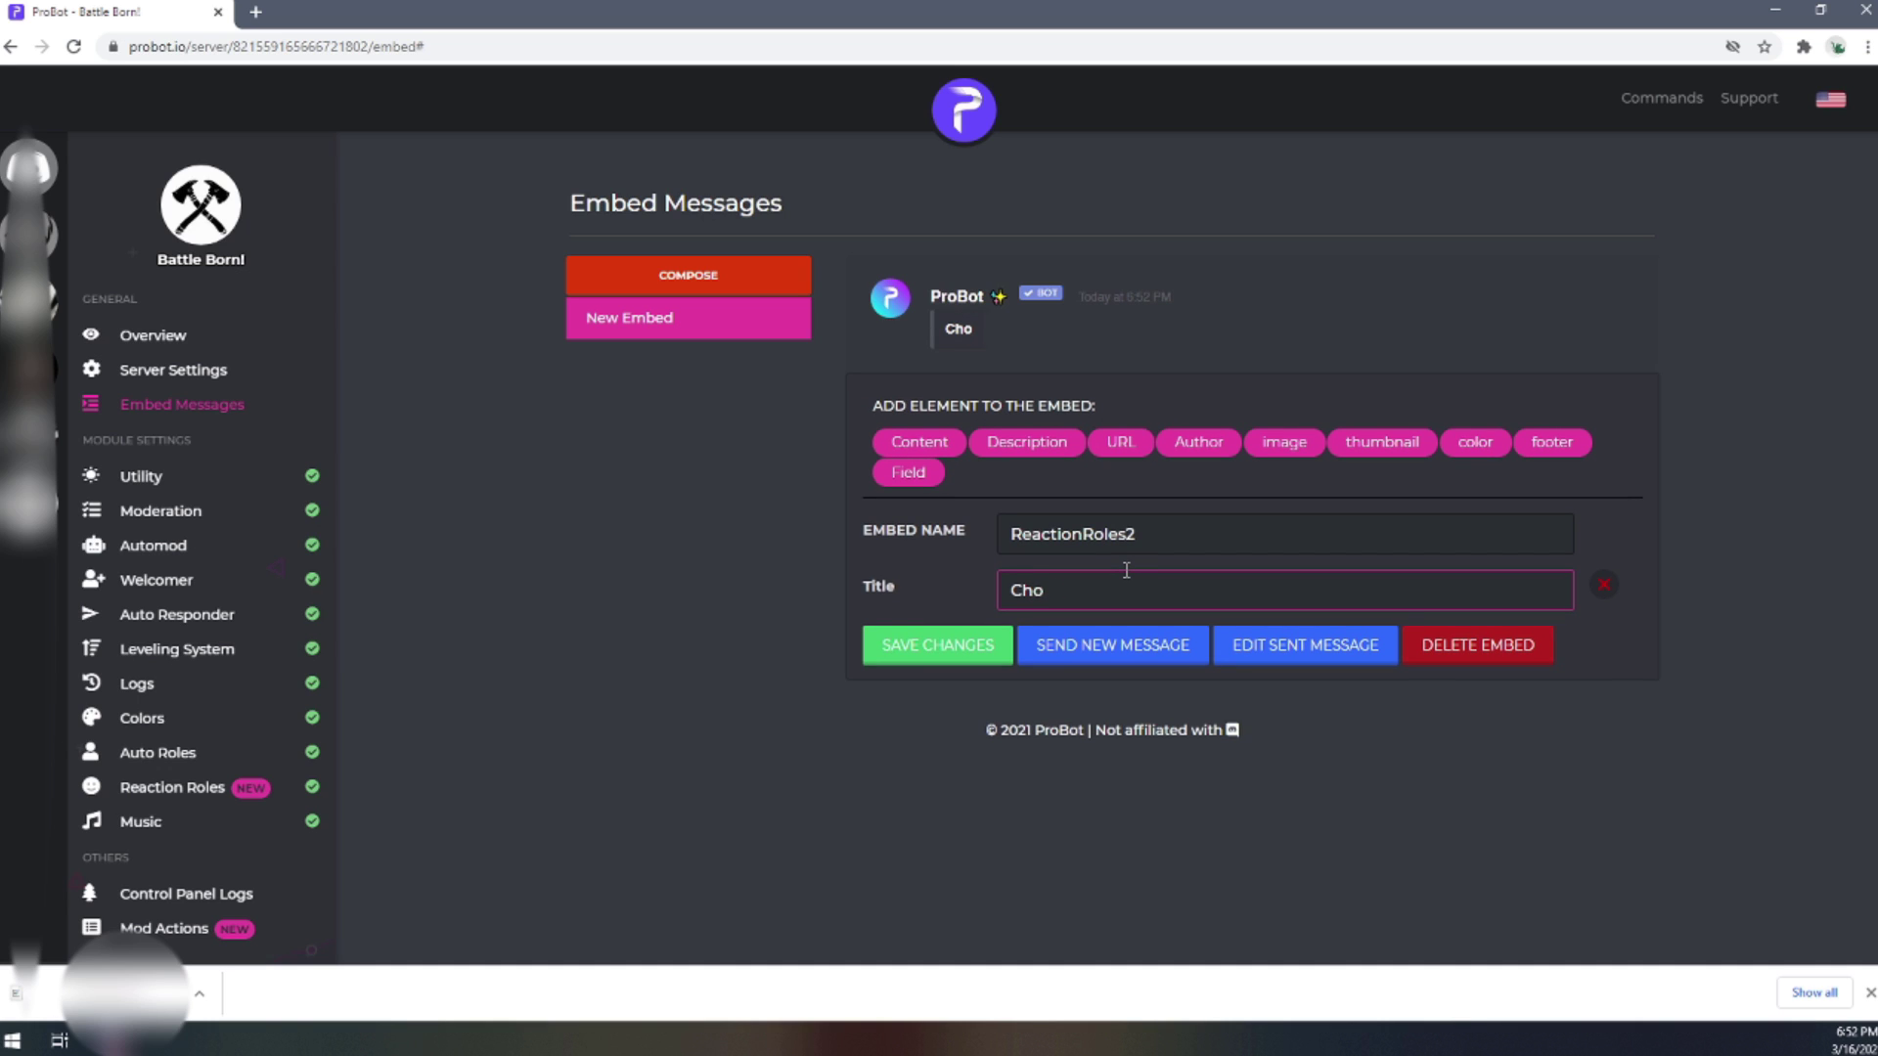
text(ose your Role)
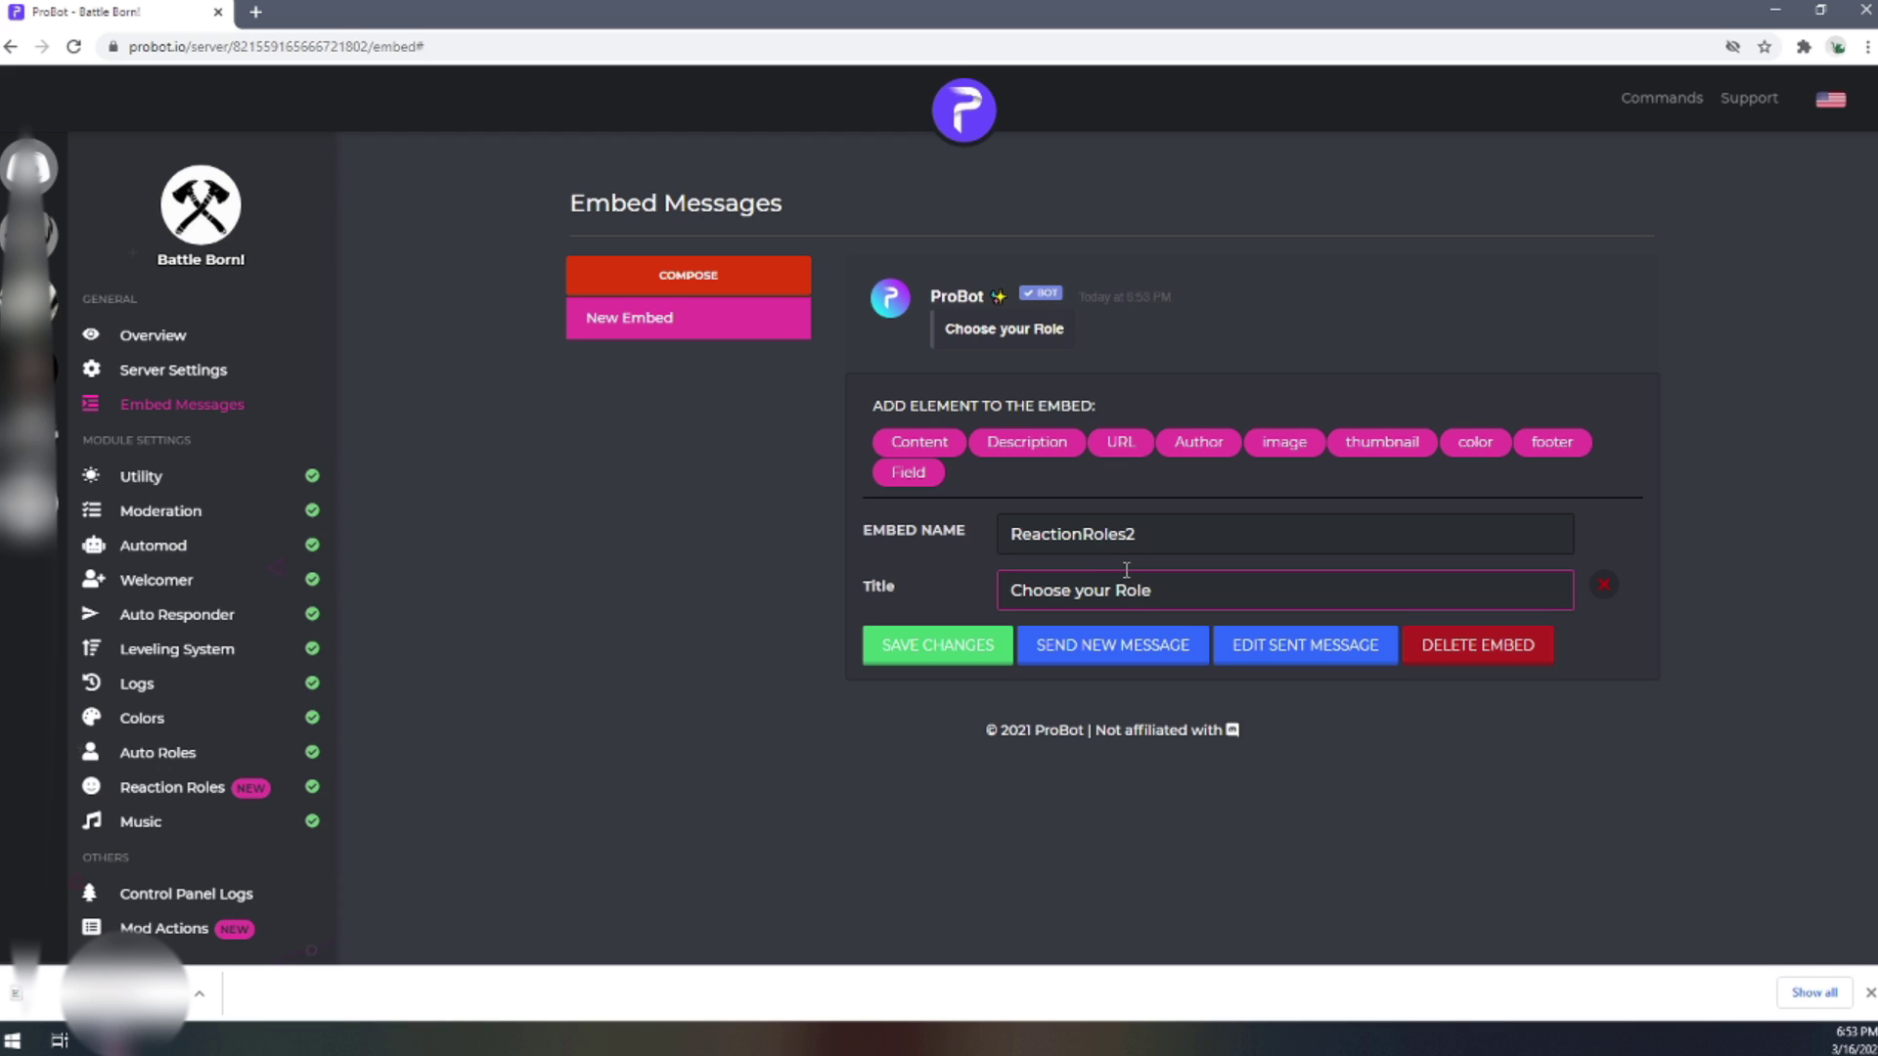
text(!)
click(1027, 442)
click(1072, 642)
text(Ba)
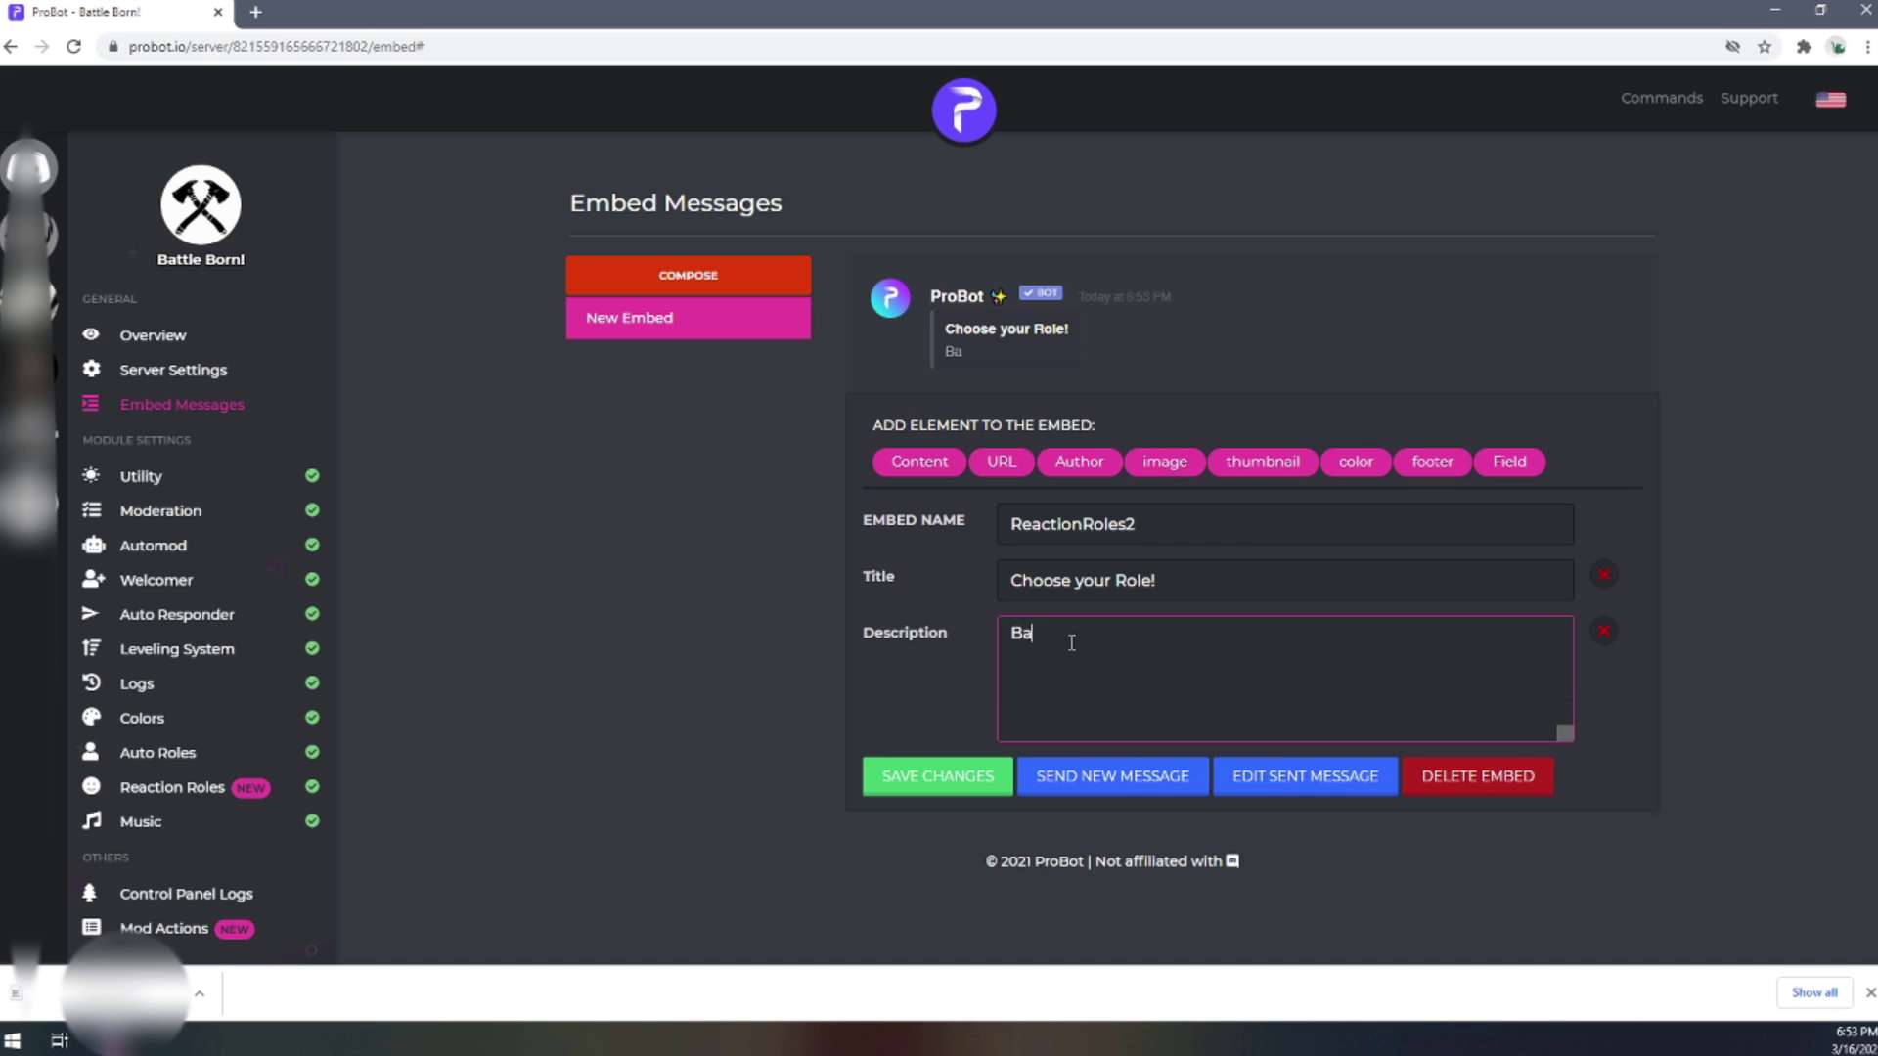
text(sed on the leveling)
key(BackSpace)
key(BackSpace)
key(BackSpace)
key(BackSpace)
key(BackSpace)
key(BackSpace)
key(BackSpace)
key(BackSpace)
key(BackSpace)
key(BackSpace)
key(BackSpace)
key(BackSpace)
key(BackSpace)
key(BackSpace)
key(BackSpace)
key(BackSpace)
key(BackSpace)
key(BackSpace)
key(BackSpace)
key(BackSpace)
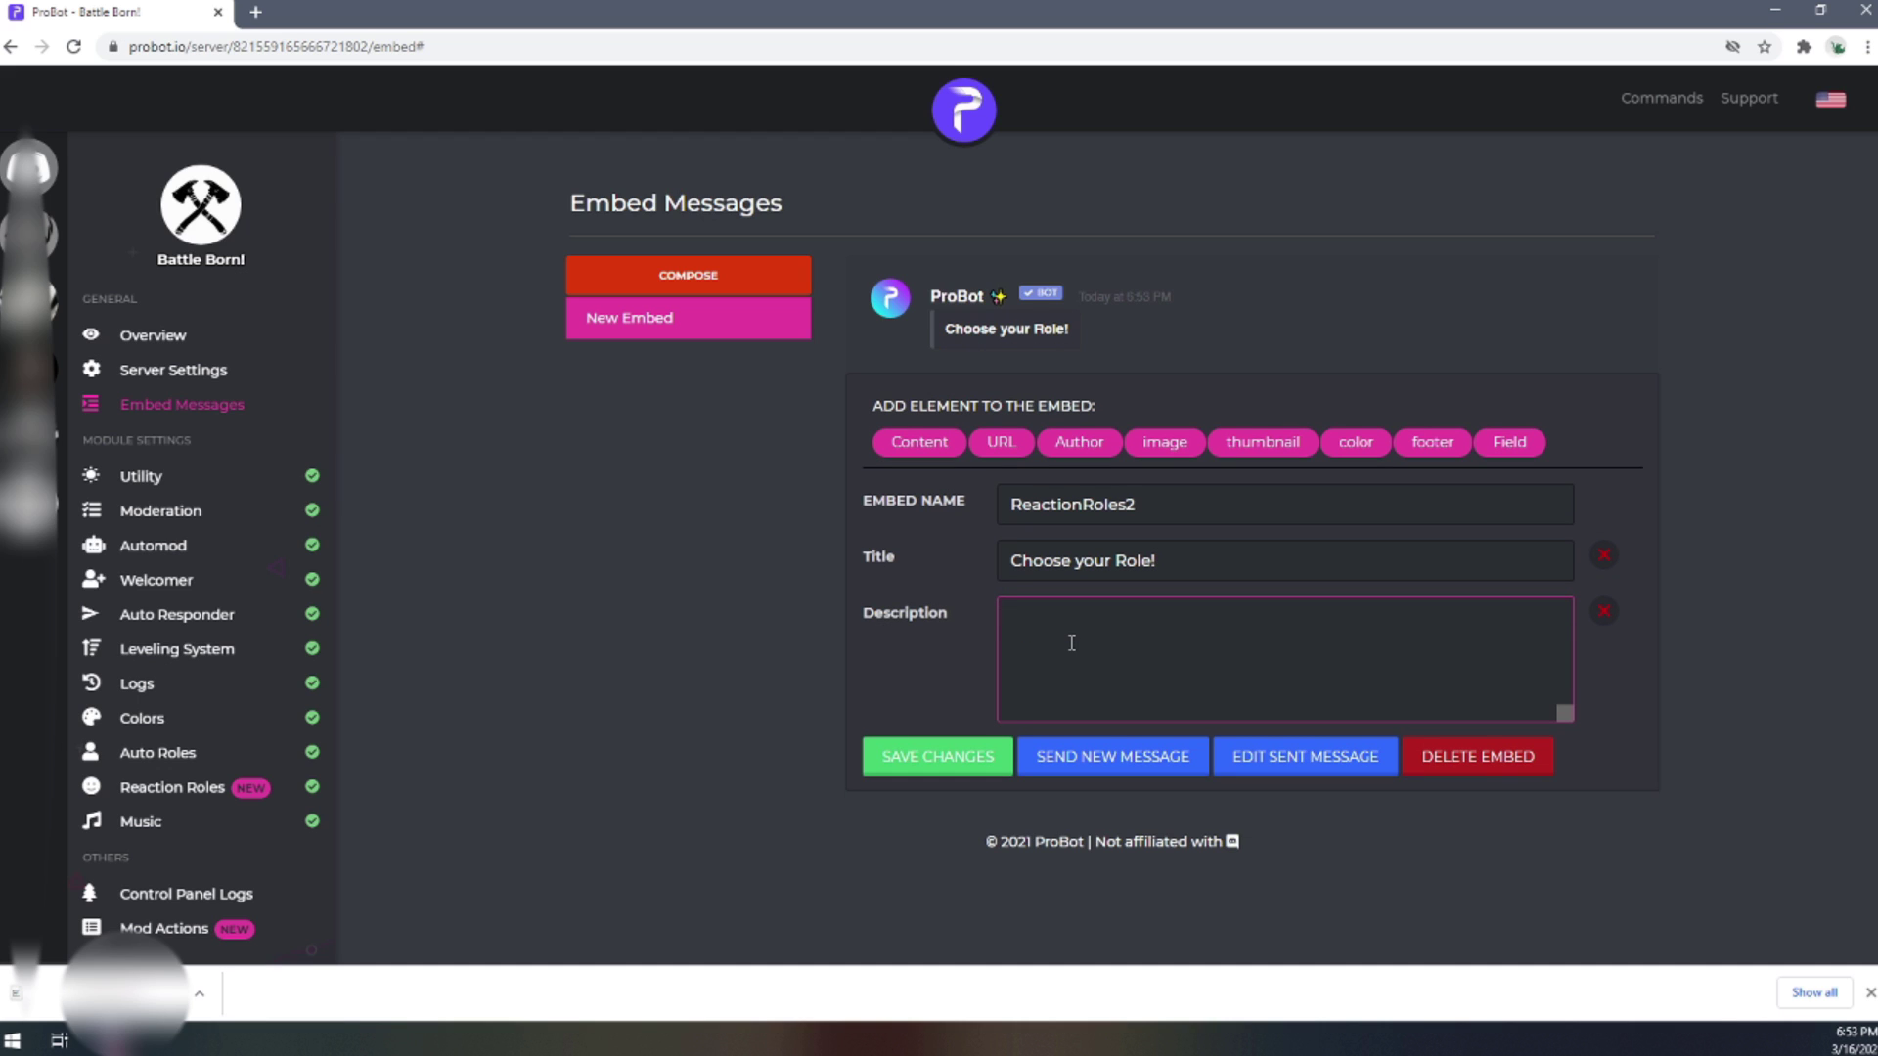
- Enter "This is a test!" as the embed's description and upload the crossed-axes picture as its image
text(This is a test!)
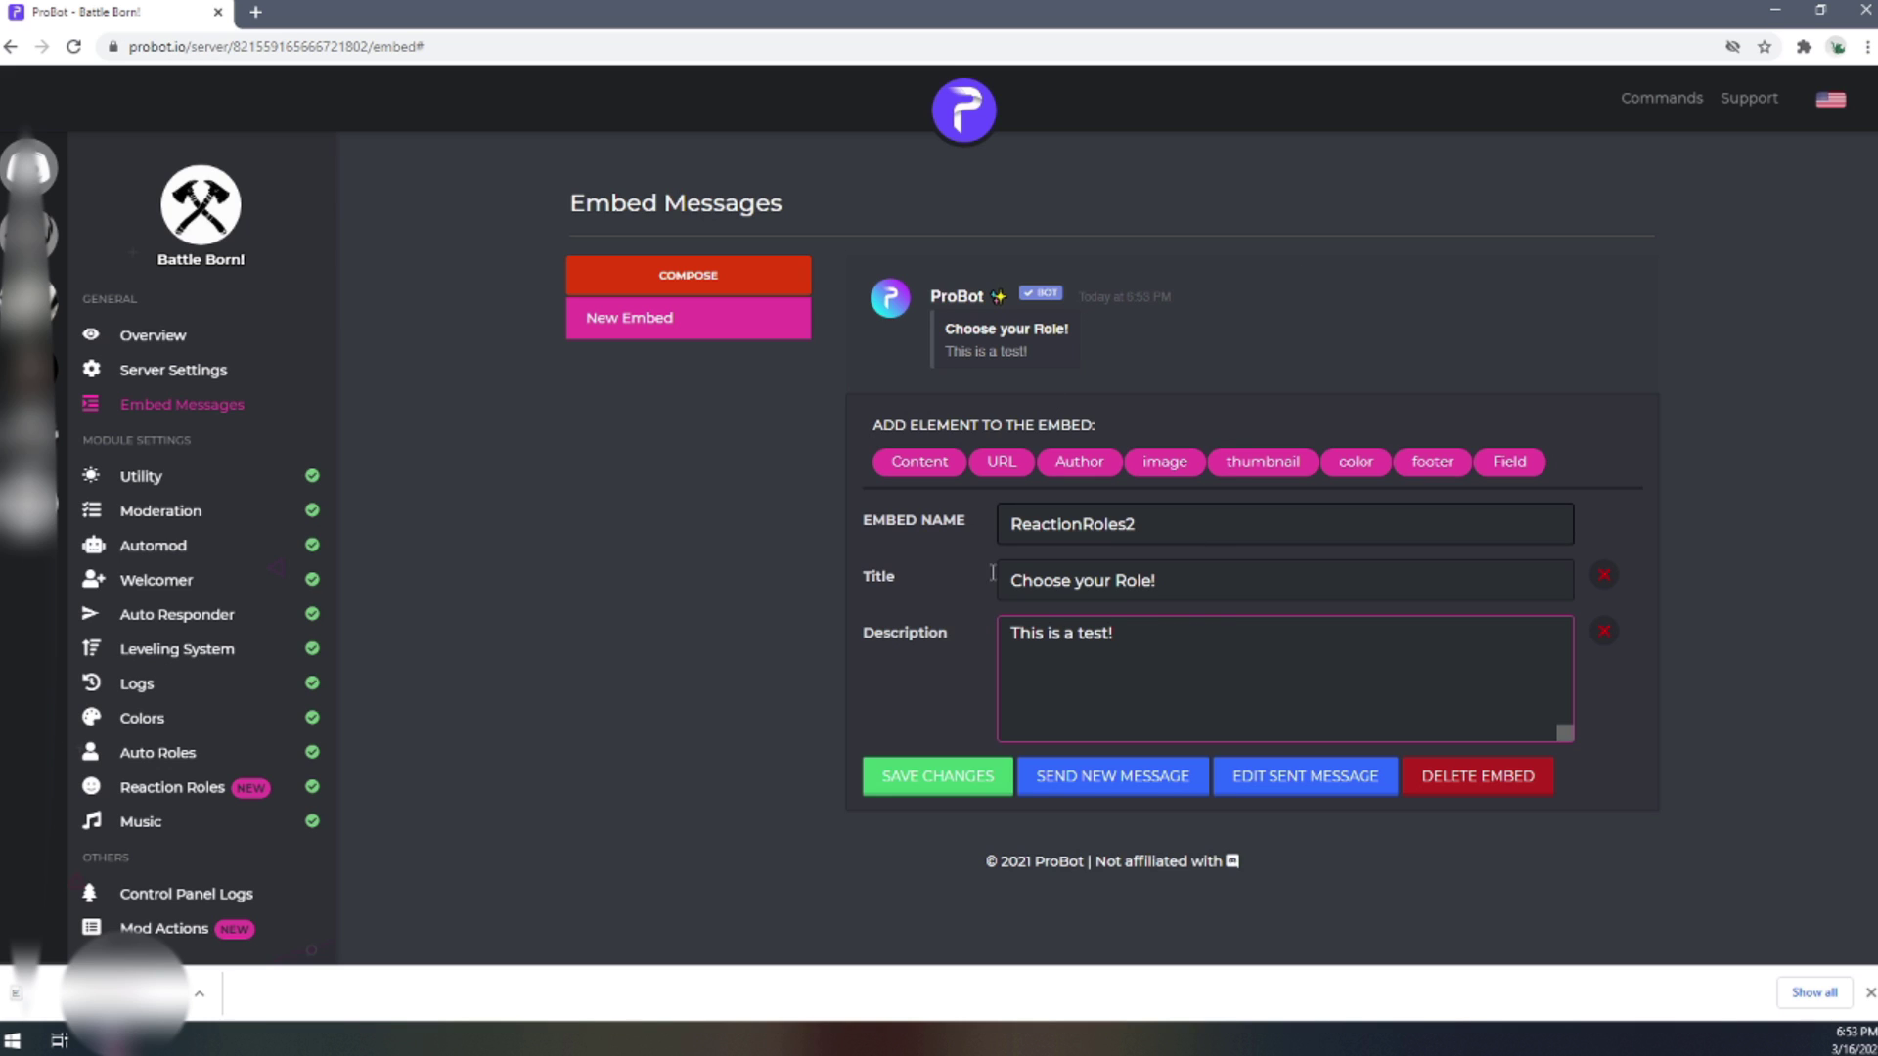
click(1164, 461)
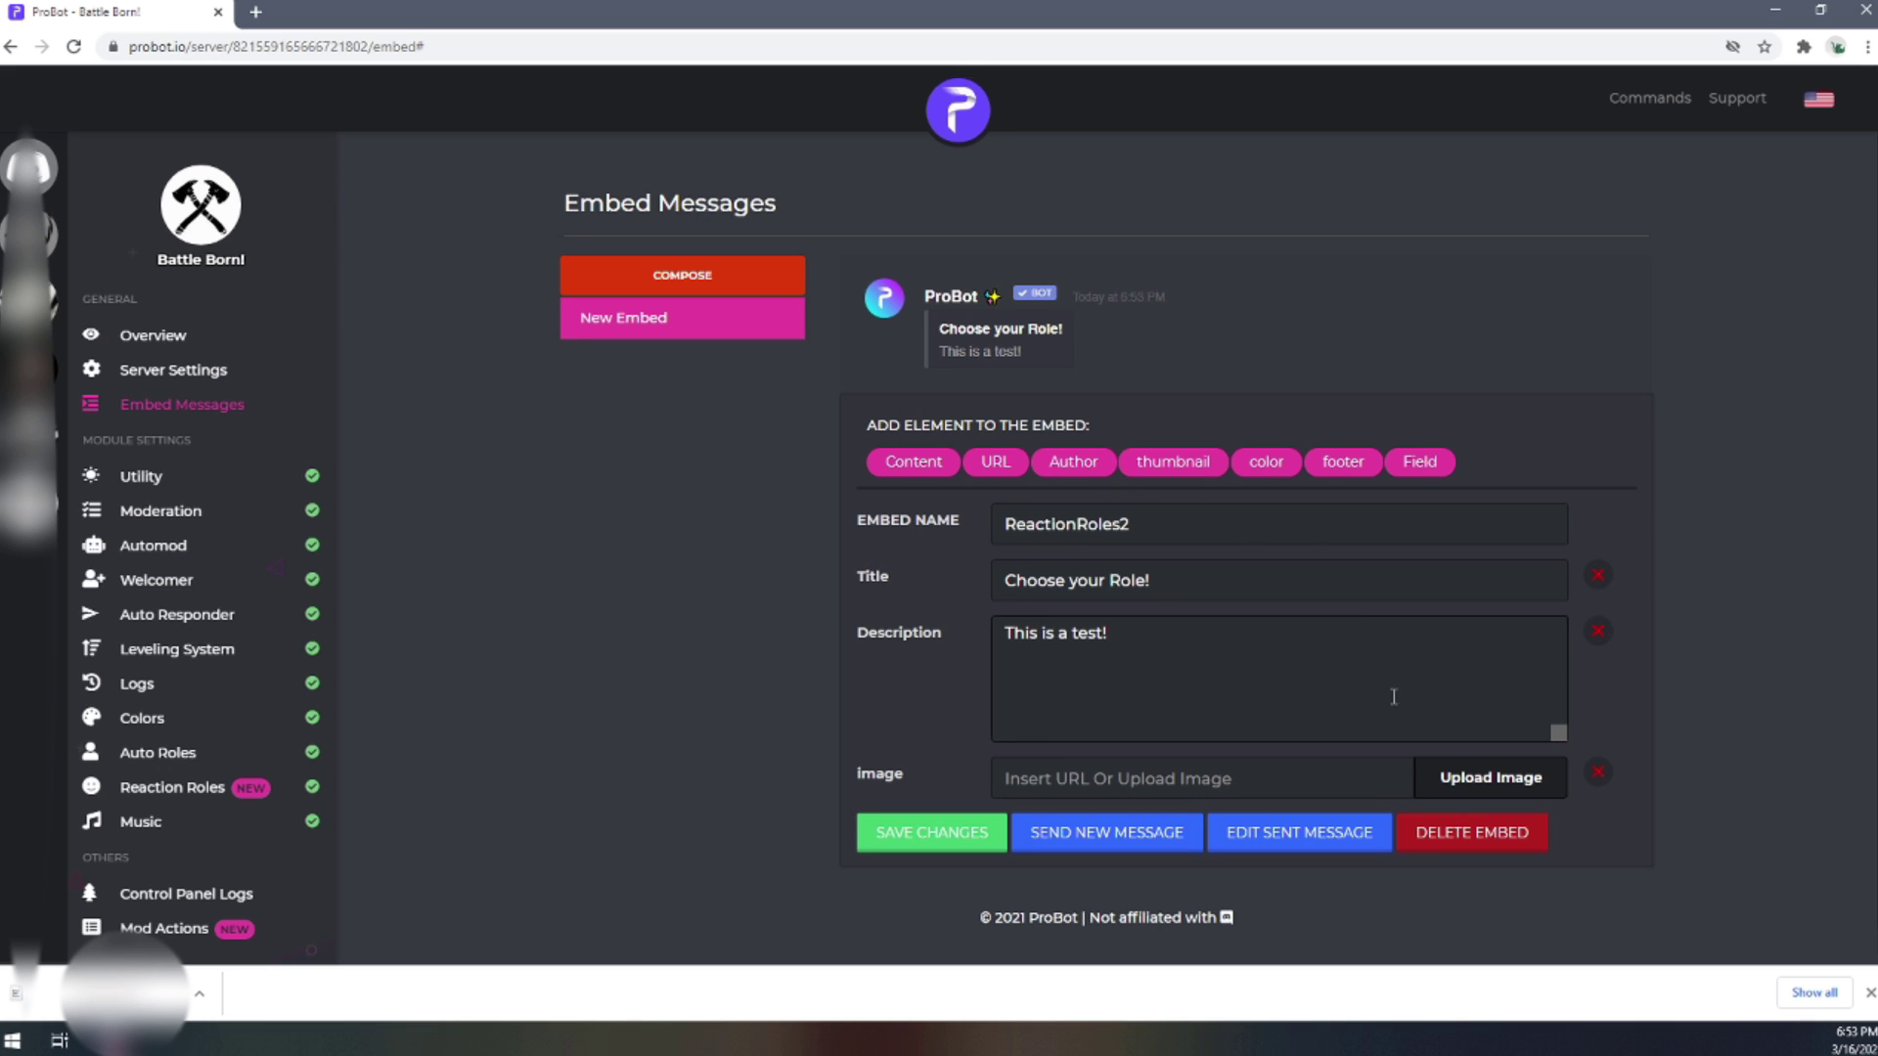
click(1476, 782)
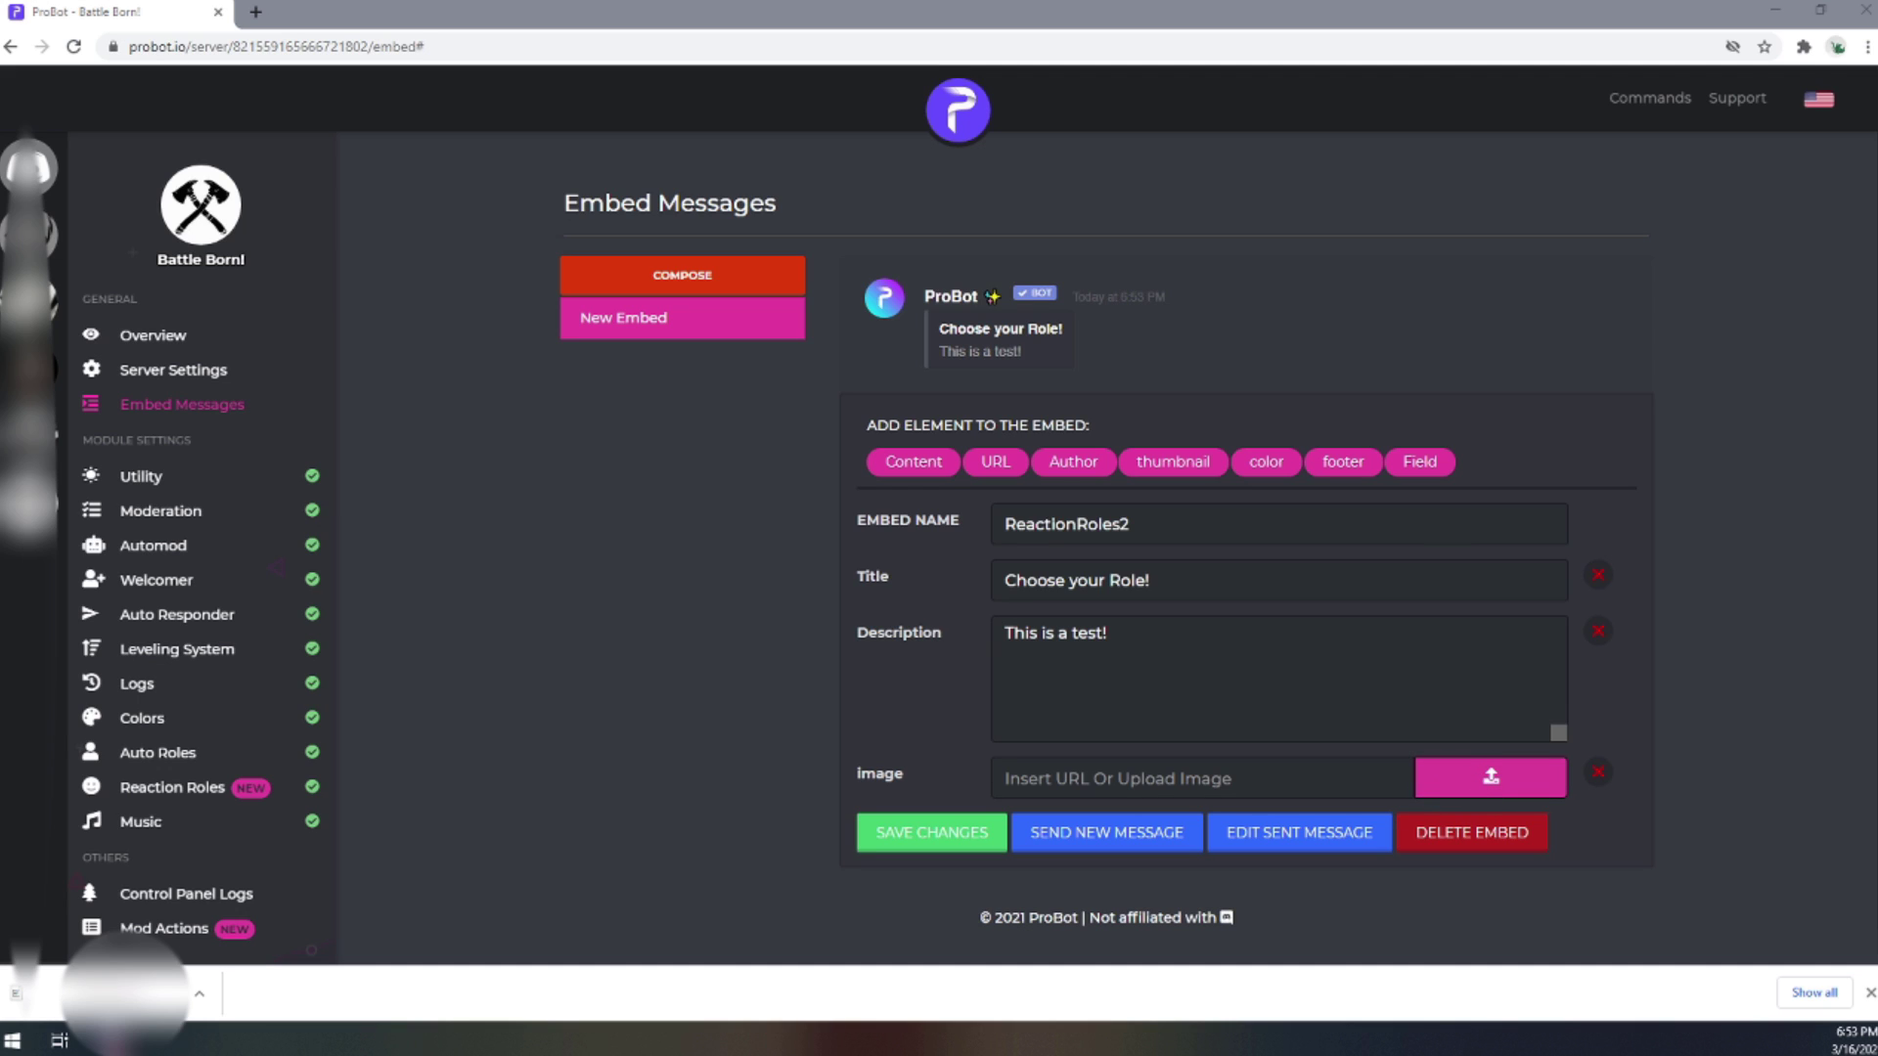
key(Return)
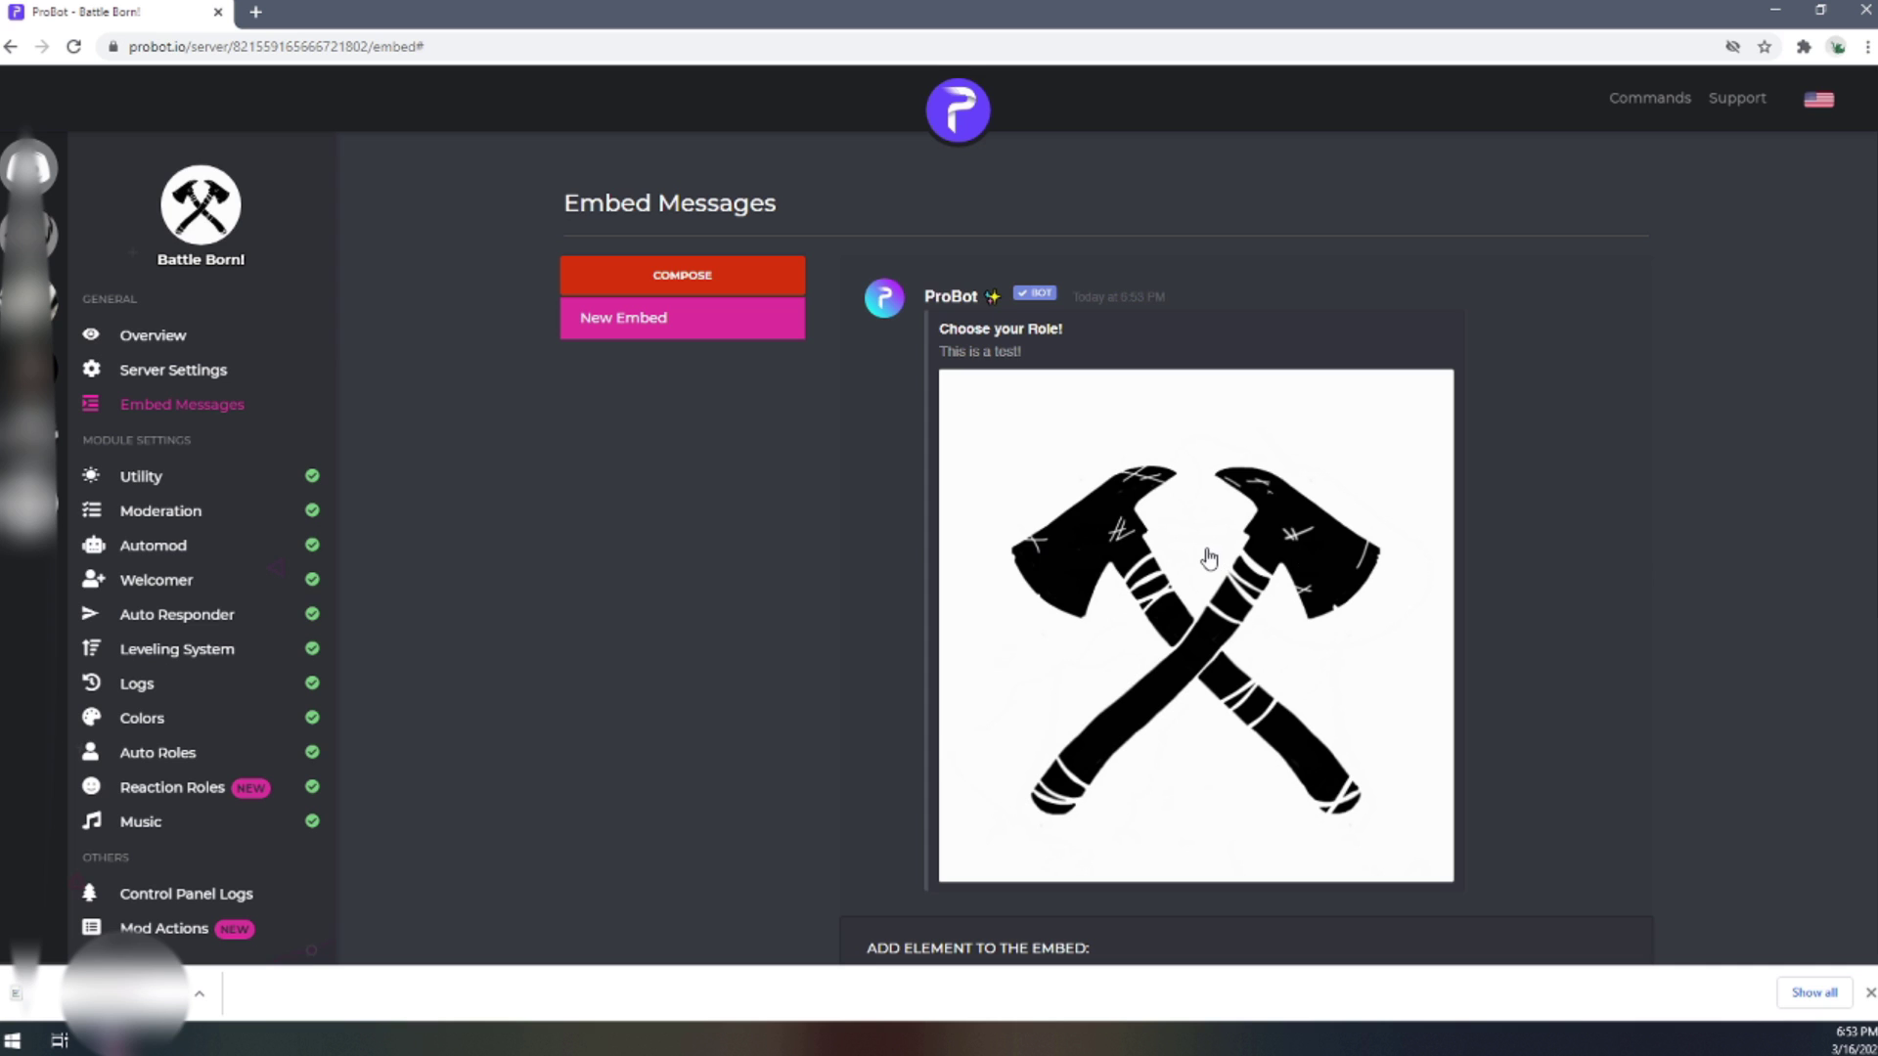
- Review the embed preview with its picture and add a color element to the embed
scroll(1321, 460, down, 3)
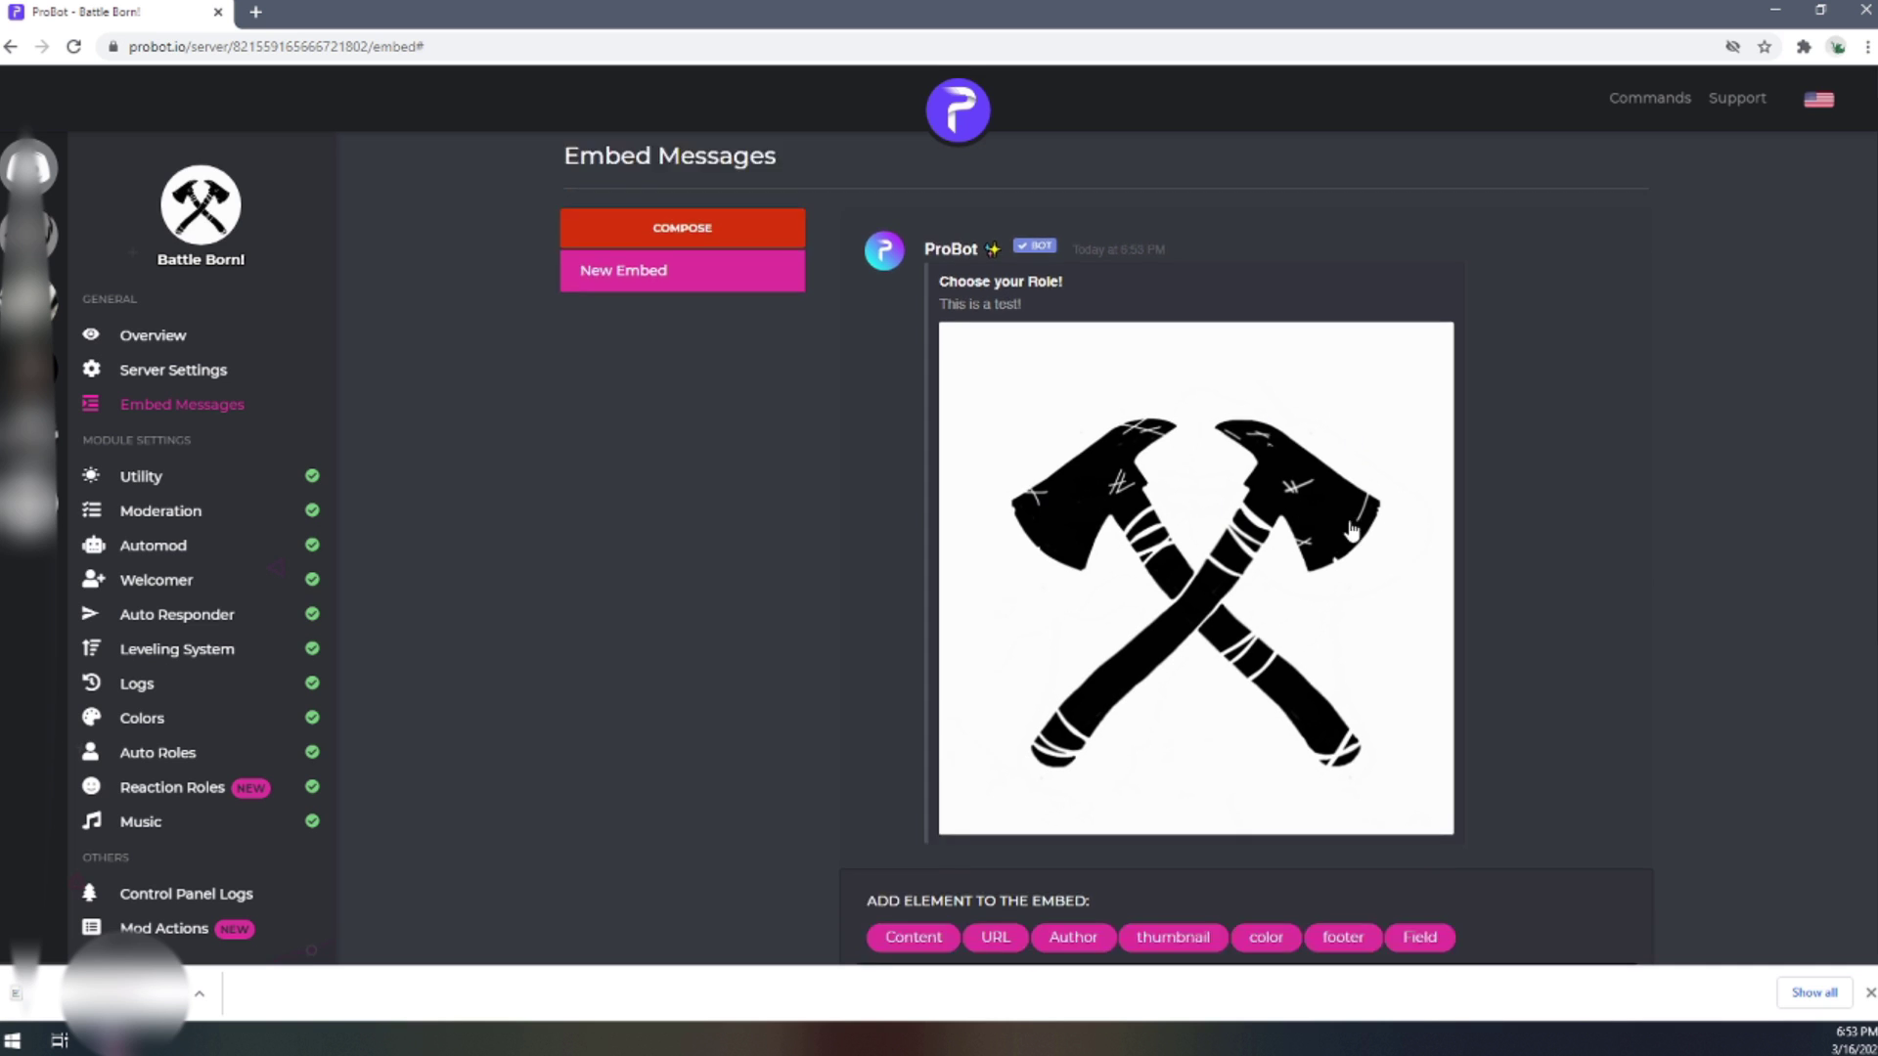
scroll(1353, 532, down, 3)
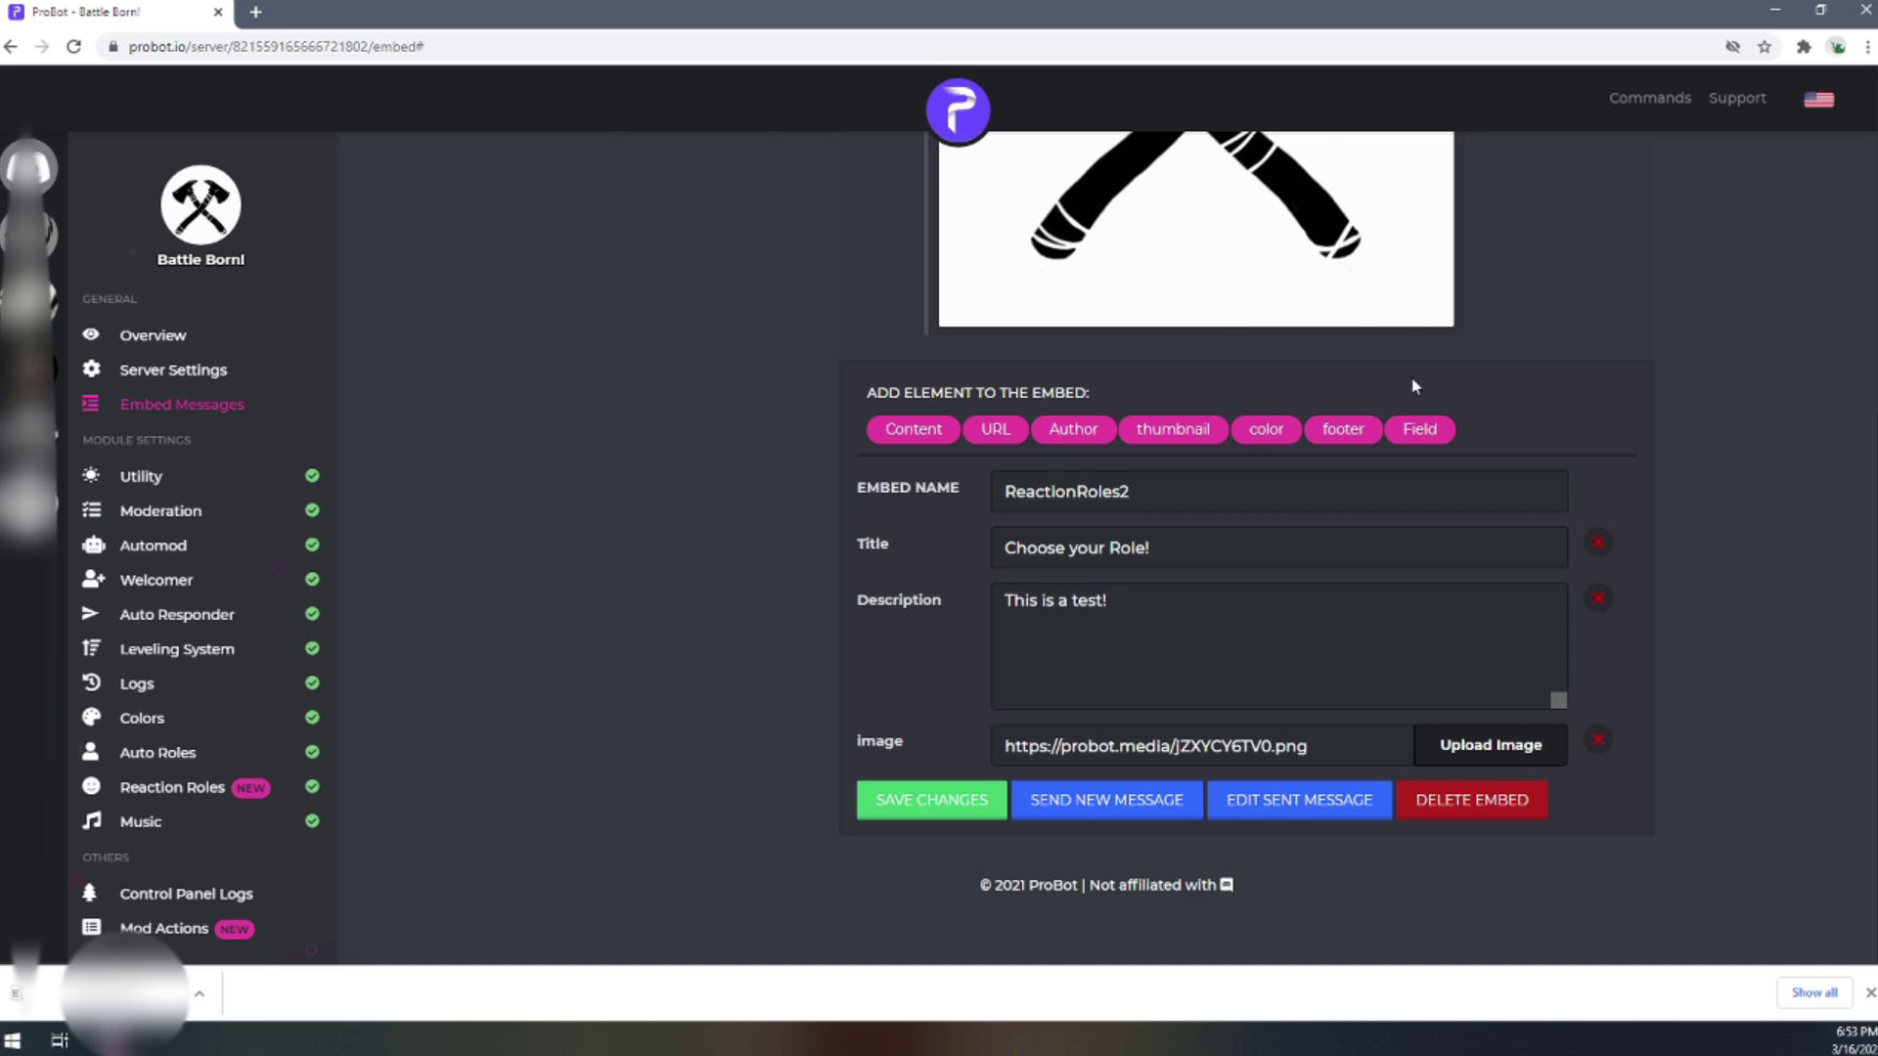
scroll(1398, 401, up, 5)
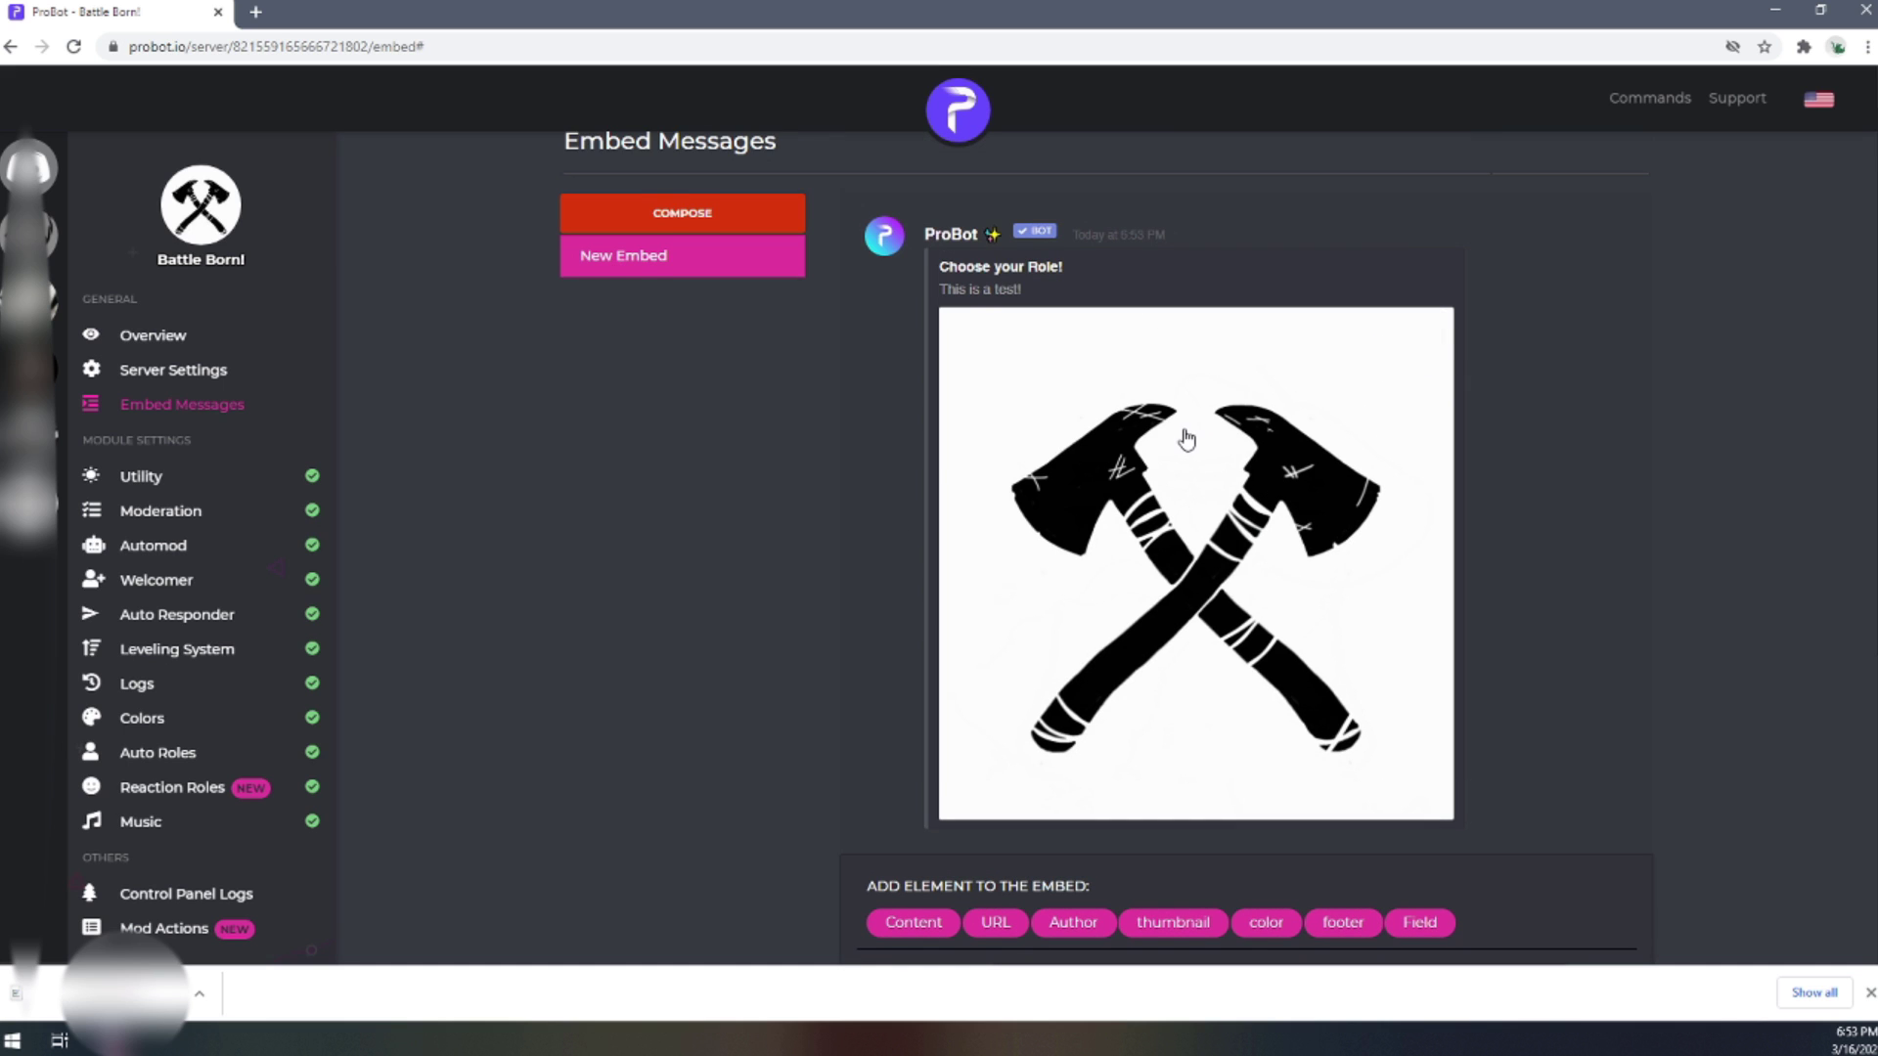
scroll(1186, 431, down, 4)
scroll(1191, 437, down, 1)
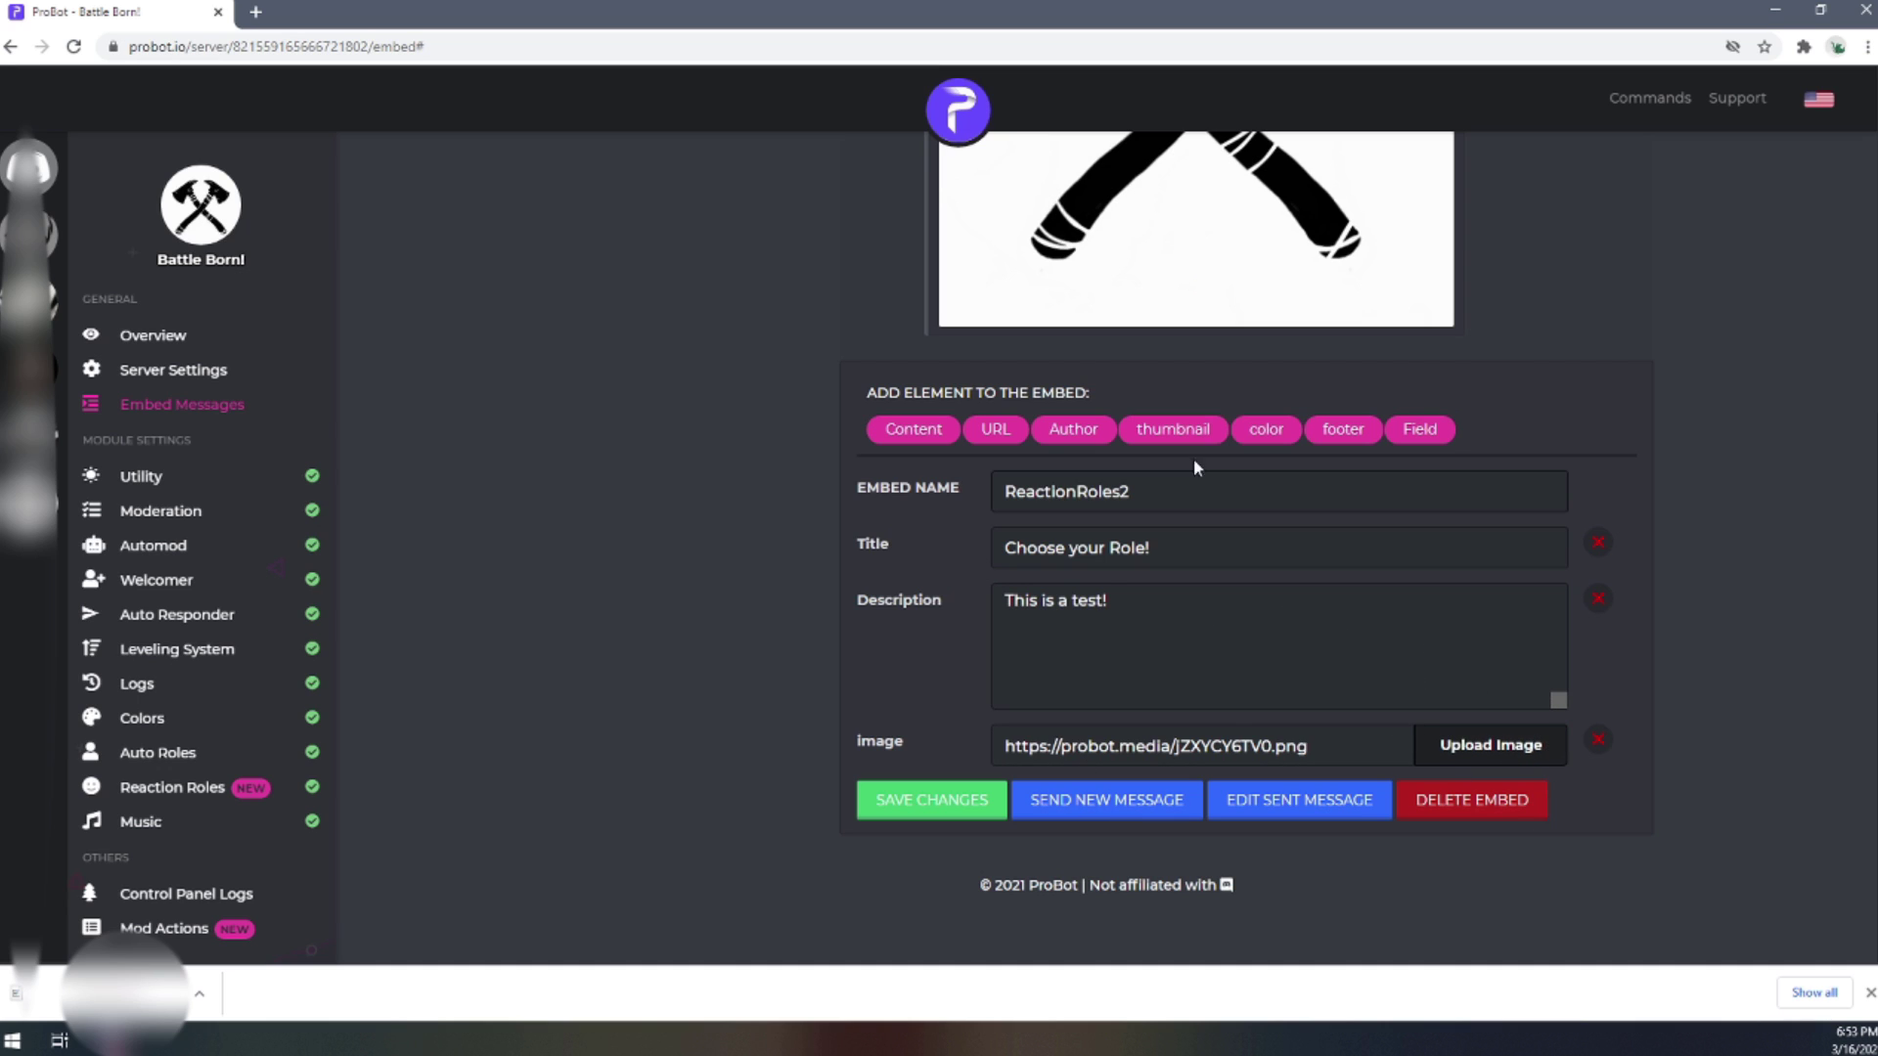
click(1281, 431)
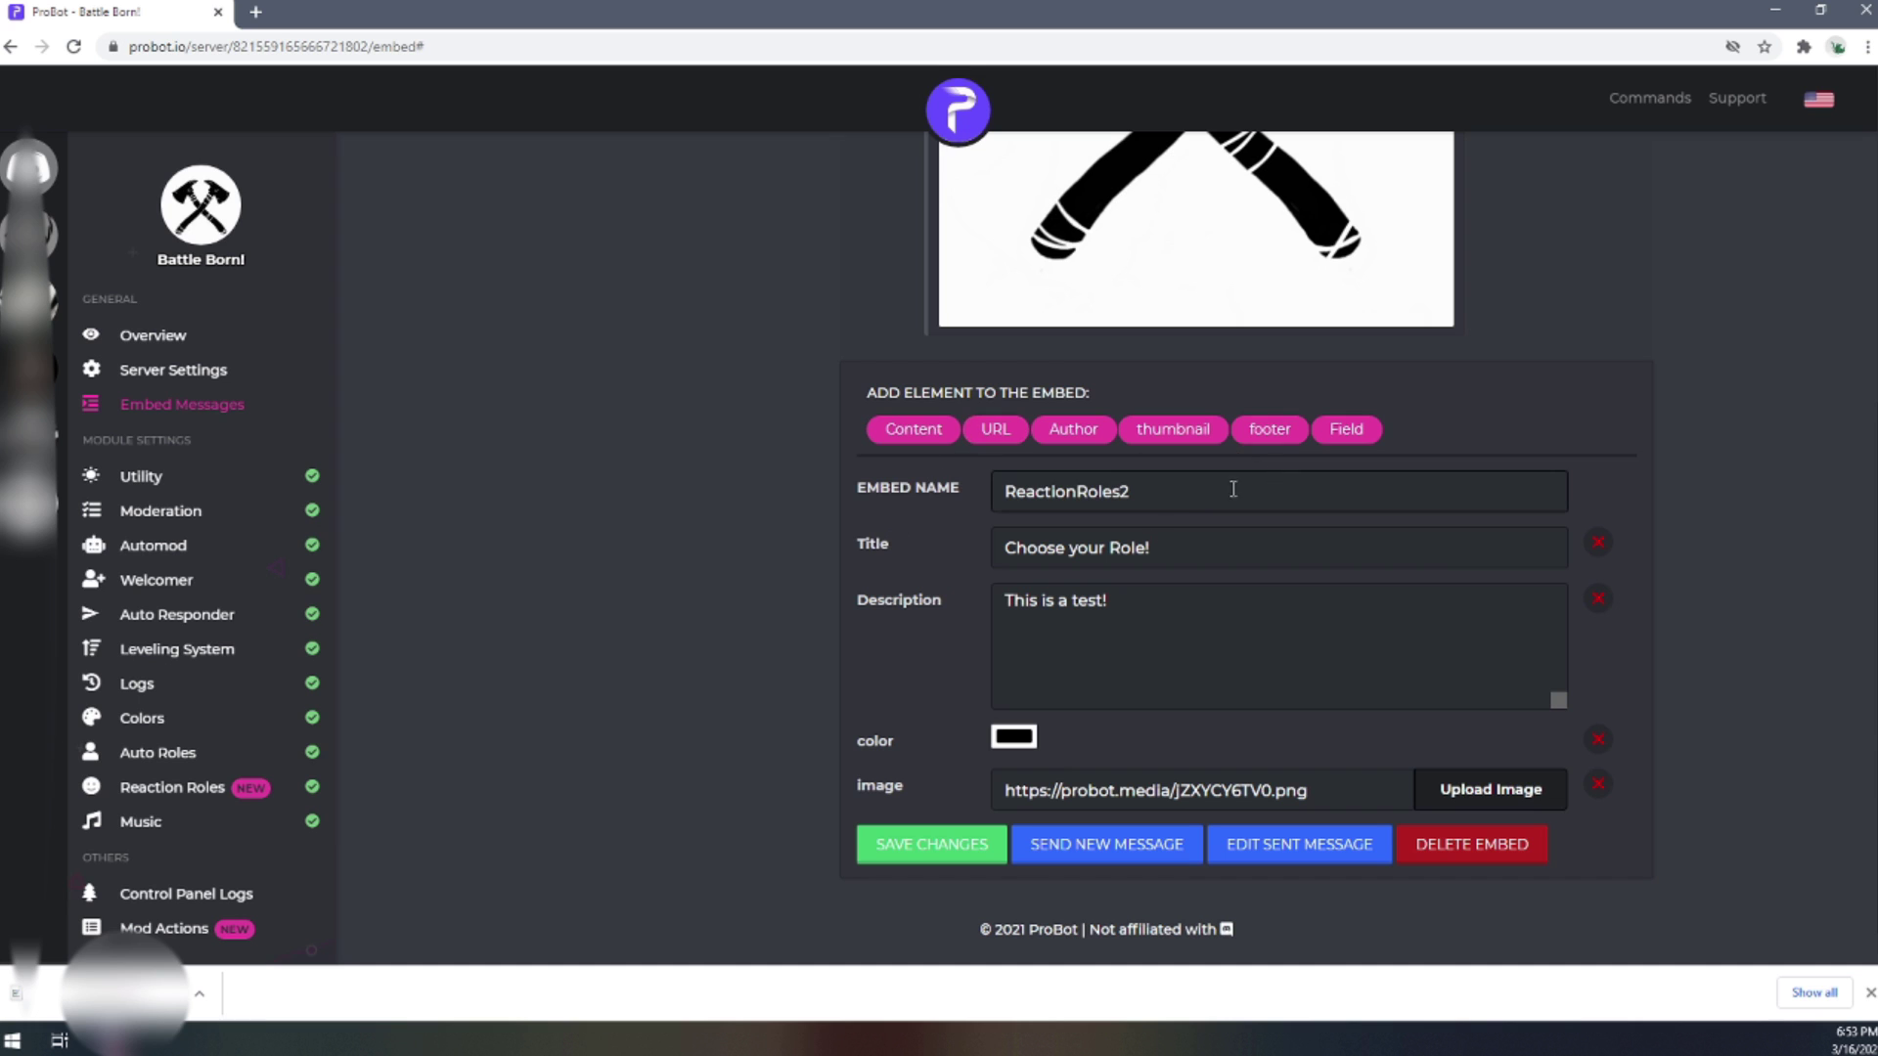
- Set the embed's color to a muted red and check the accent bar in the preview
scroll(1279, 578, up, 4)
scroll(1222, 645, down, 4)
click(1013, 736)
click(1168, 813)
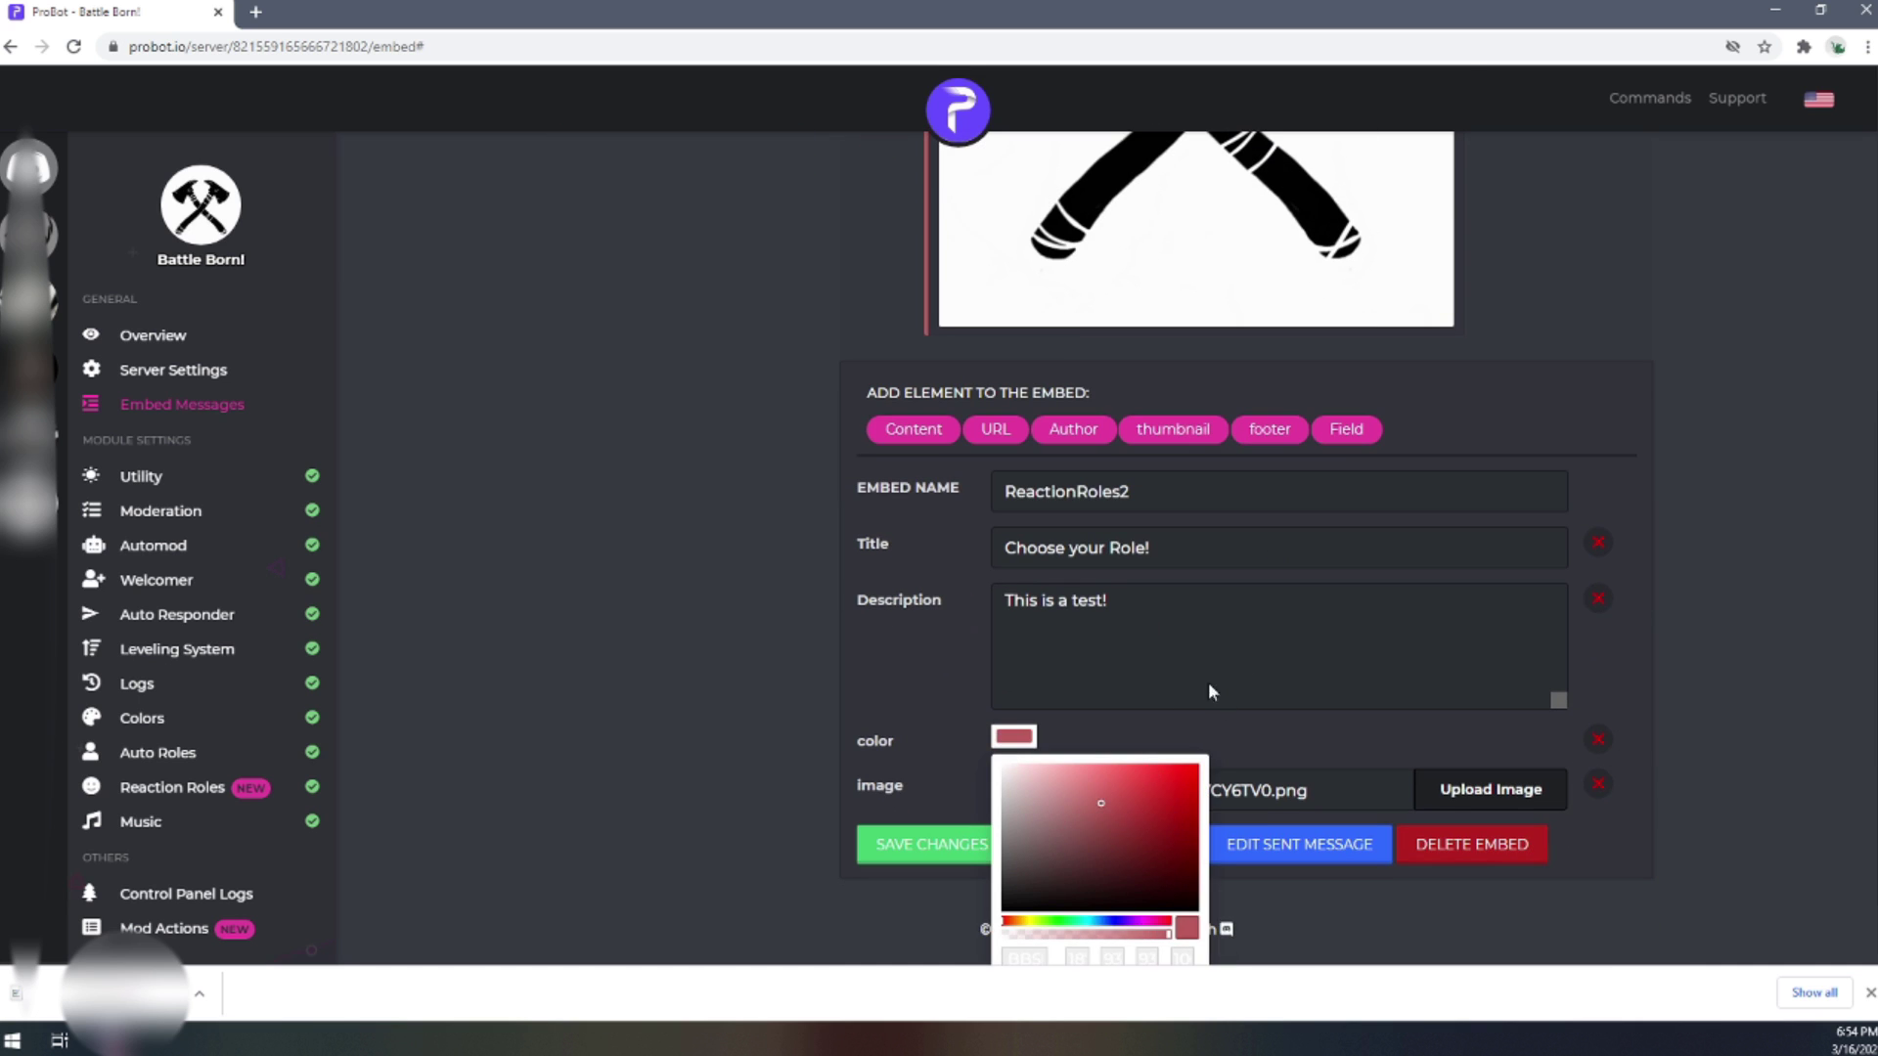
click(802, 522)
scroll(879, 366, up, 4)
scroll(873, 377, up, 2)
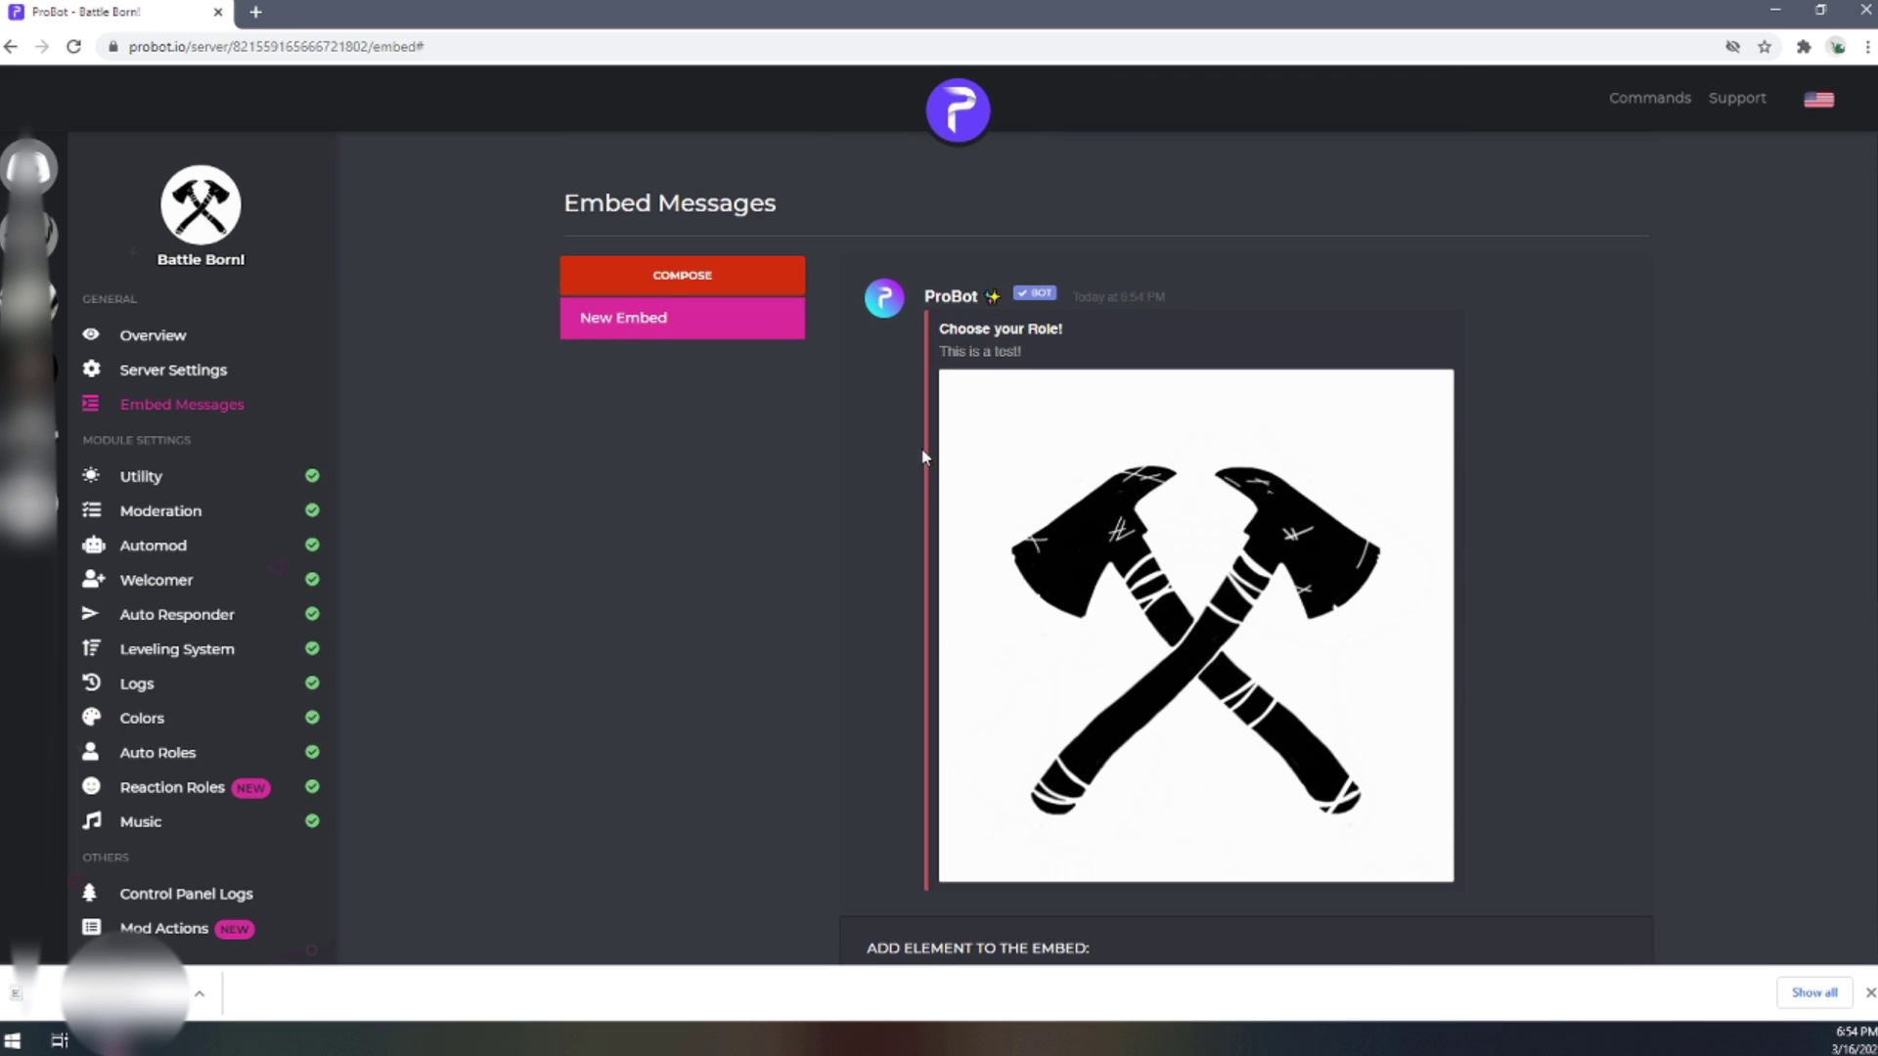
- Set the embed's color to green and check the accent bar in the preview
scroll(923, 583, down, 5)
click(1014, 800)
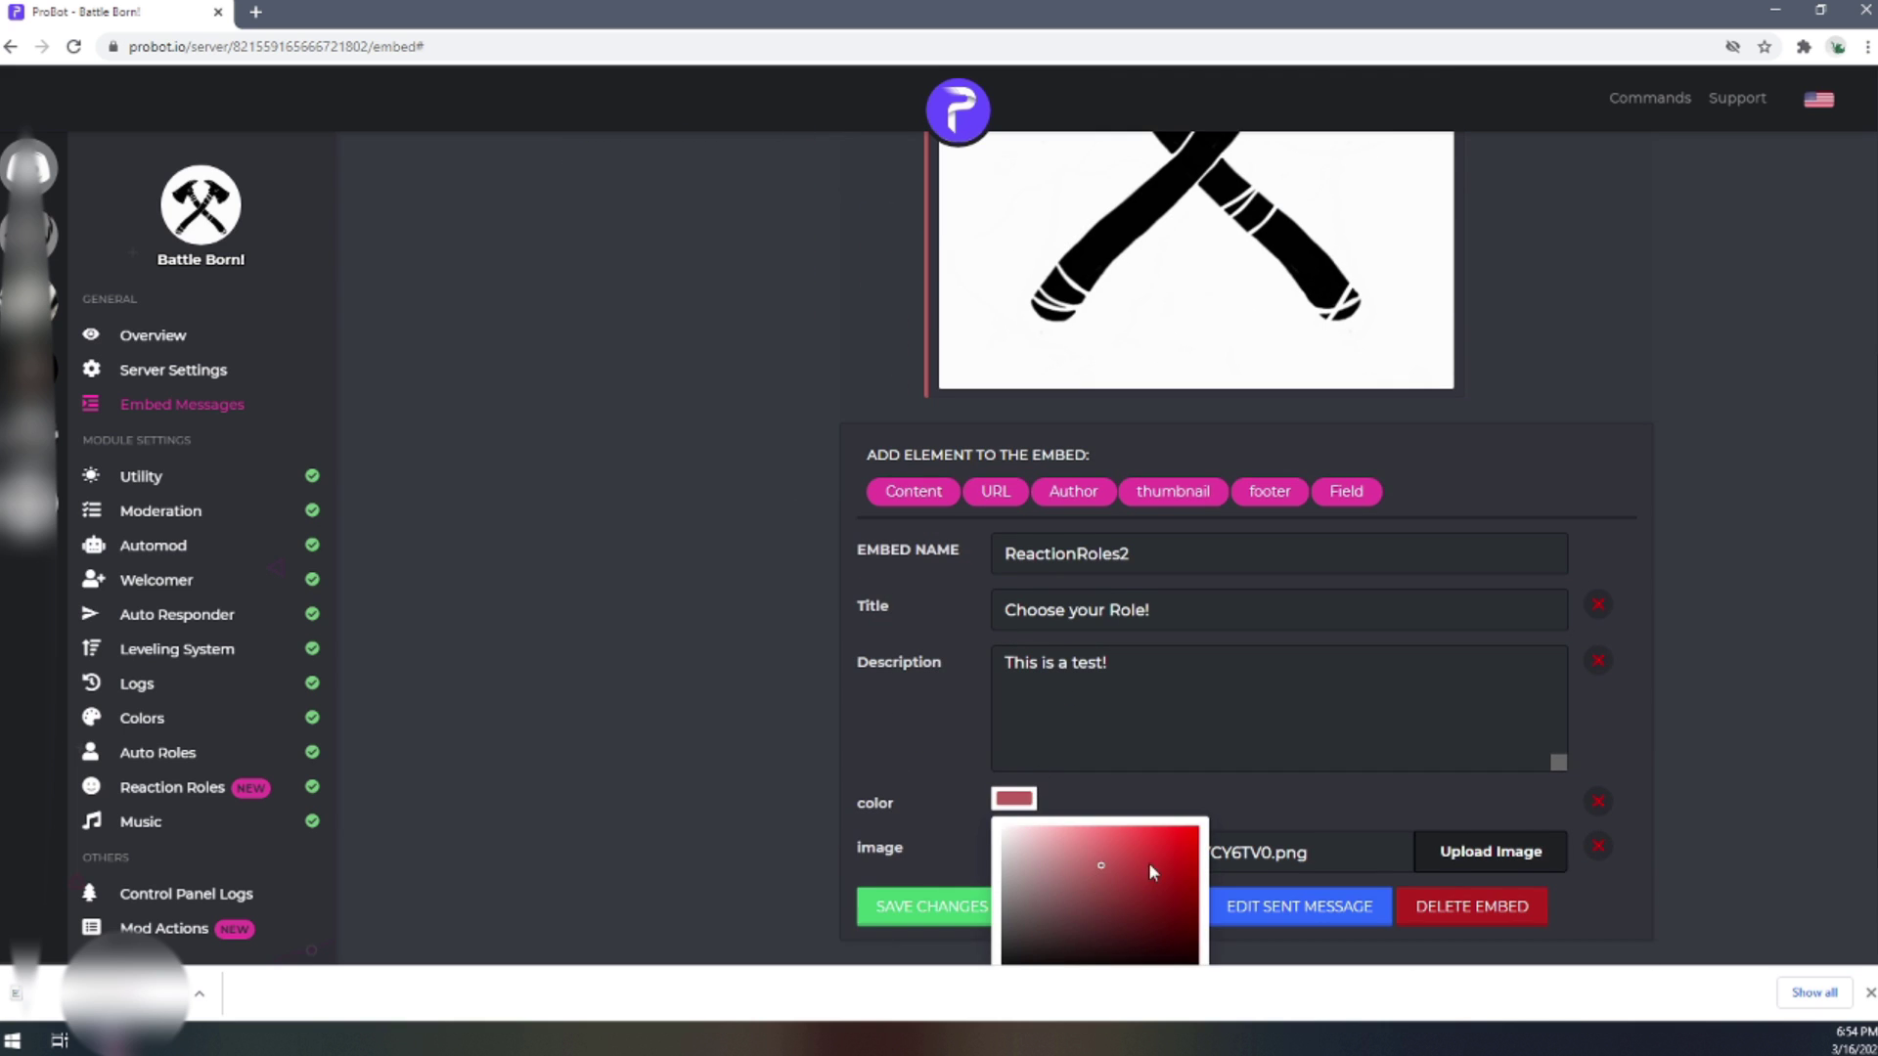
scroll(1150, 871, down, 2)
click(1062, 827)
click(1174, 726)
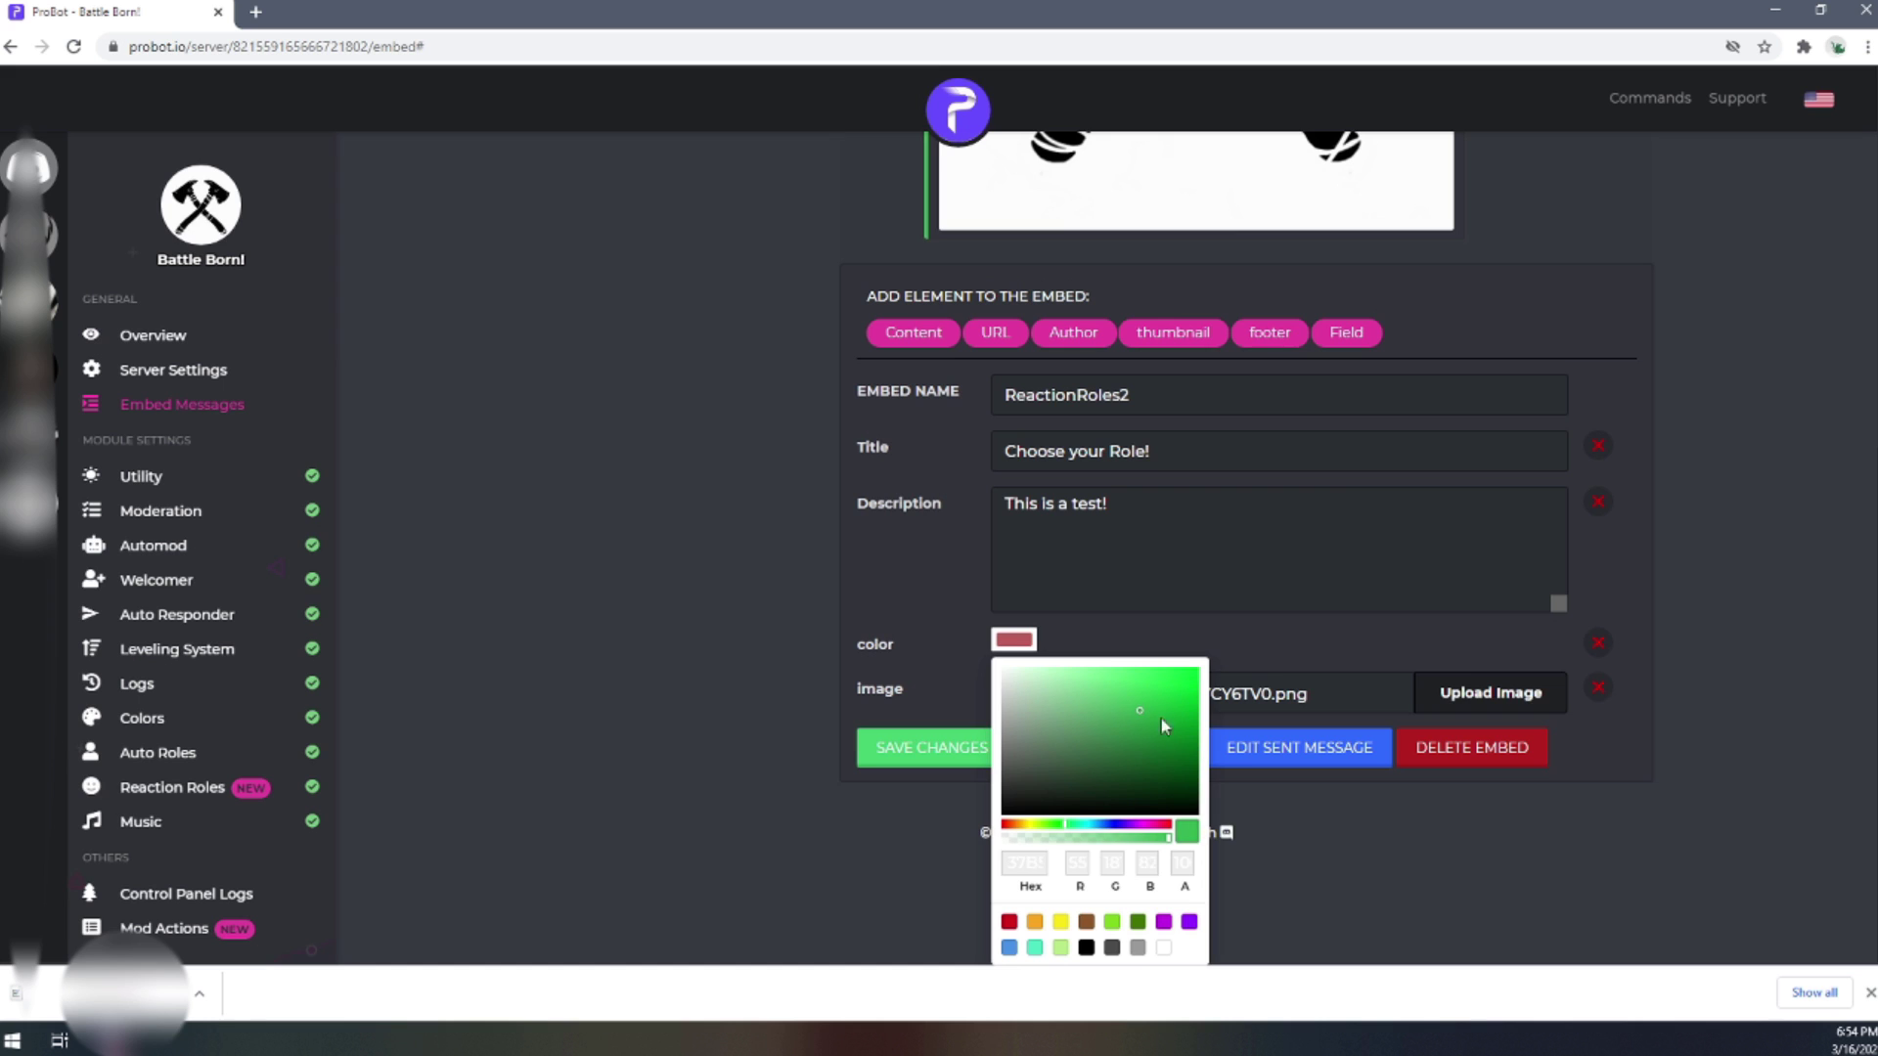
click(800, 484)
scroll(800, 484, up, 5)
scroll(800, 484, down, 5)
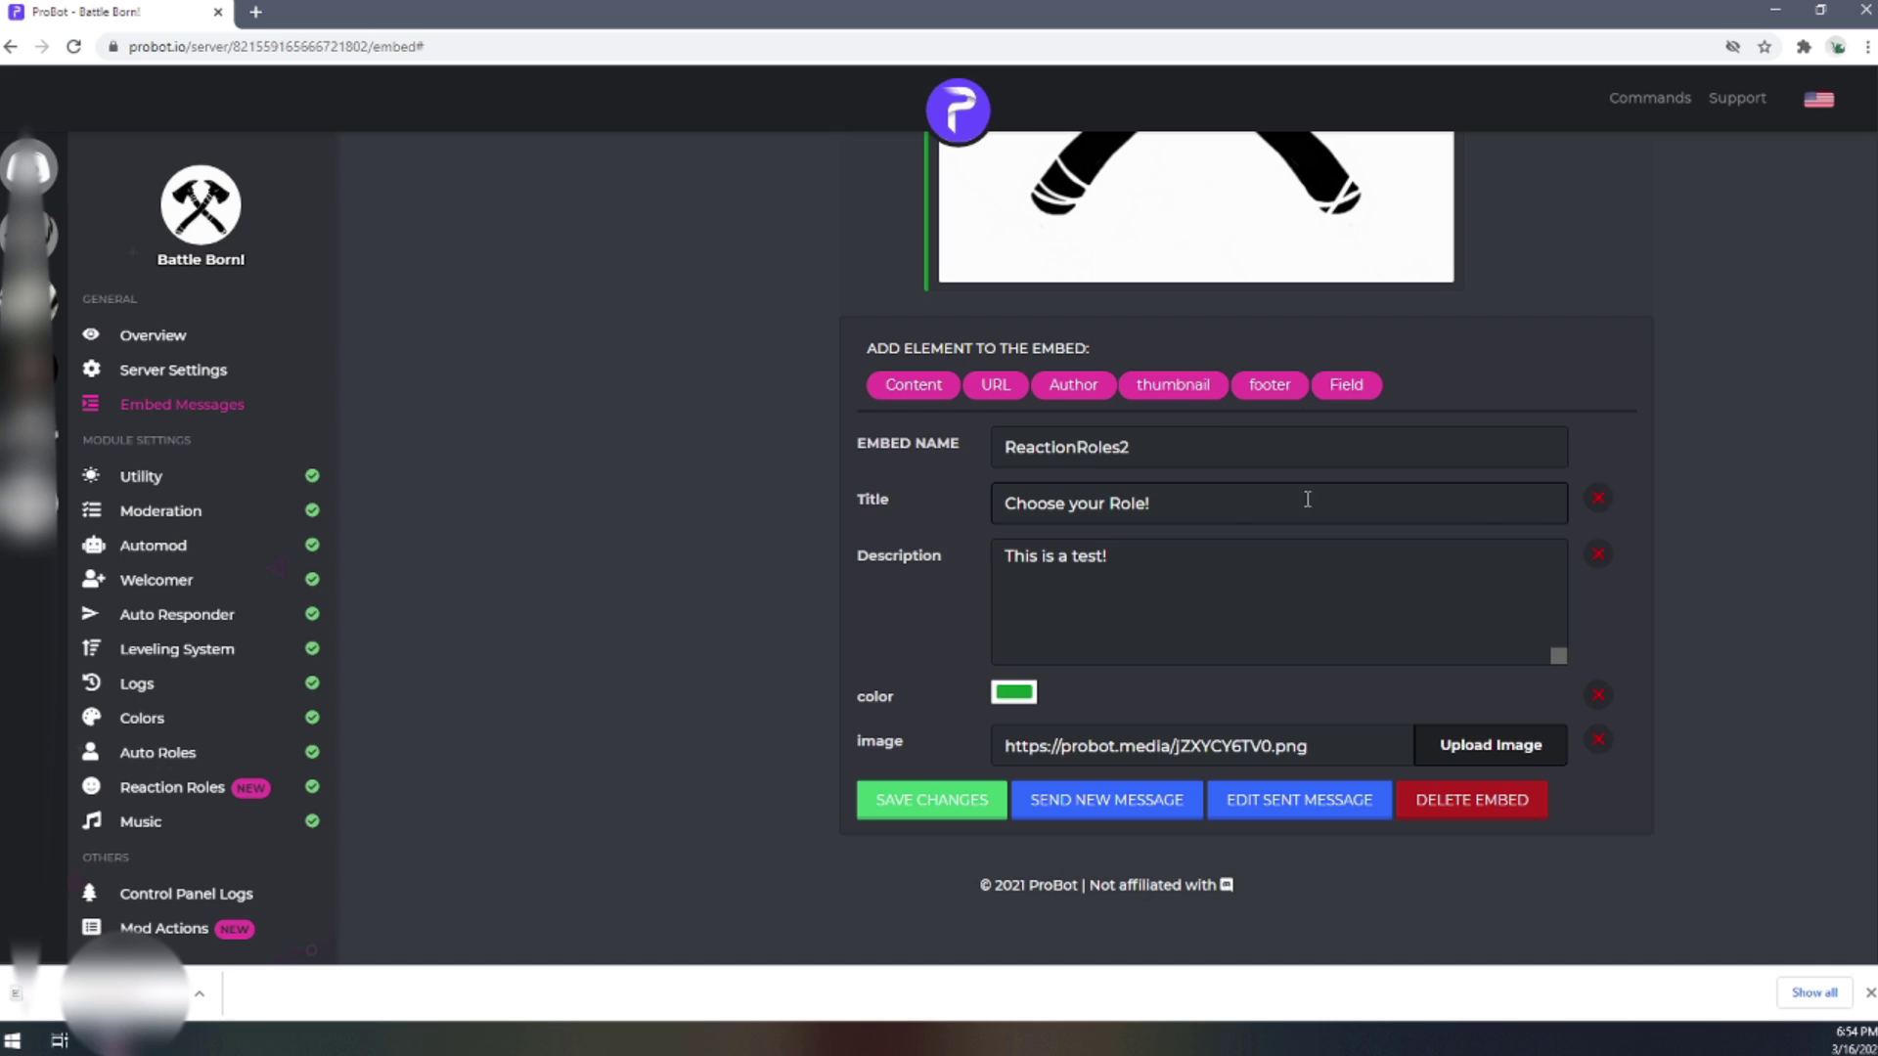
- Save the embed and send it as a new message to the #general channel
click(937, 810)
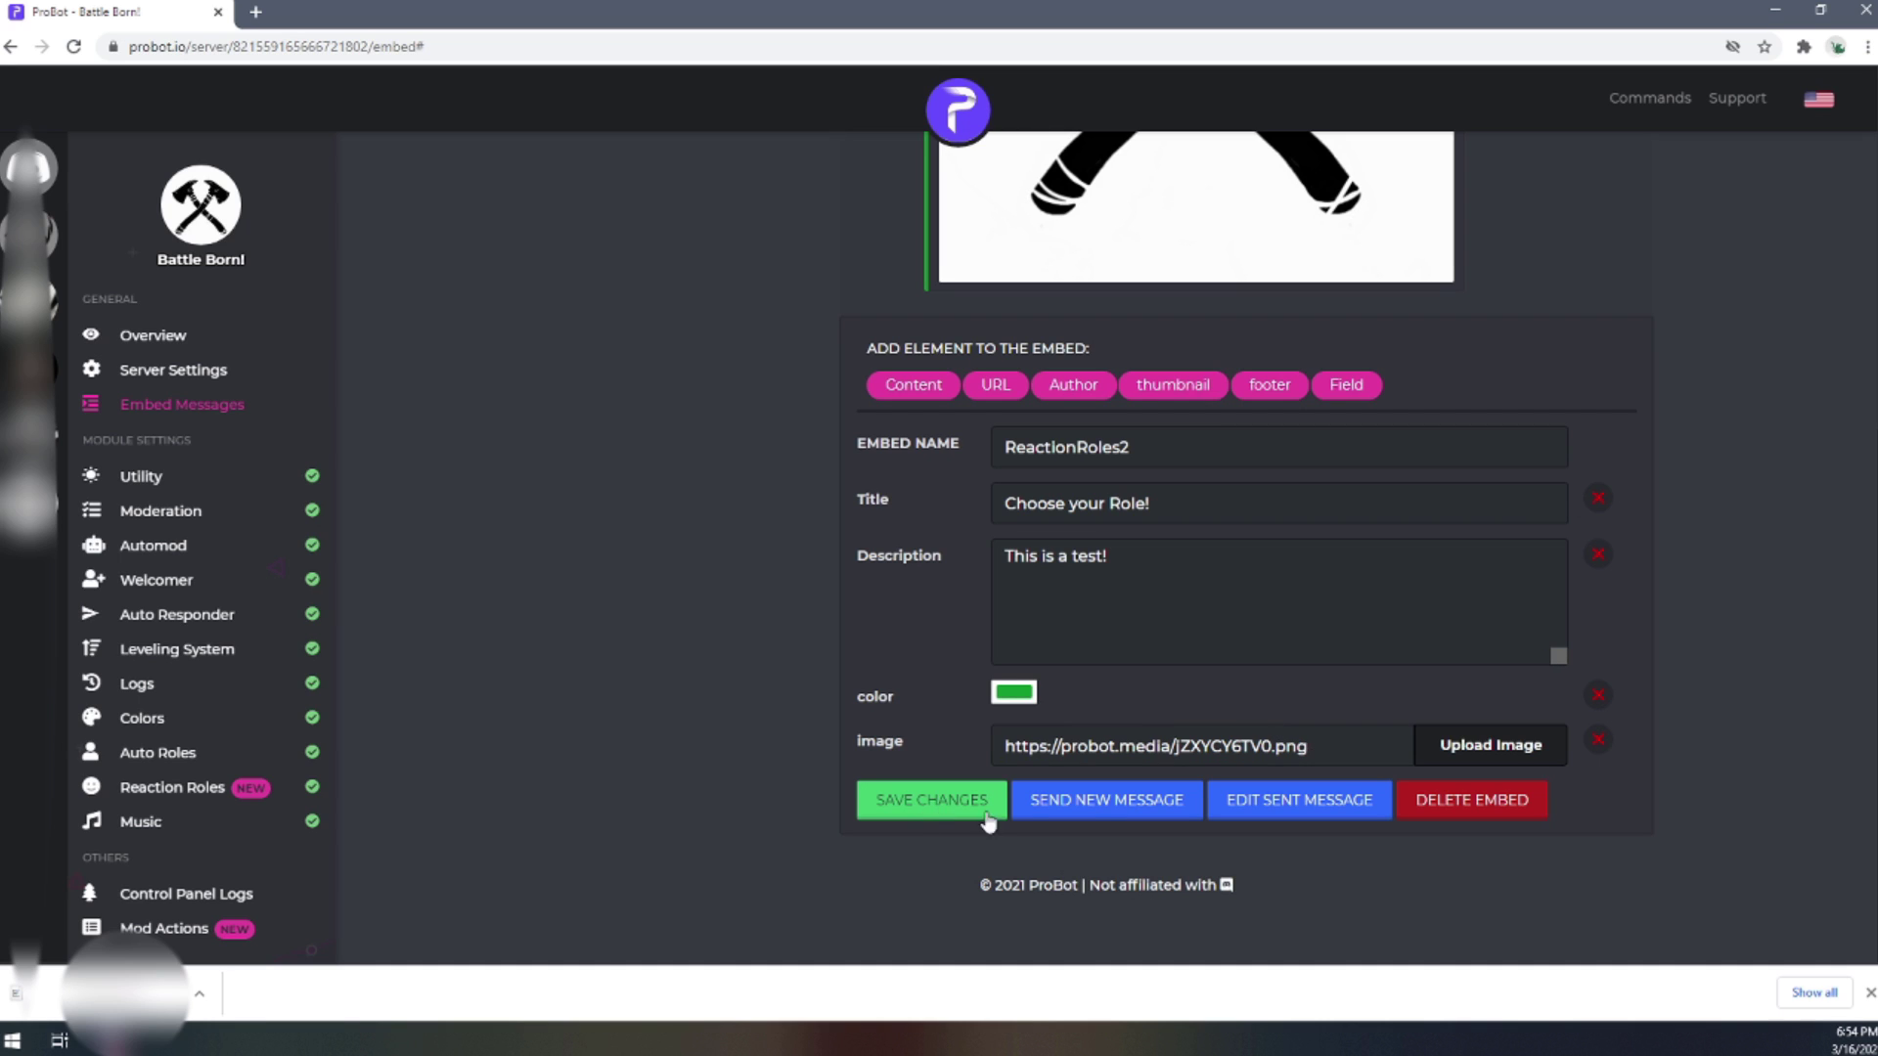
click(1112, 812)
click(1108, 804)
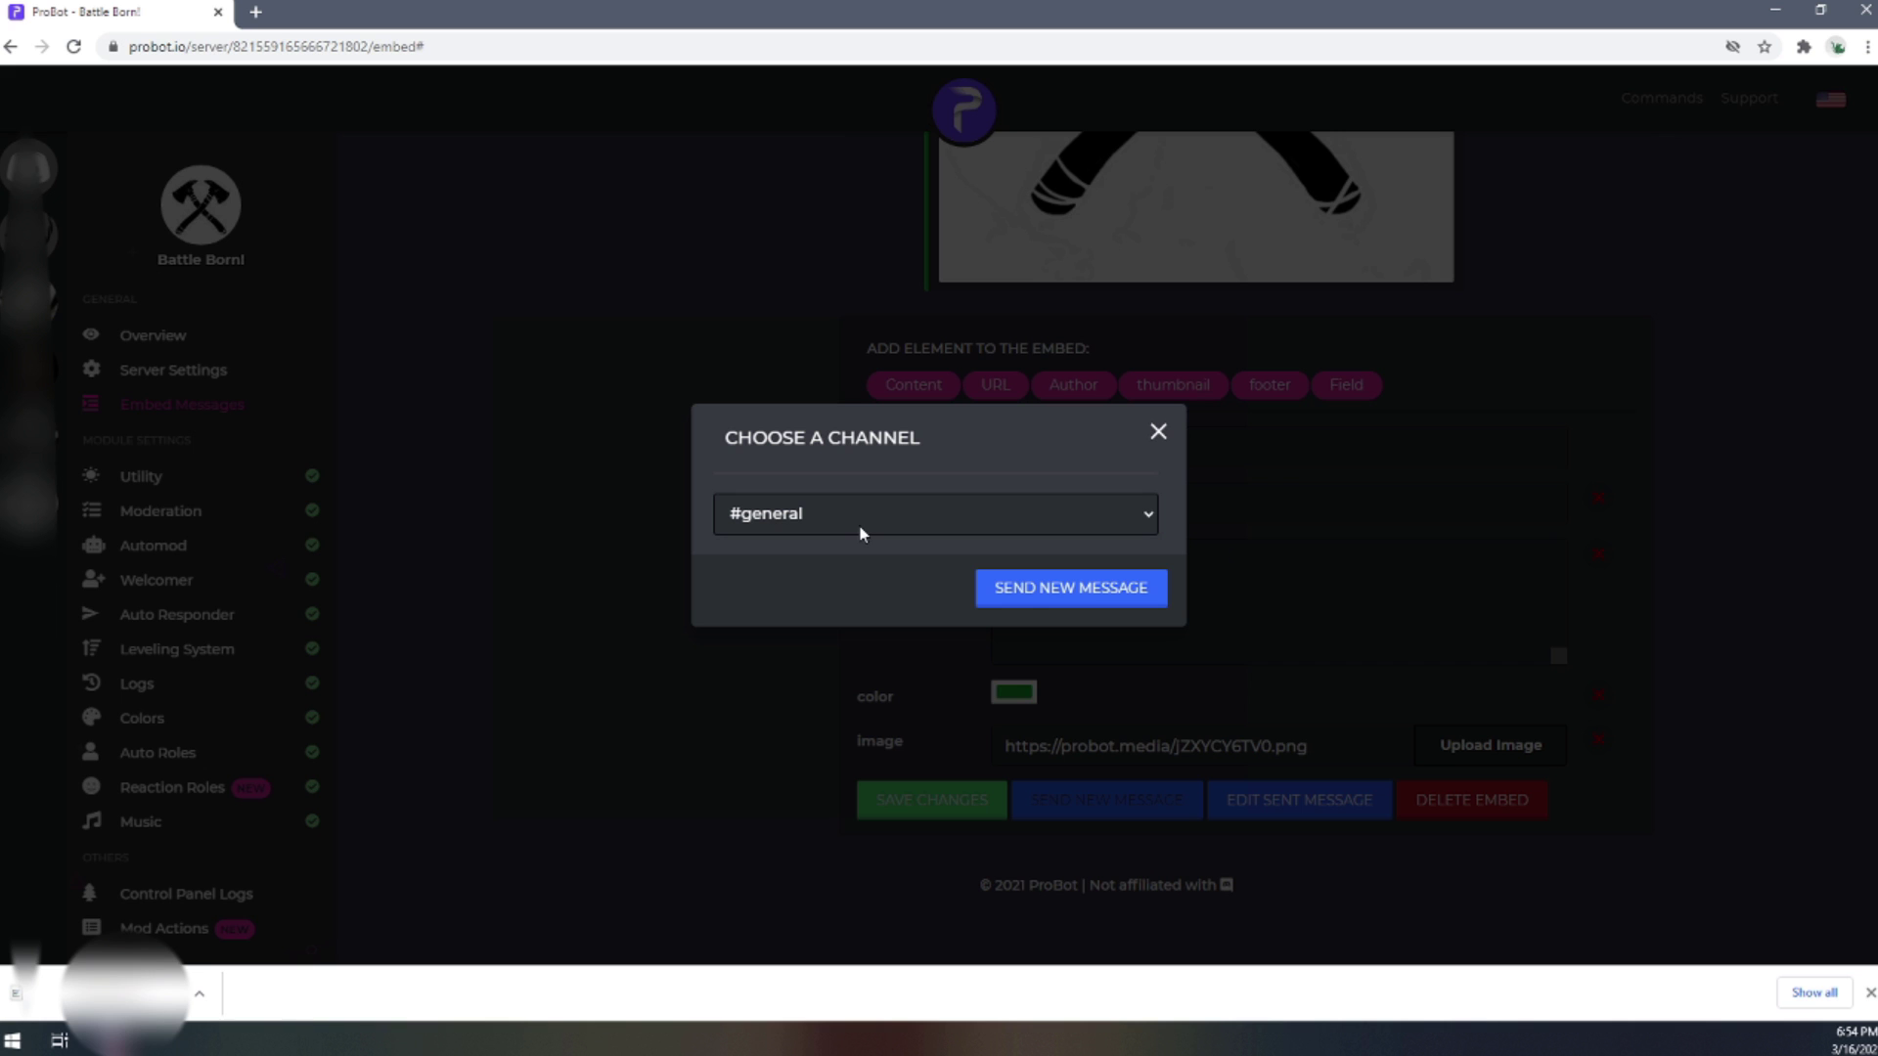
click(1022, 593)
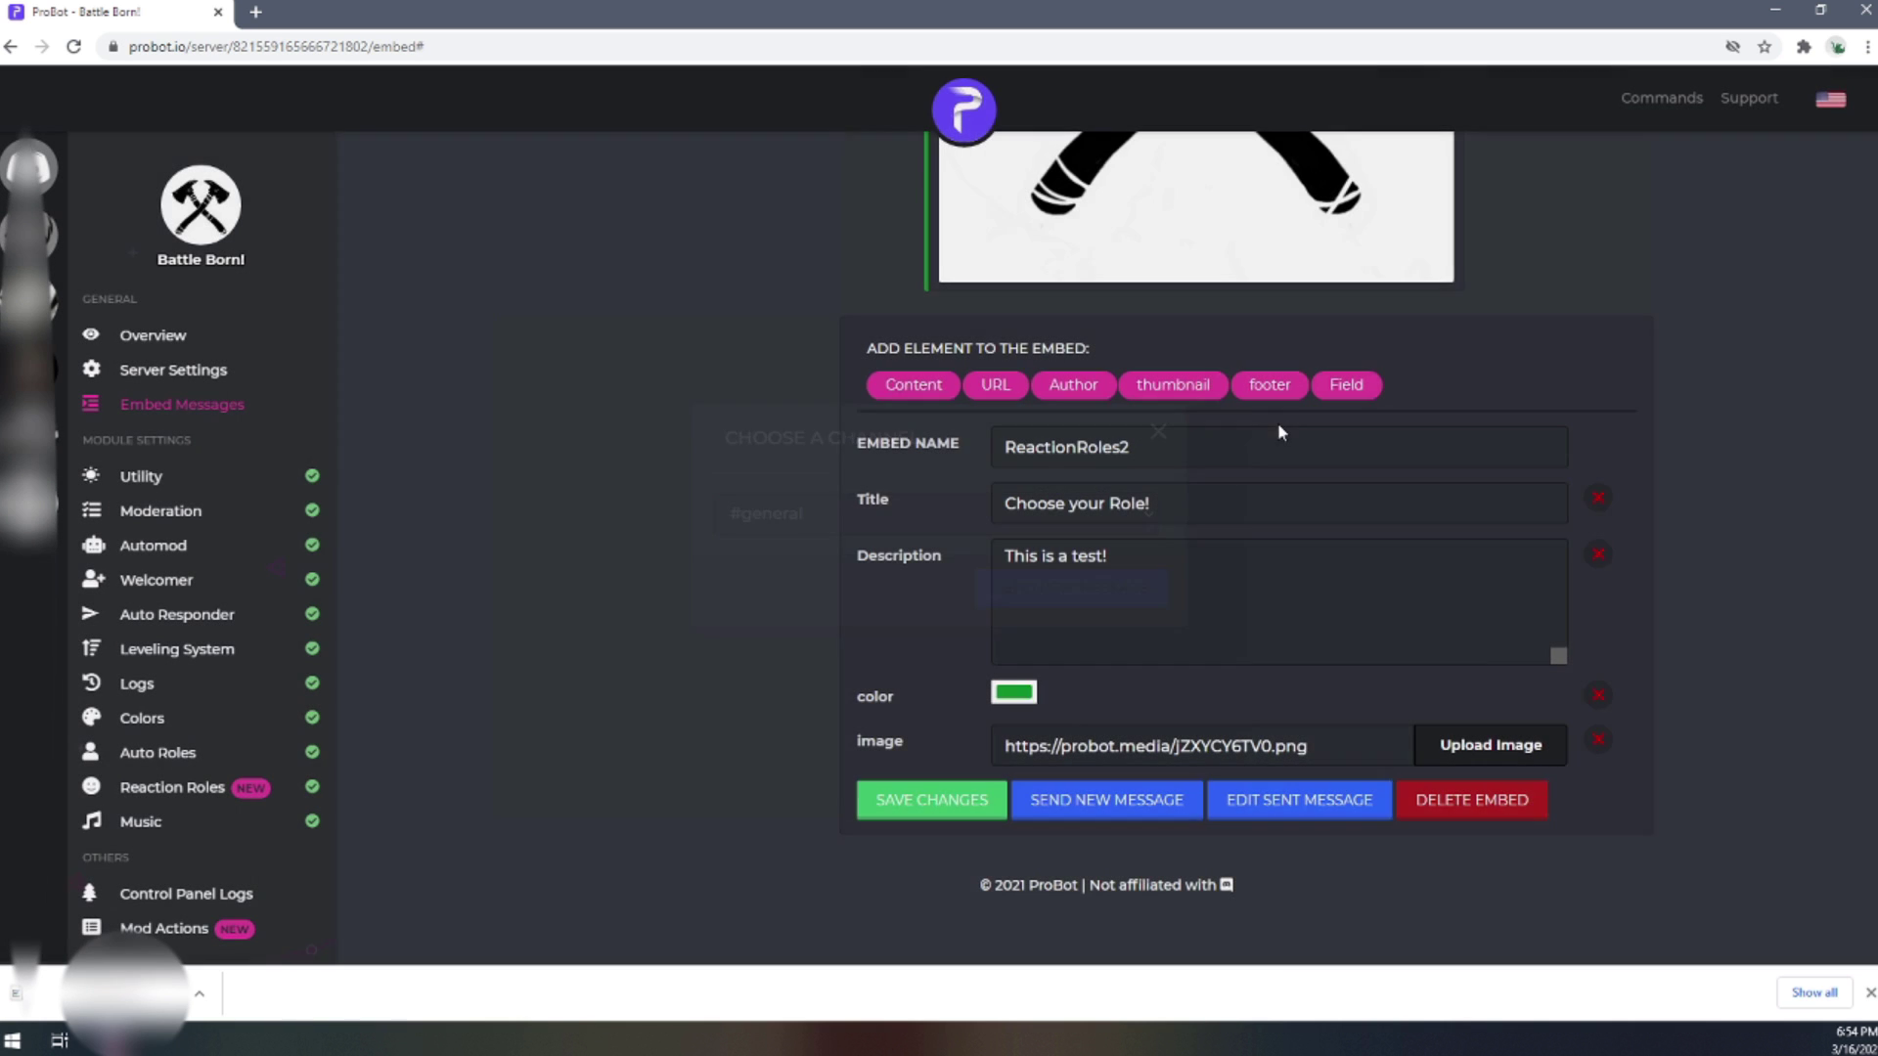
- Check the posted embed in Discord, and return to ProBot in the browser to open the Reaction Roles settings
key(alt+Tab)
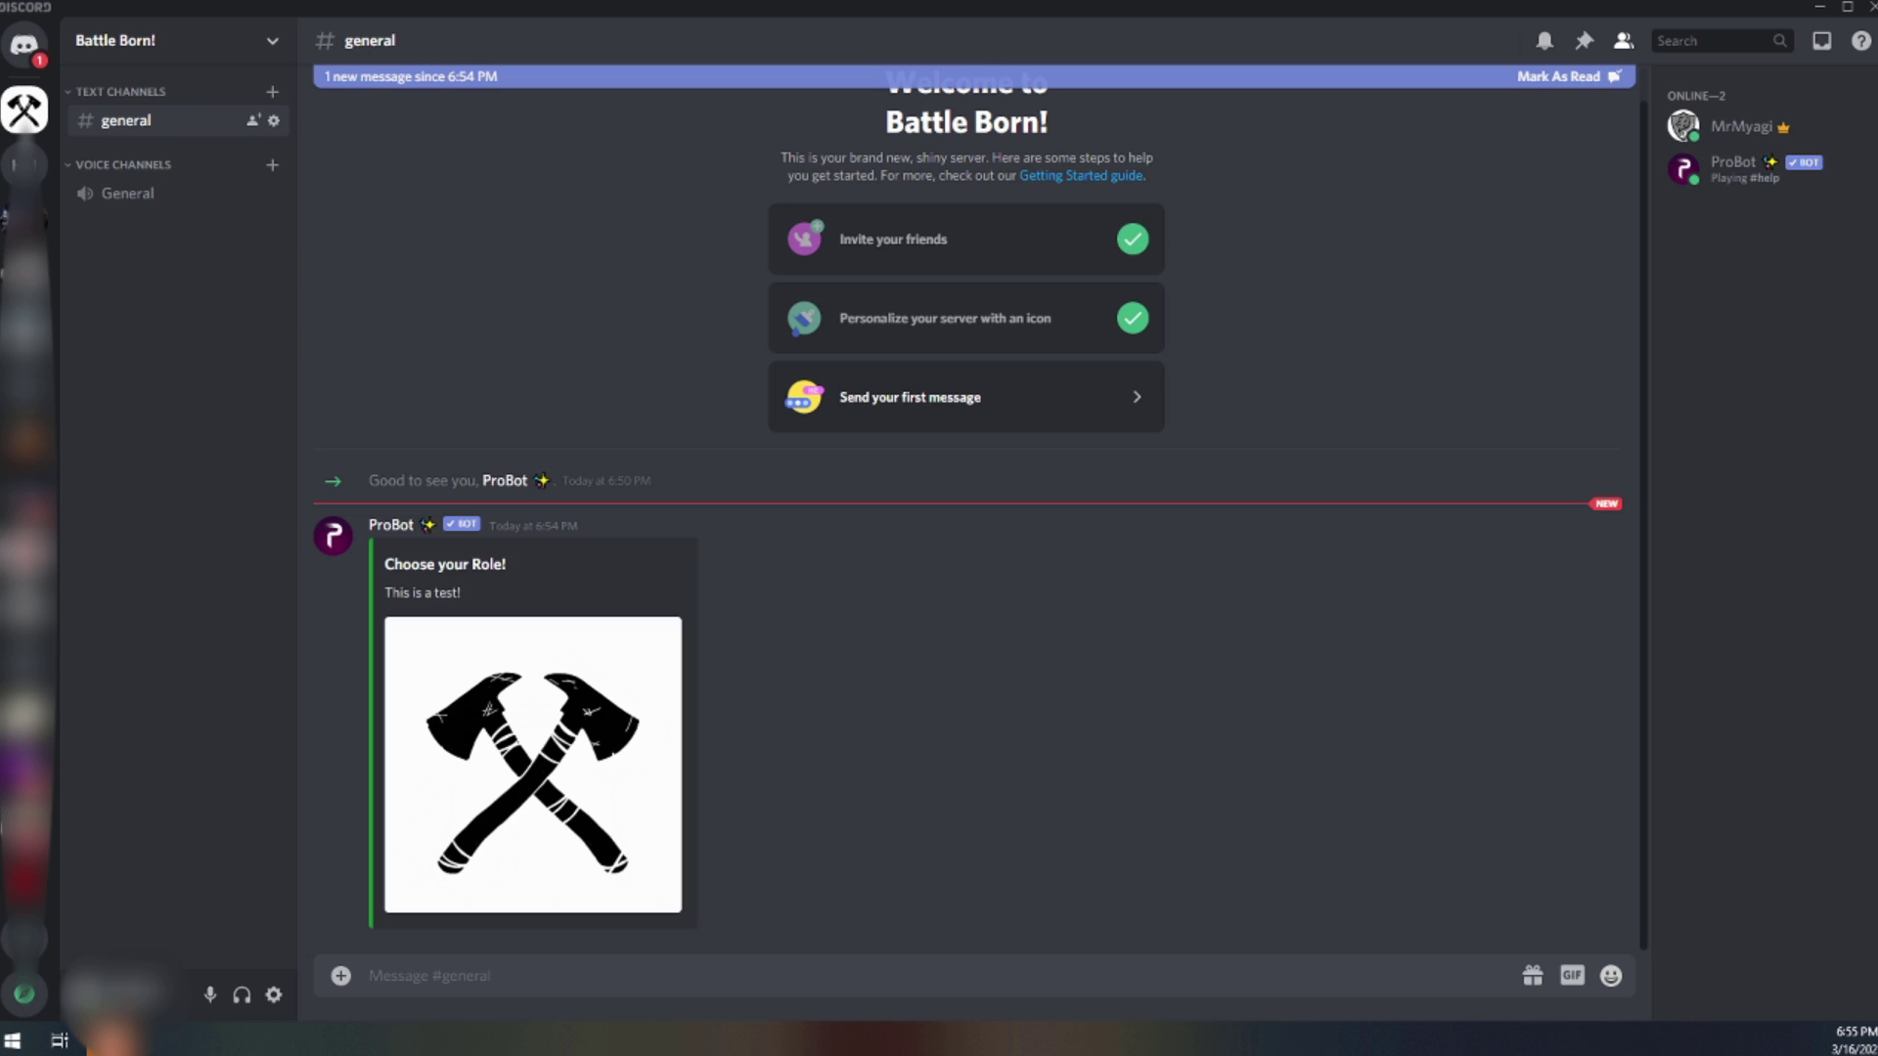
key(alt+Tab)
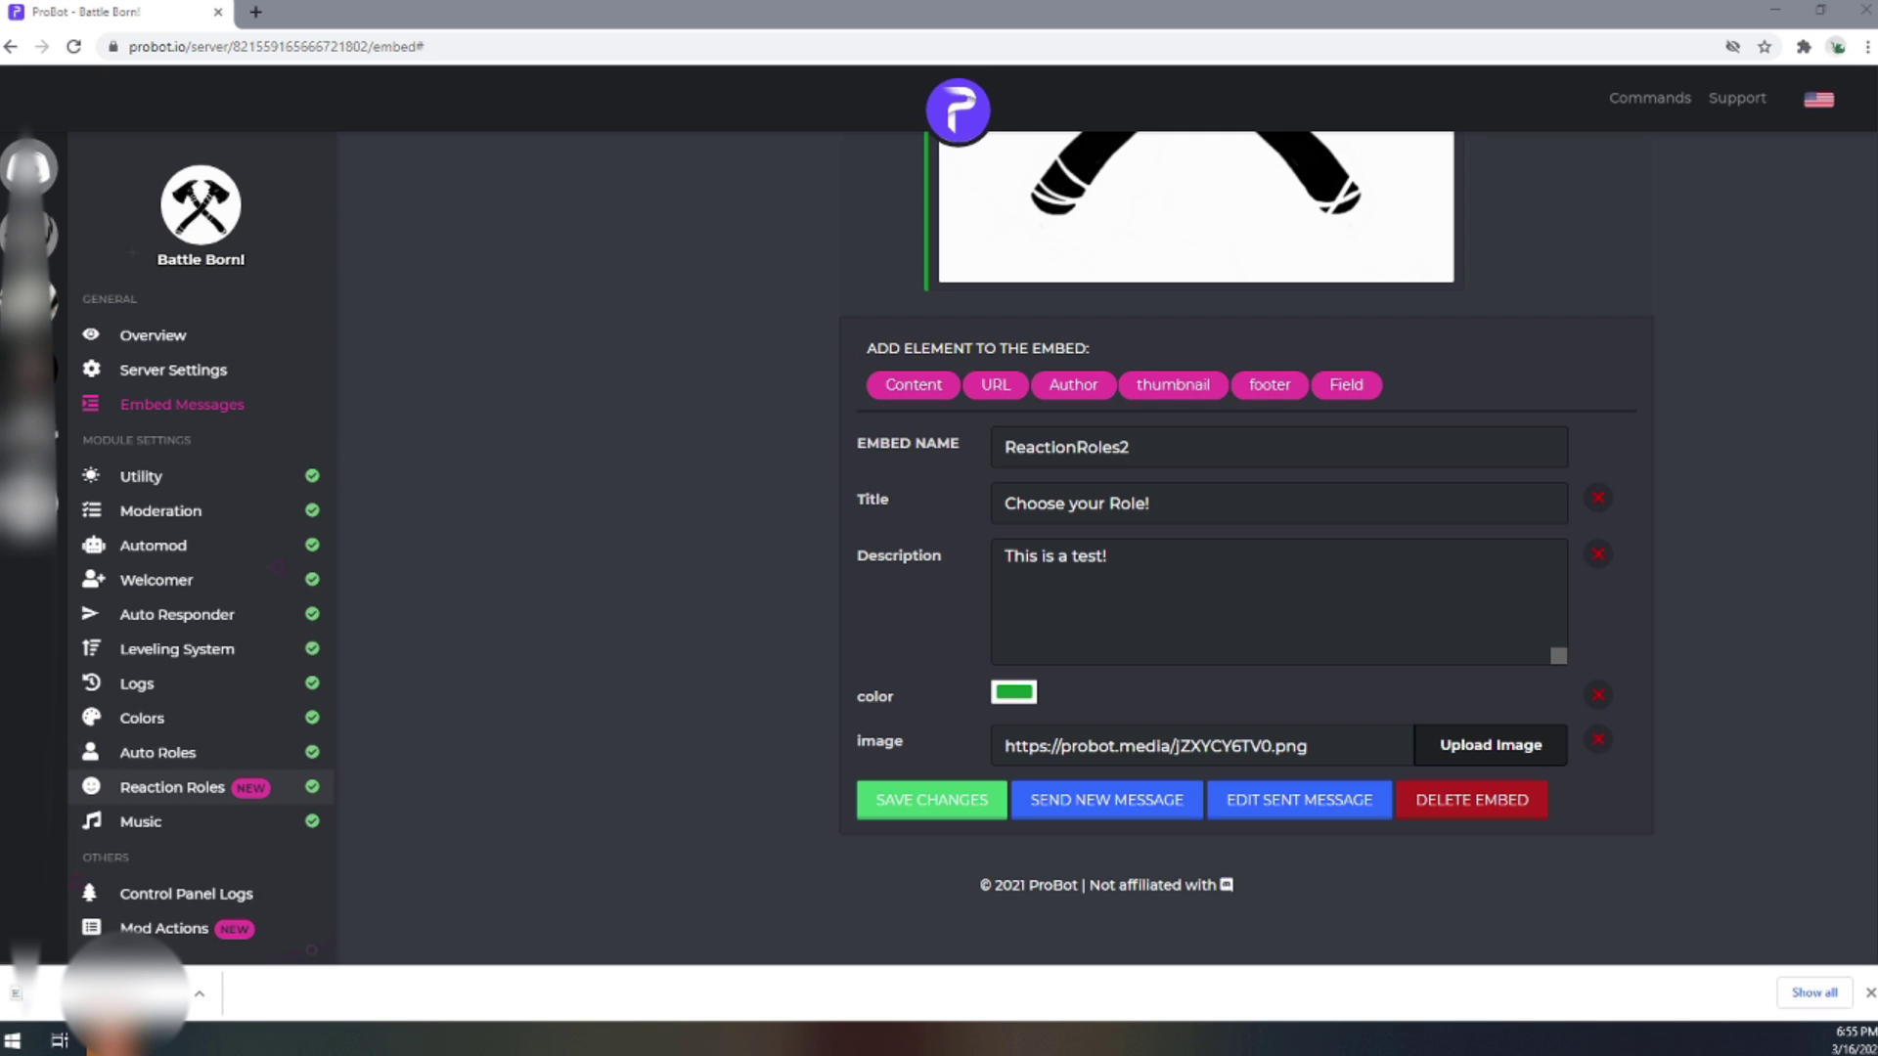
click(162, 788)
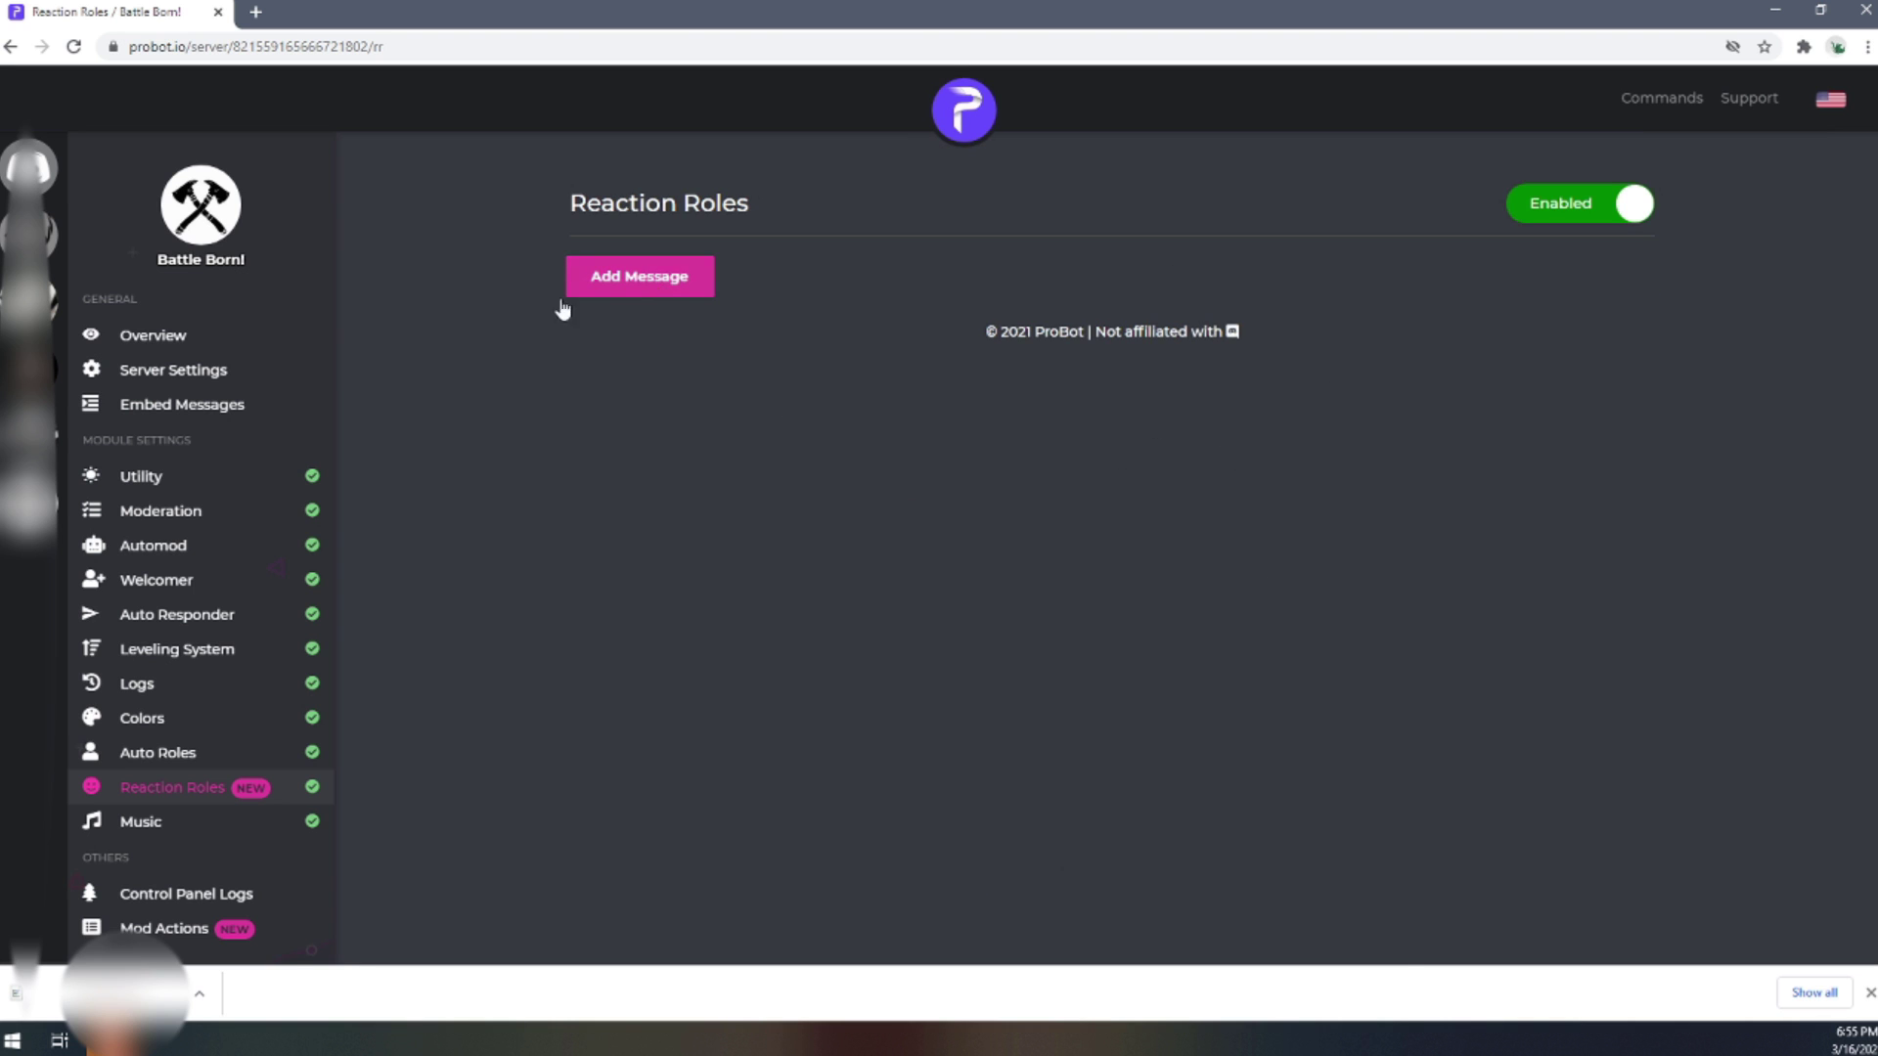
click(657, 281)
scroll(1020, 452, down, 1)
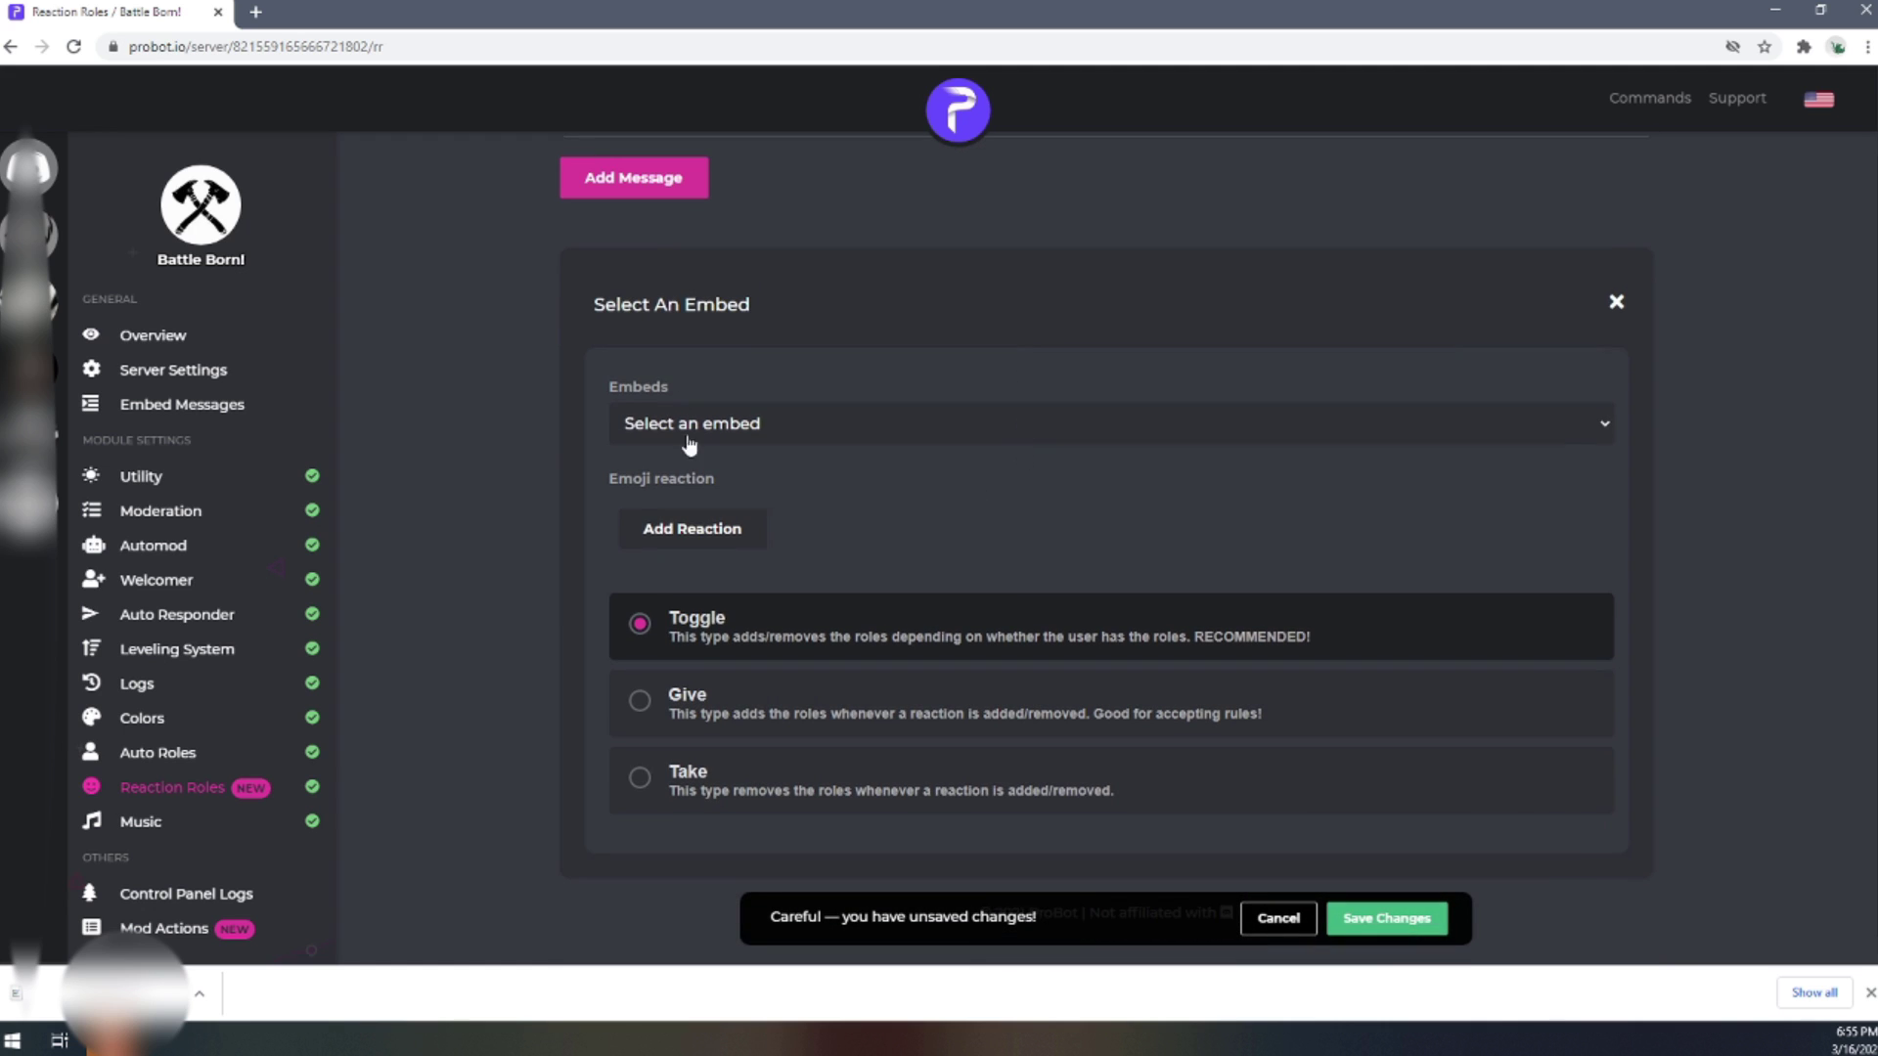
click(948, 424)
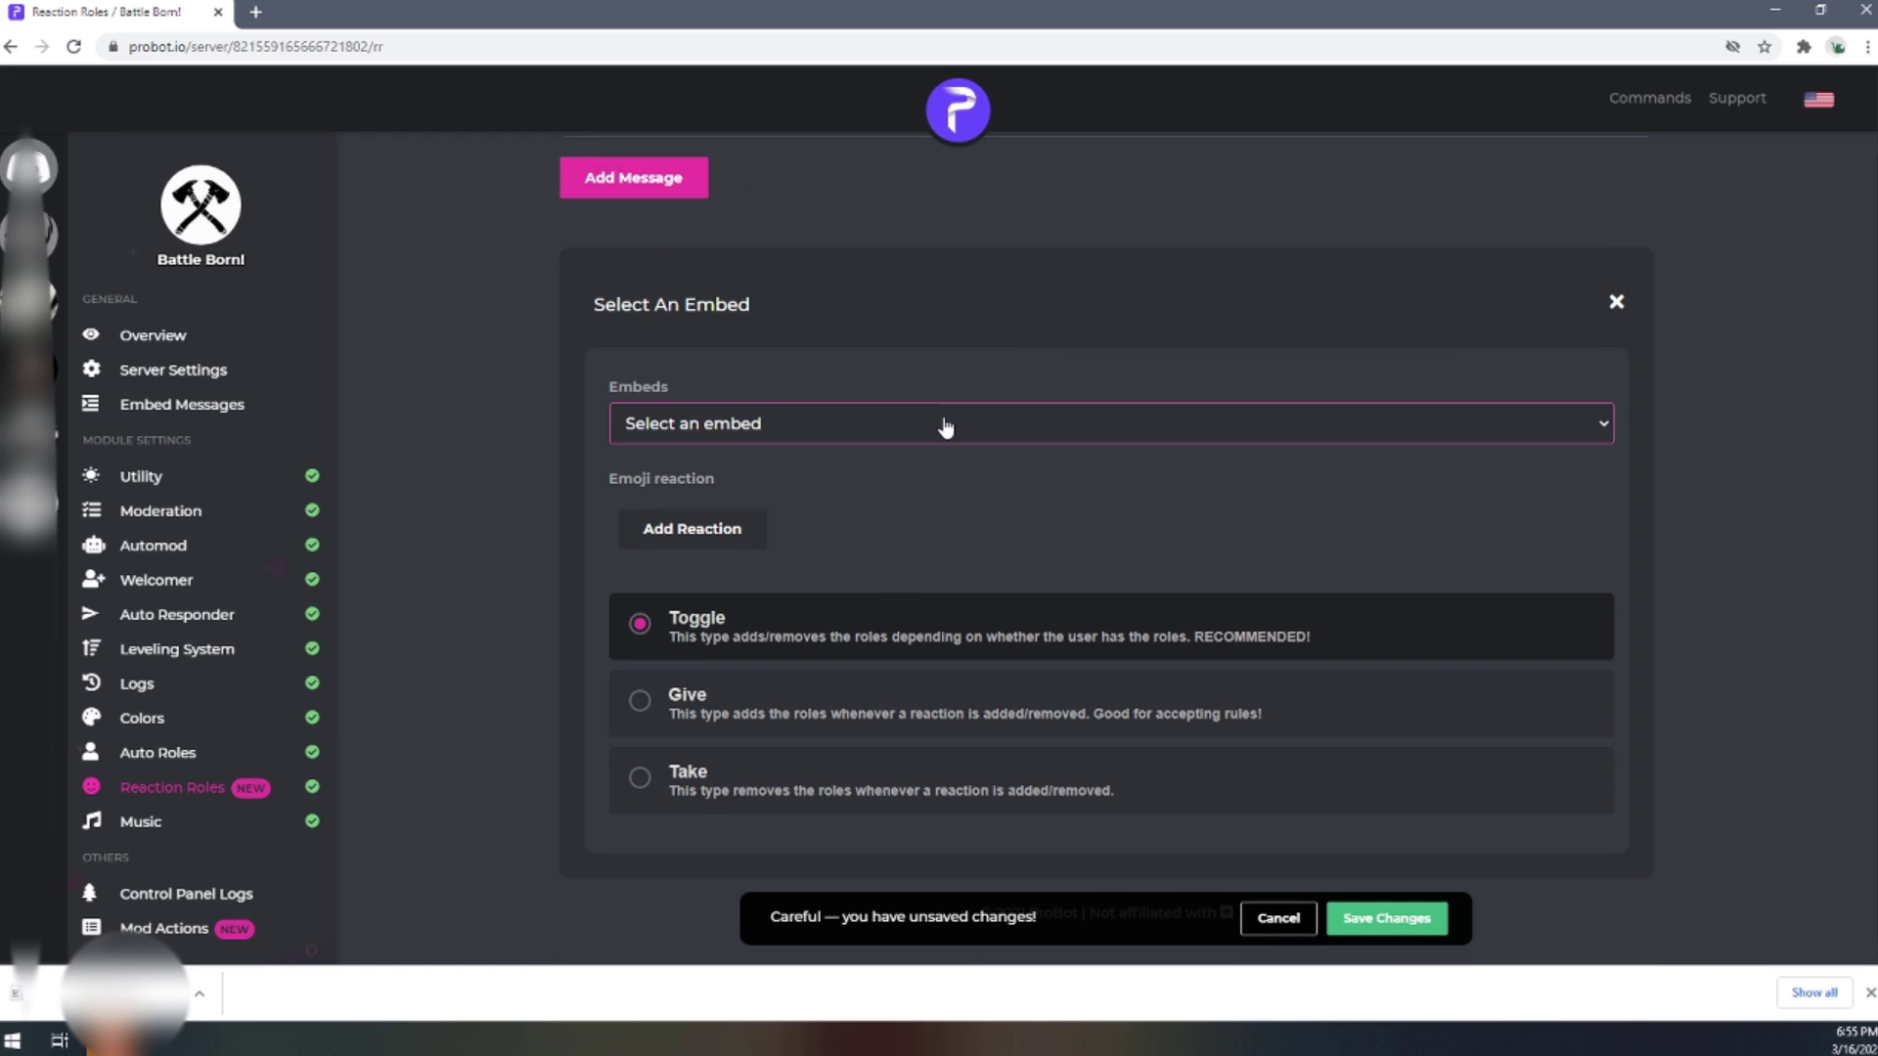
click(800, 482)
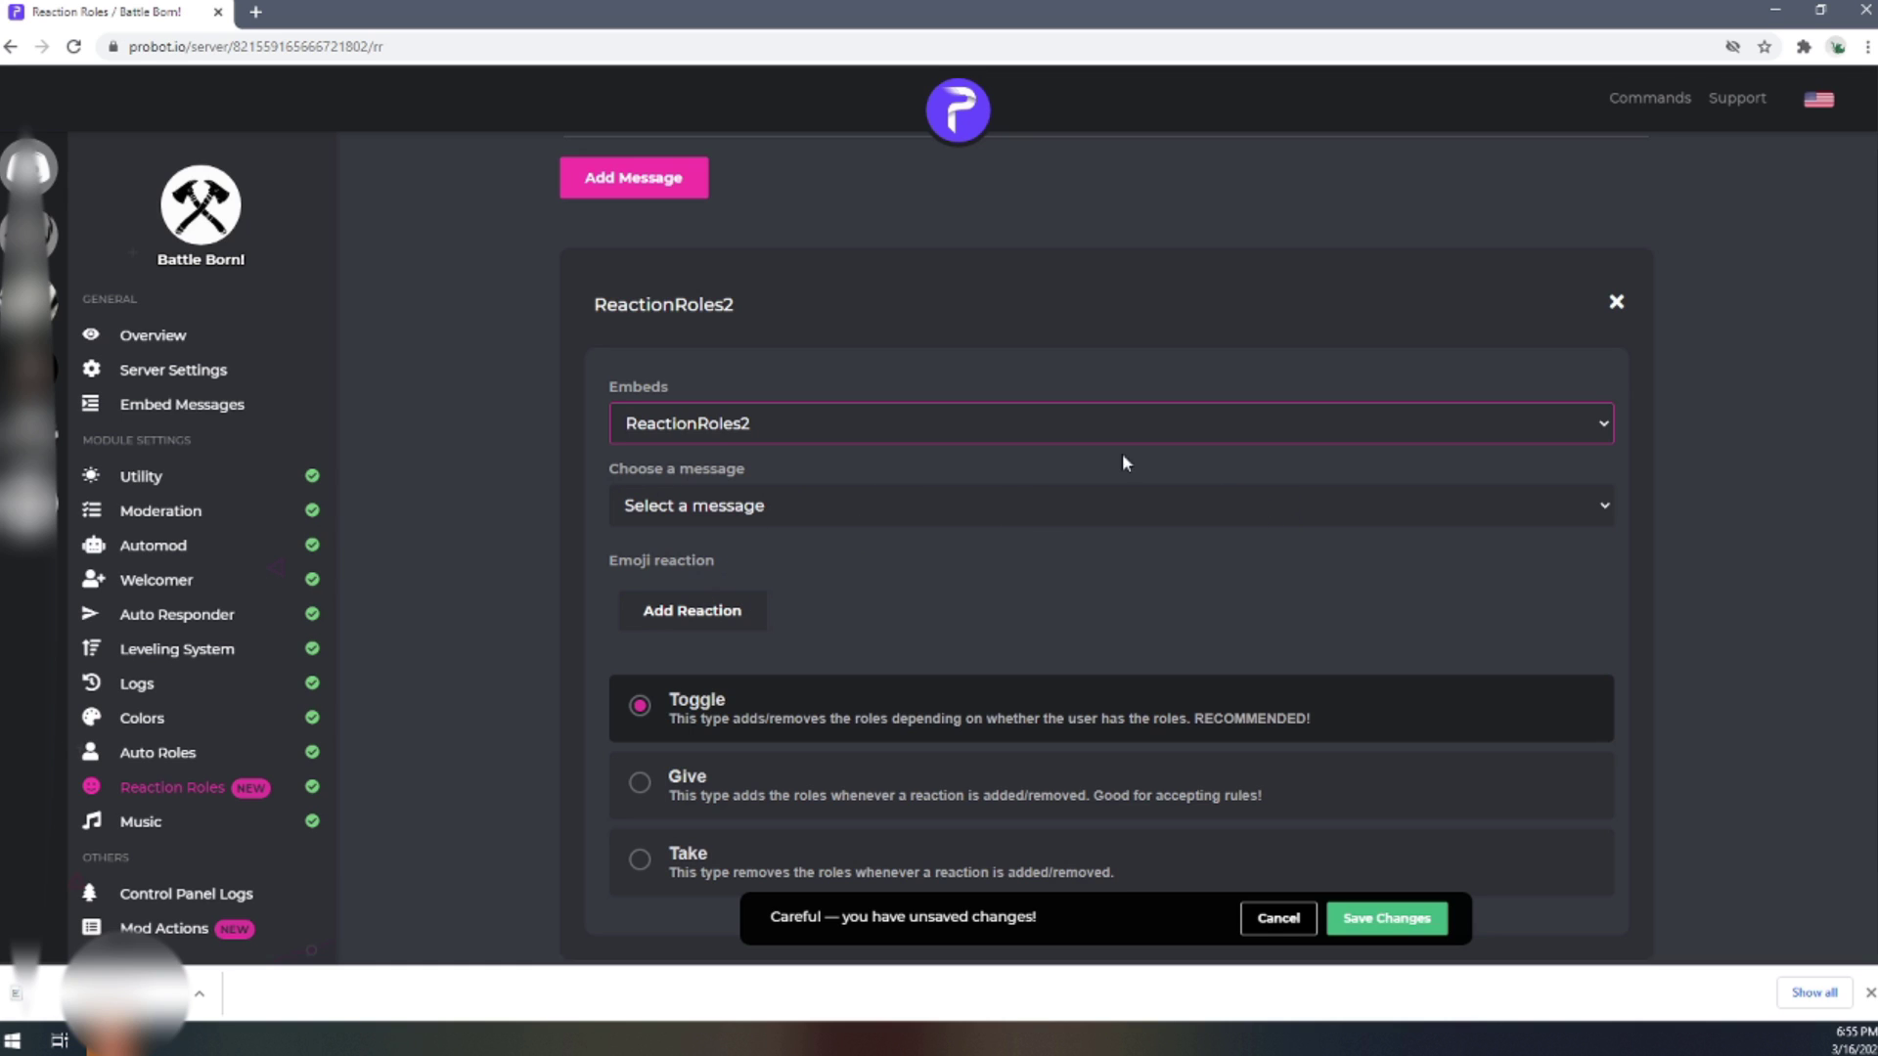
click(998, 504)
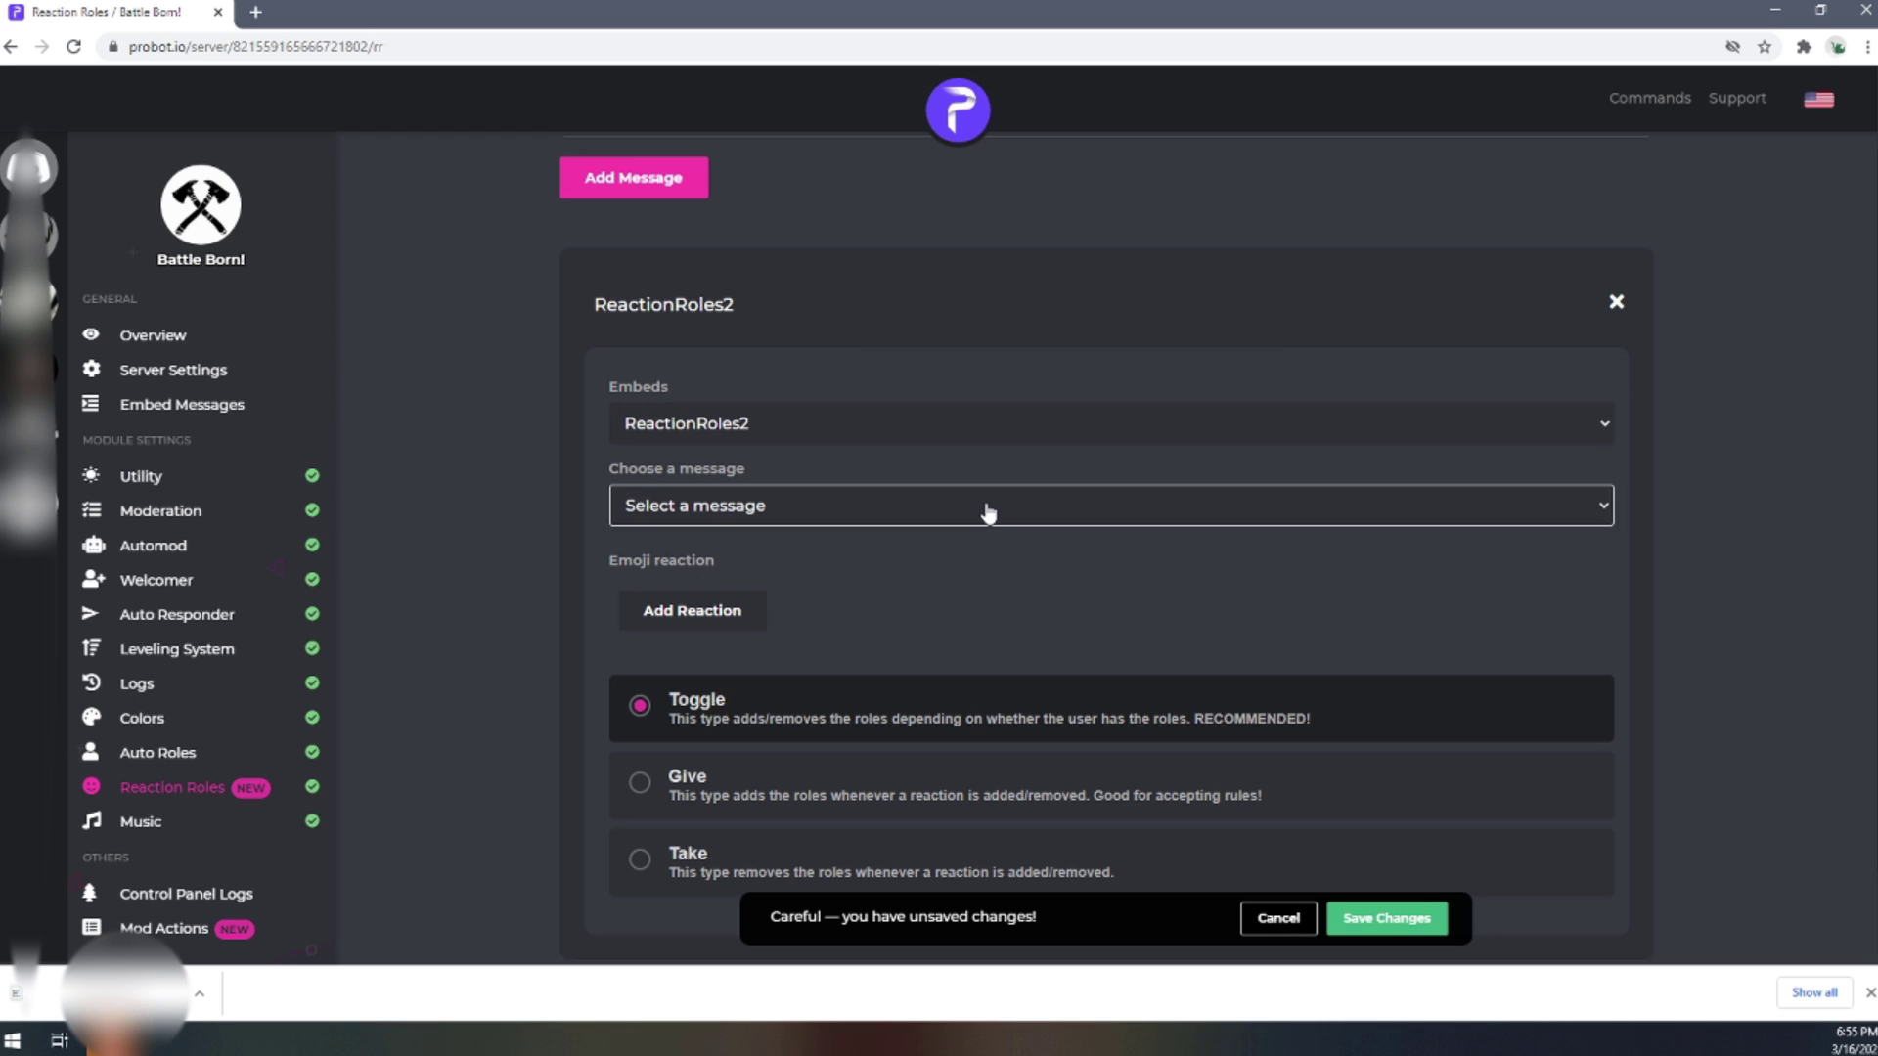
click(911, 553)
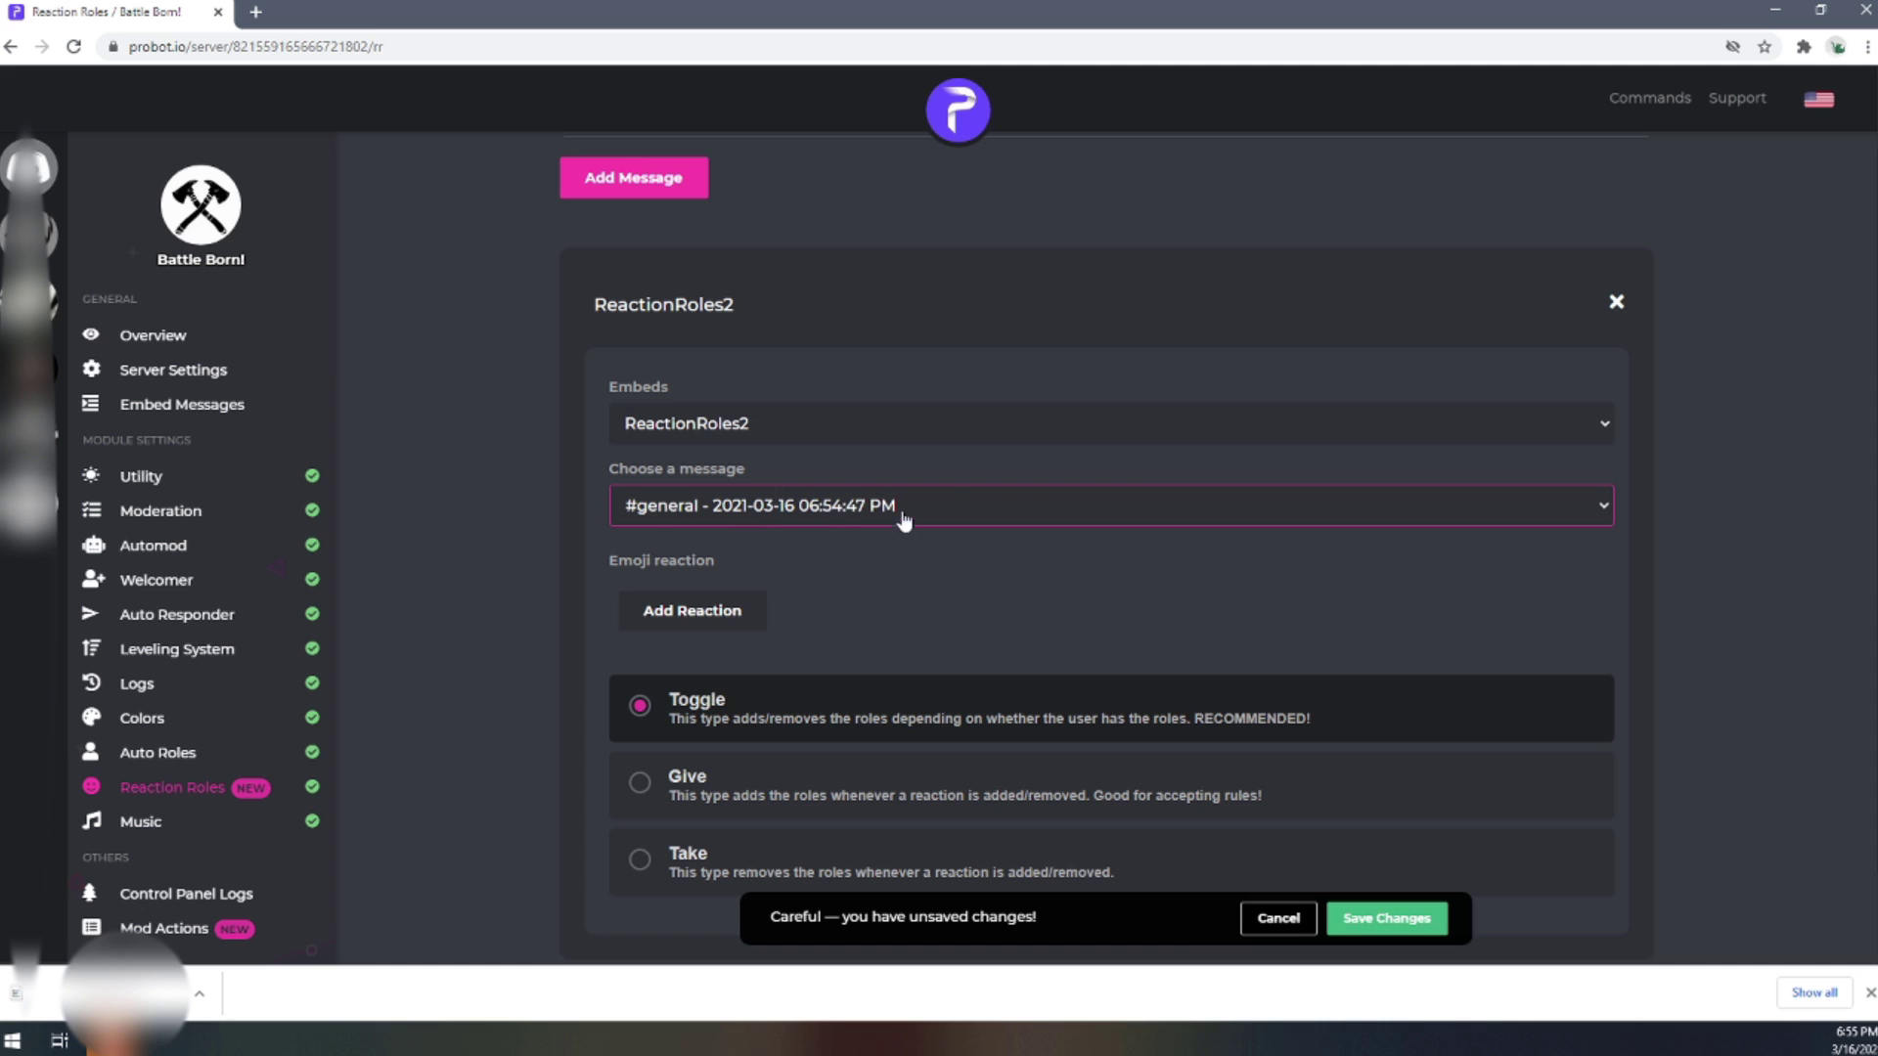
- Search the emojis for "axe" and add the axe as an emoji reaction
scroll(1072, 496, down, 1)
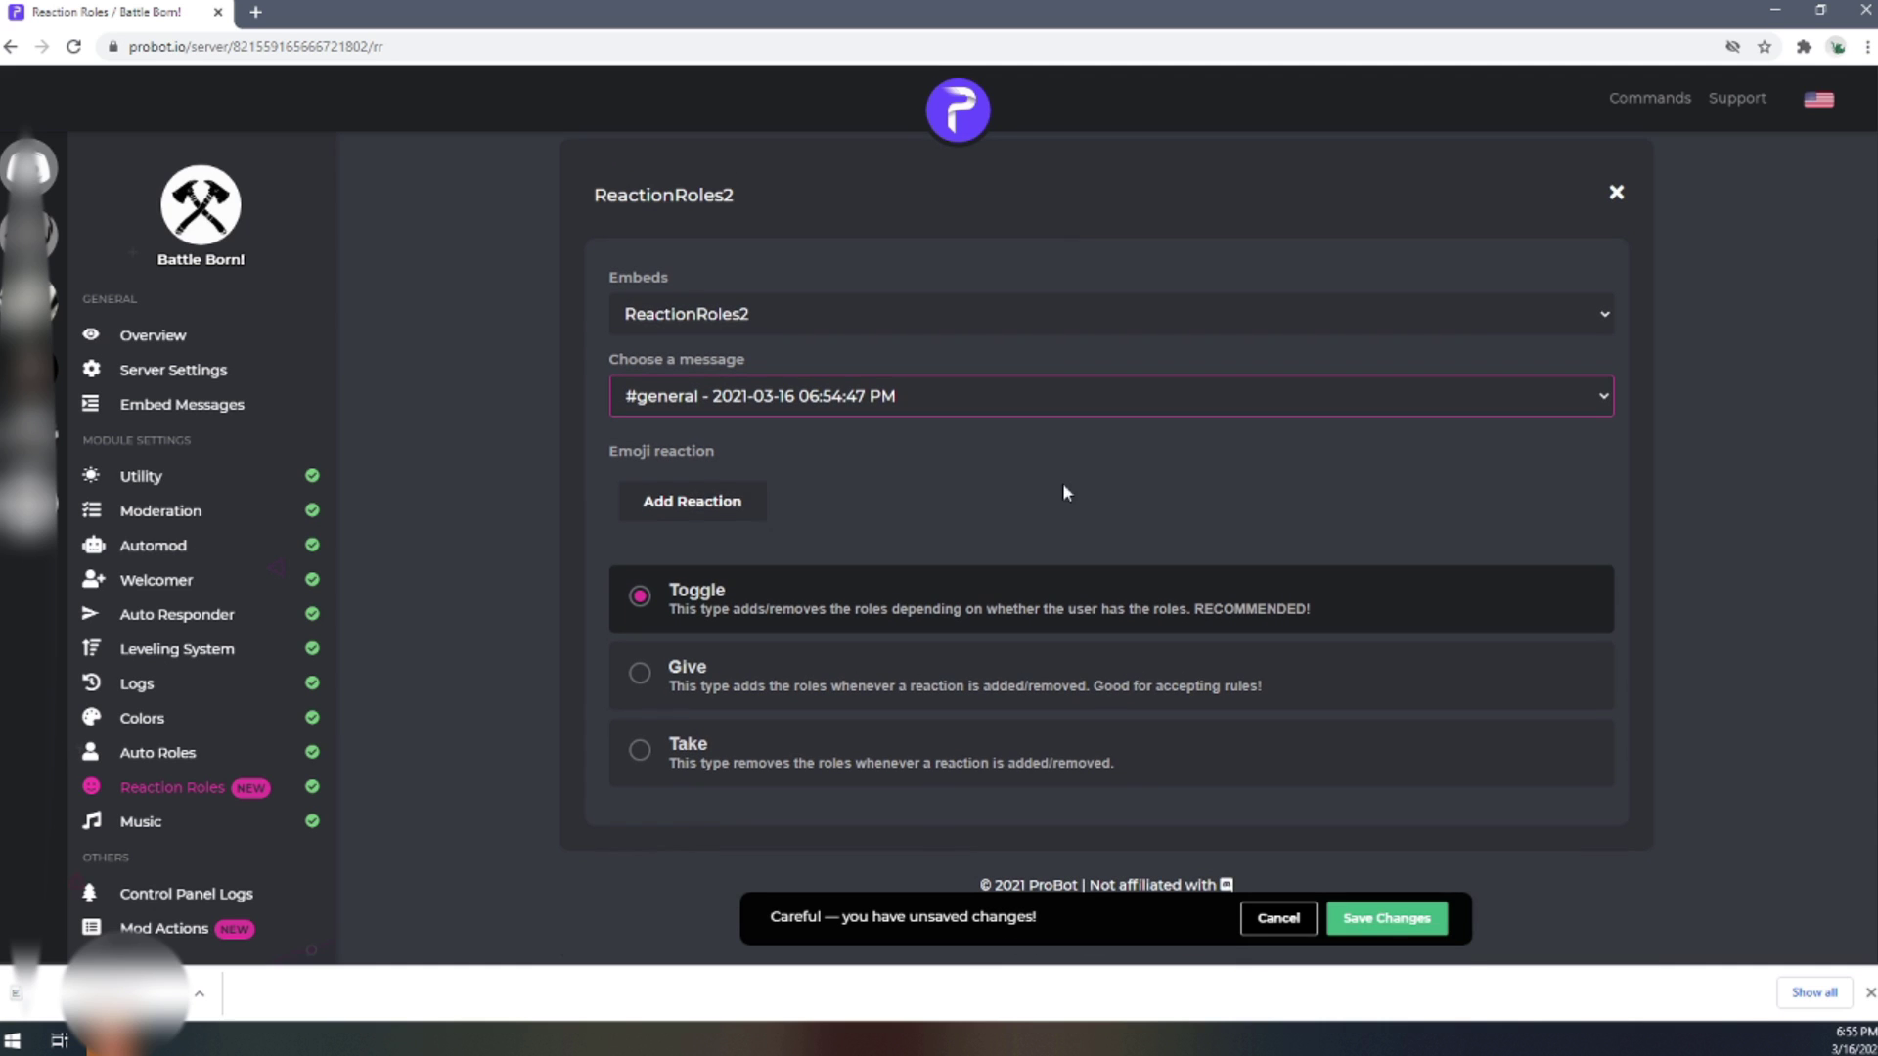
click(749, 504)
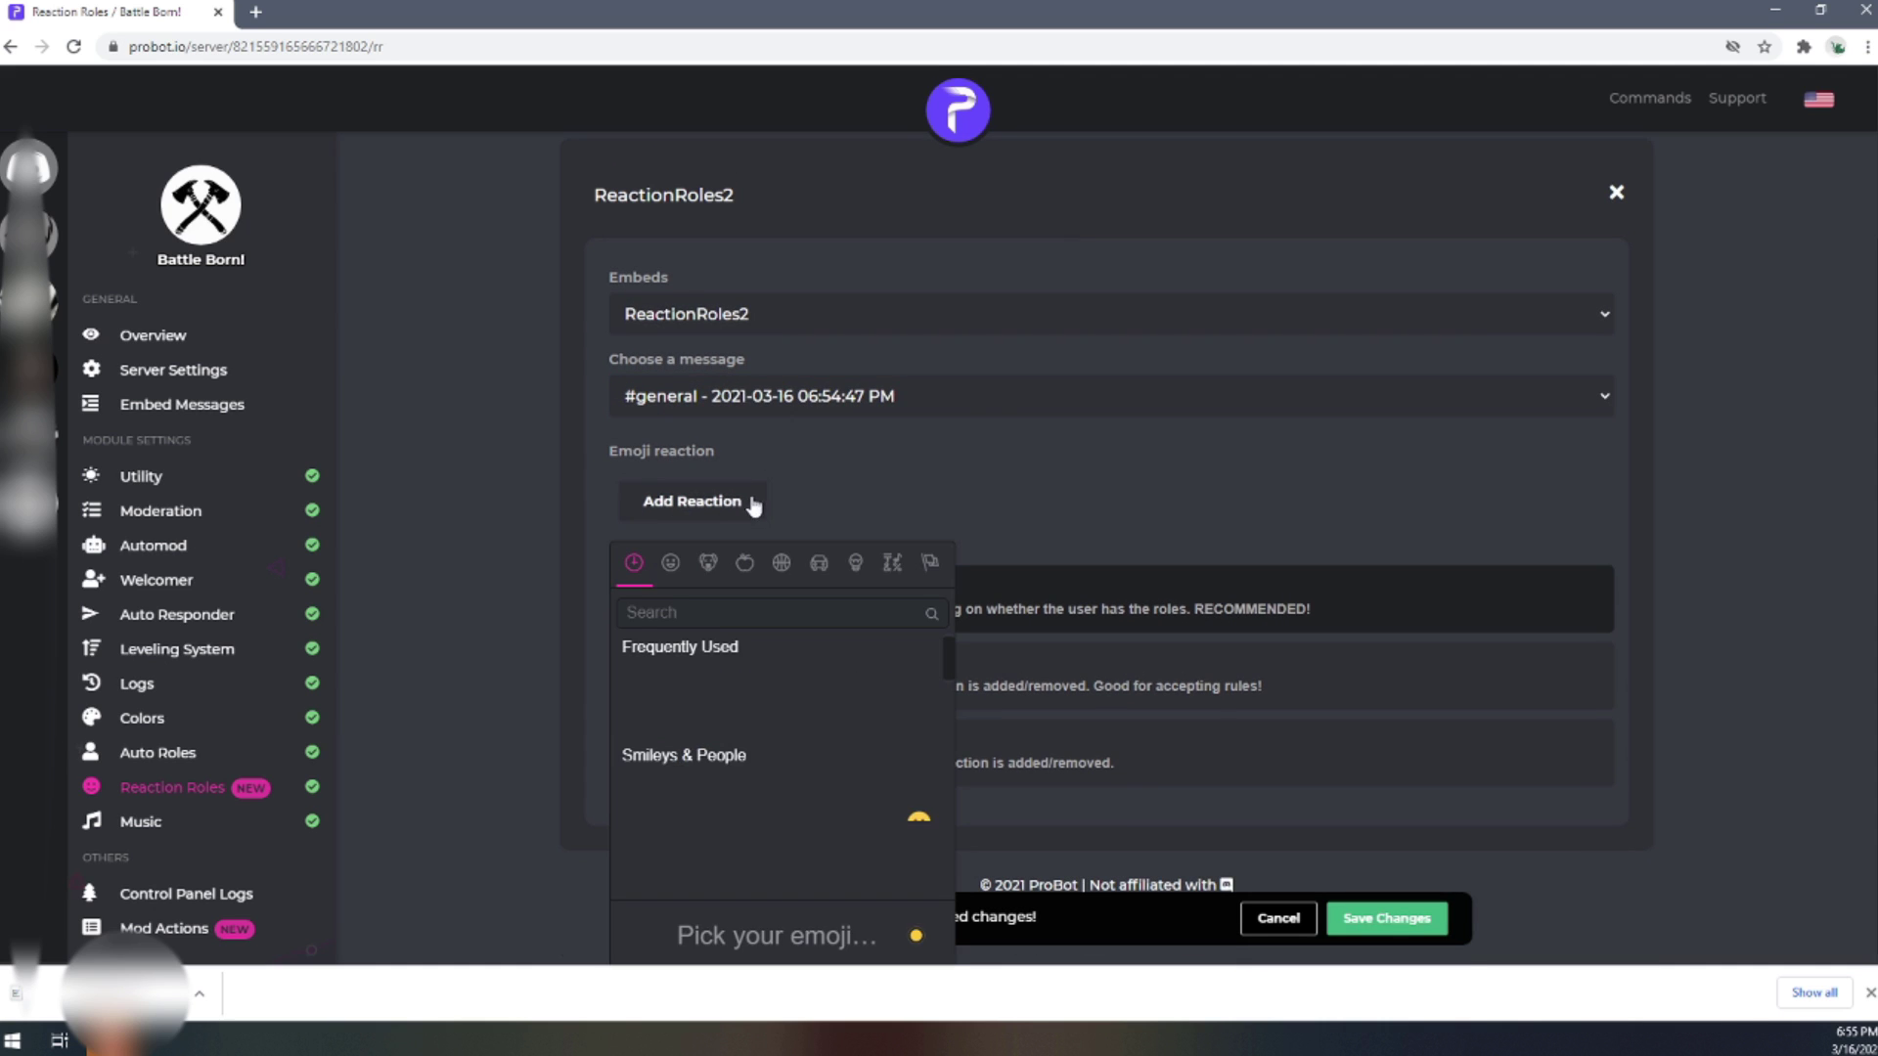
click(670, 565)
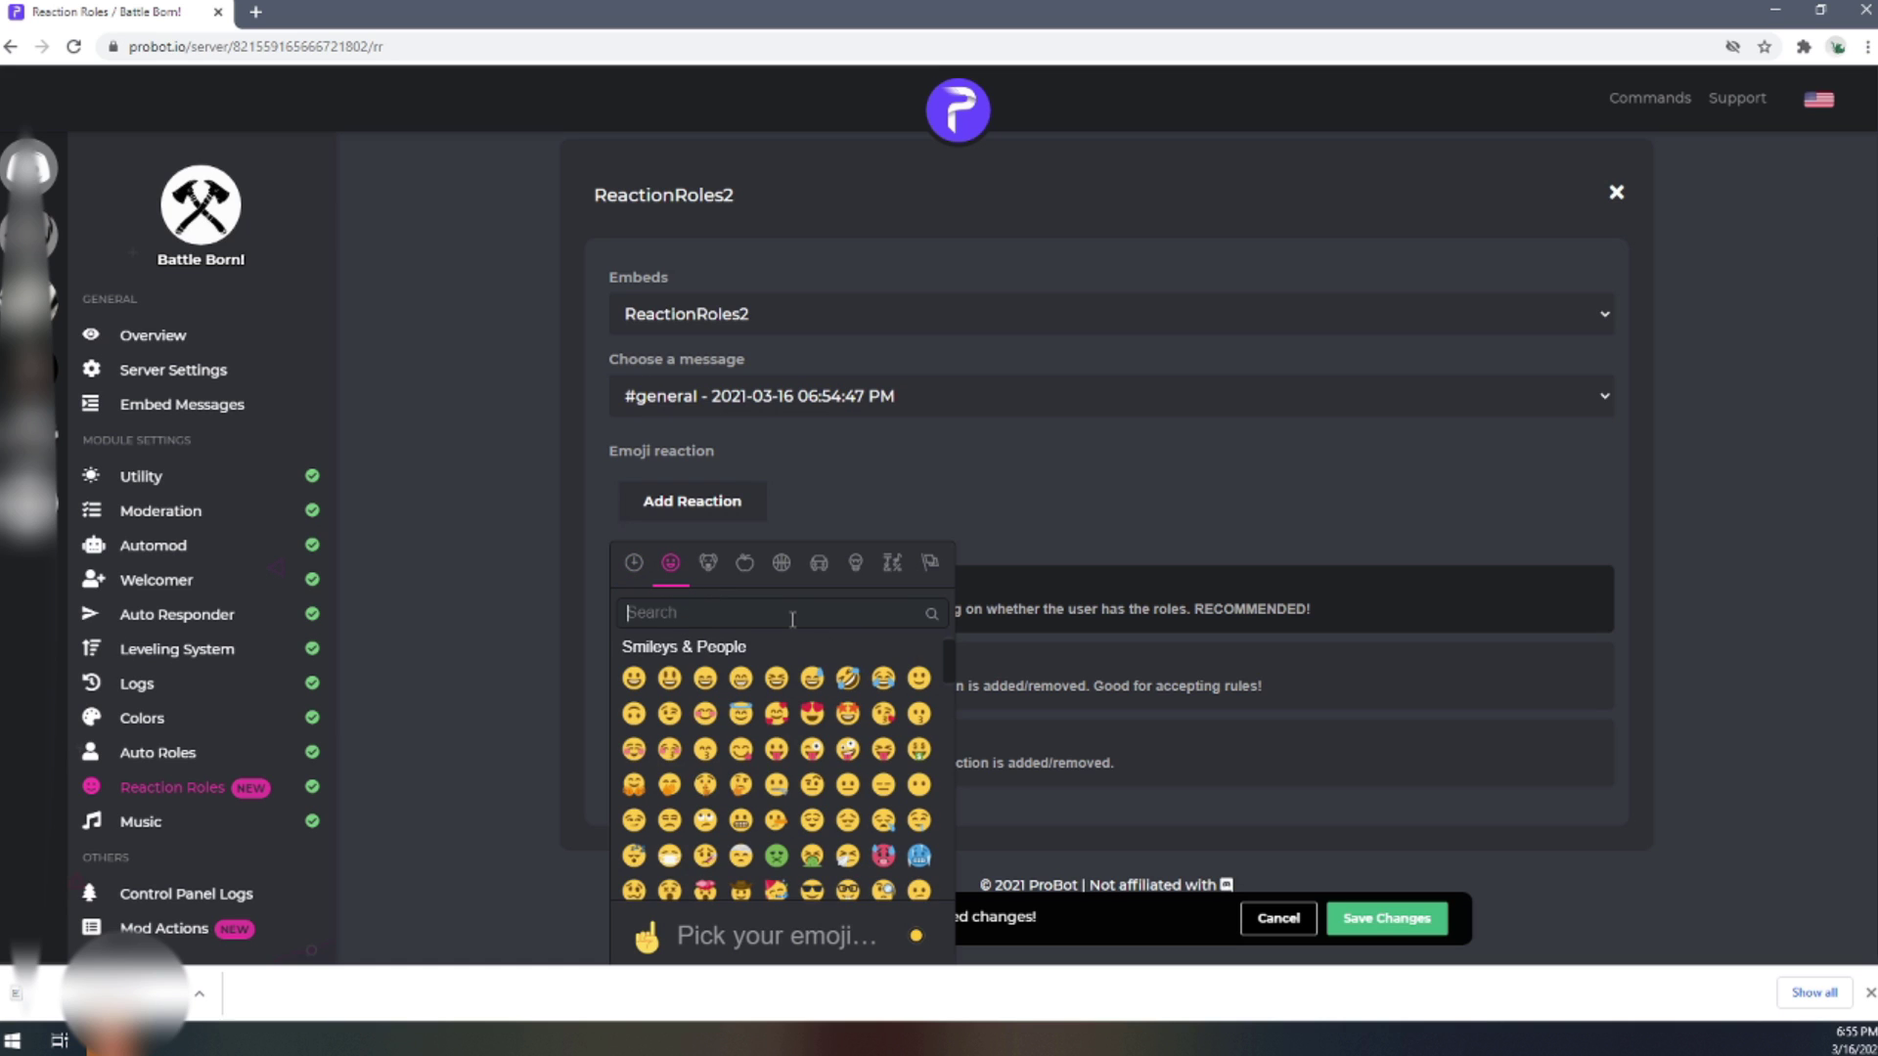
text(axe)
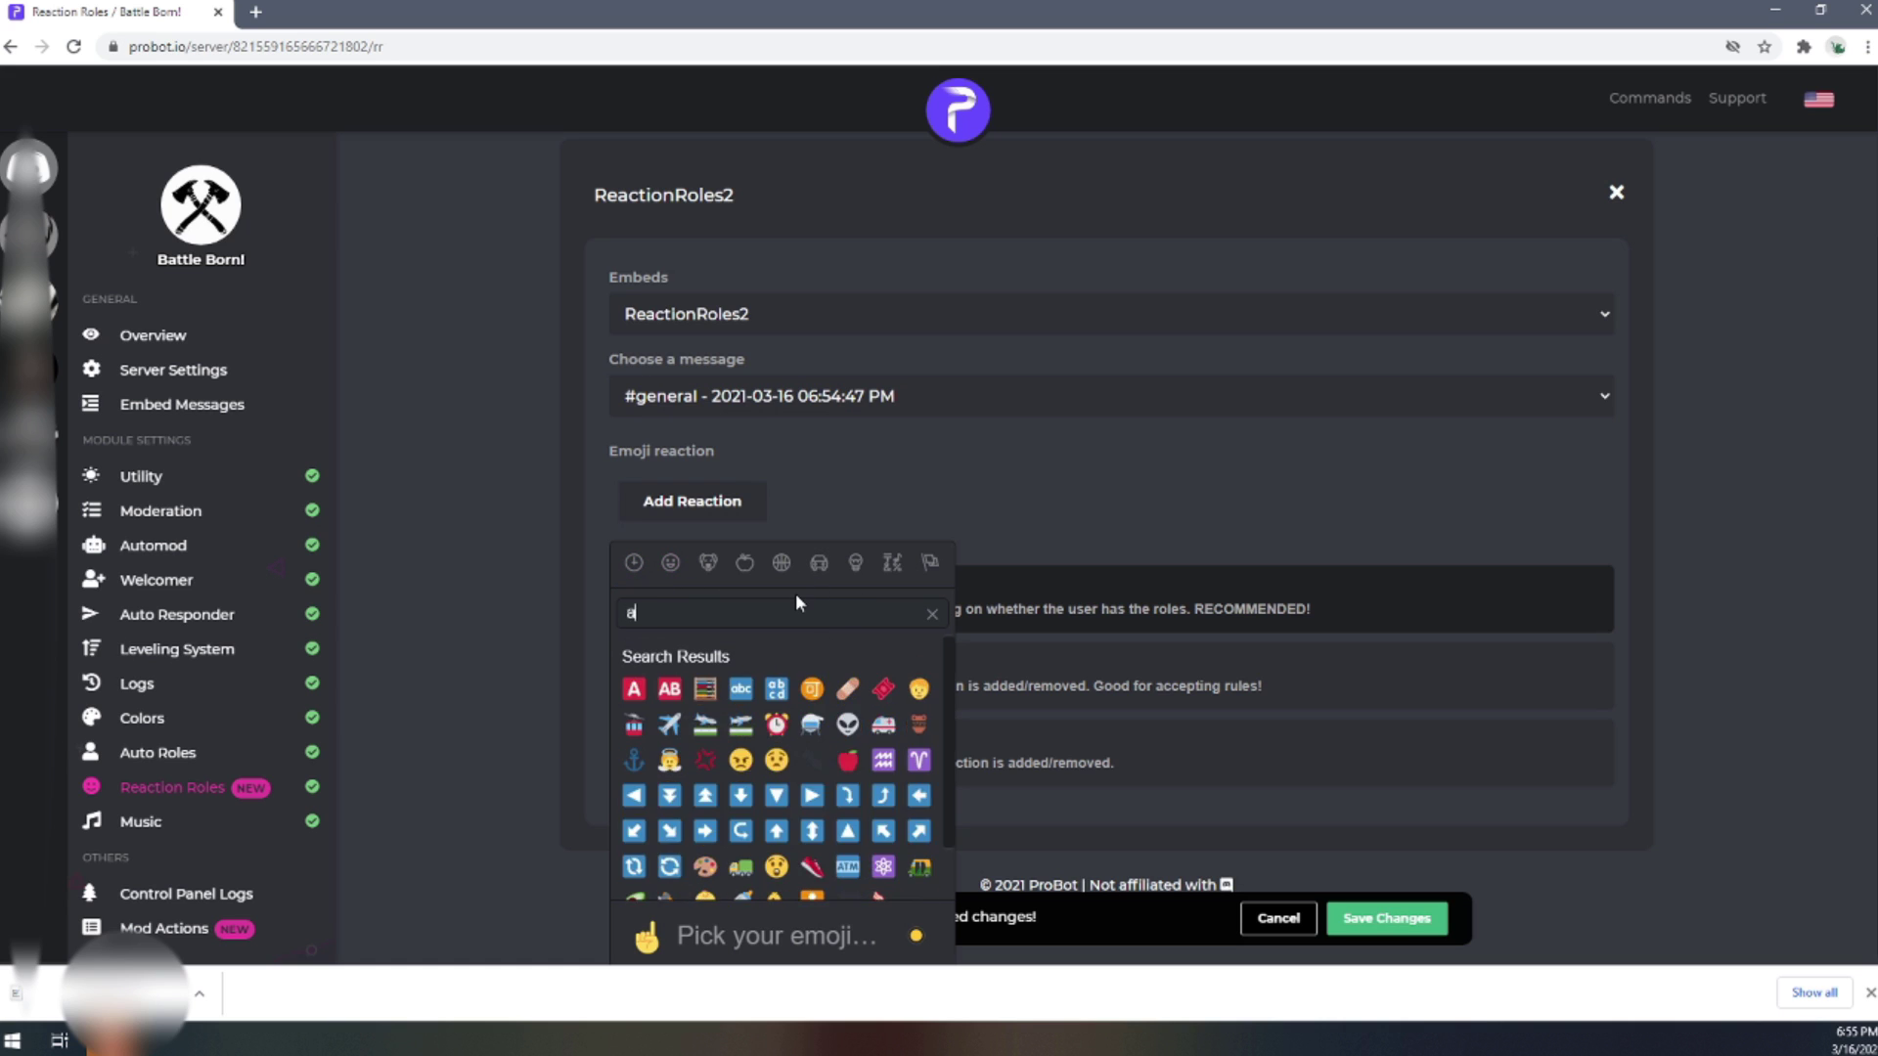
click(633, 690)
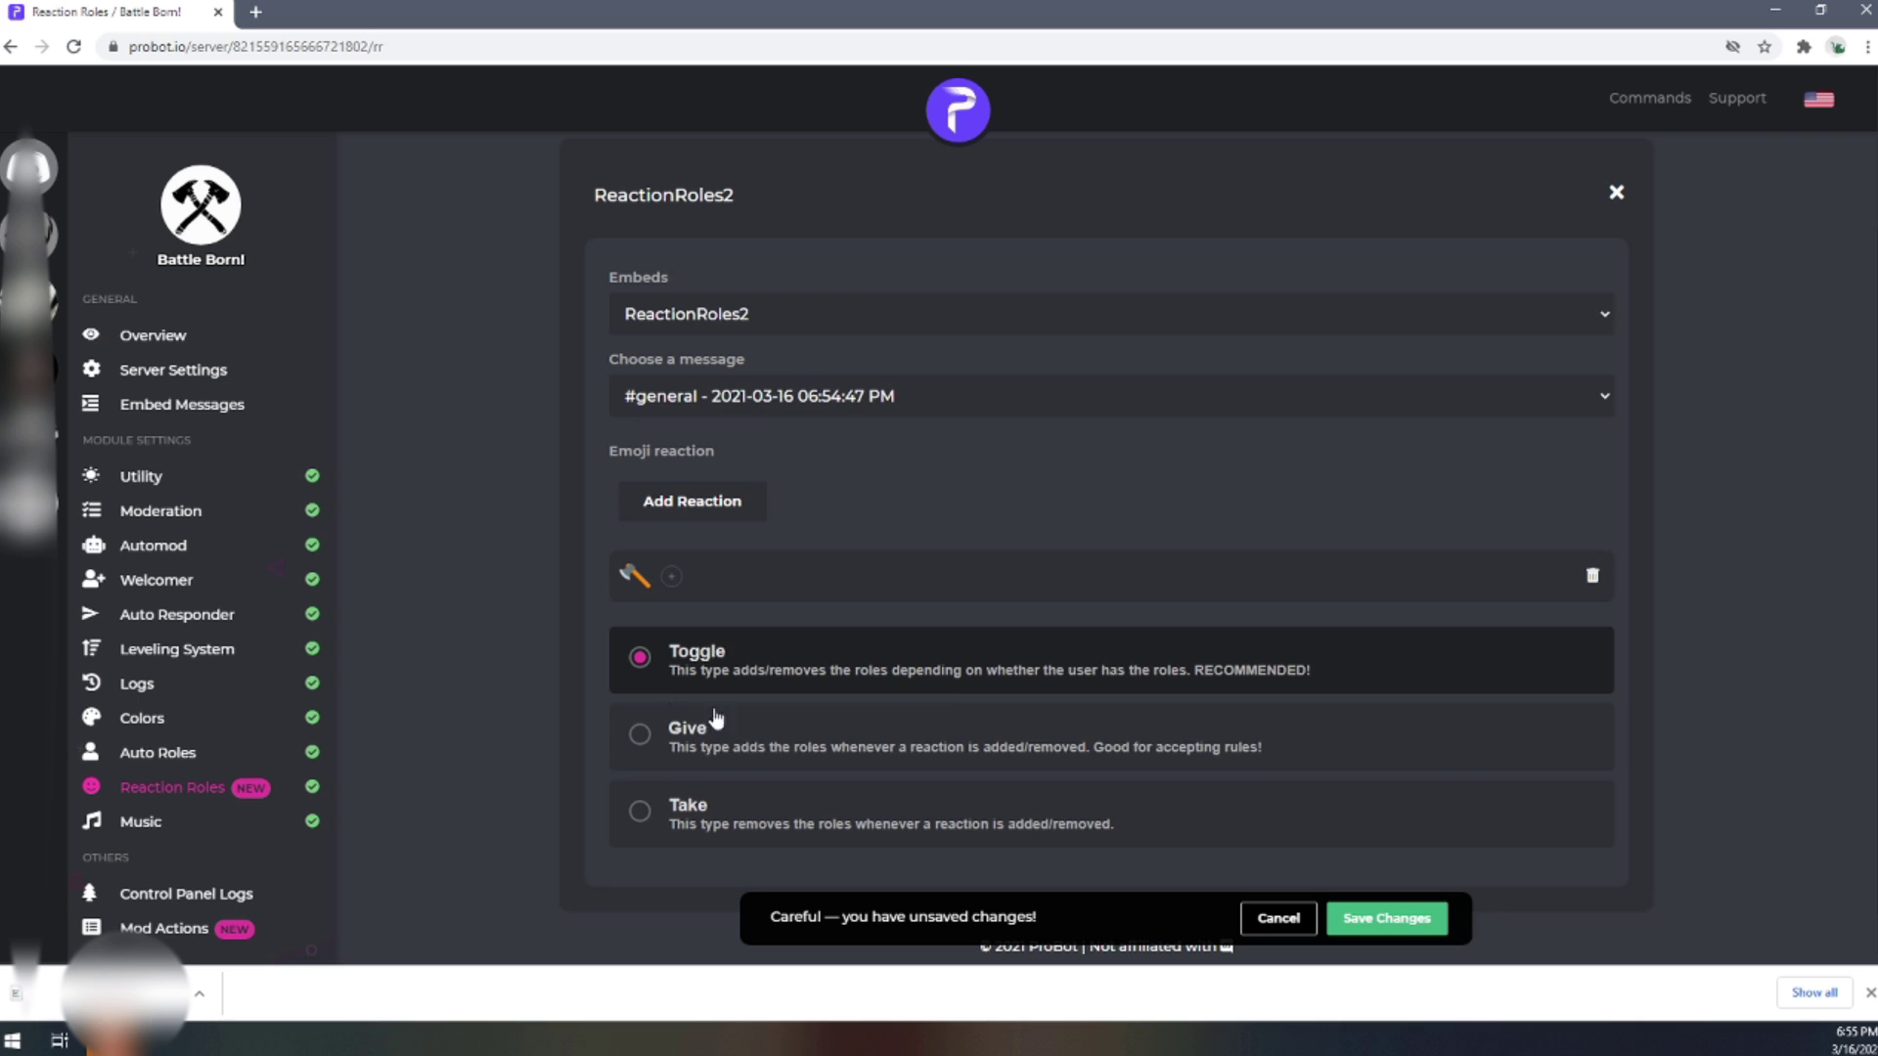
- Try to find a role for the axe reaction by searching "ever", and reload the Reaction Roles page
click(670, 580)
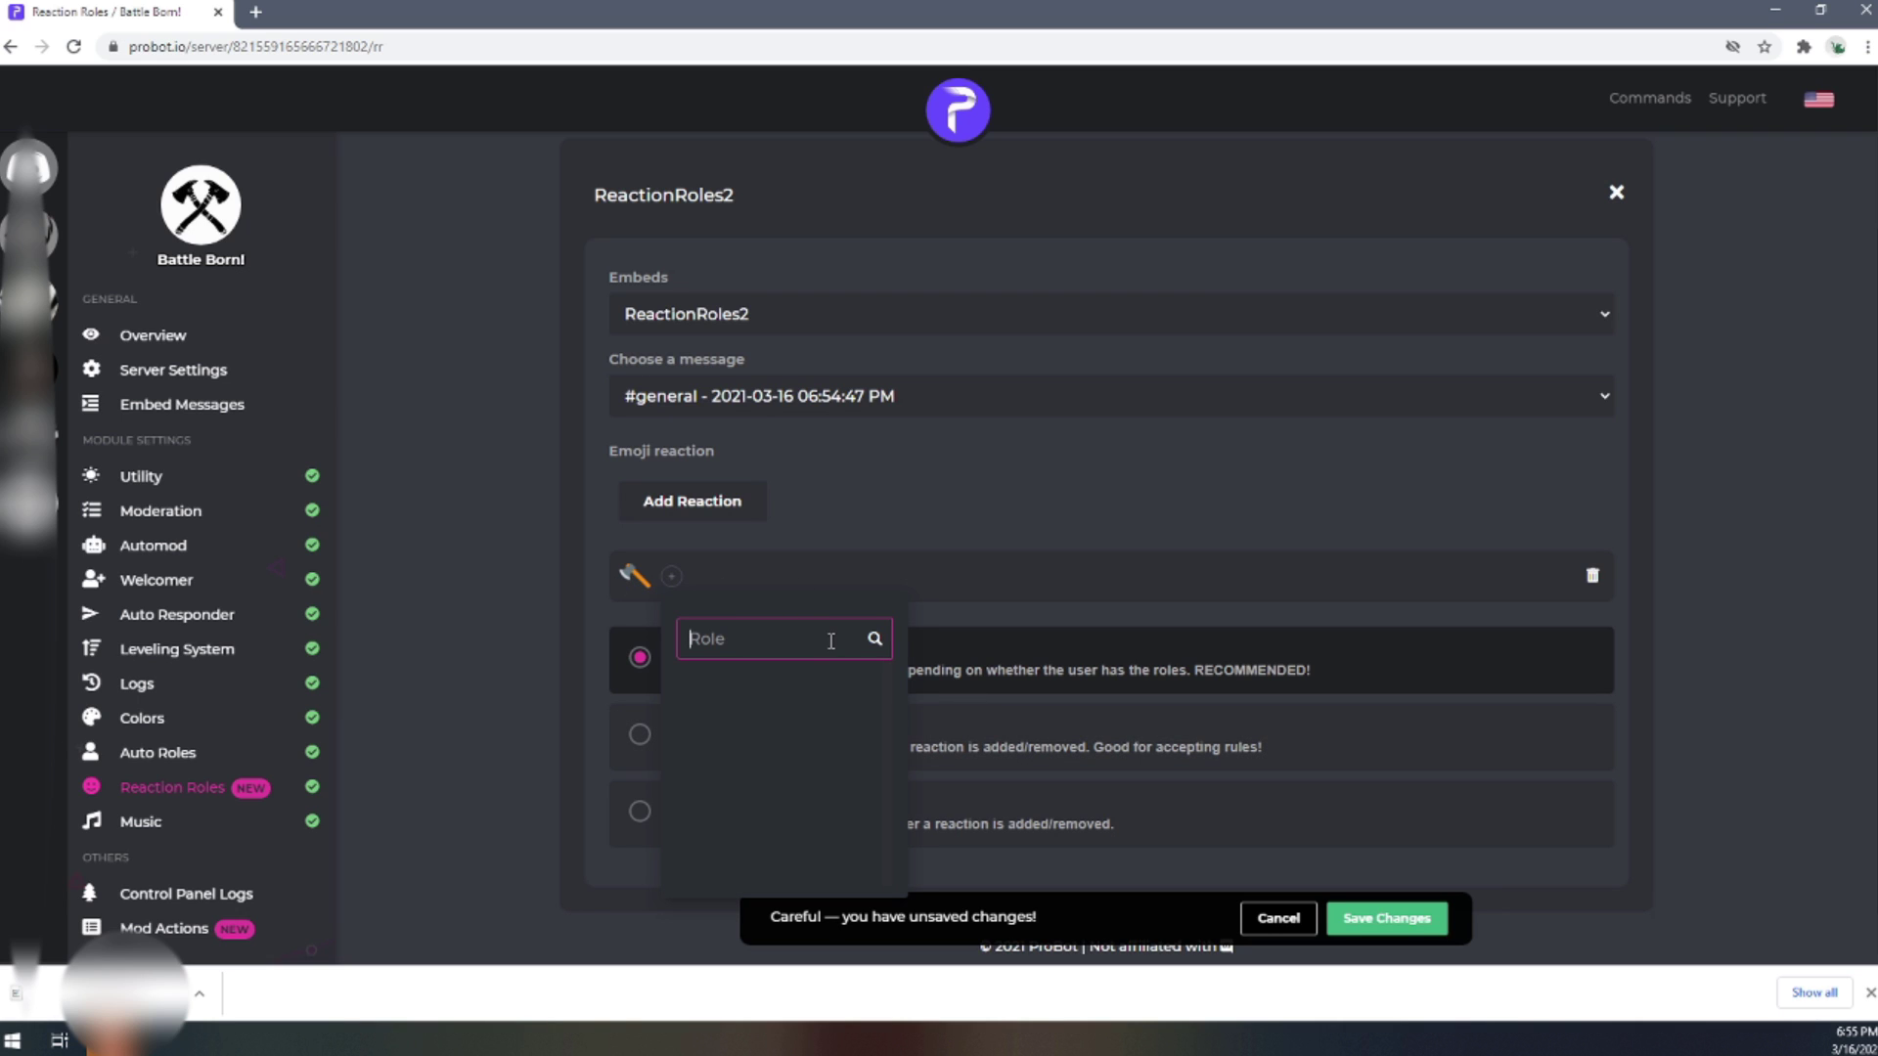
text(ever)
key(BackSpace)
key(BackSpace)
key(BackSpace)
key(BackSpace)
click(962, 588)
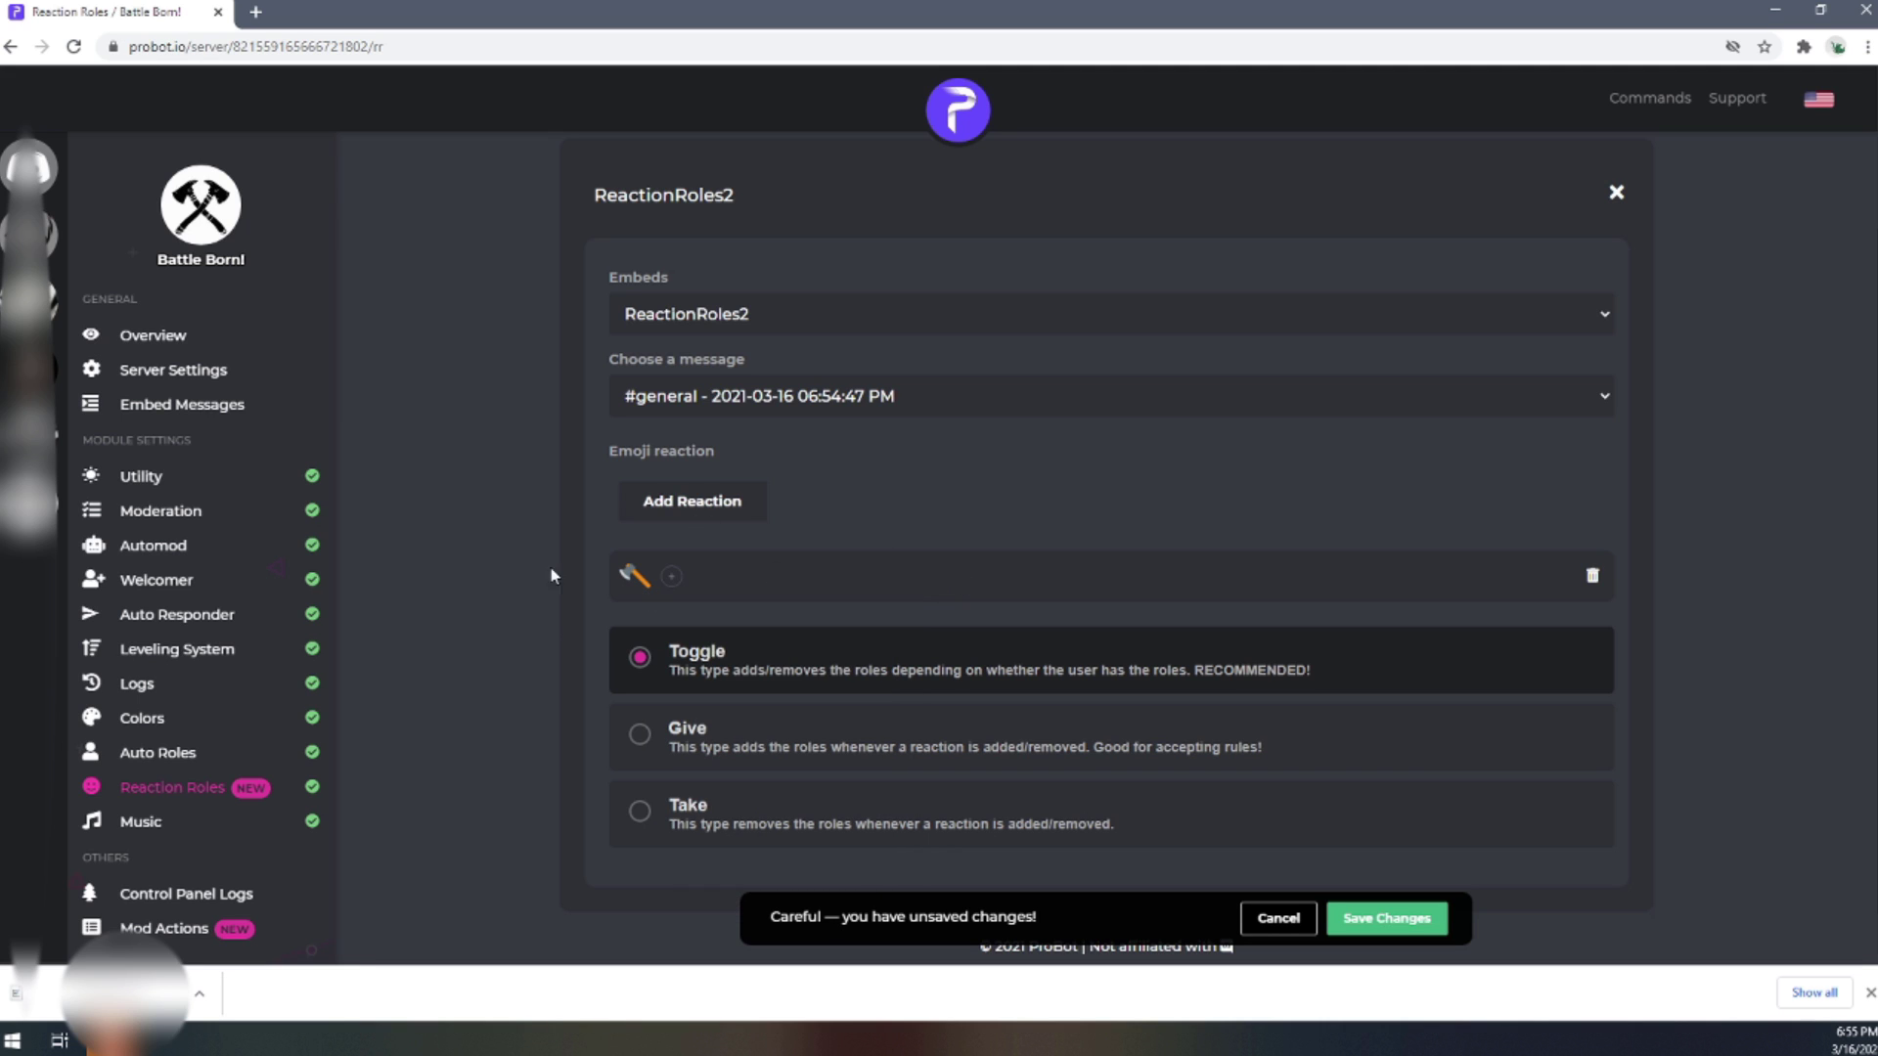
click(466, 47)
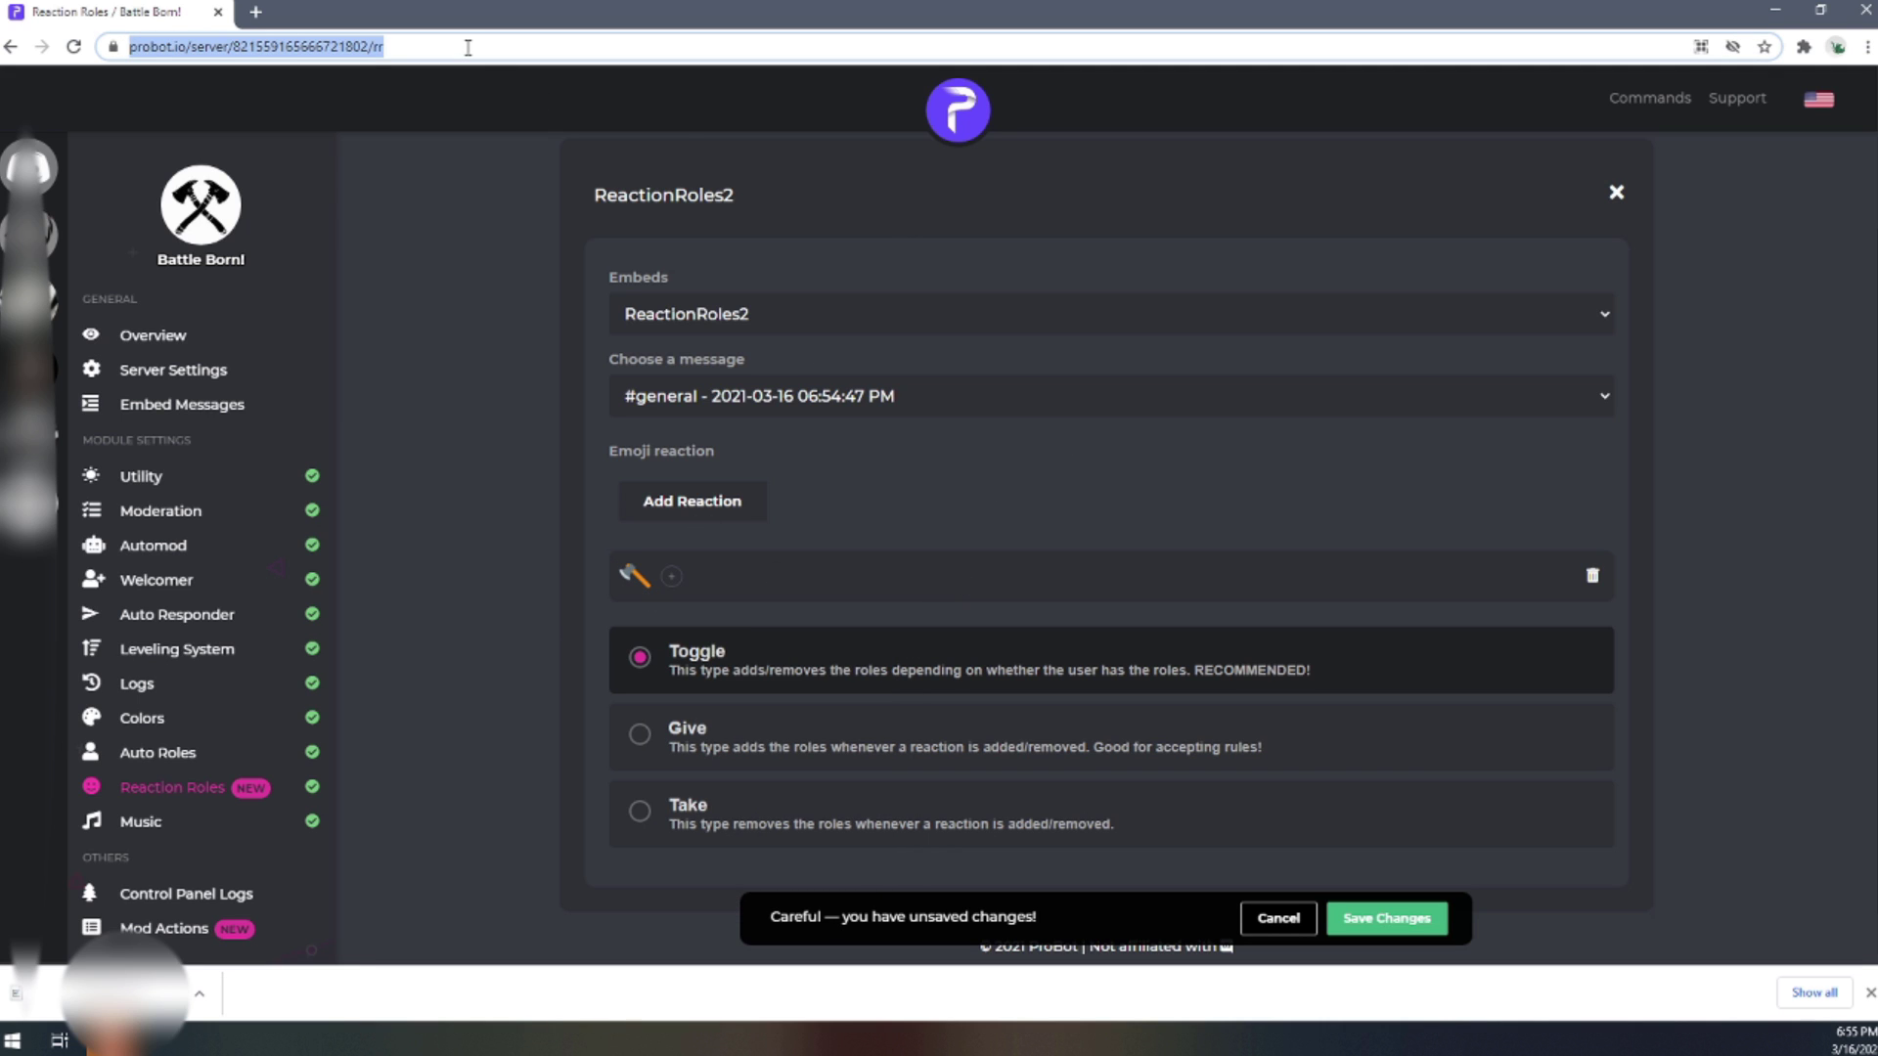
key(Return)
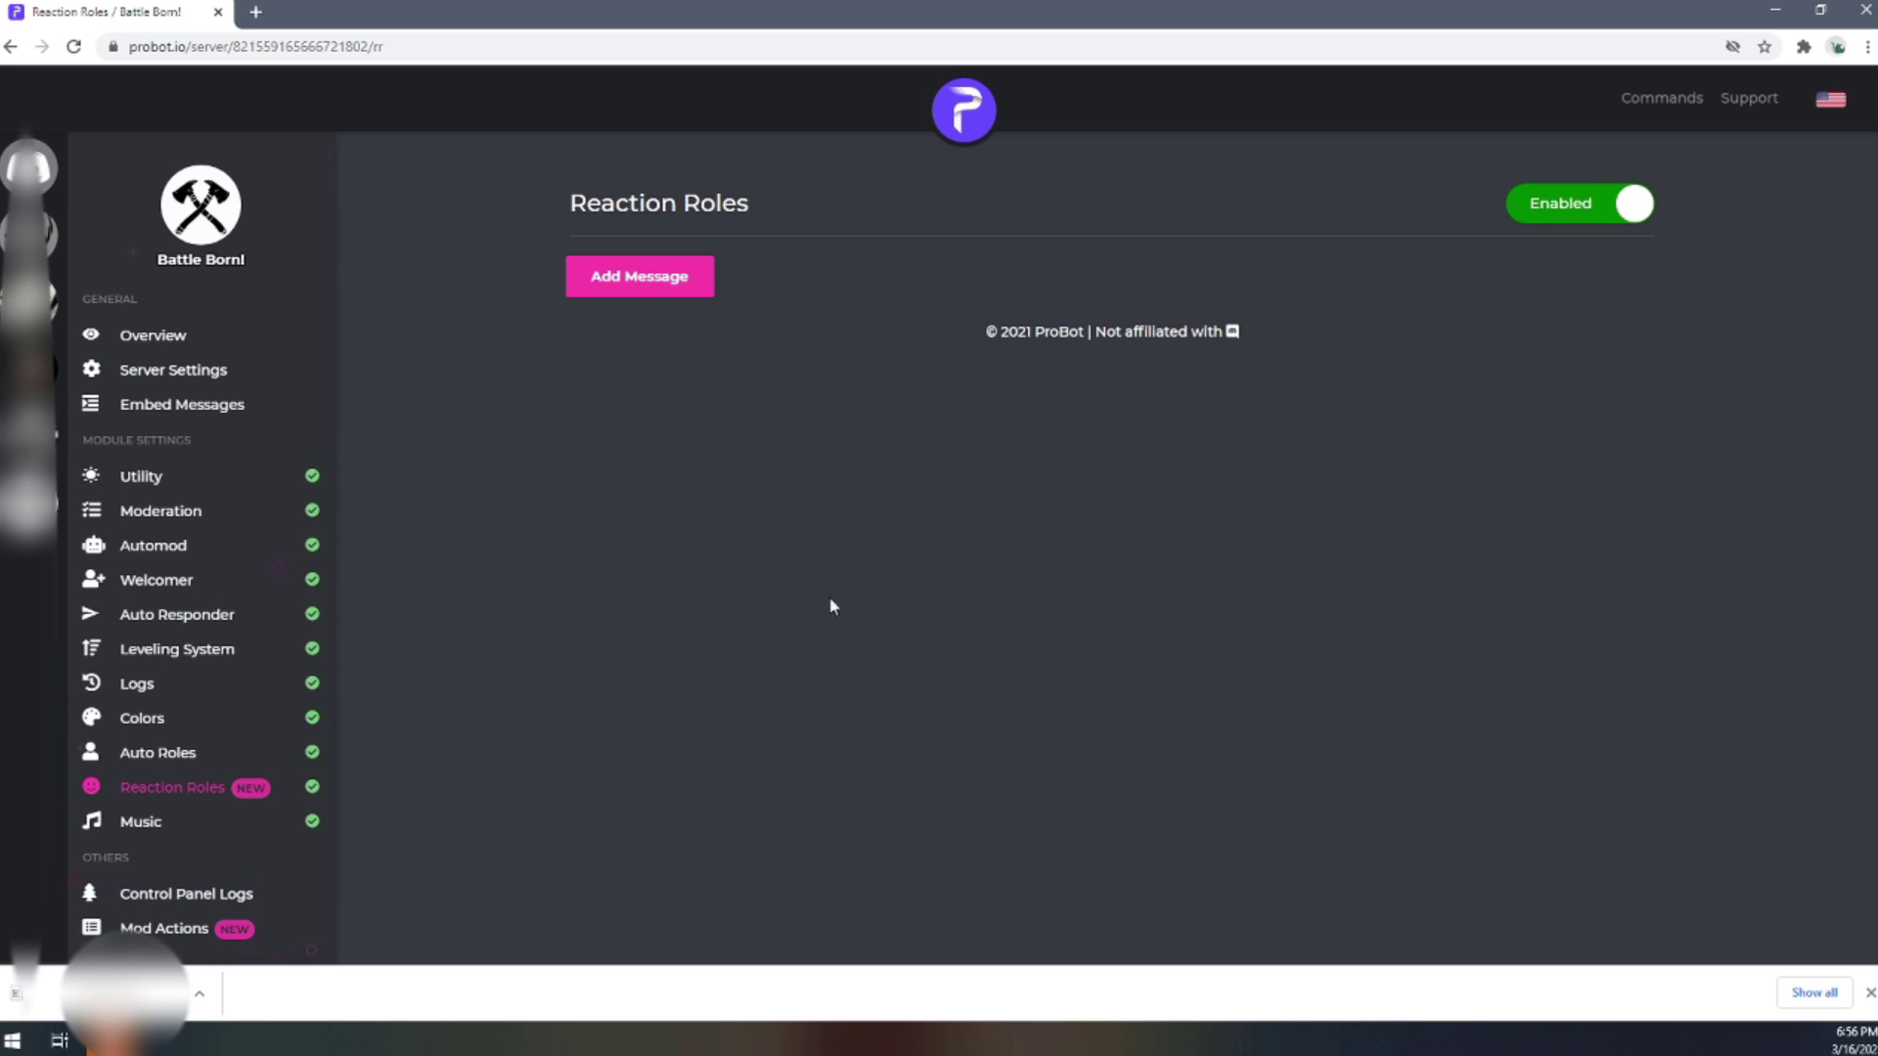
- Add a new reaction-role message and select ReactionRoles2 as its embed
click(671, 281)
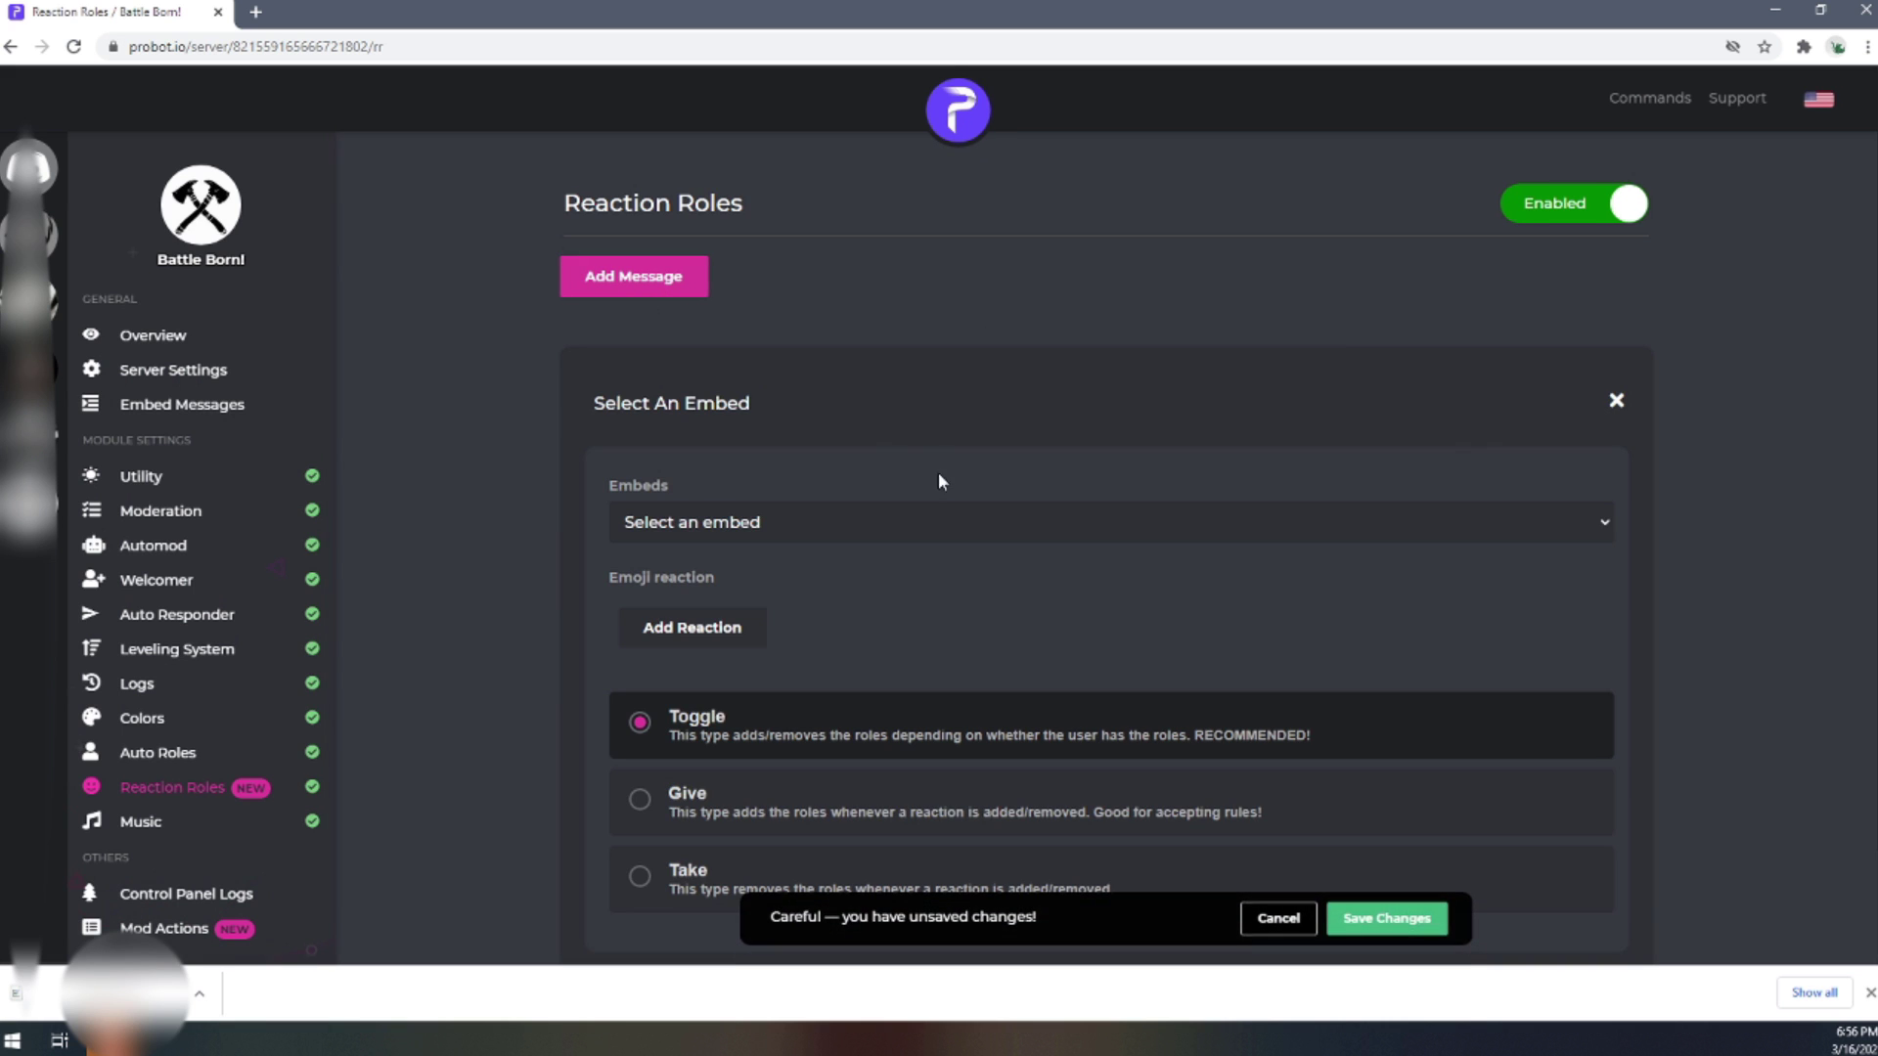
click(881, 522)
click(880, 549)
scroll(734, 519, down, 2)
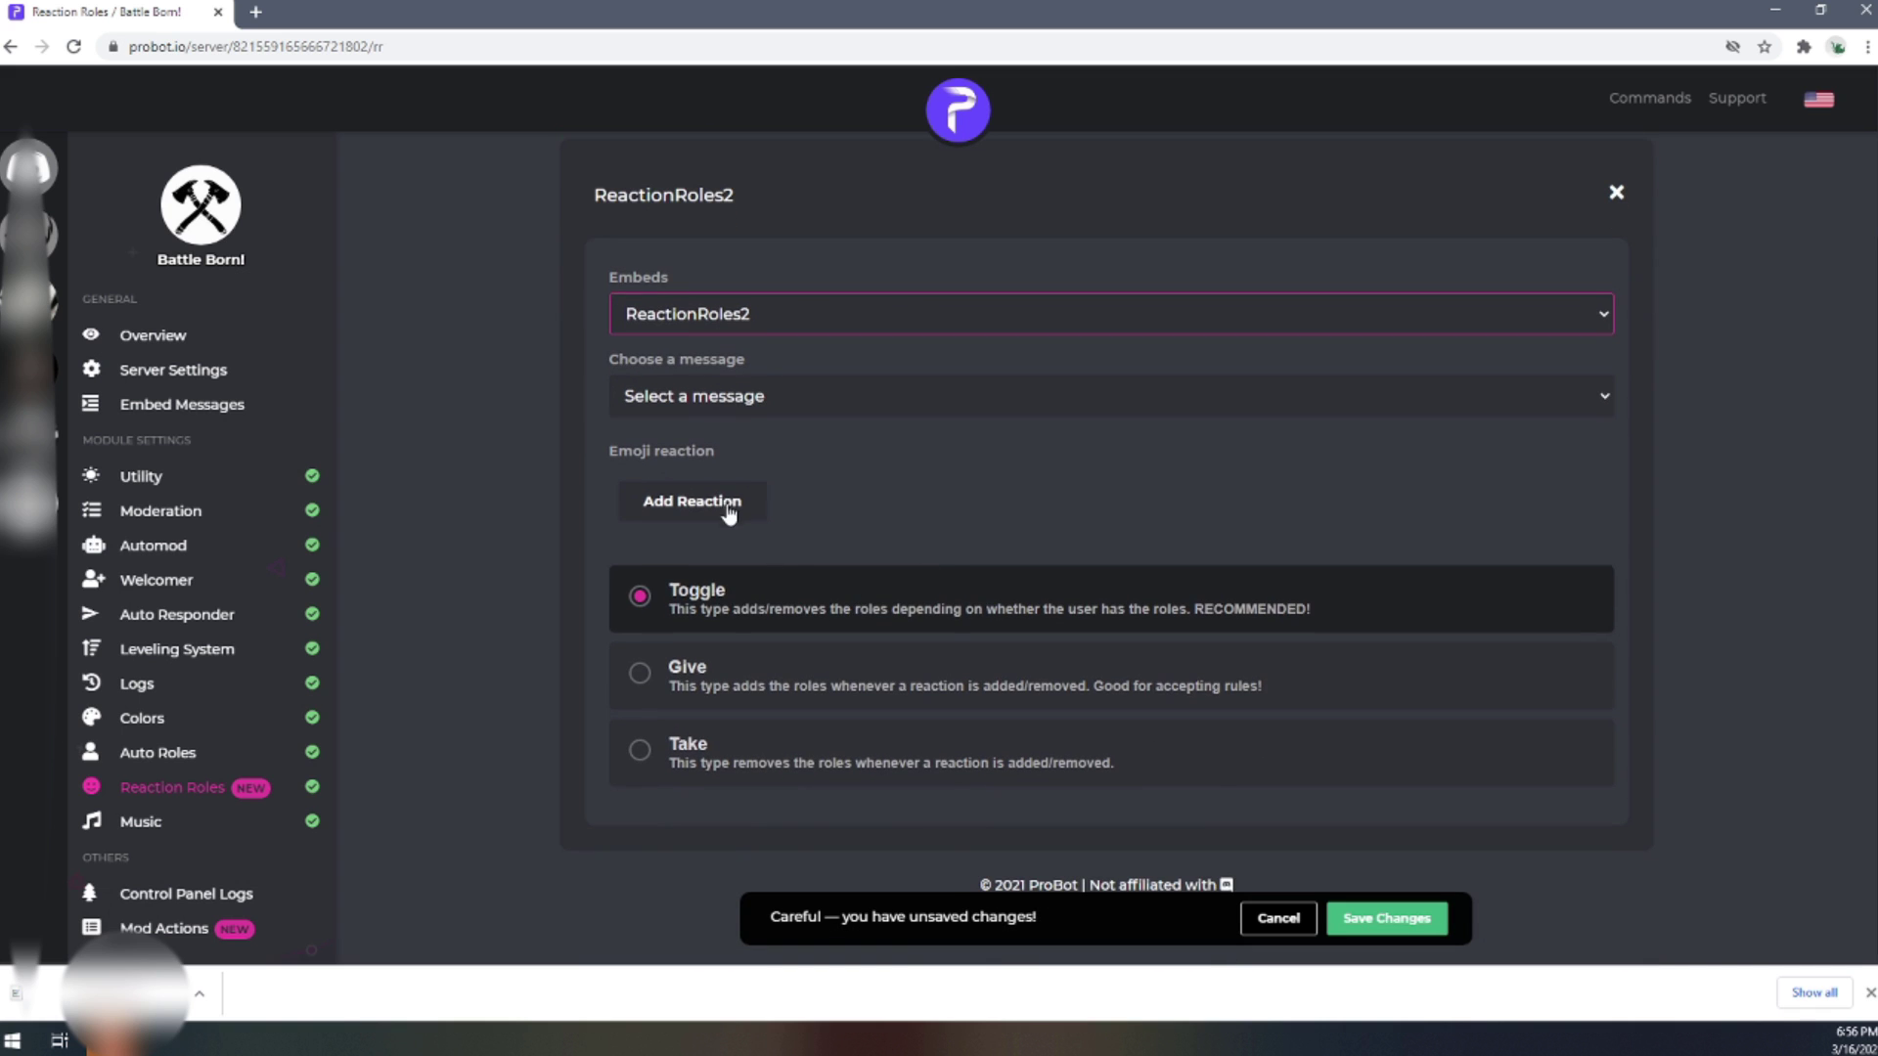
- Add the axe emoji as a reaction and assign it the Co-Leader role
click(697, 503)
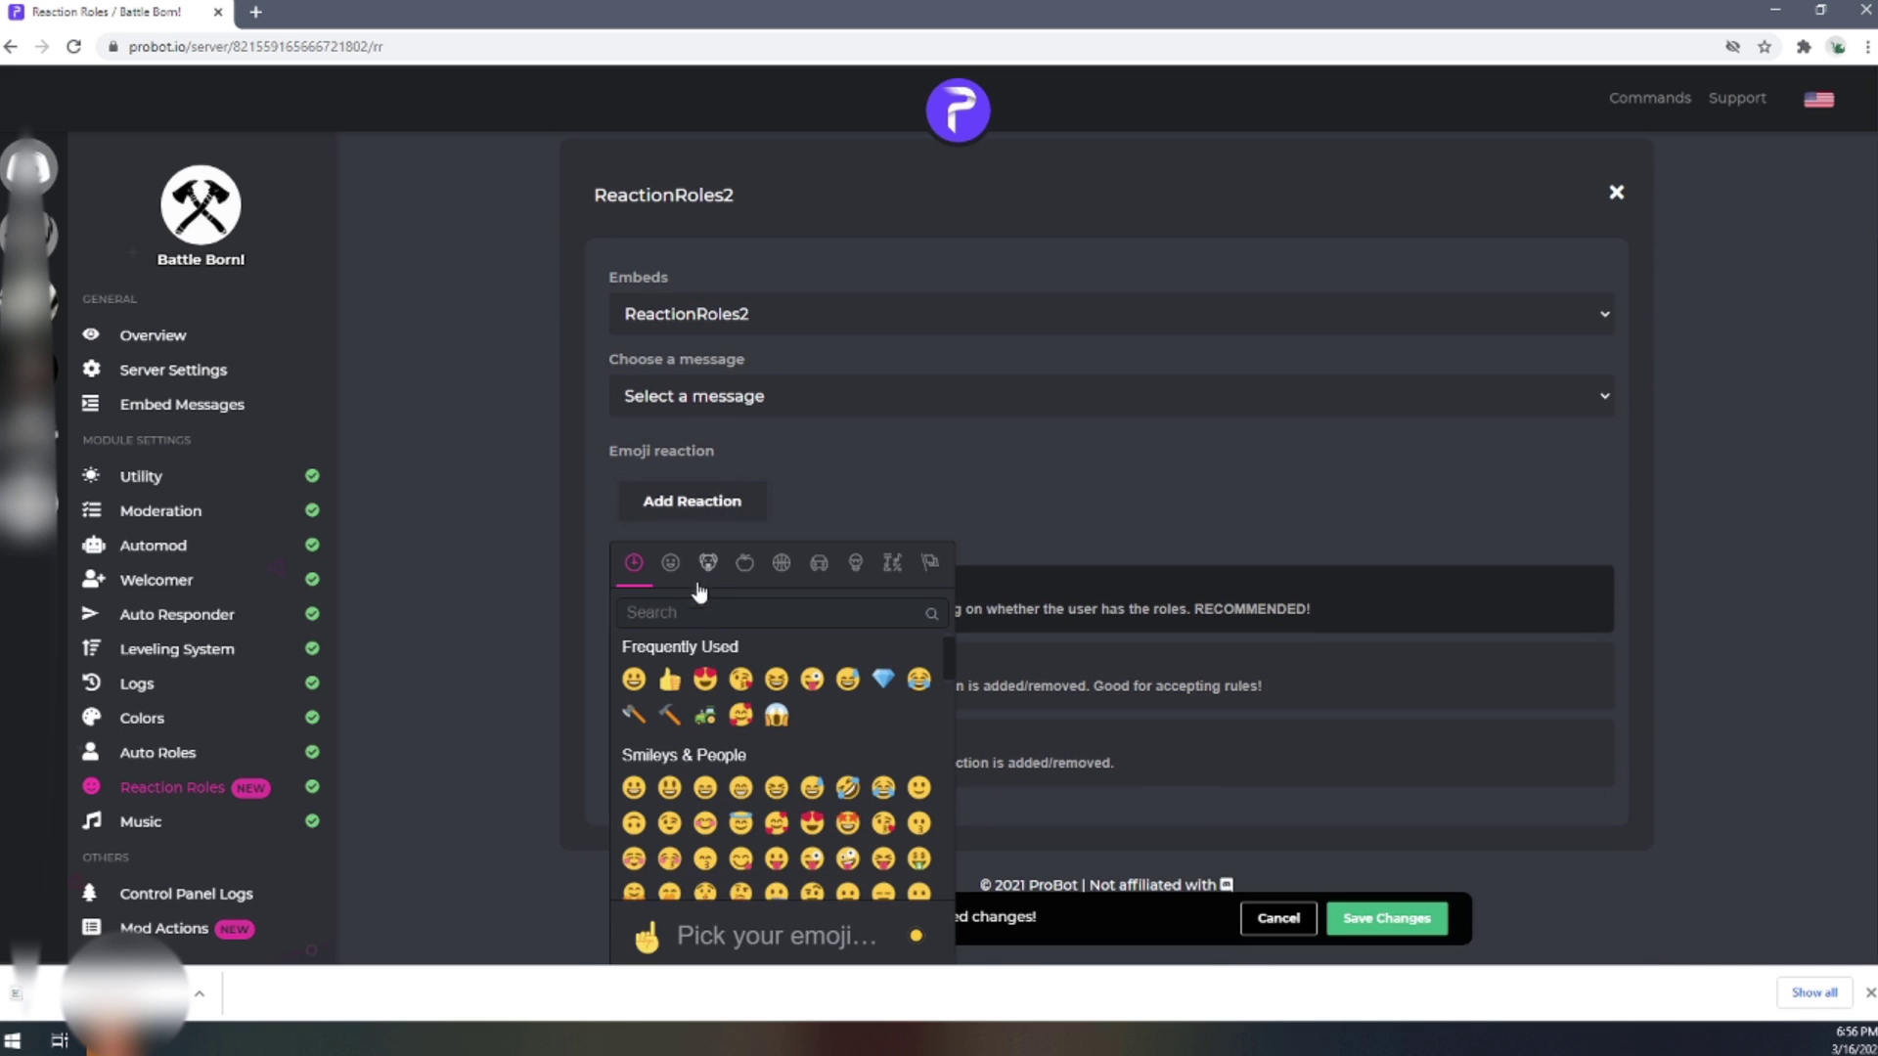
click(635, 714)
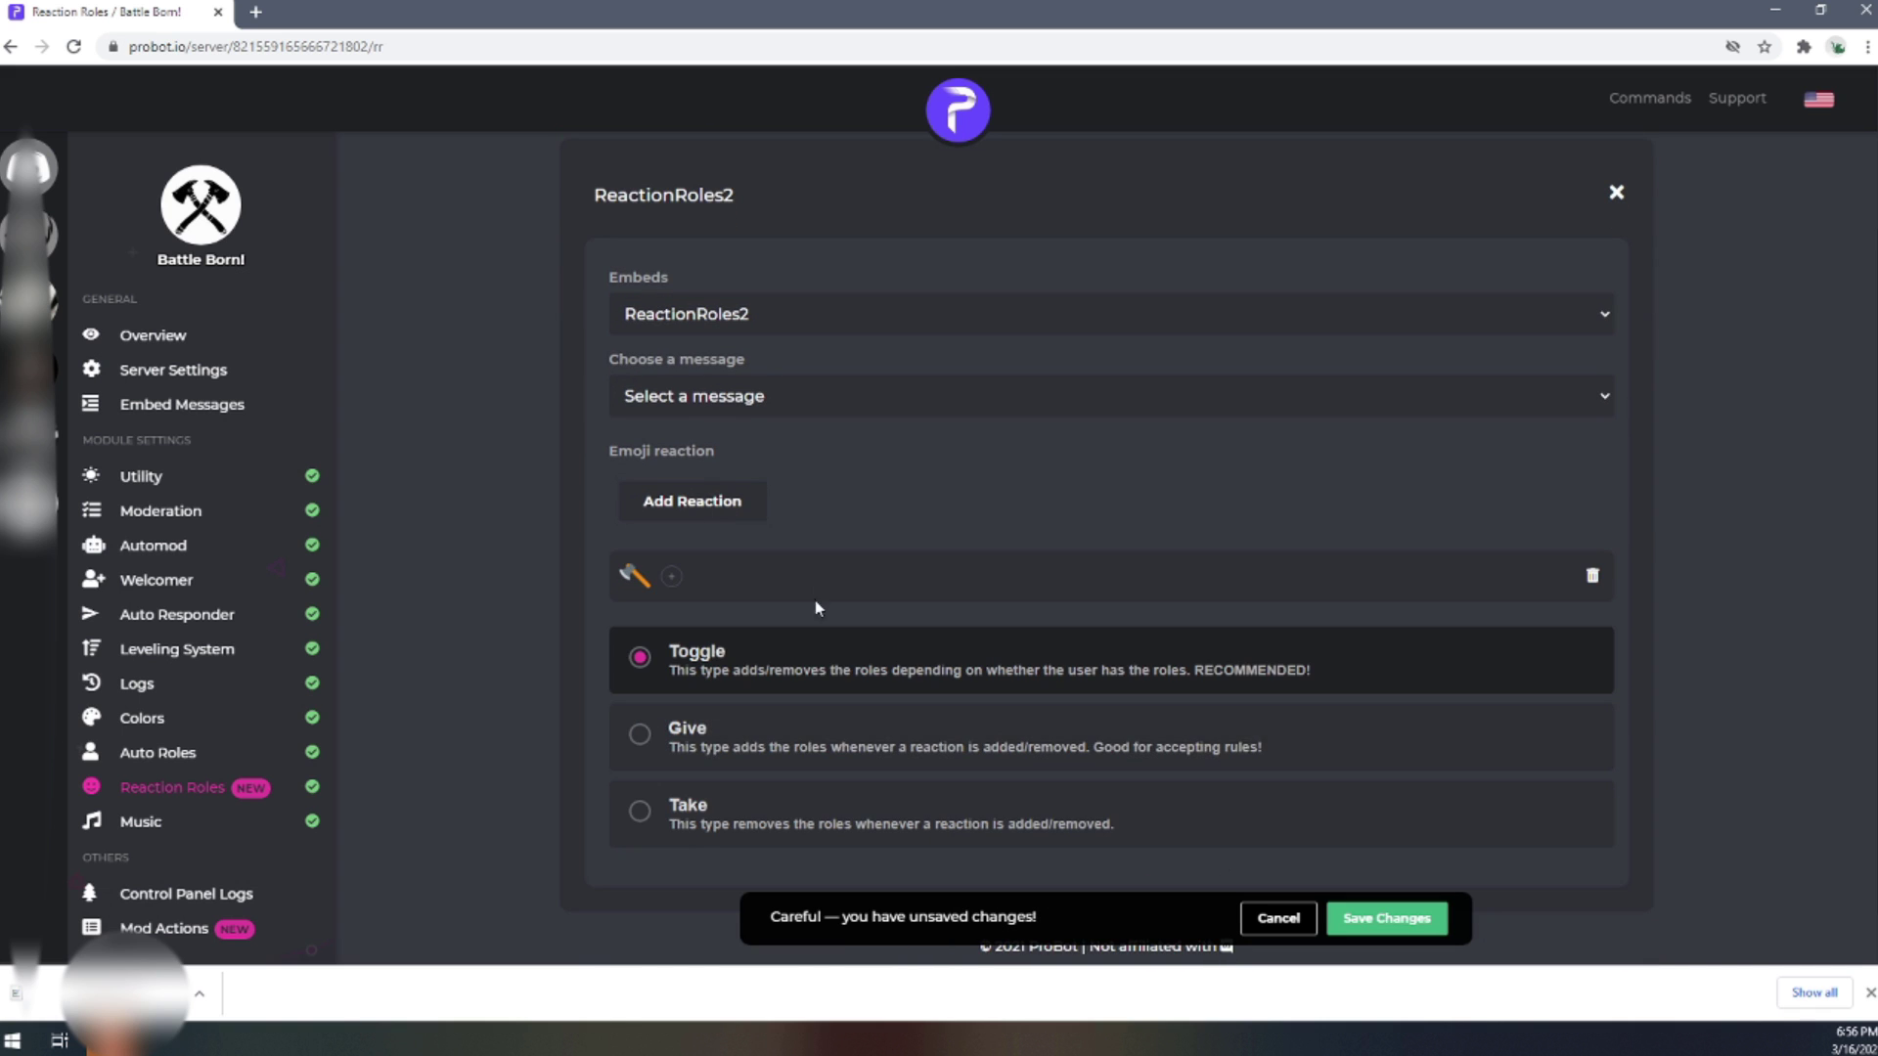
click(670, 577)
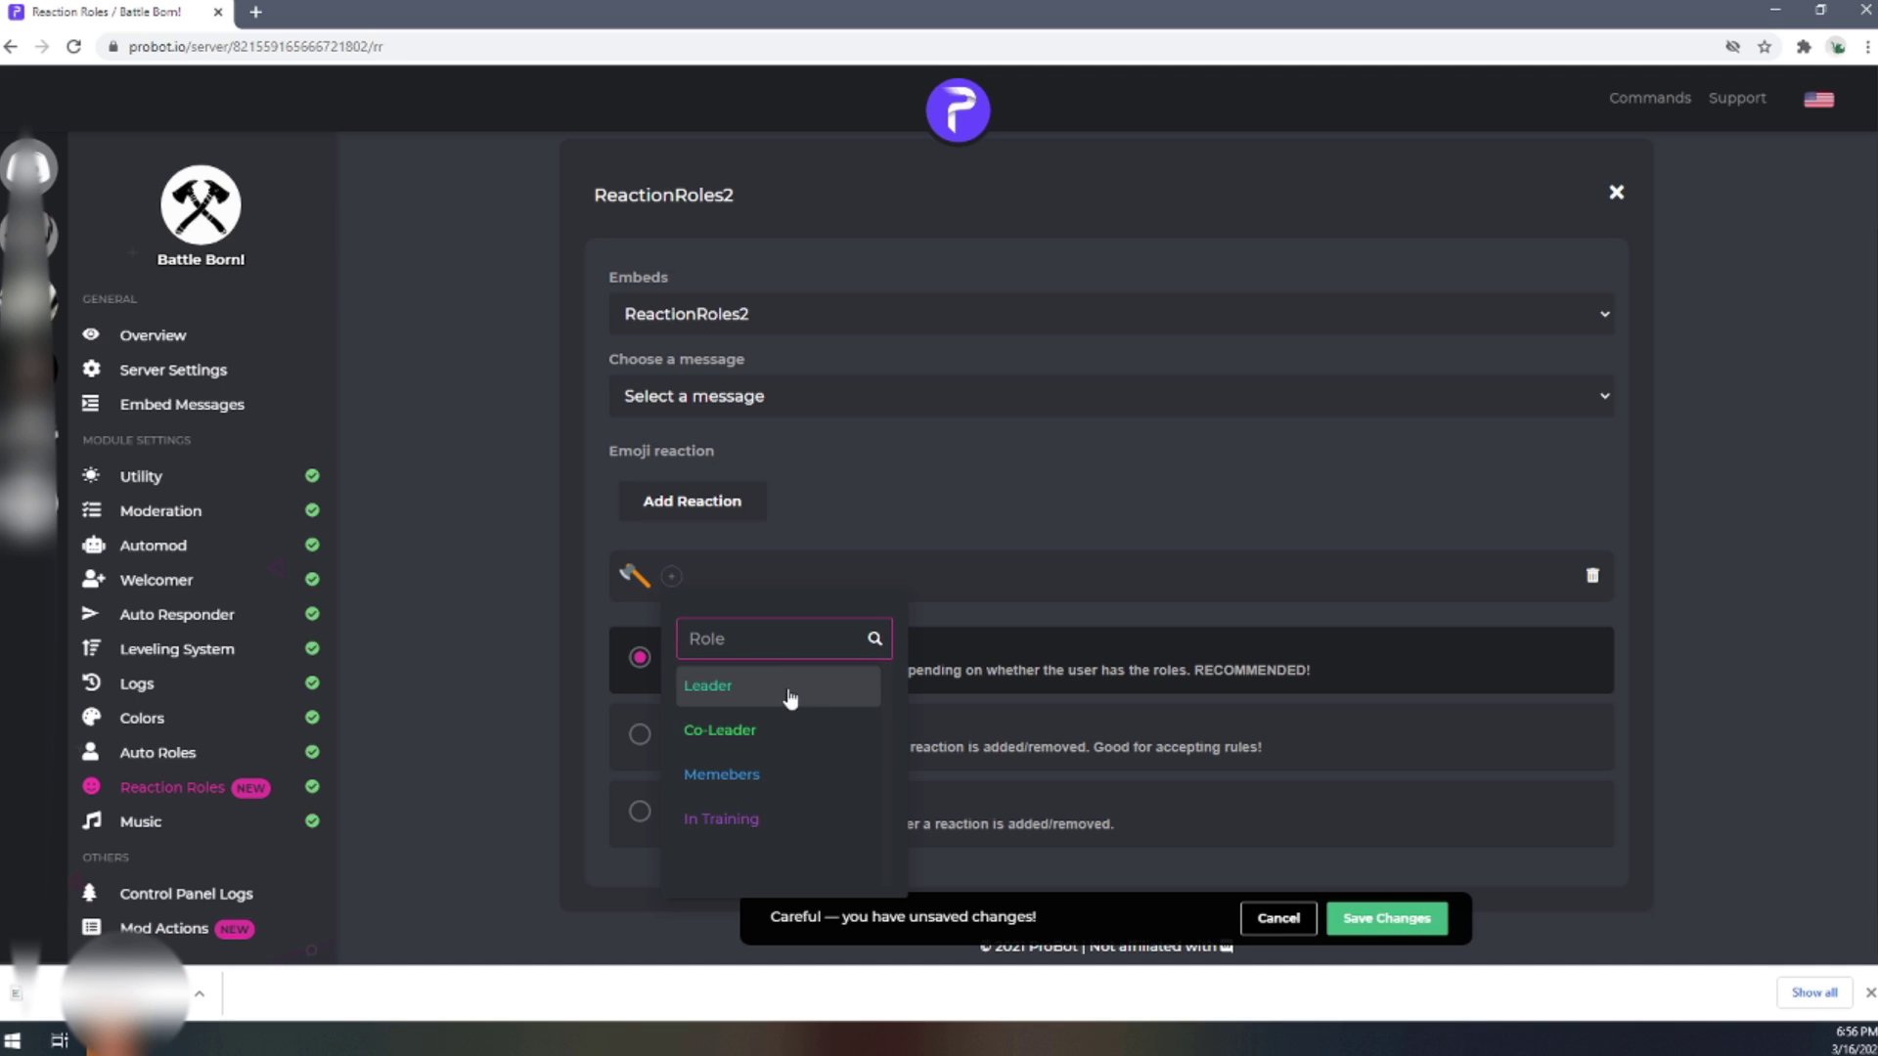
click(775, 735)
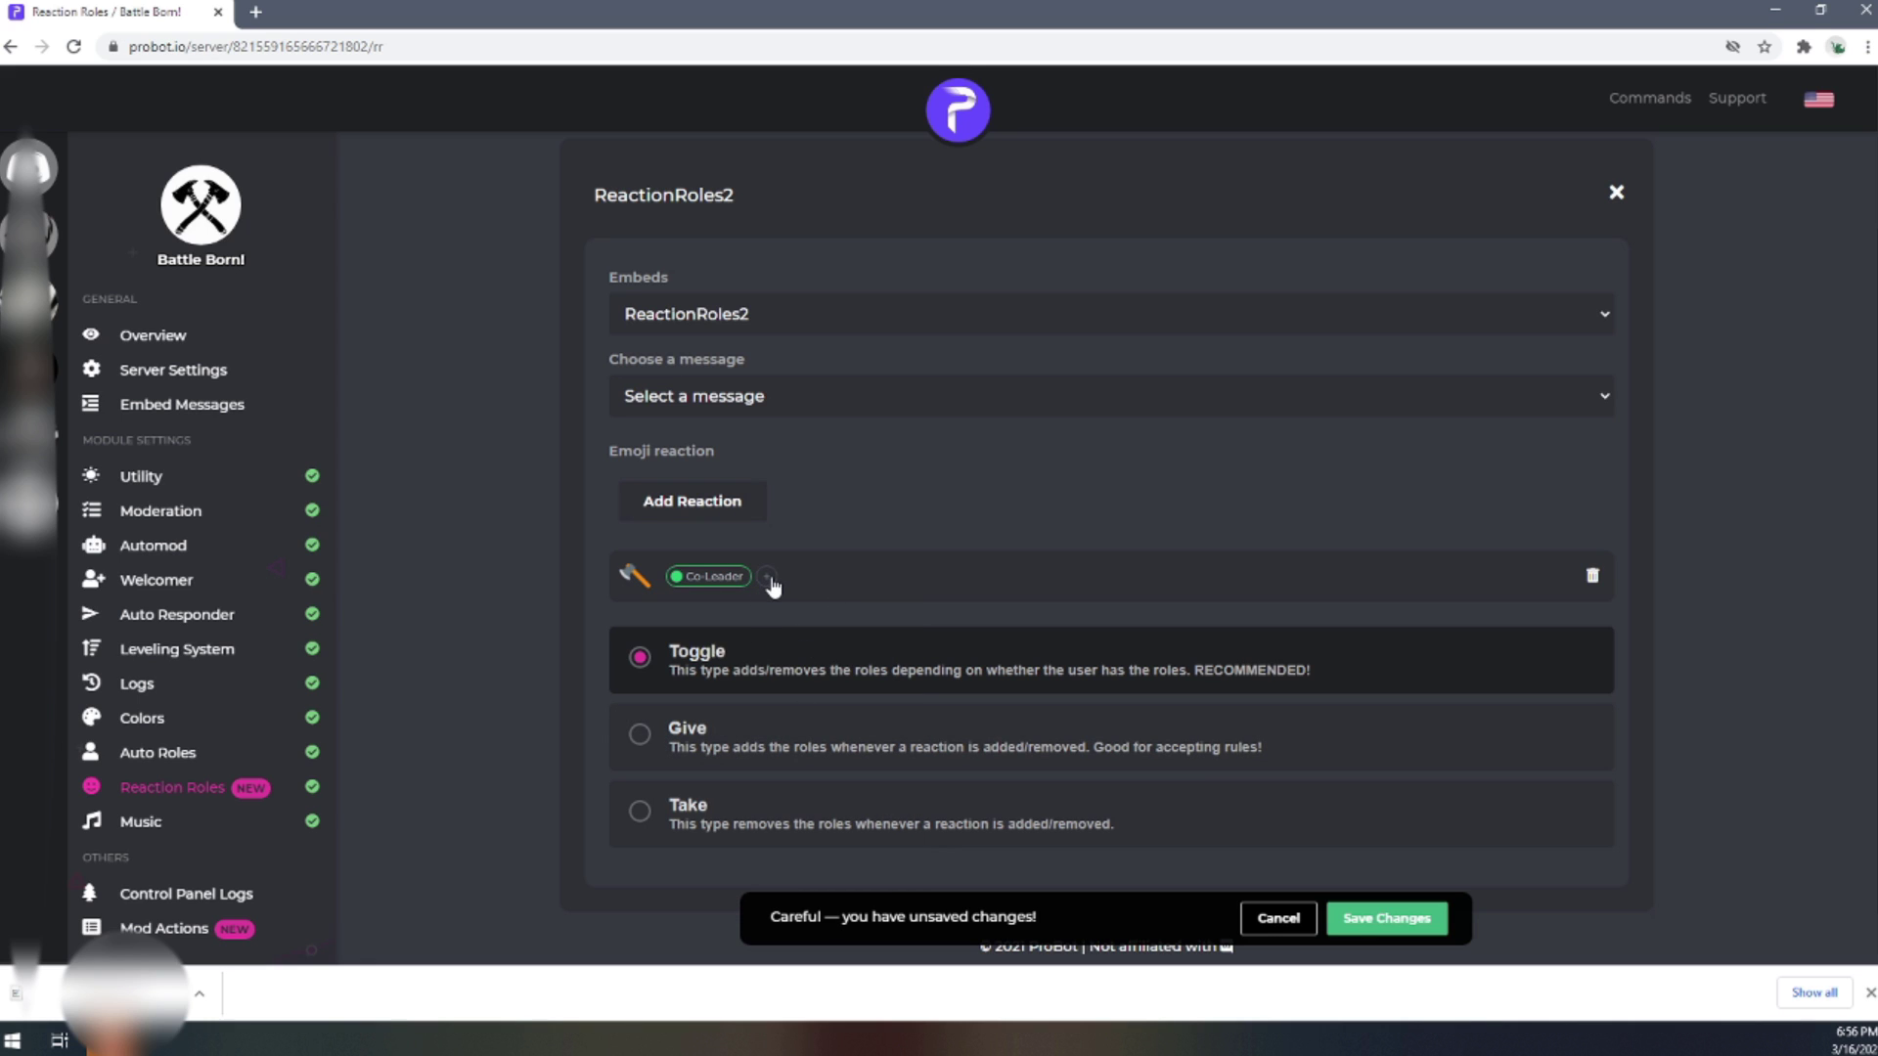
- Search the emojis for "leader", add the crown as a reaction and assign it the Leader role
click(724, 513)
click(720, 616)
scroll(795, 638, down, 2)
scroll(777, 631, up, 2)
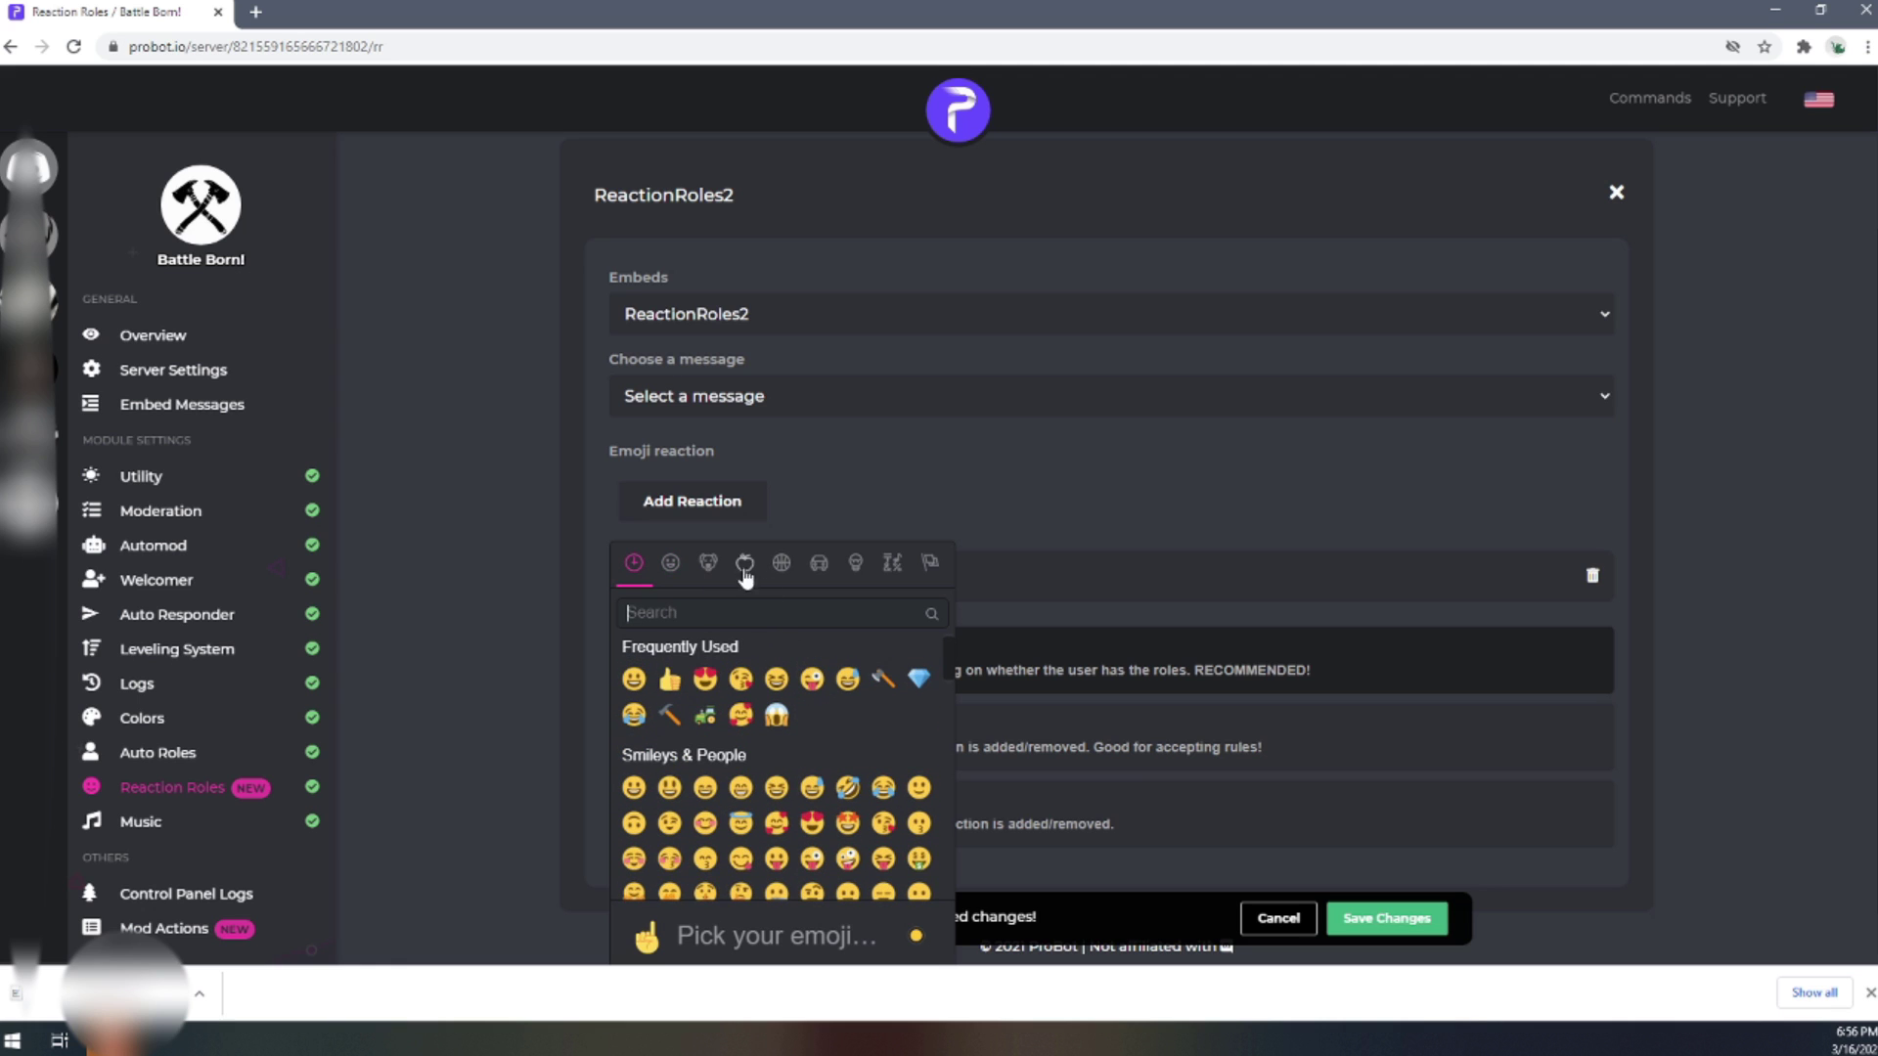
text(leader)
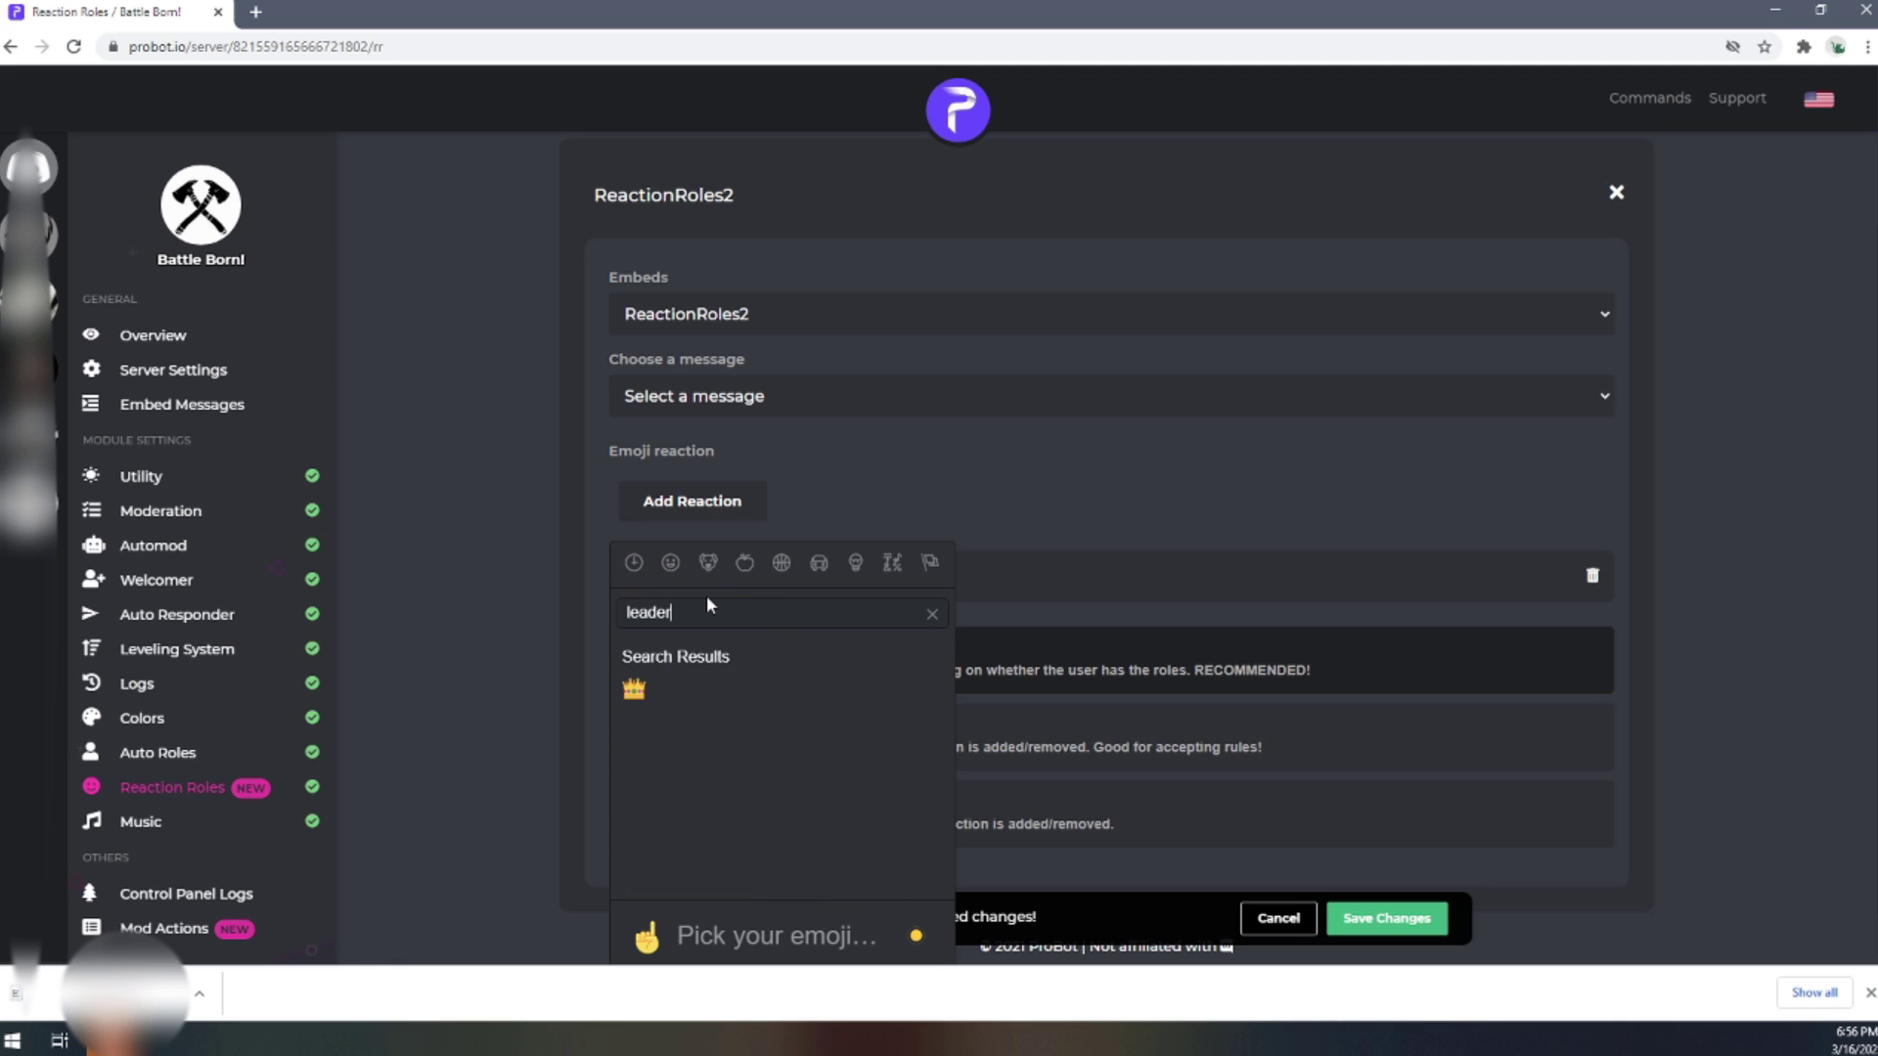
click(634, 689)
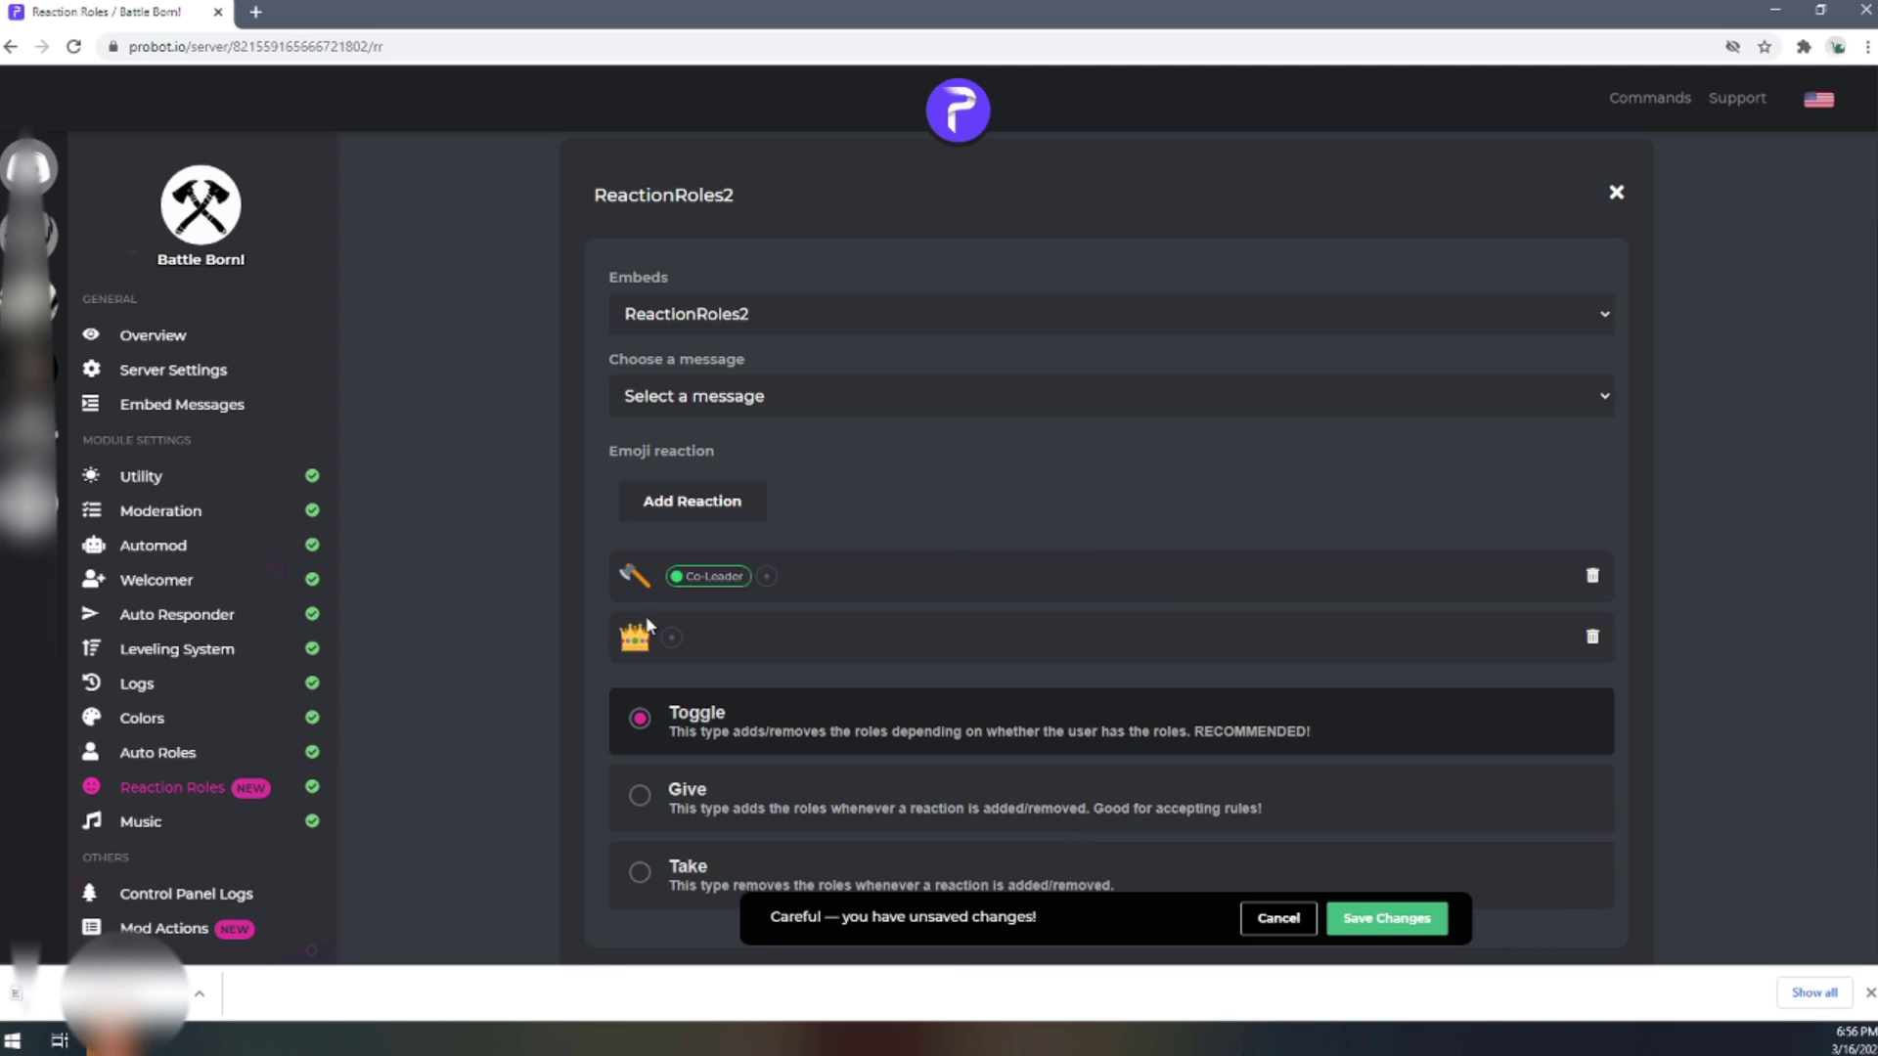
click(671, 637)
click(754, 749)
- Search the emojis for "comm" for a third reaction, and clear the search
click(703, 518)
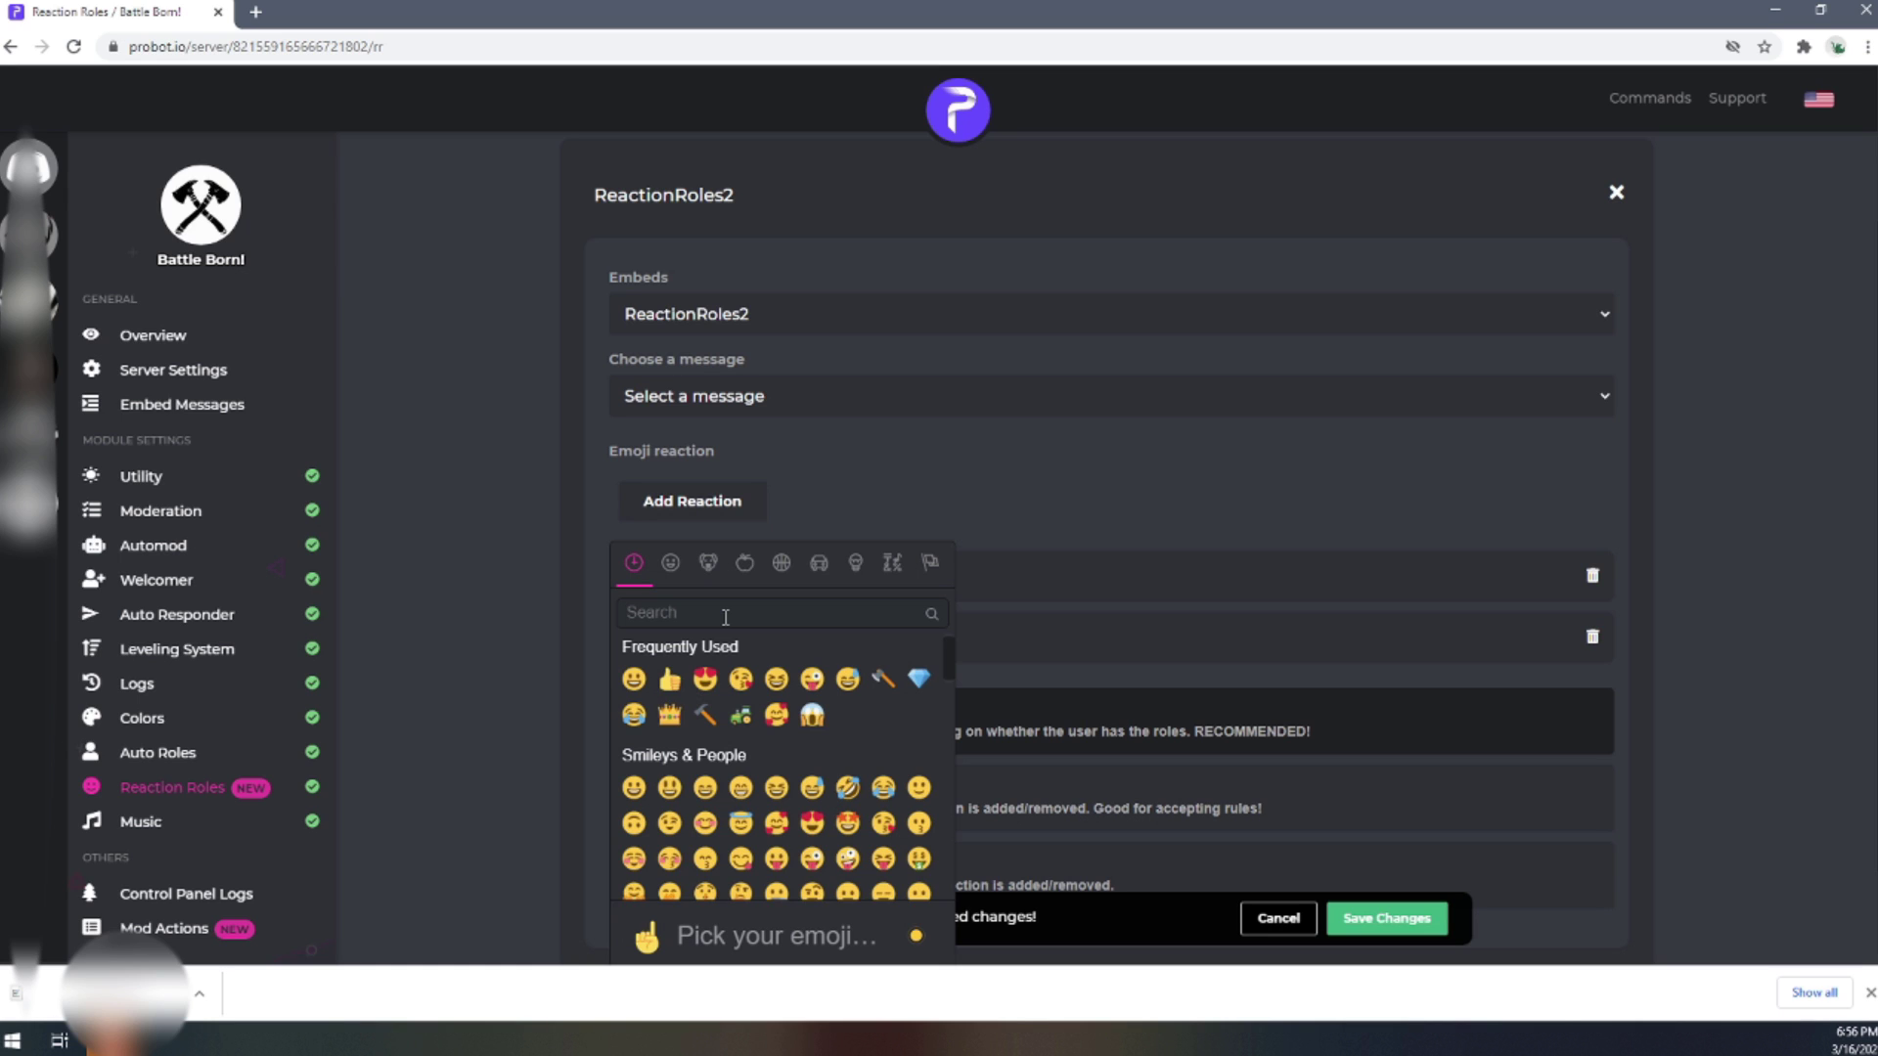
text(comm)
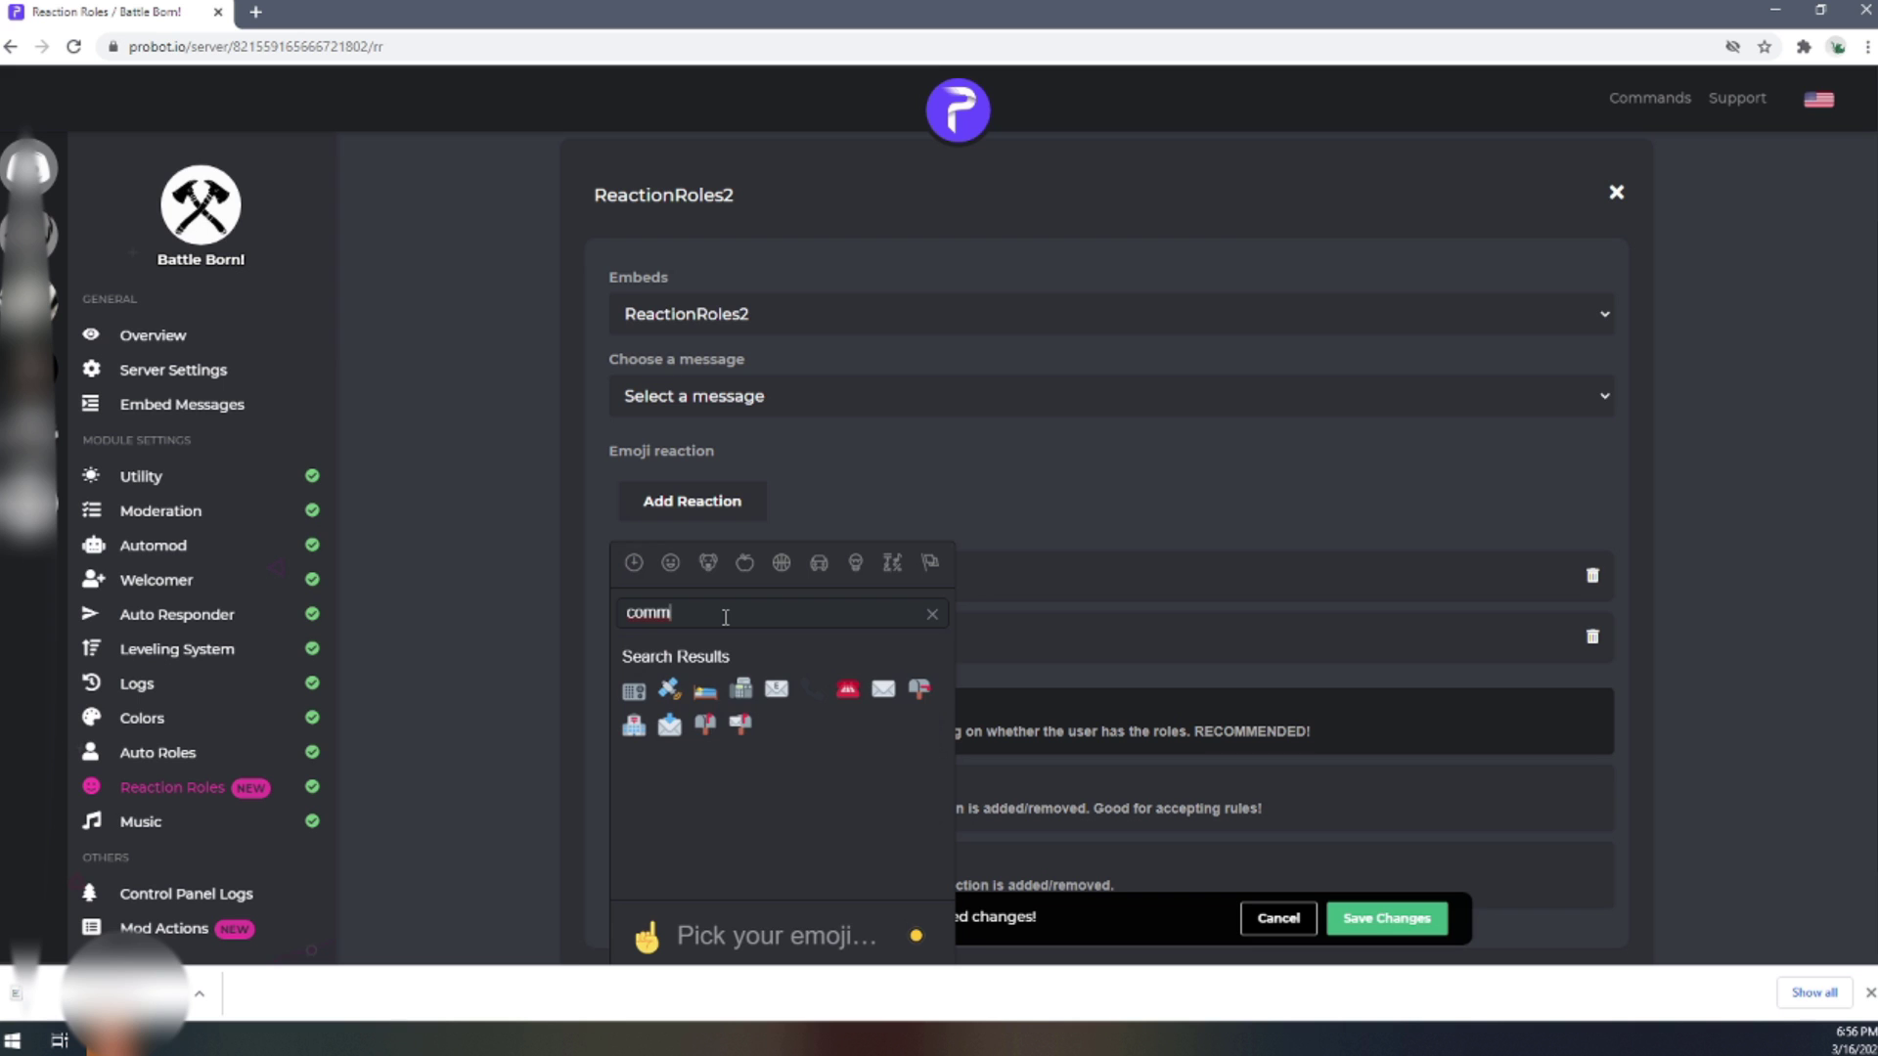
key(BackSpace)
key(BackSpace)
key(BackSpace)
key(BackSpace)
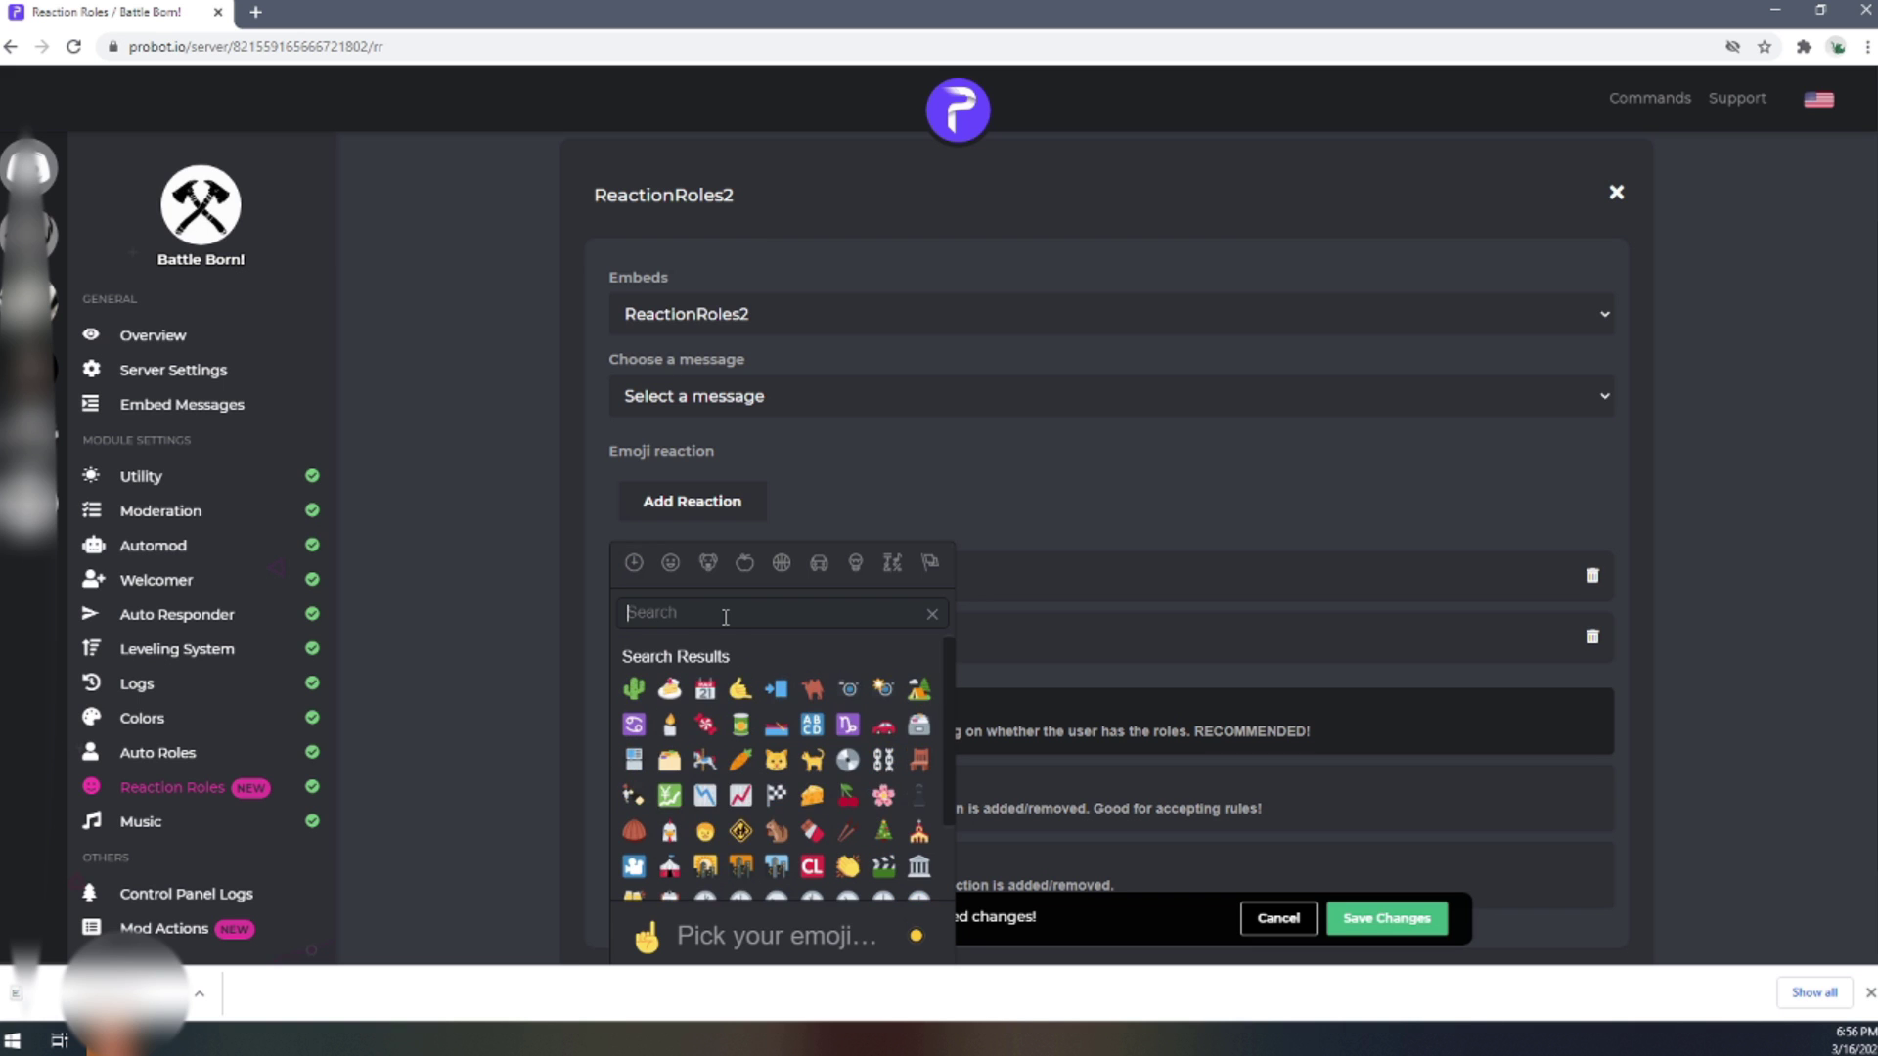
- Add the monkey face emoji from Animals & Nature as a reaction and assign it the In Training role
scroll(778, 748, down, 3)
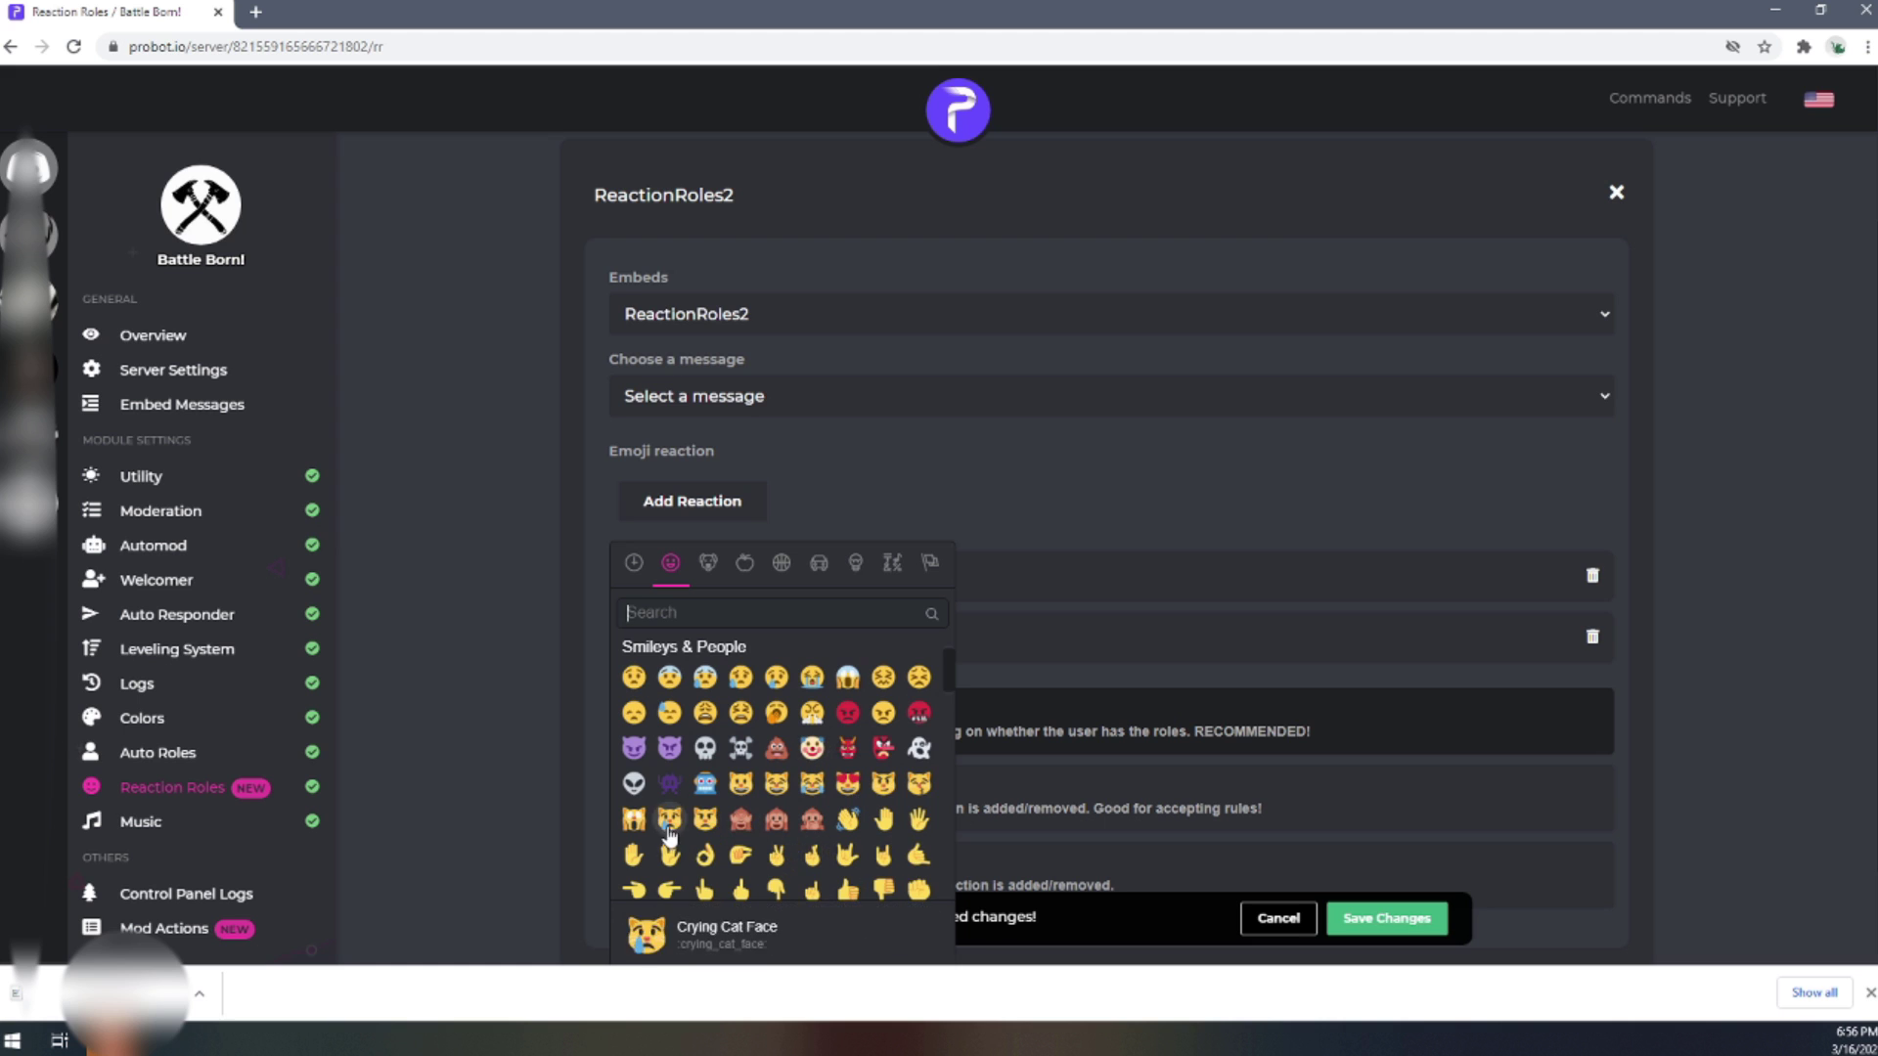
scroll(859, 729, down, 1)
scroll(859, 728, down, 2)
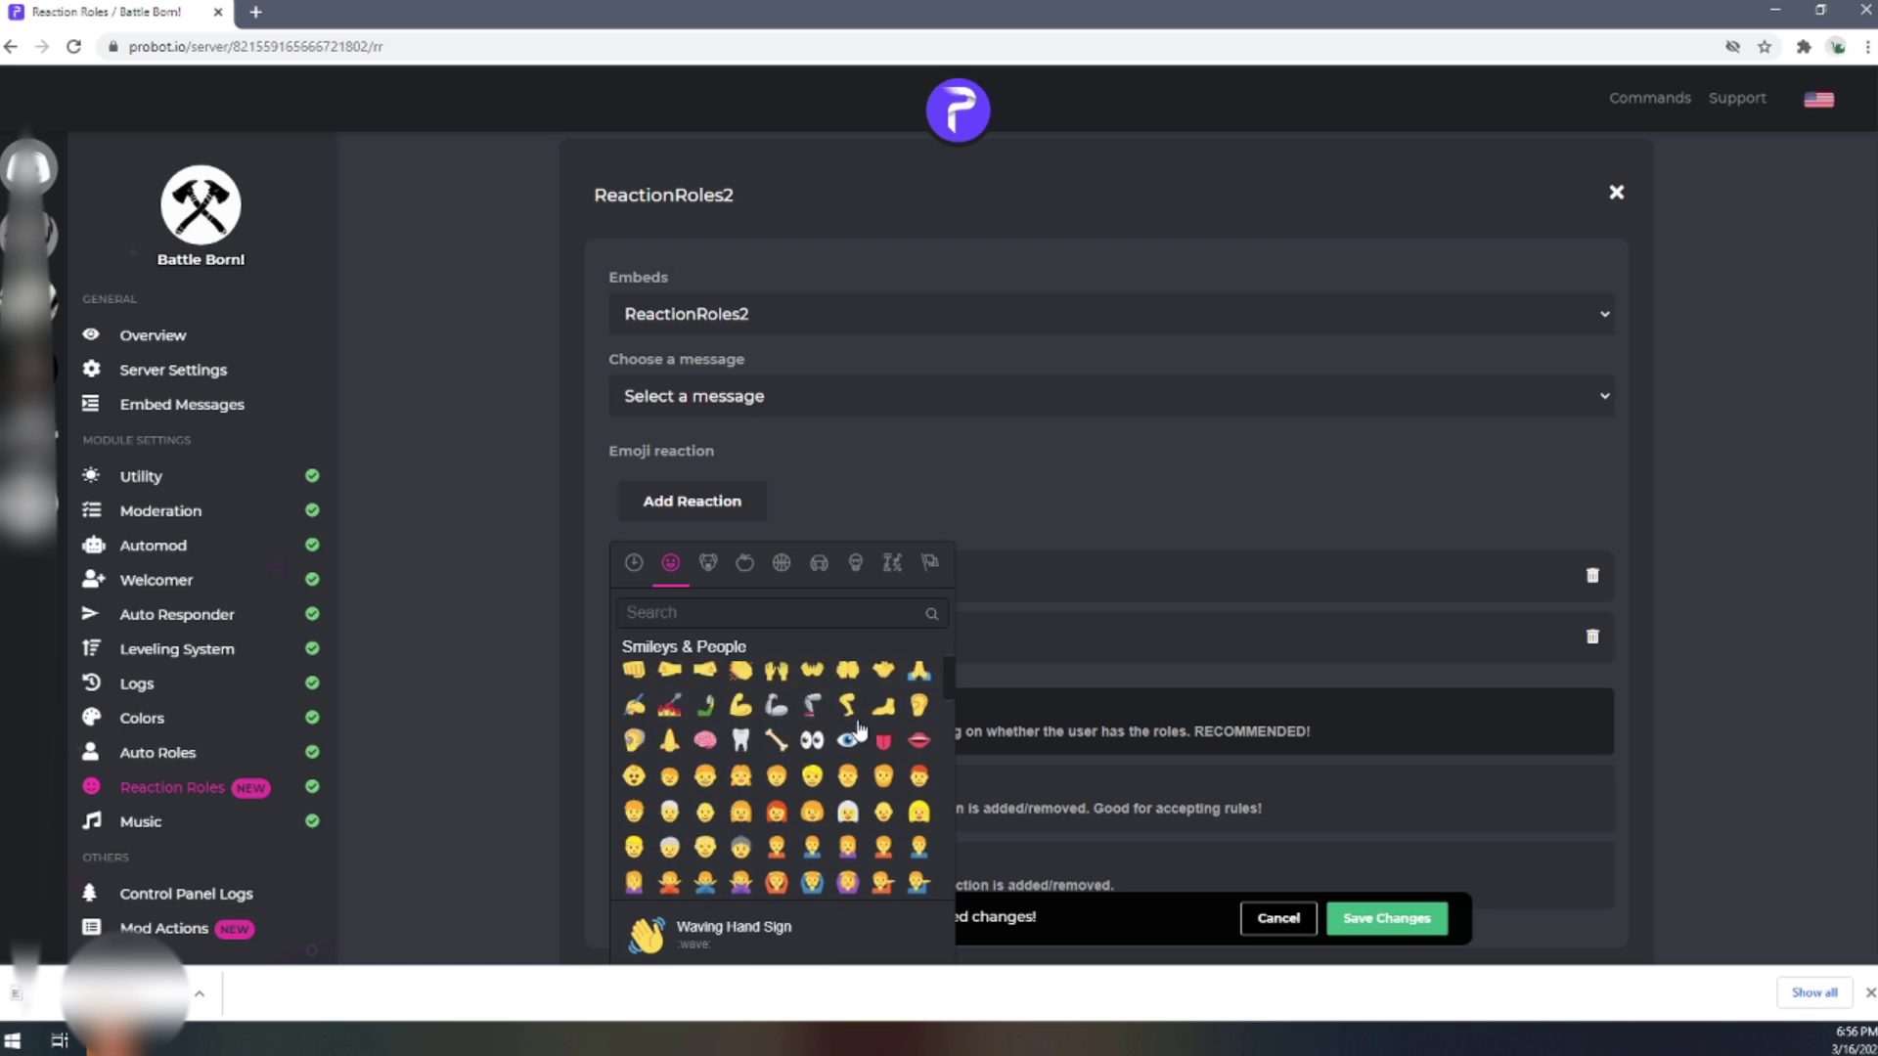
scroll(859, 746, down, 1)
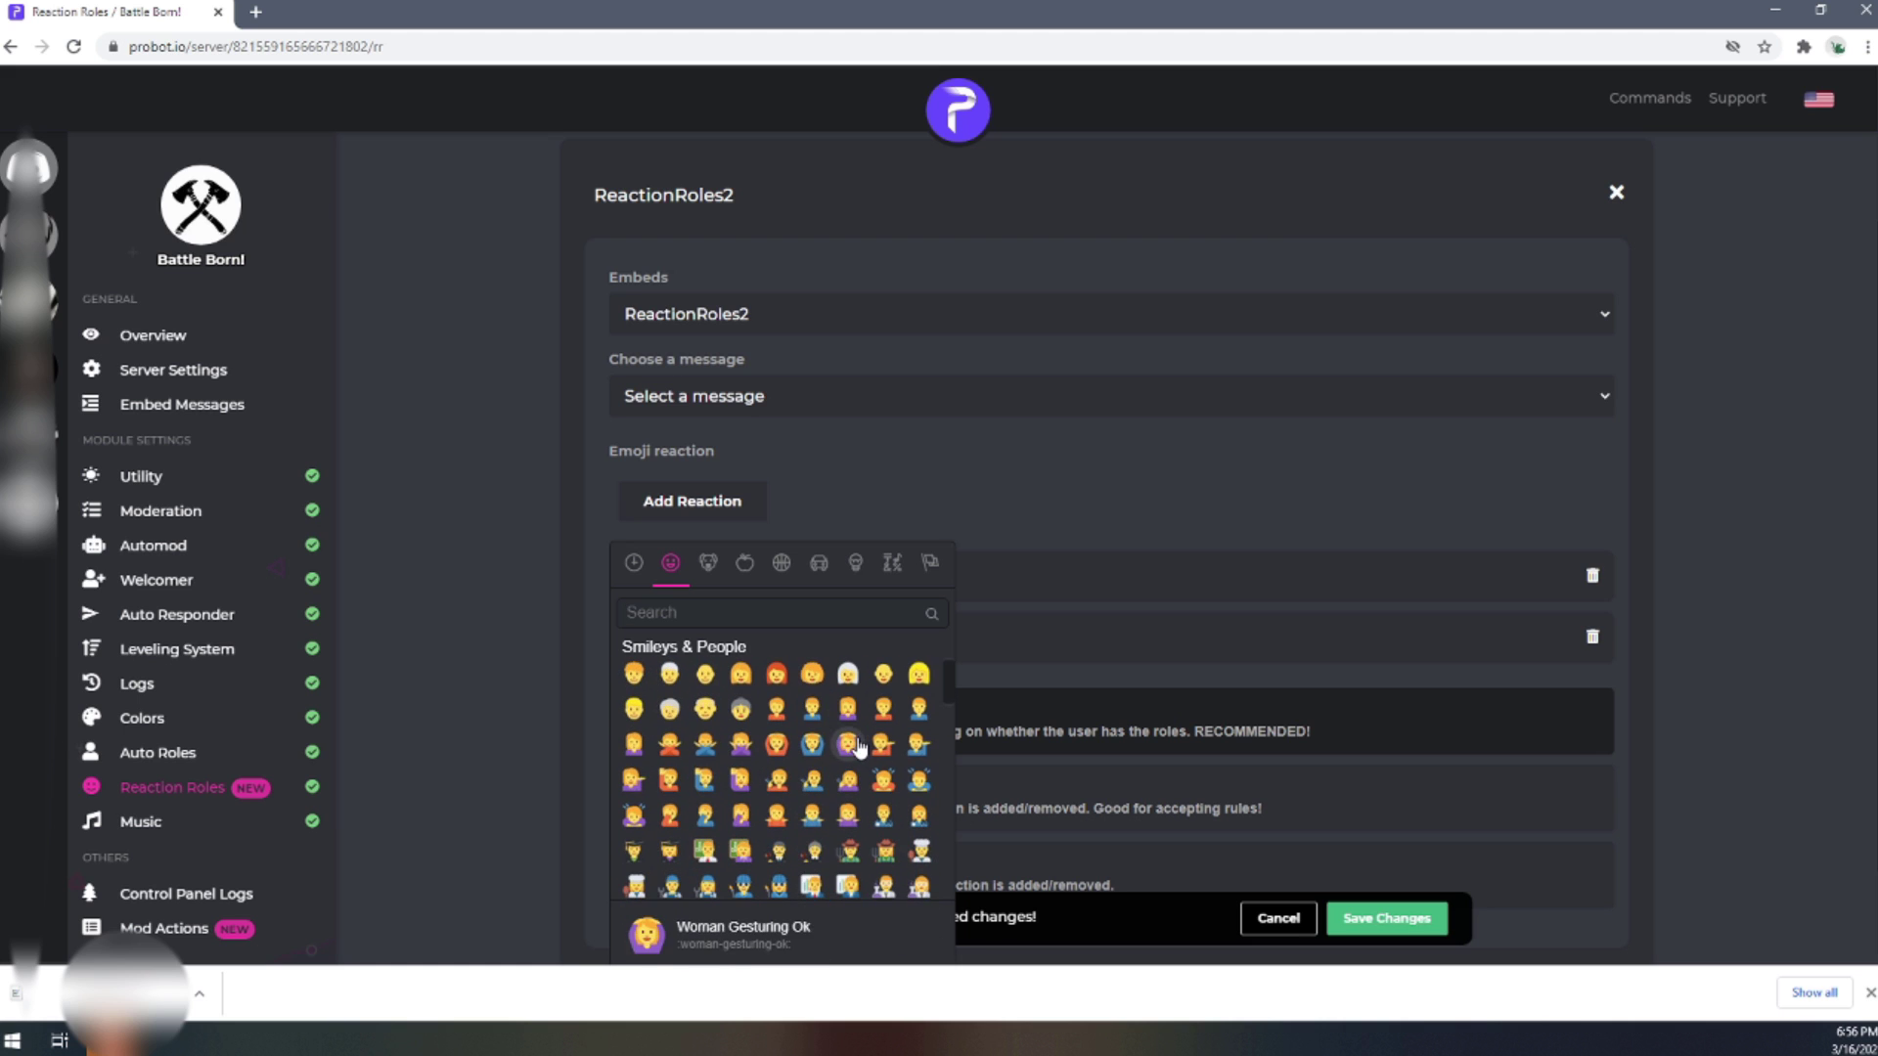
scroll(859, 746, down, 1)
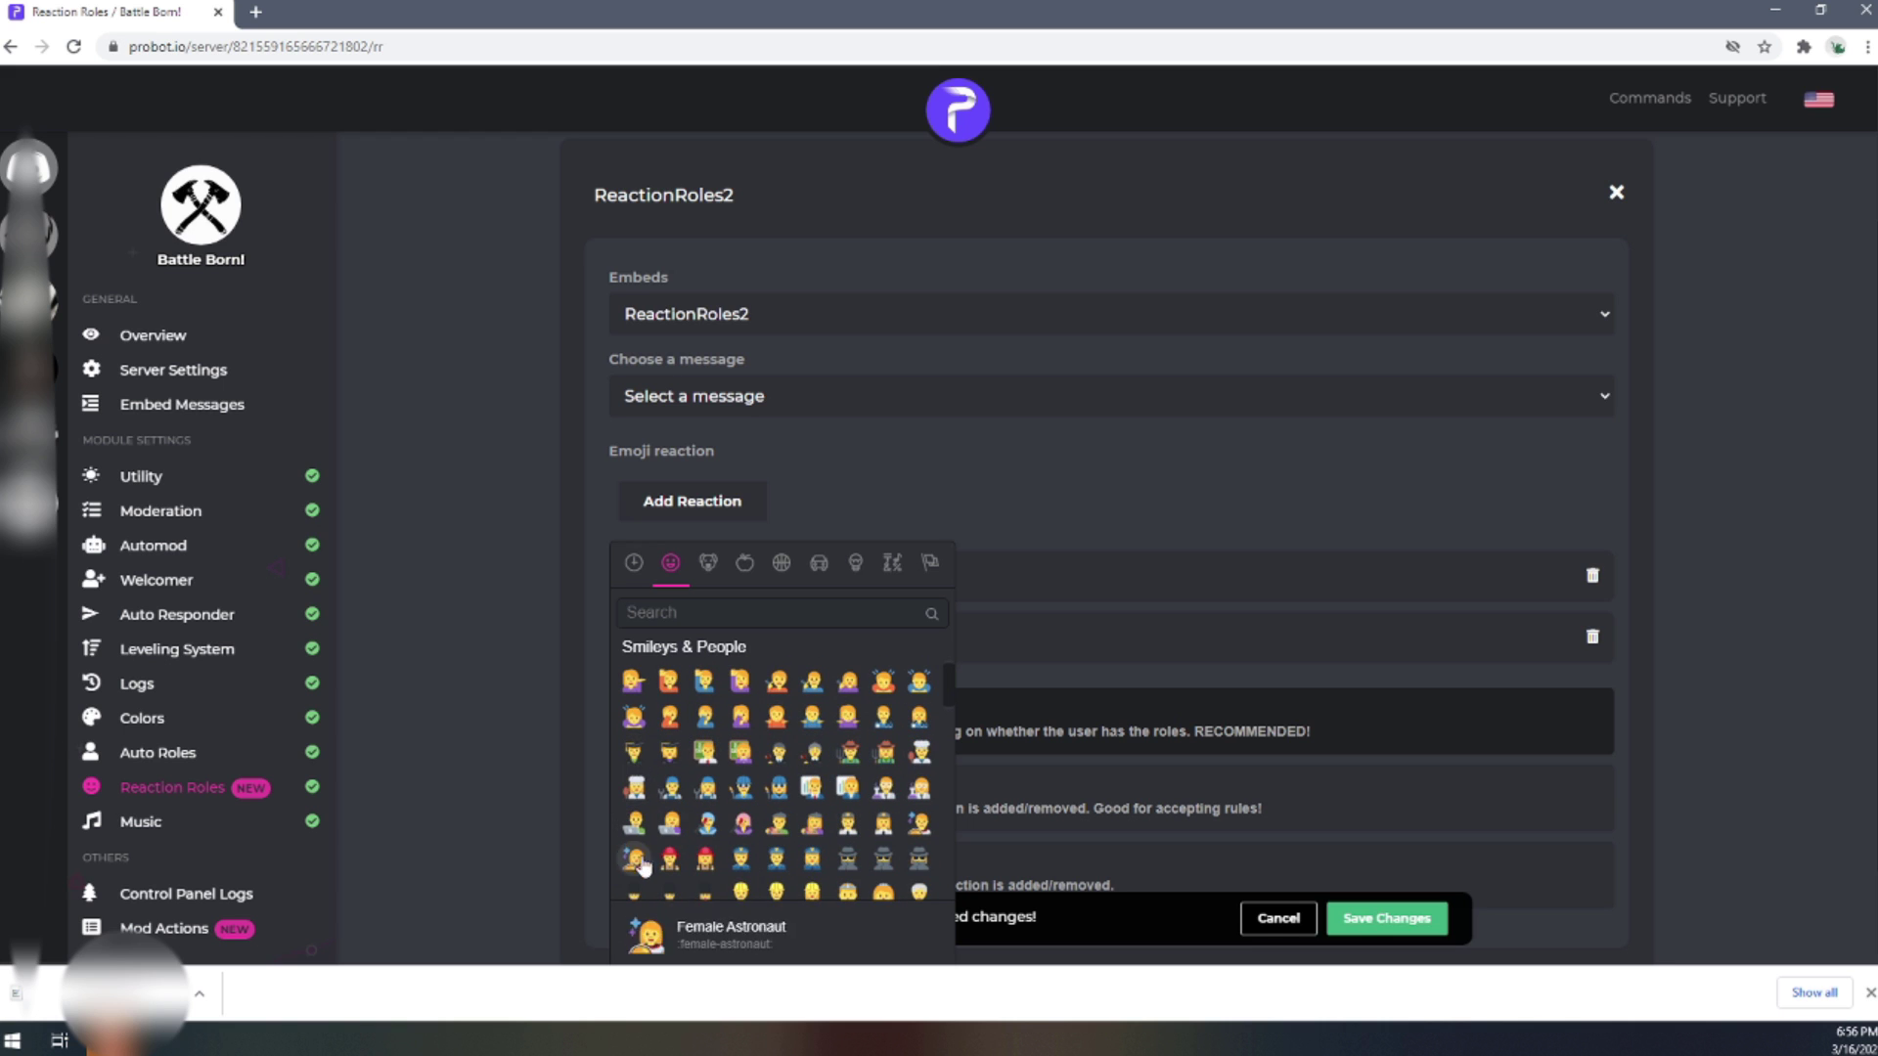
scroll(787, 800, down, 2)
scroll(763, 807, down, 5)
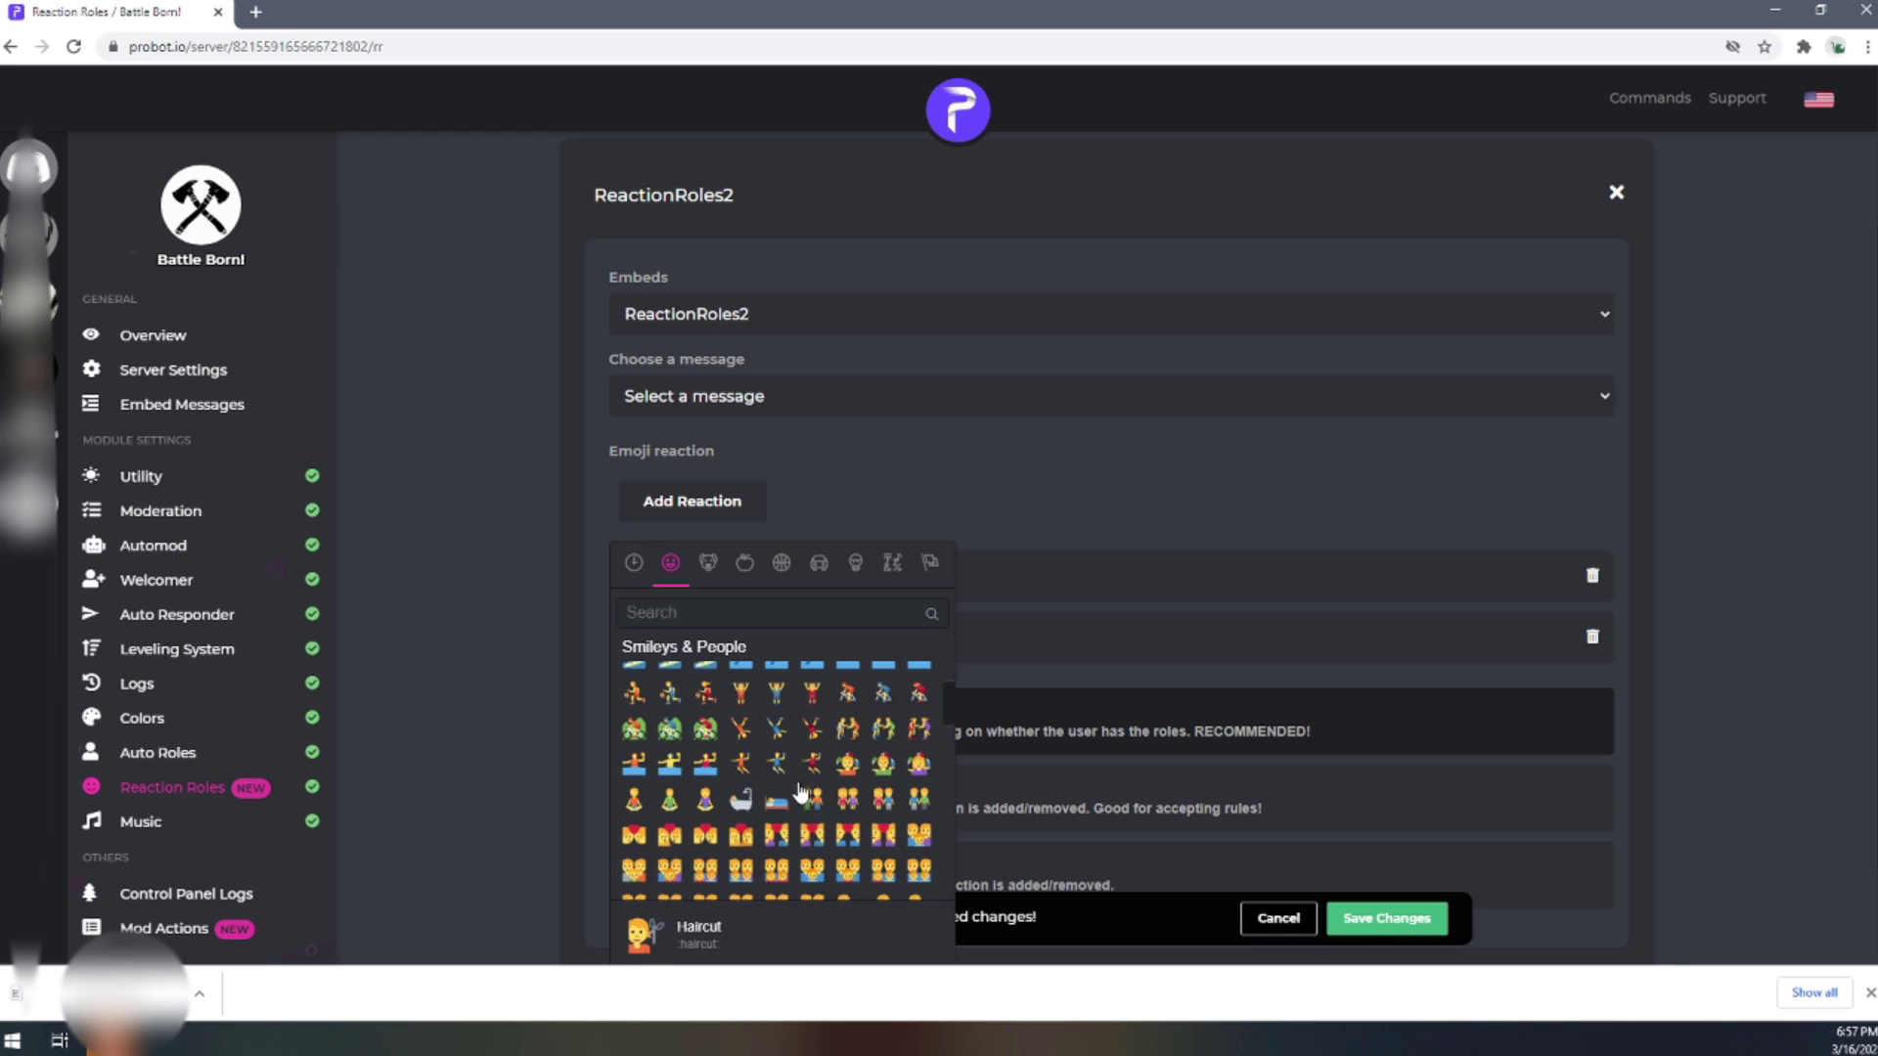
scroll(753, 797, down, 2)
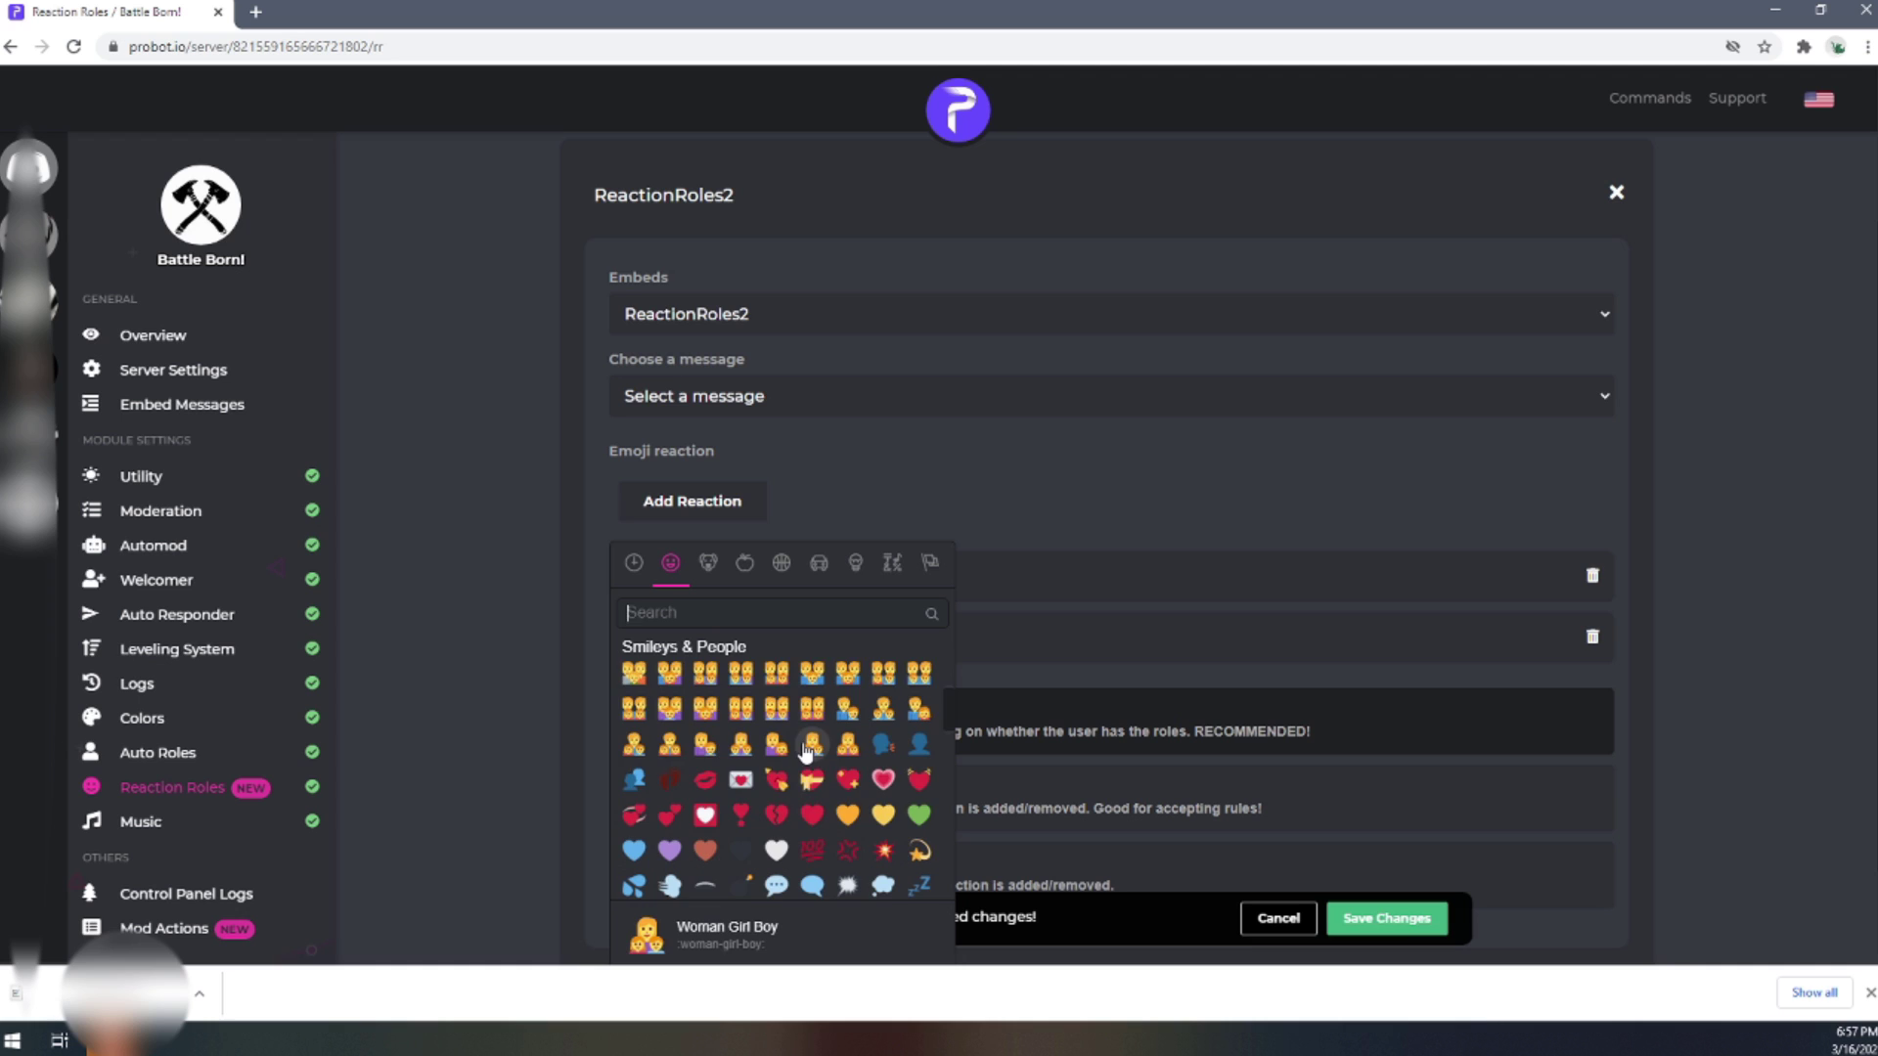
scroll(797, 763, down, 2)
scroll(805, 750, down, 1)
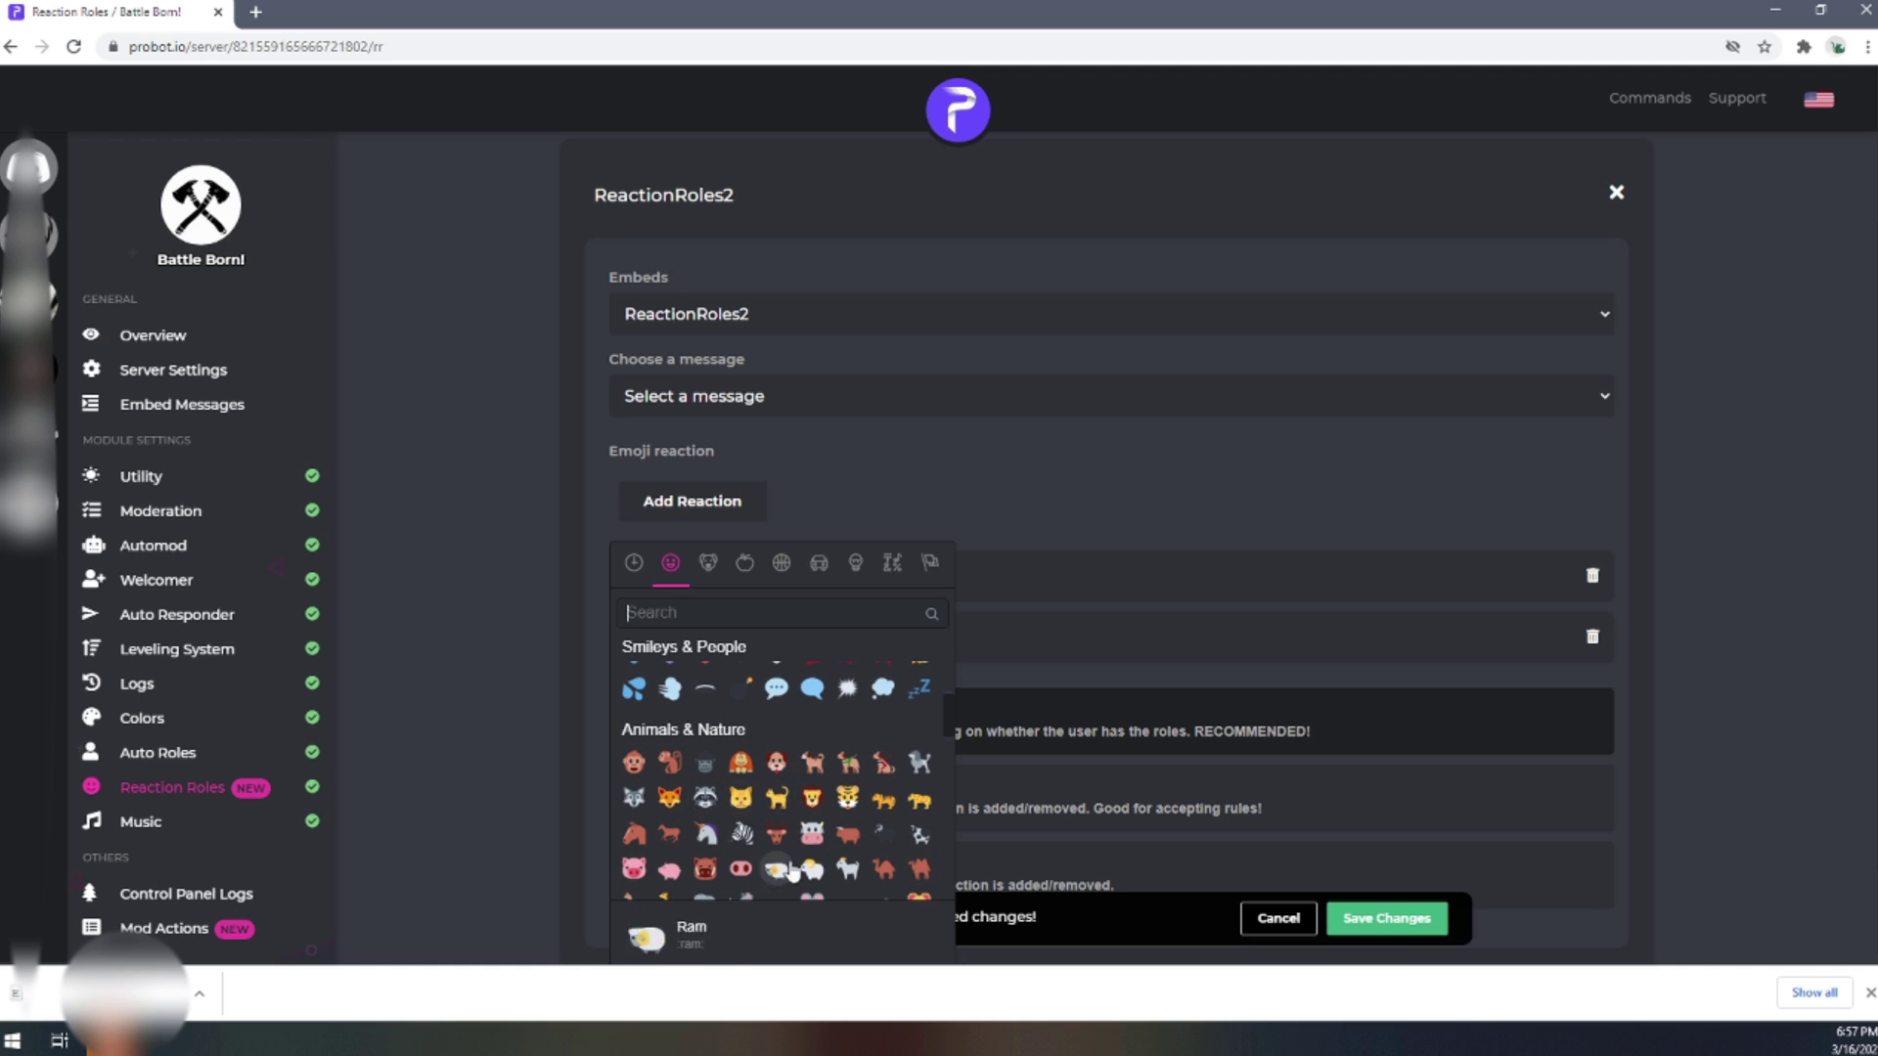
click(634, 762)
click(675, 701)
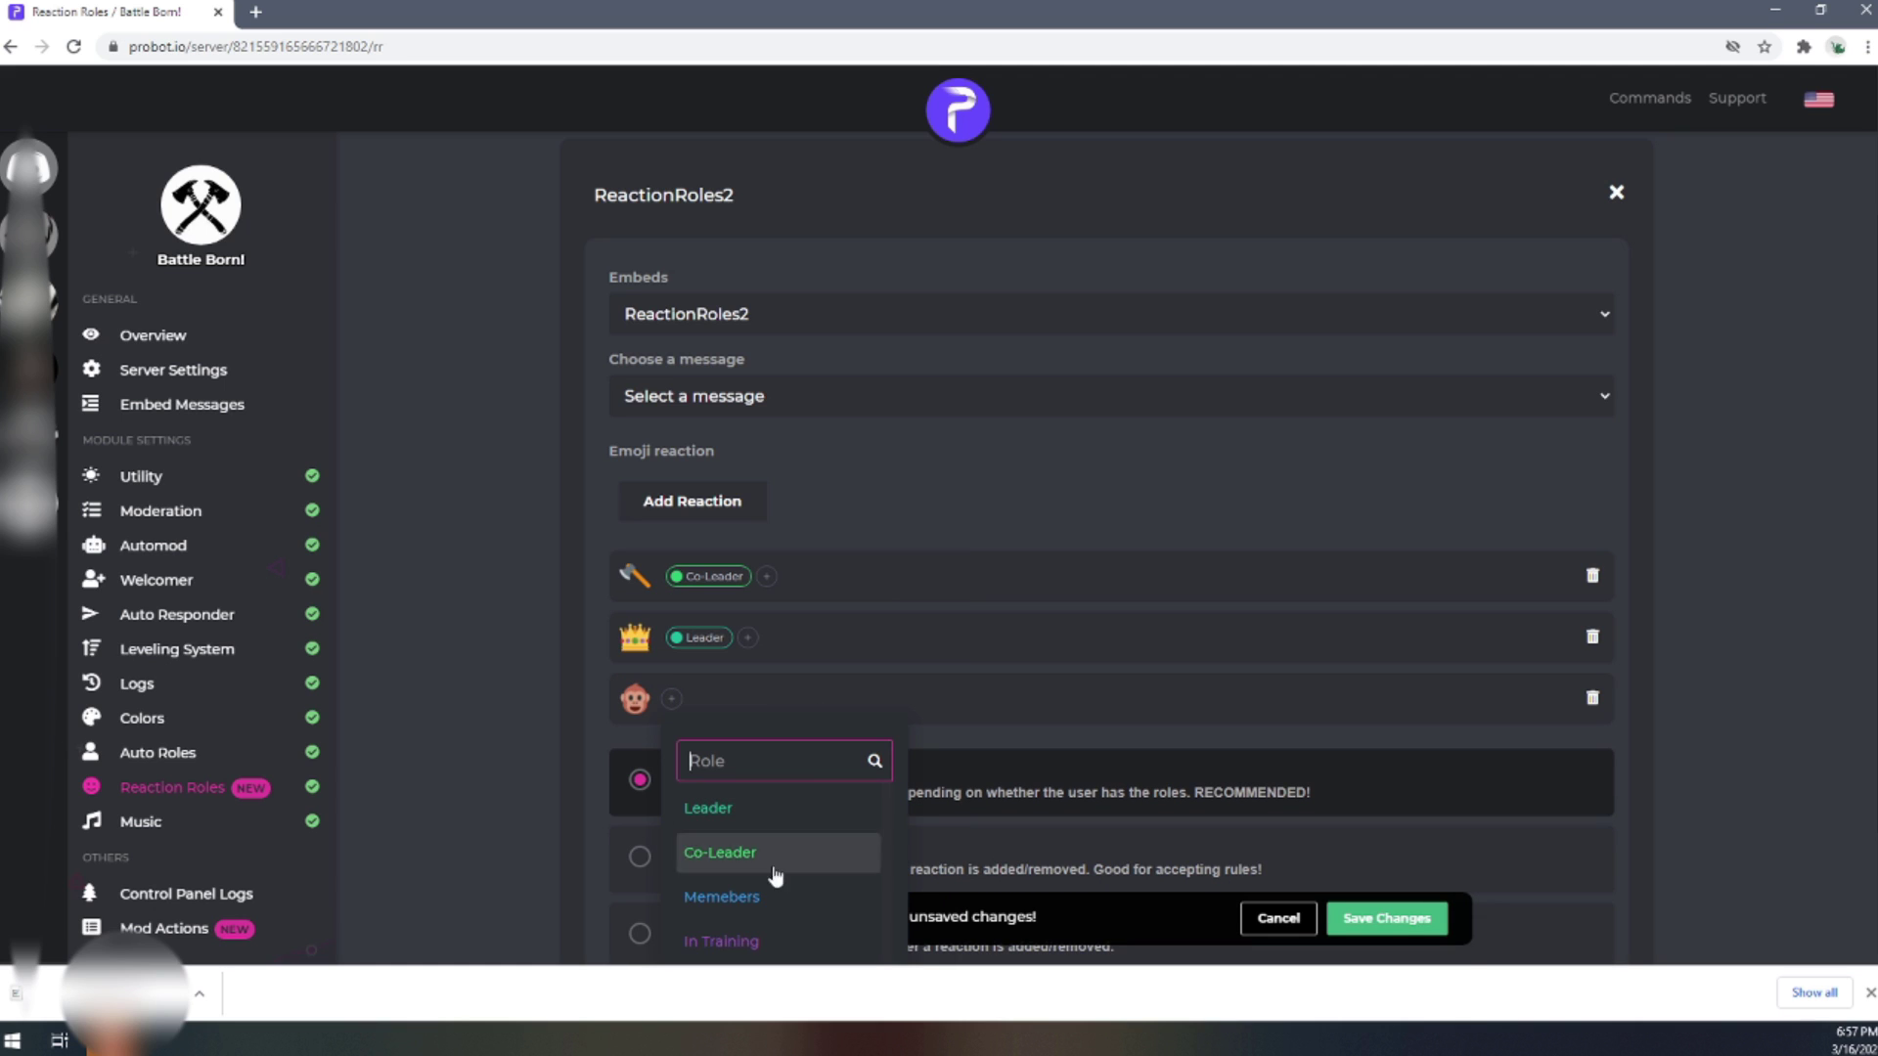
click(787, 944)
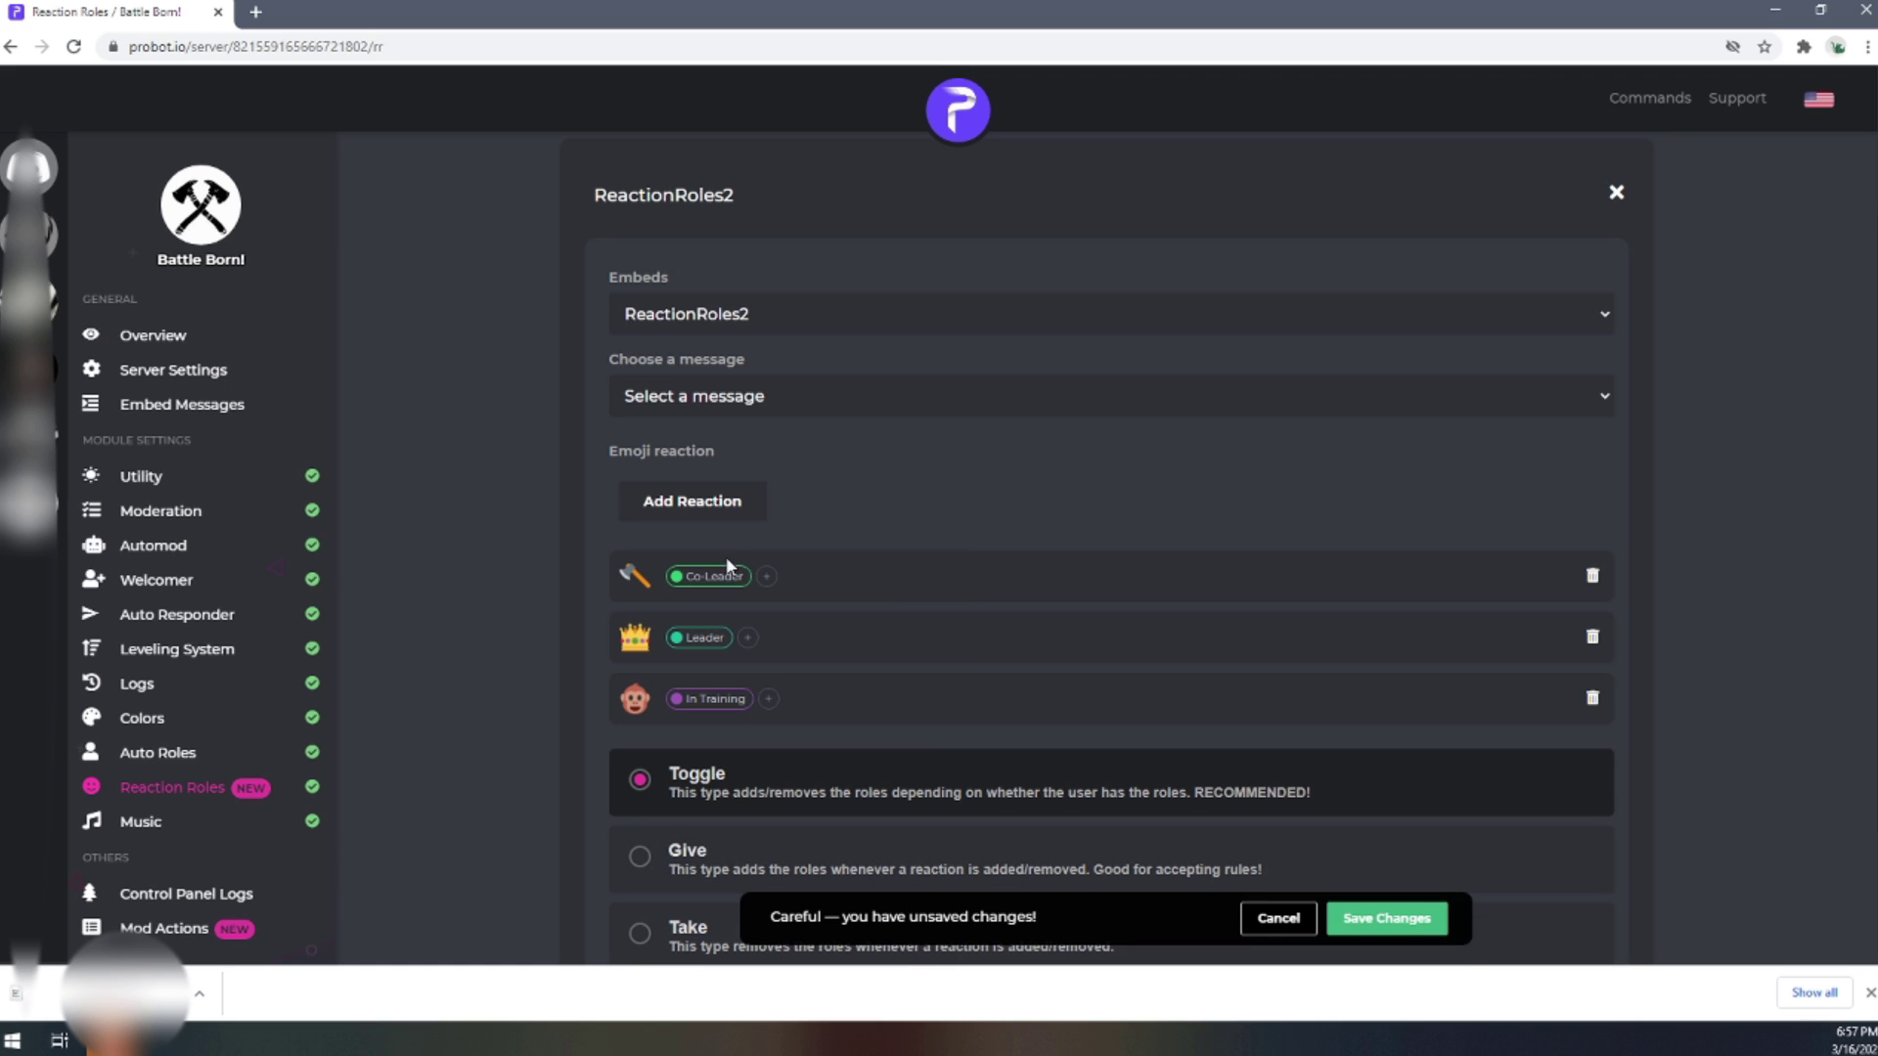
- Add the martial arts uniform emoji from the Activity category as a fourth reaction
click(700, 506)
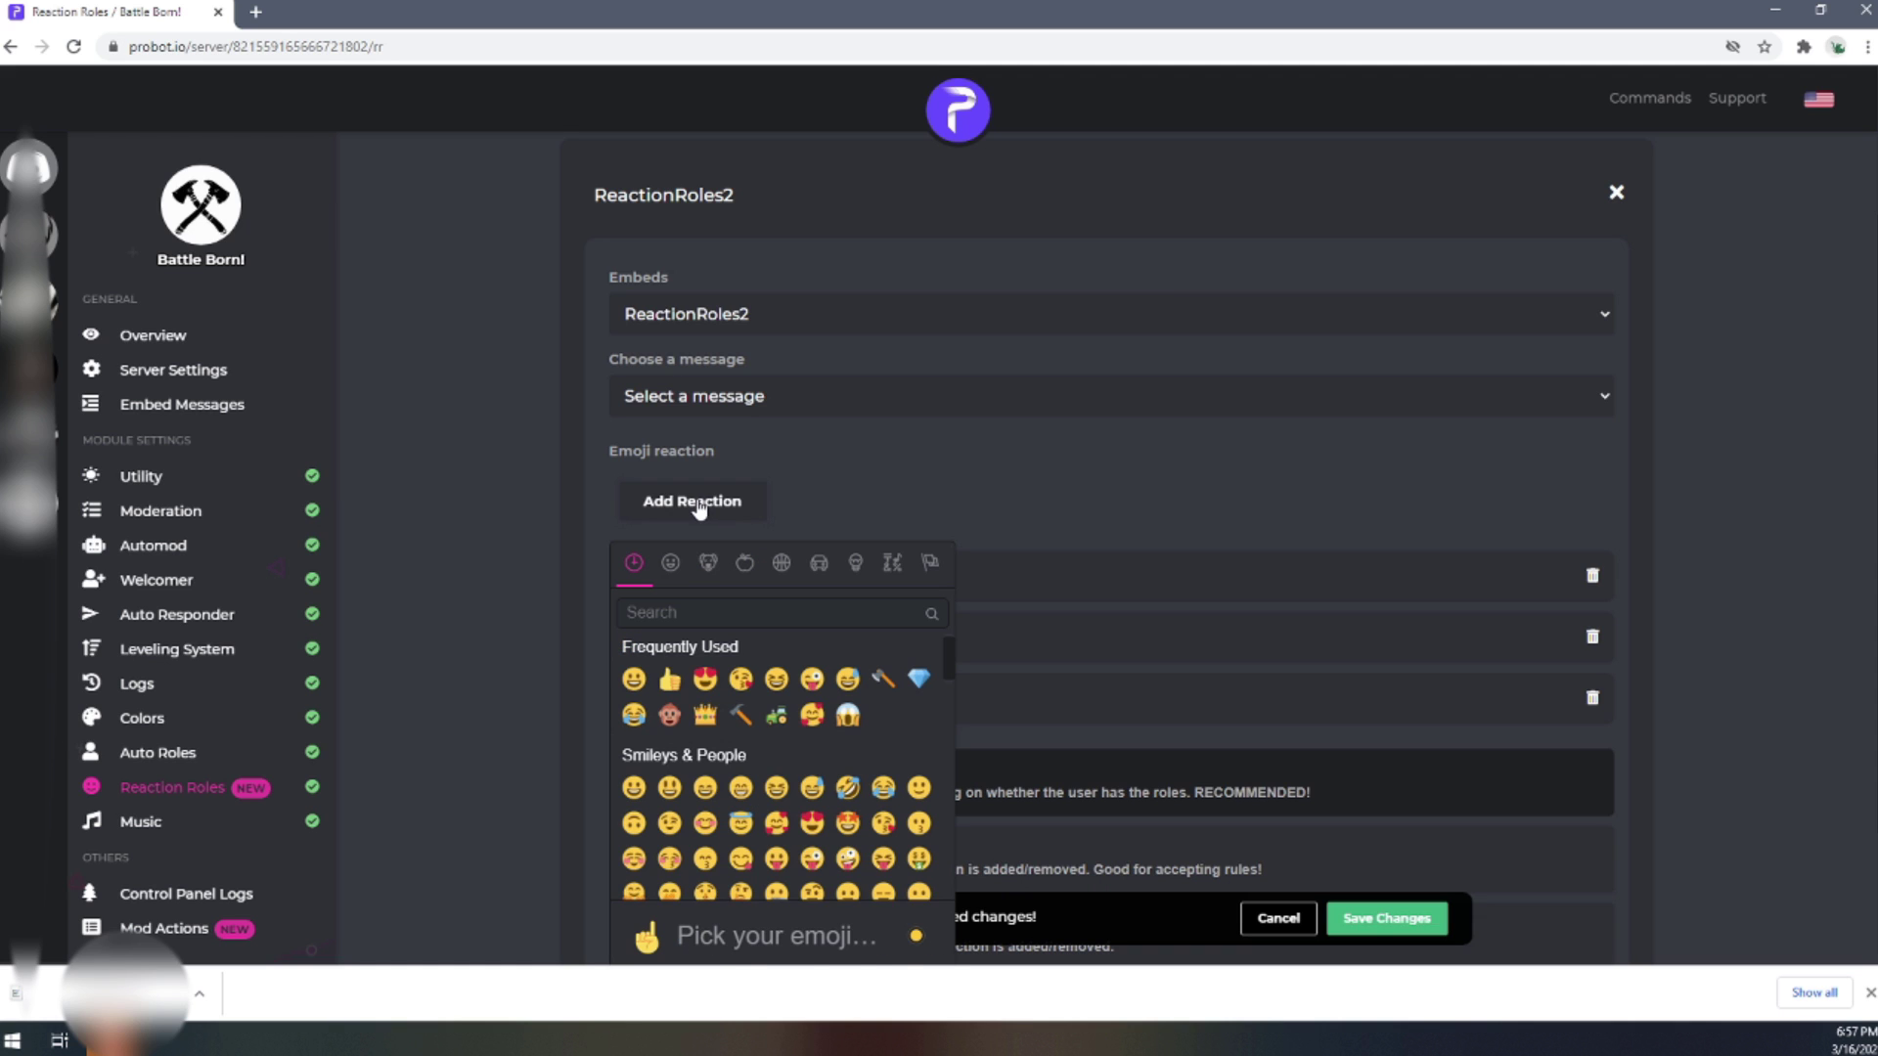
scroll(846, 766, down, 1)
scroll(822, 724, up, 1)
scroll(841, 744, down, 5)
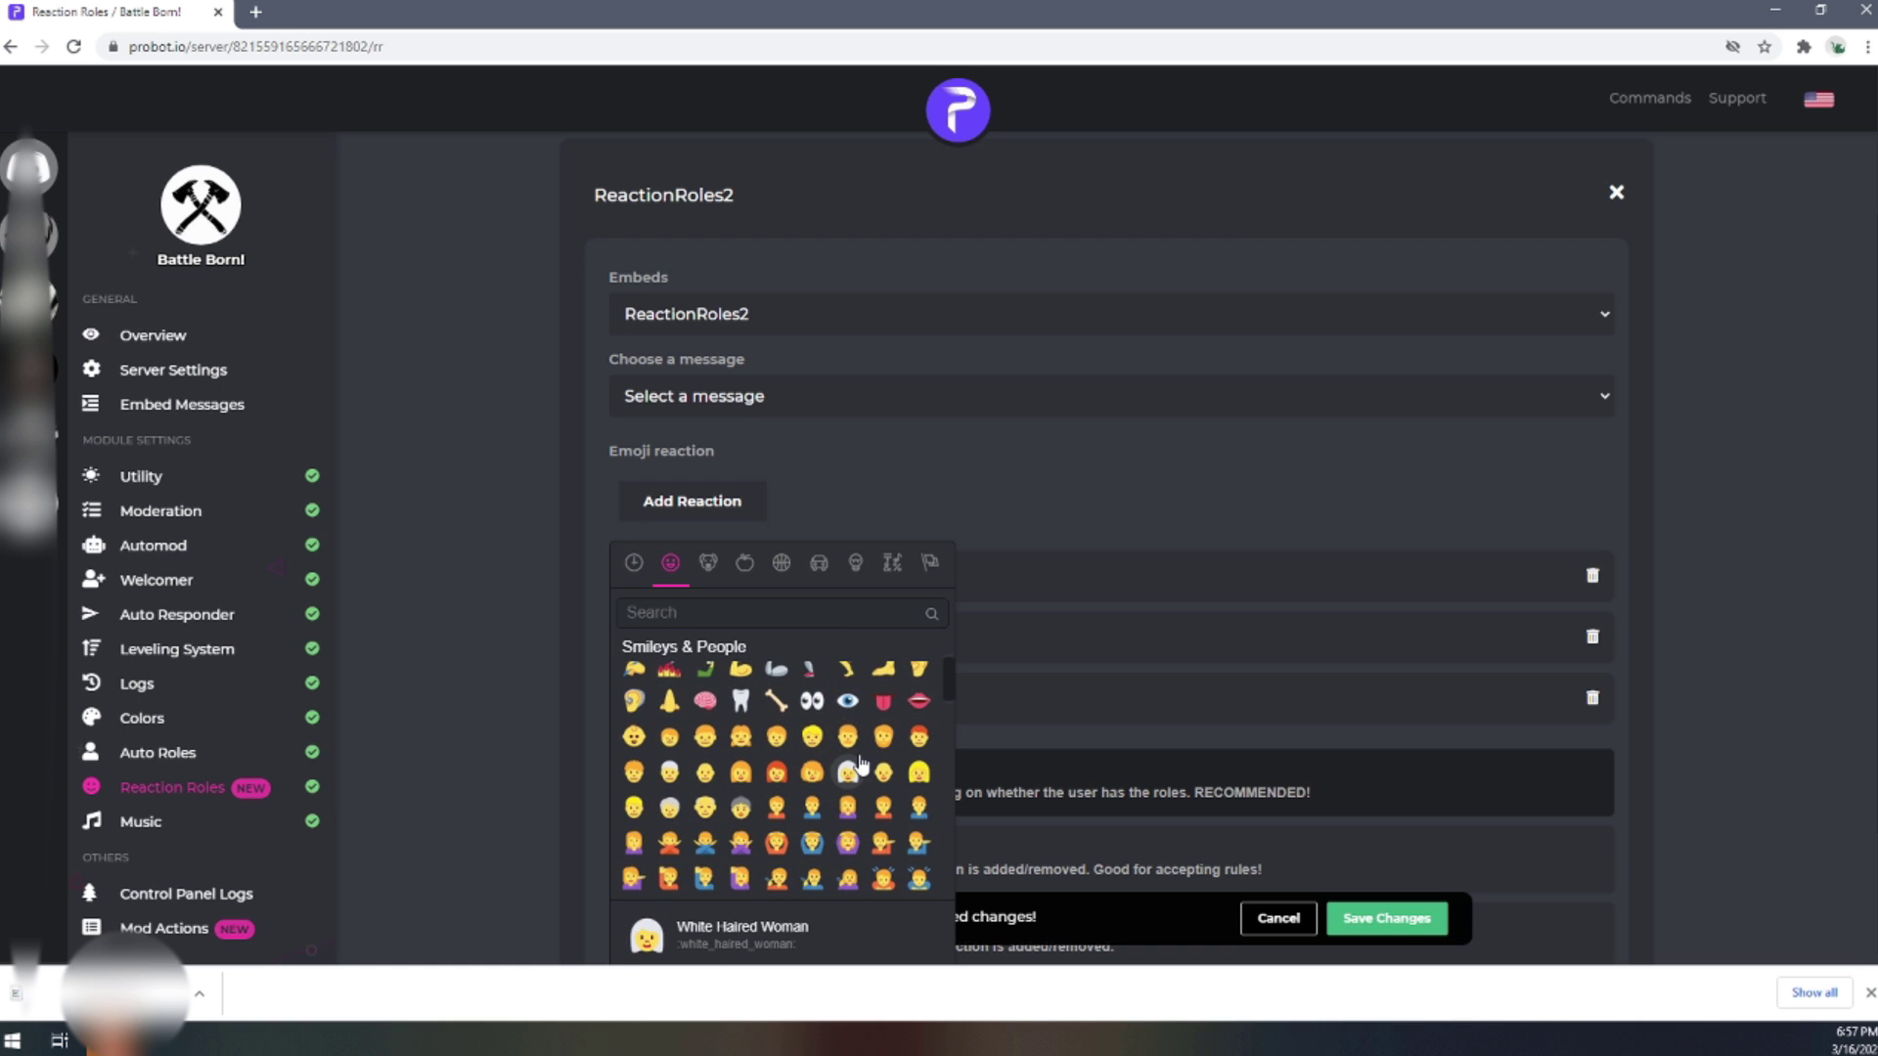
scroll(861, 766, up, 1)
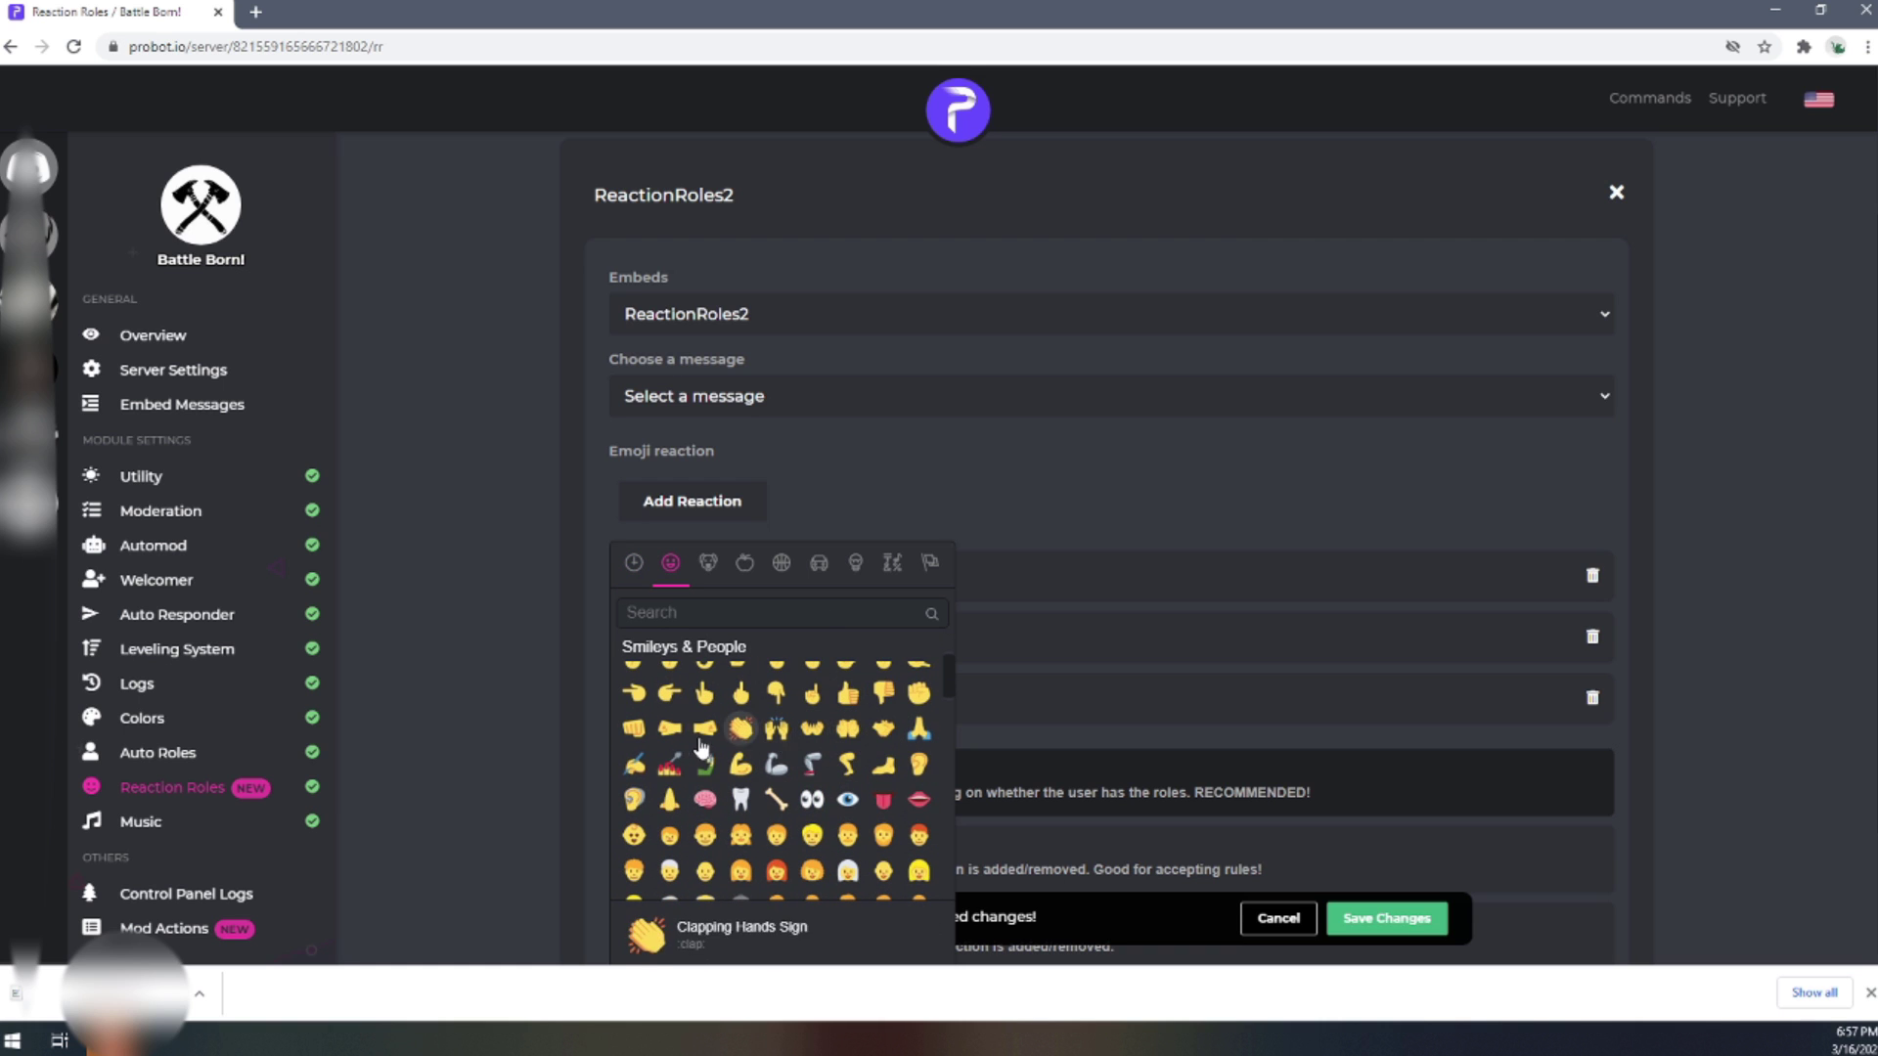
scroll(700, 753, up, 2)
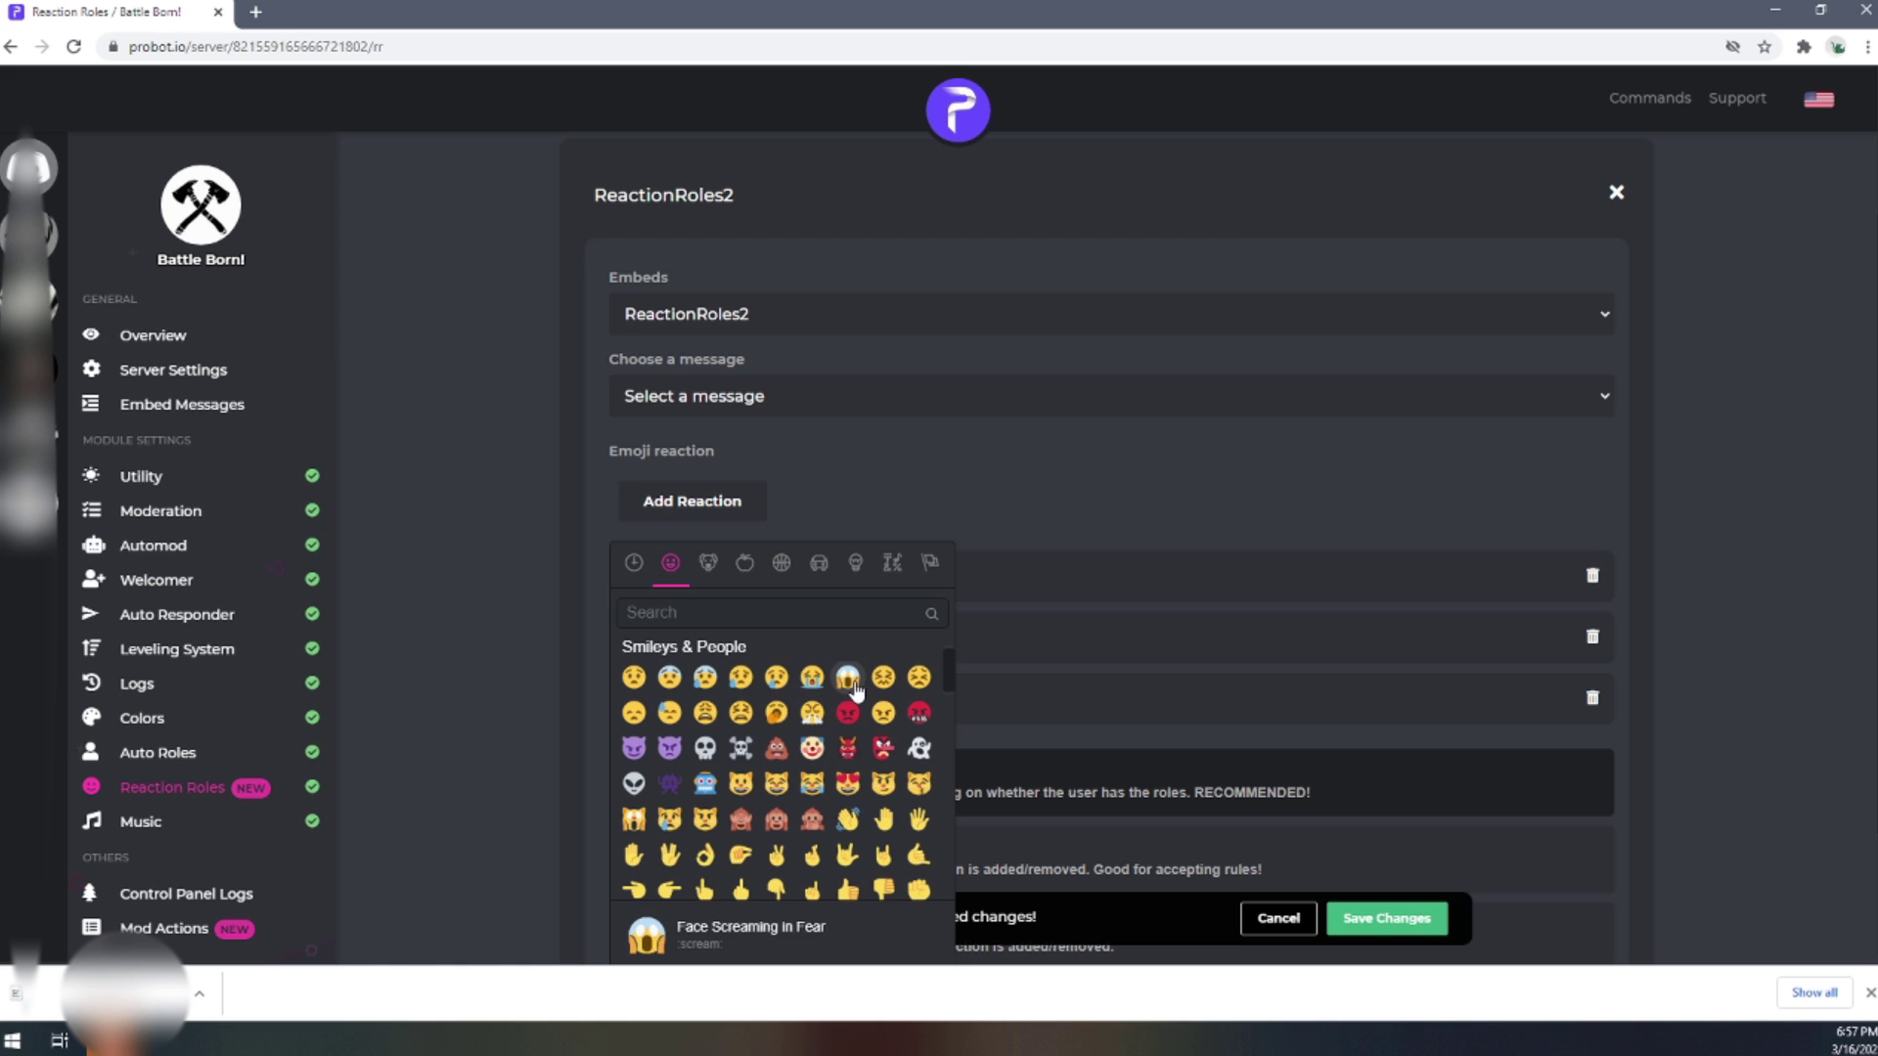
scroll(804, 773, up, 4)
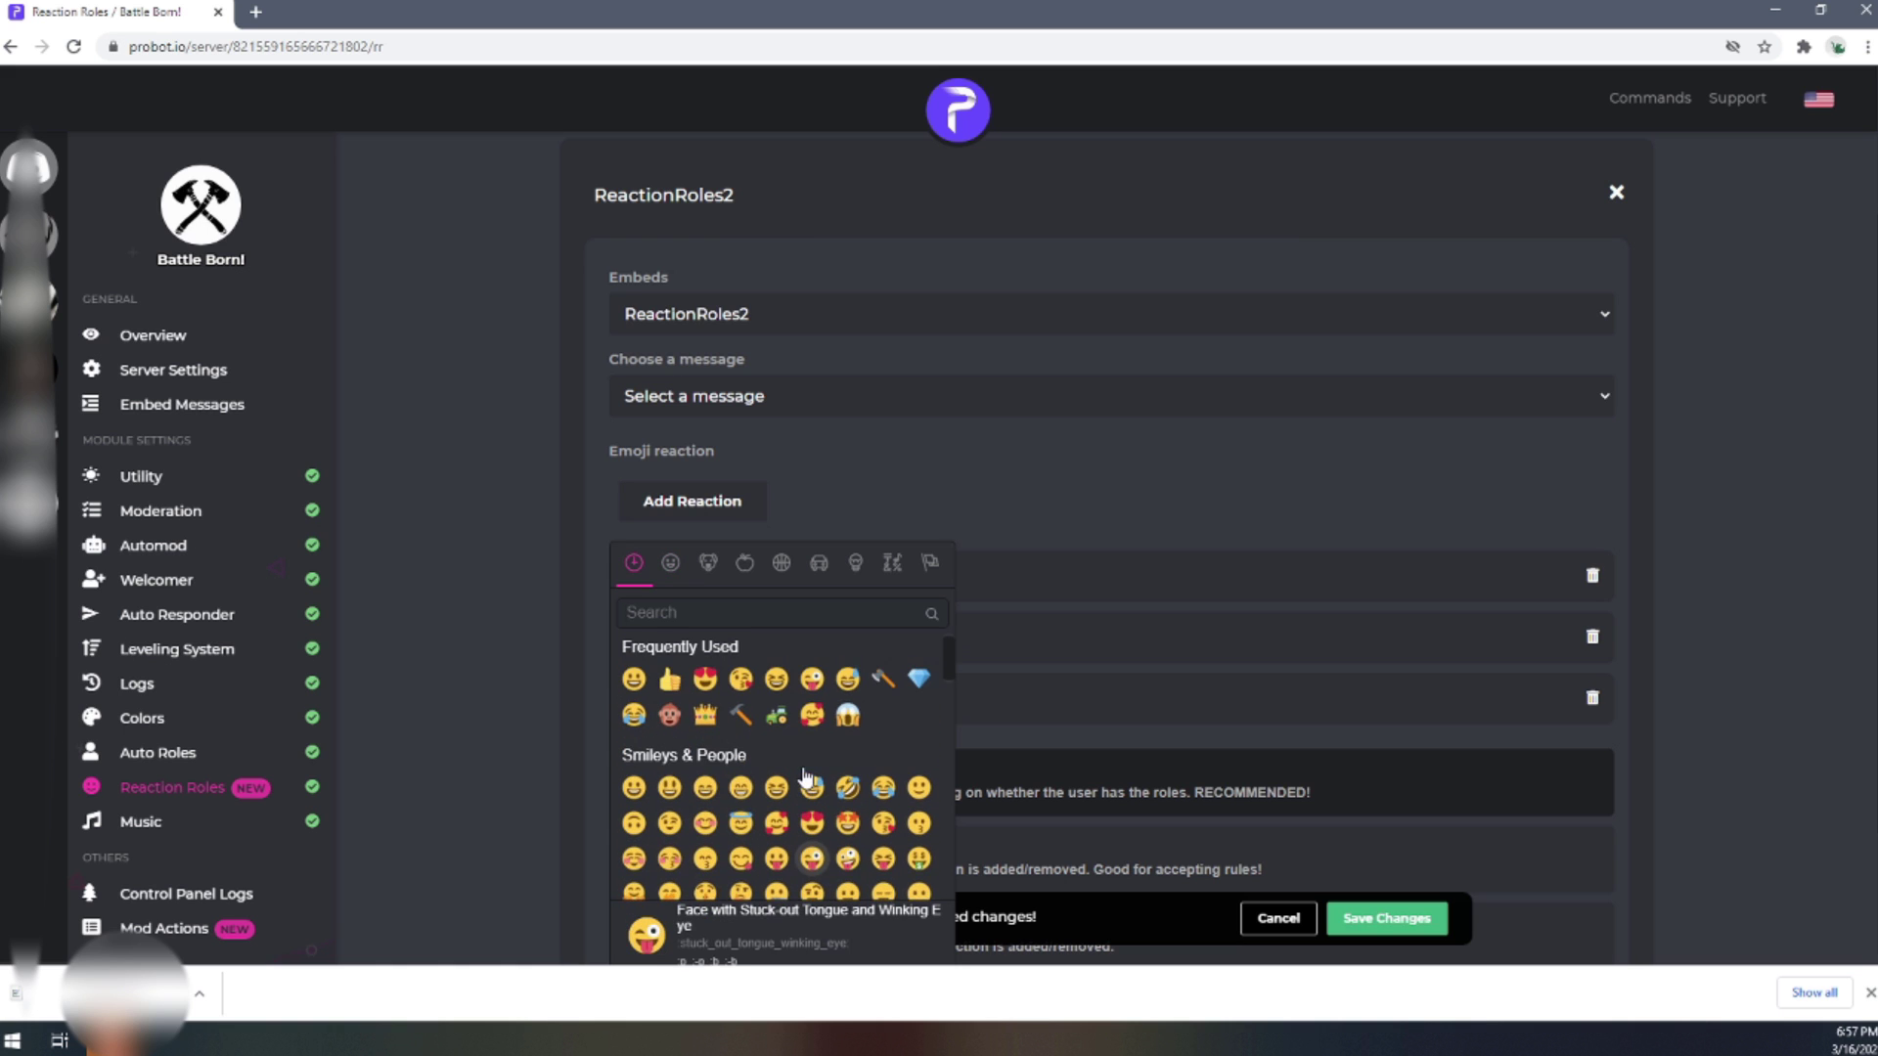
scroll(804, 774, down, 10)
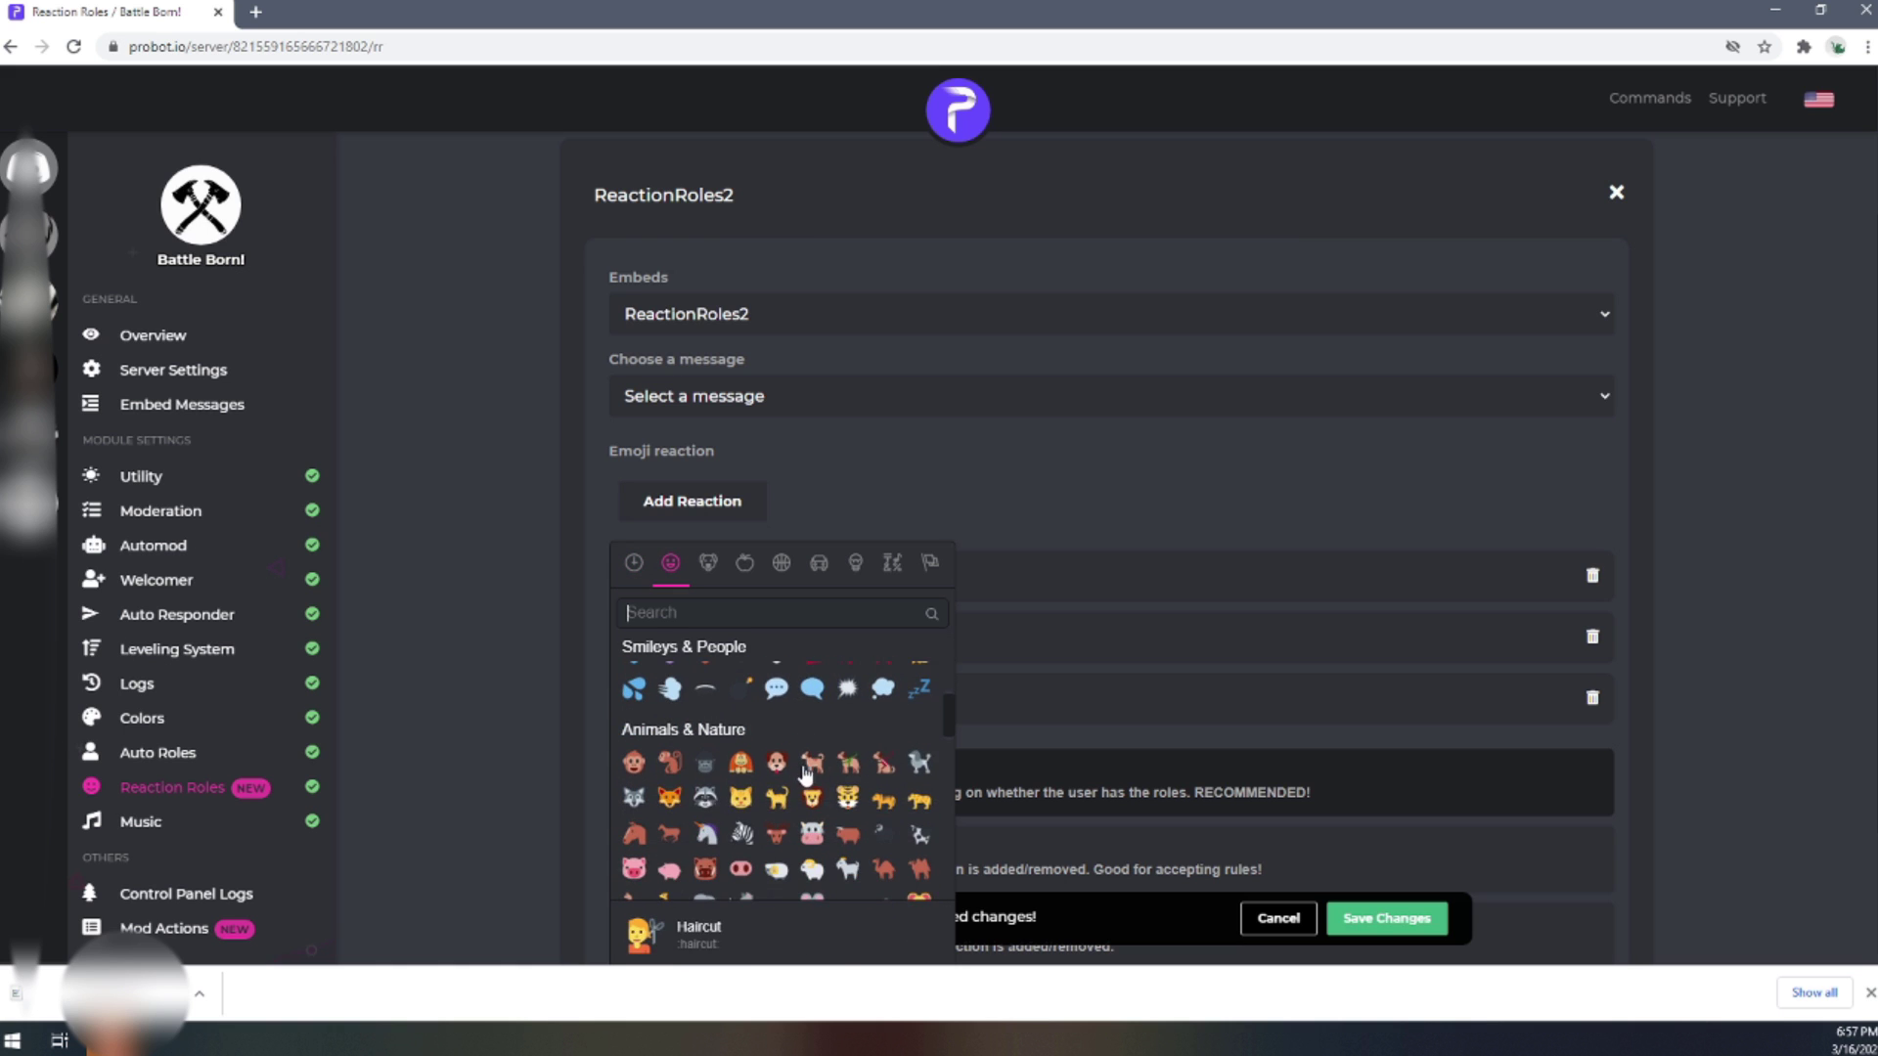
scroll(866, 714, down, 1)
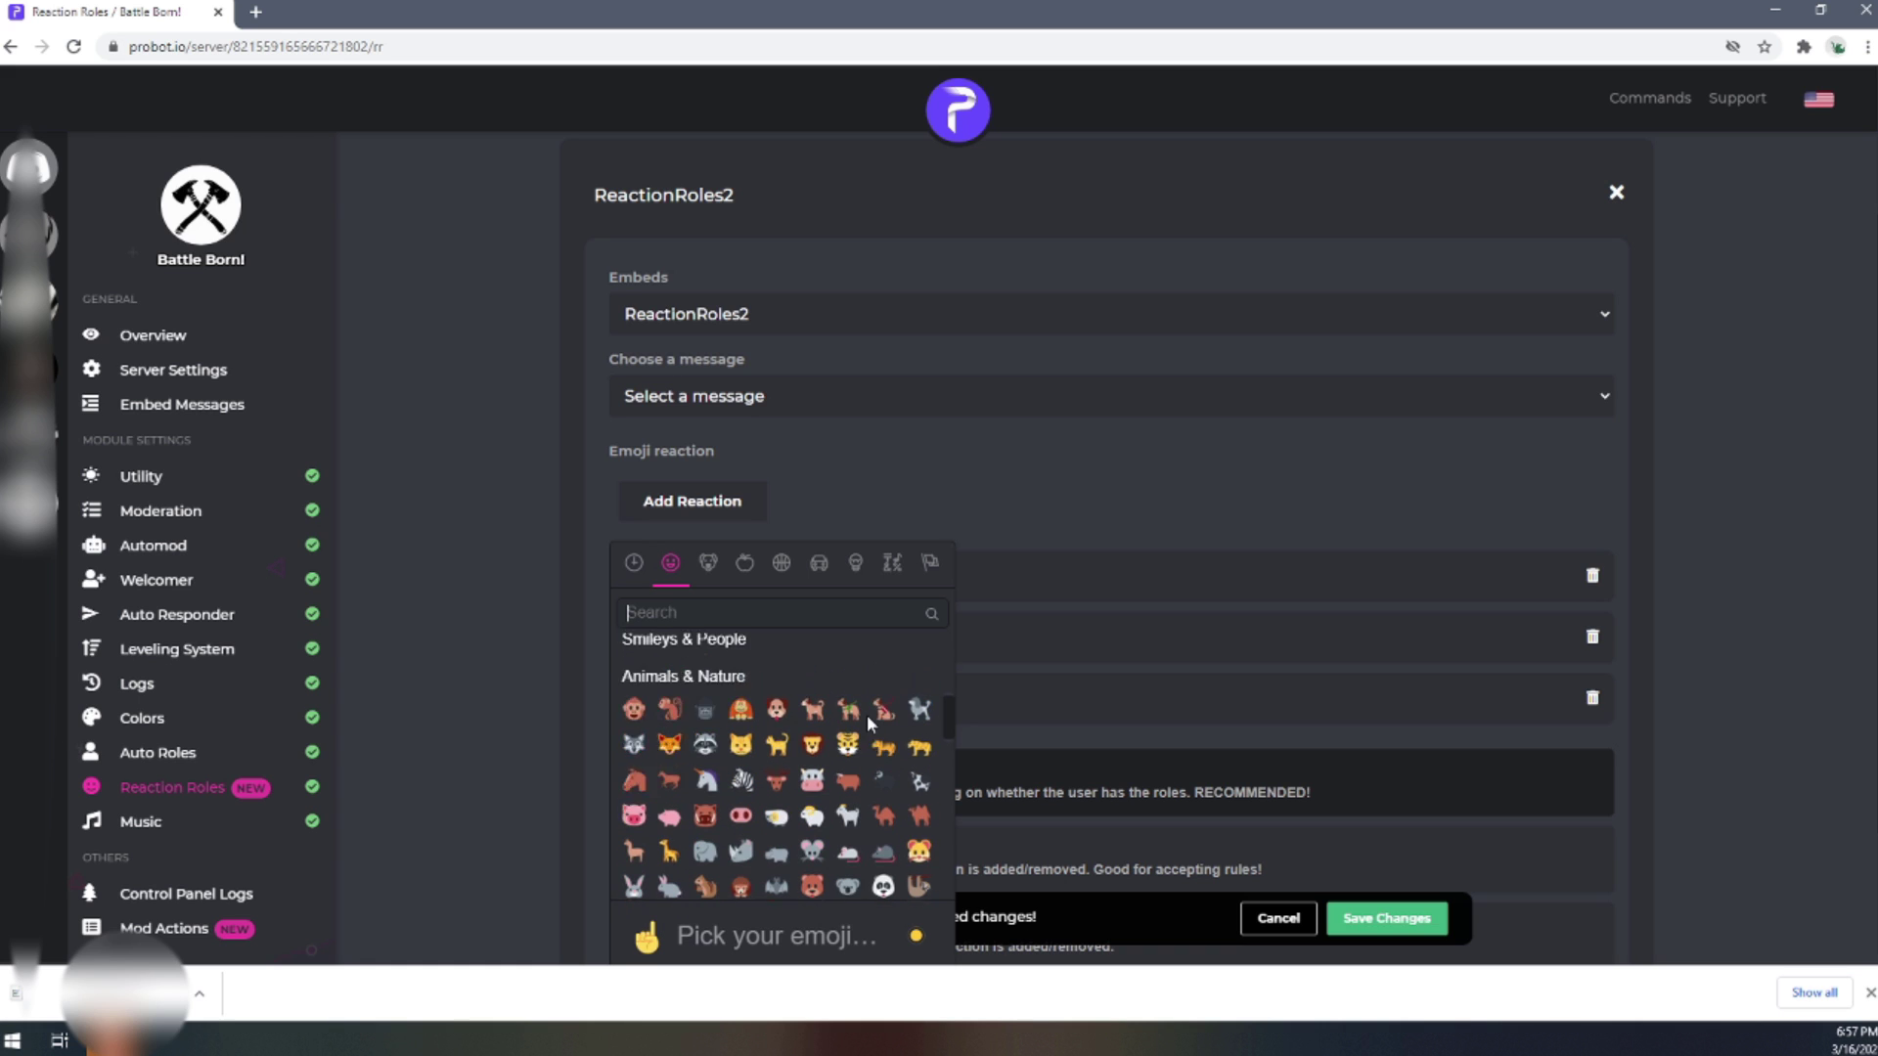
scroll(866, 714, down, 1)
scroll(851, 772, down, 1)
scroll(850, 773, down, 5)
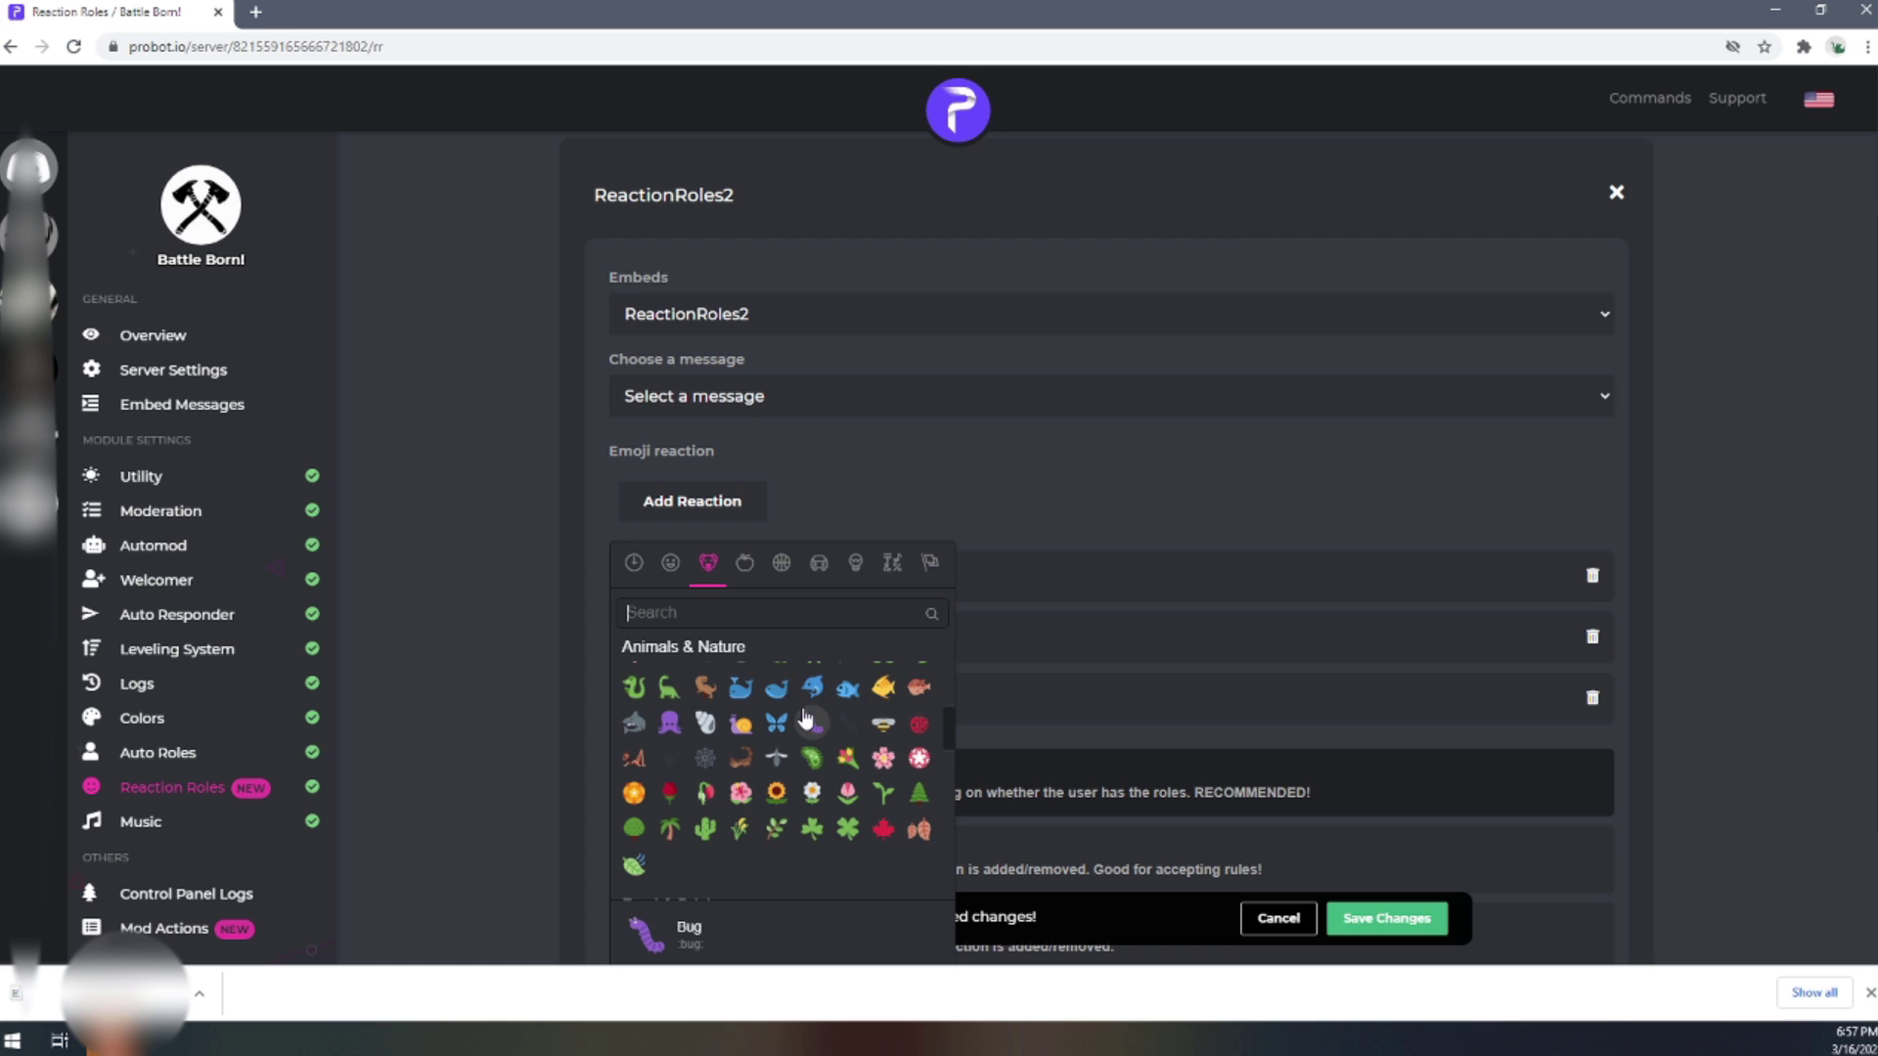
scroll(803, 718, down, 4)
scroll(767, 694, down, 1)
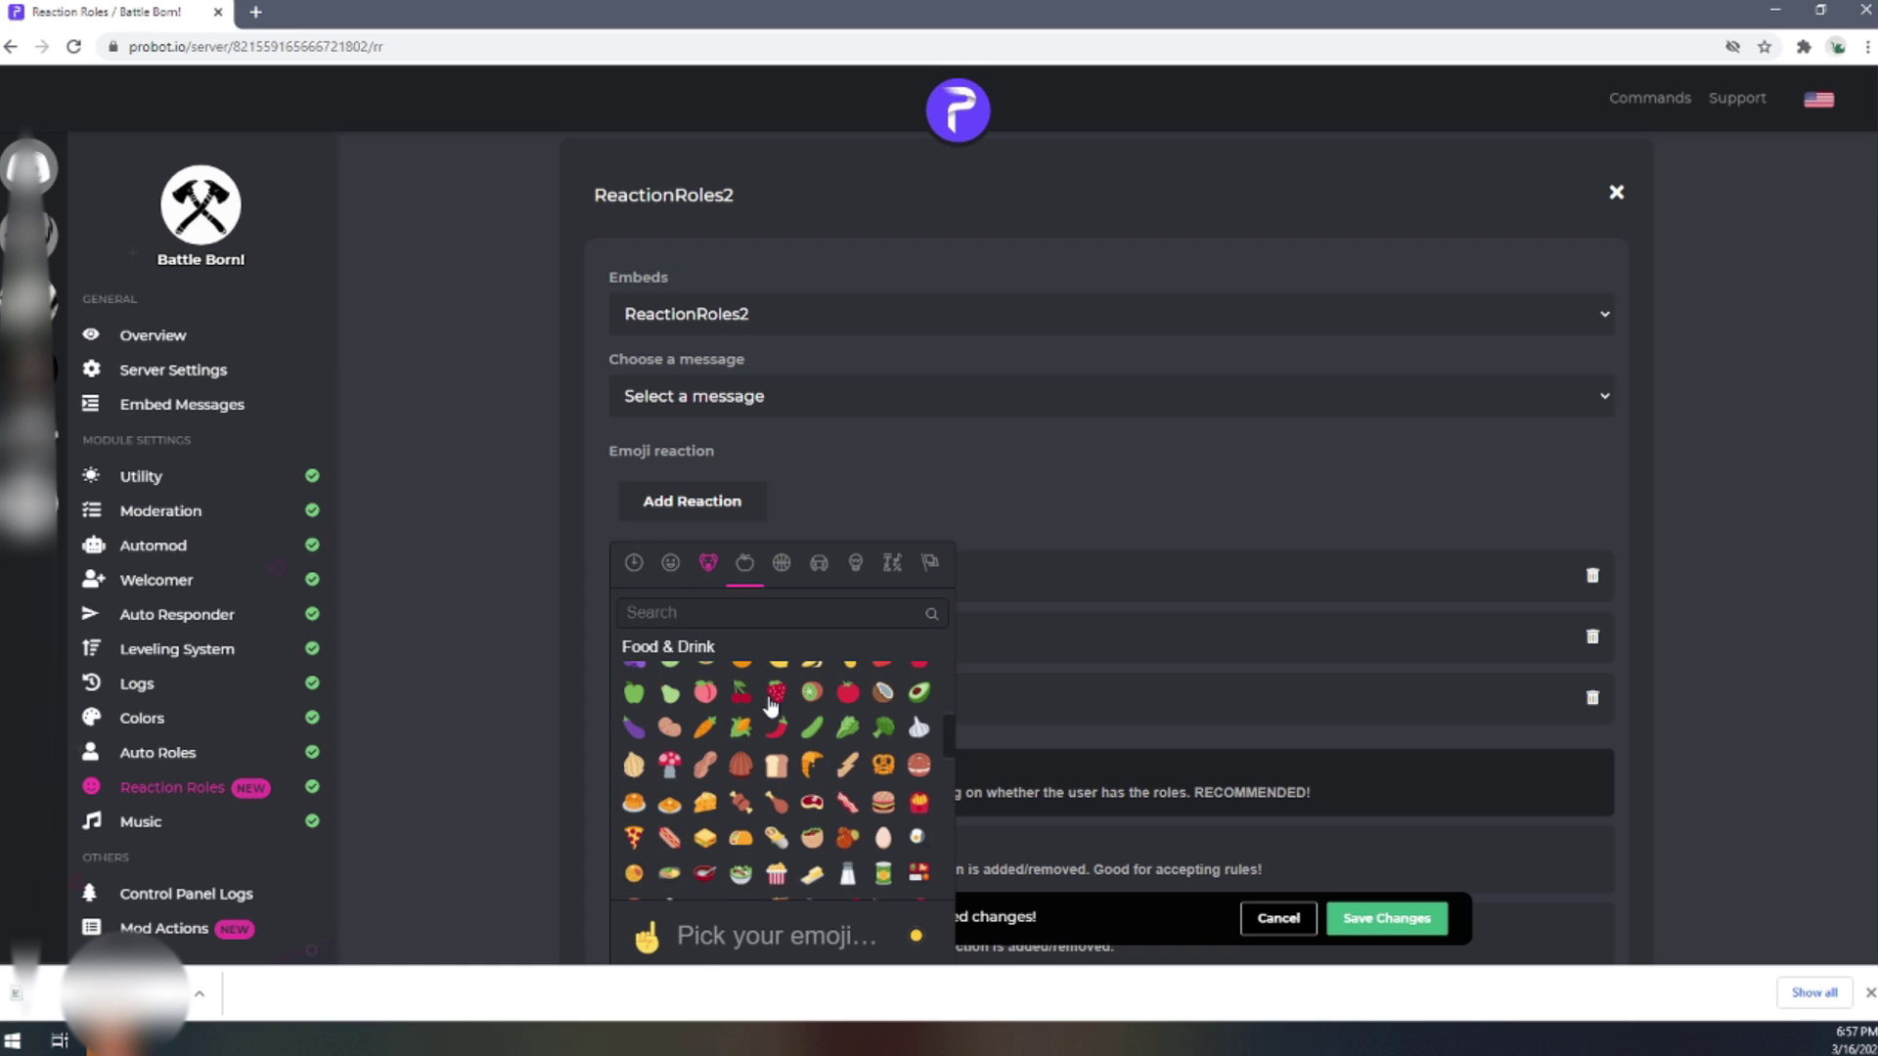
scroll(775, 724, down, 4)
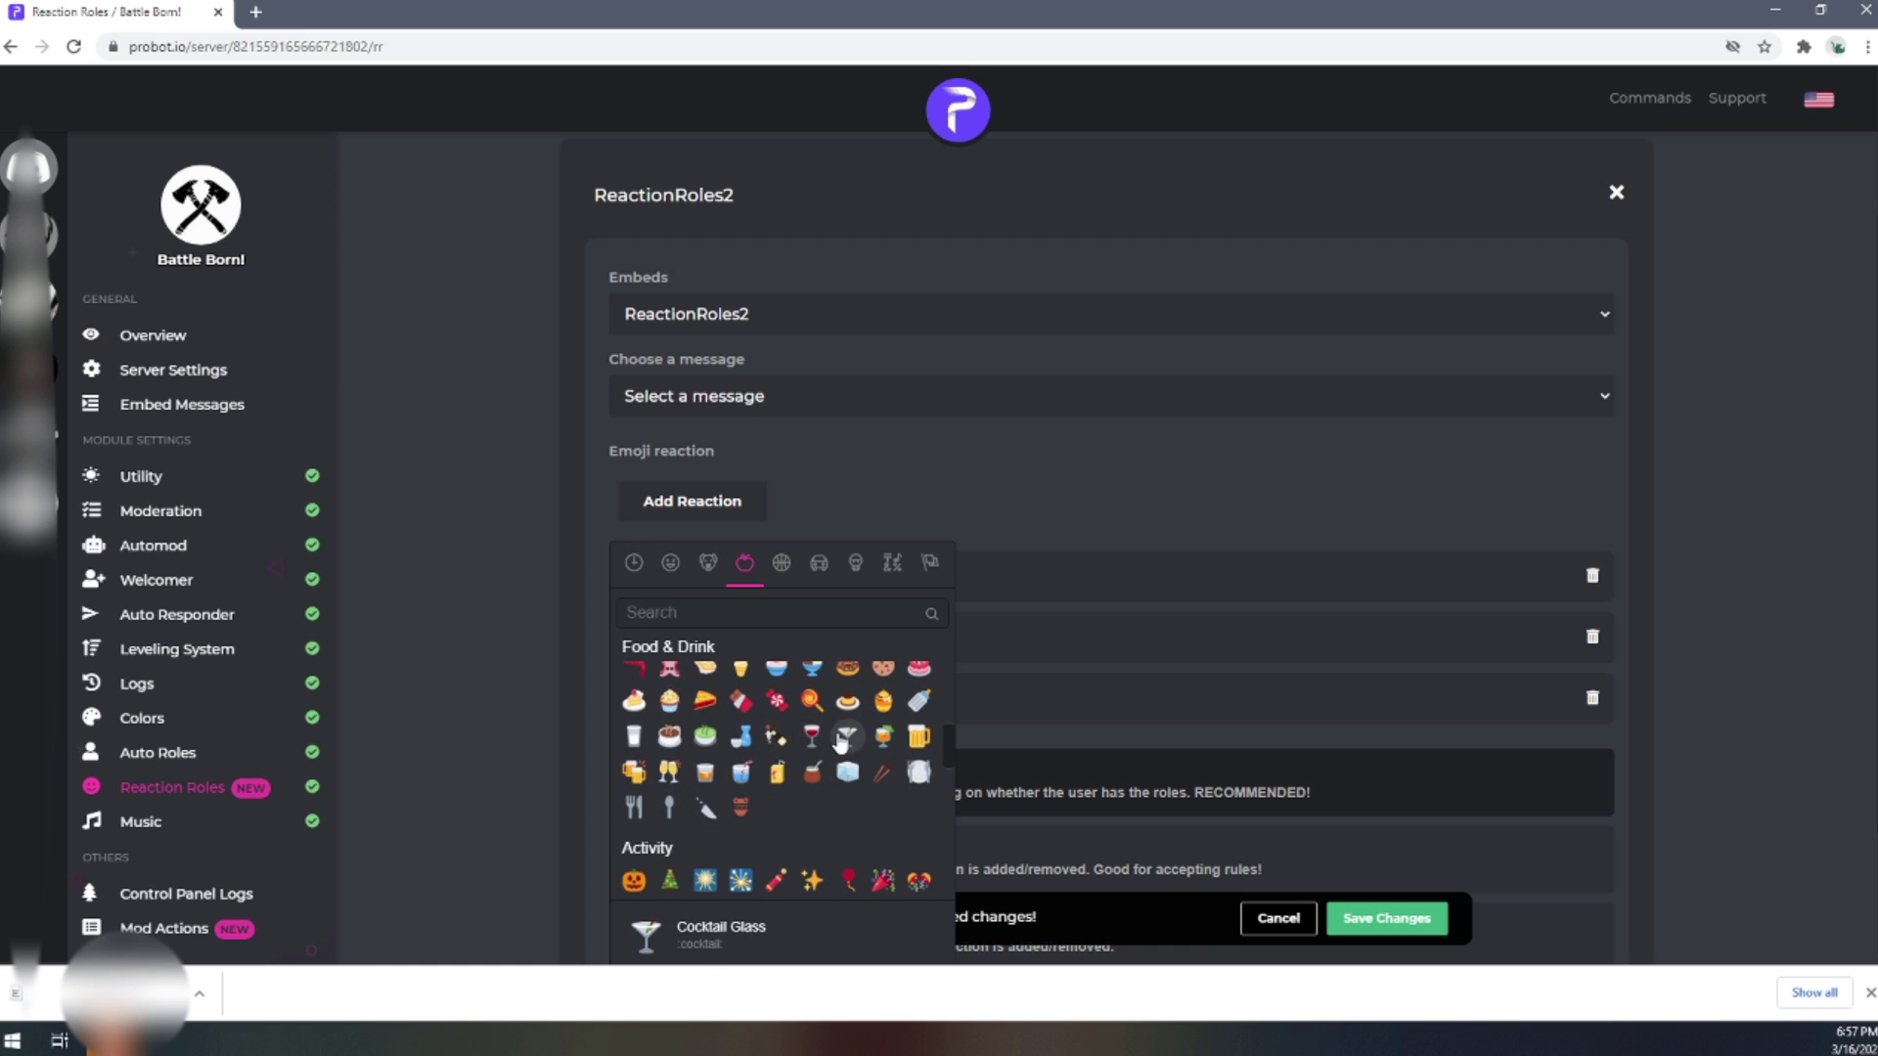
scroll(828, 753, down, 2)
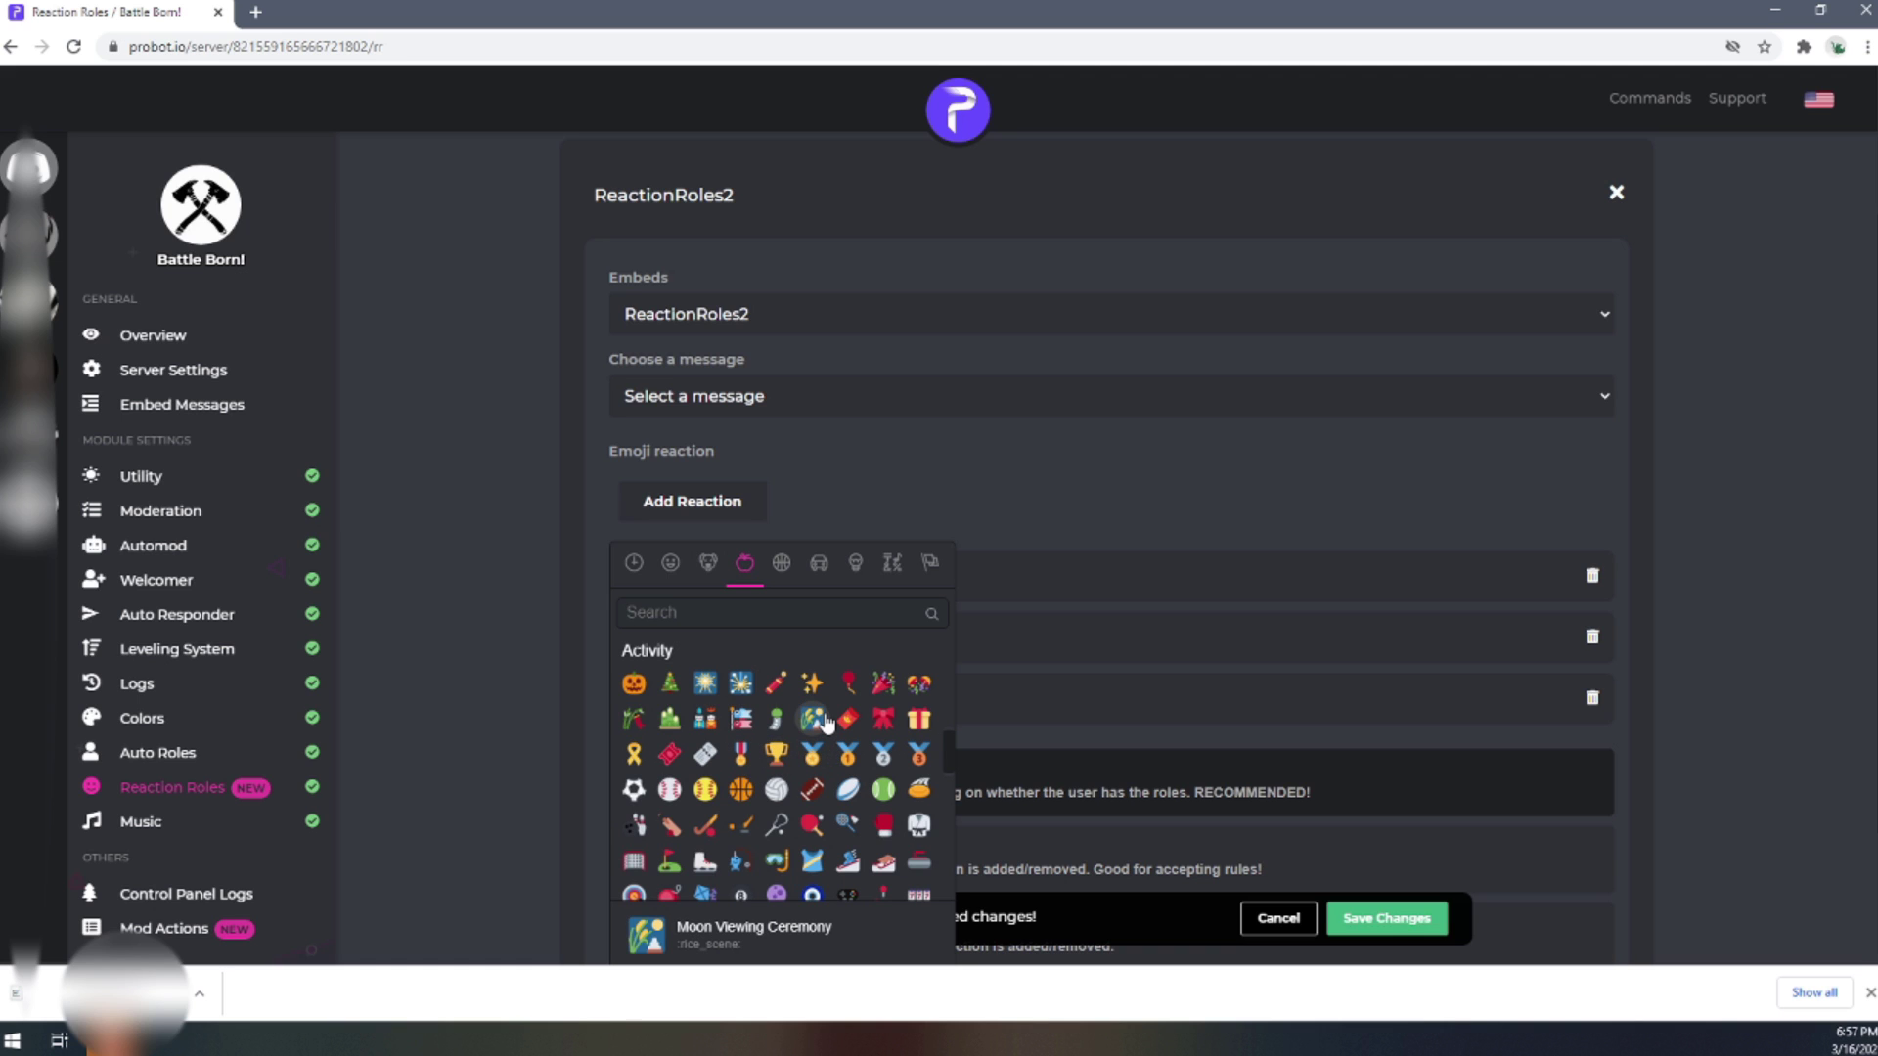
scroll(827, 723, down, 2)
click(922, 741)
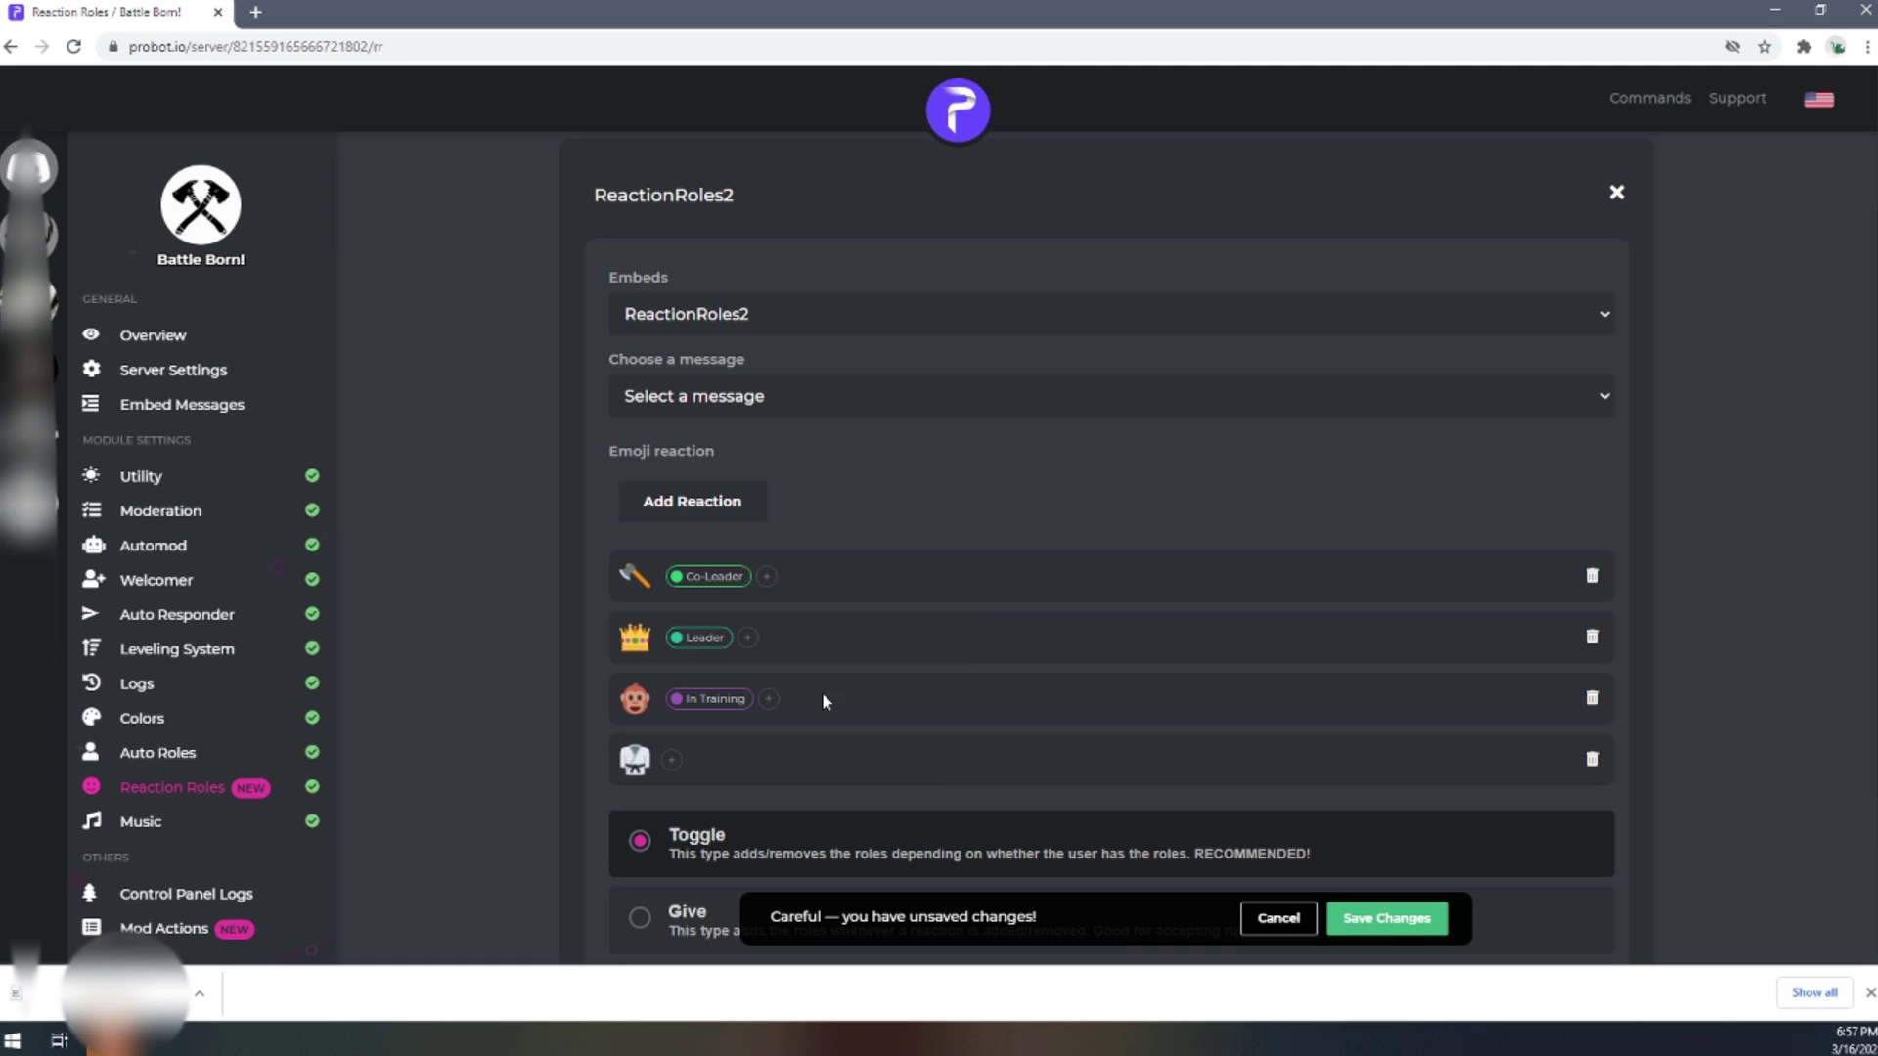
- Assign the Memebers role to the martial arts uniform reaction
click(672, 760)
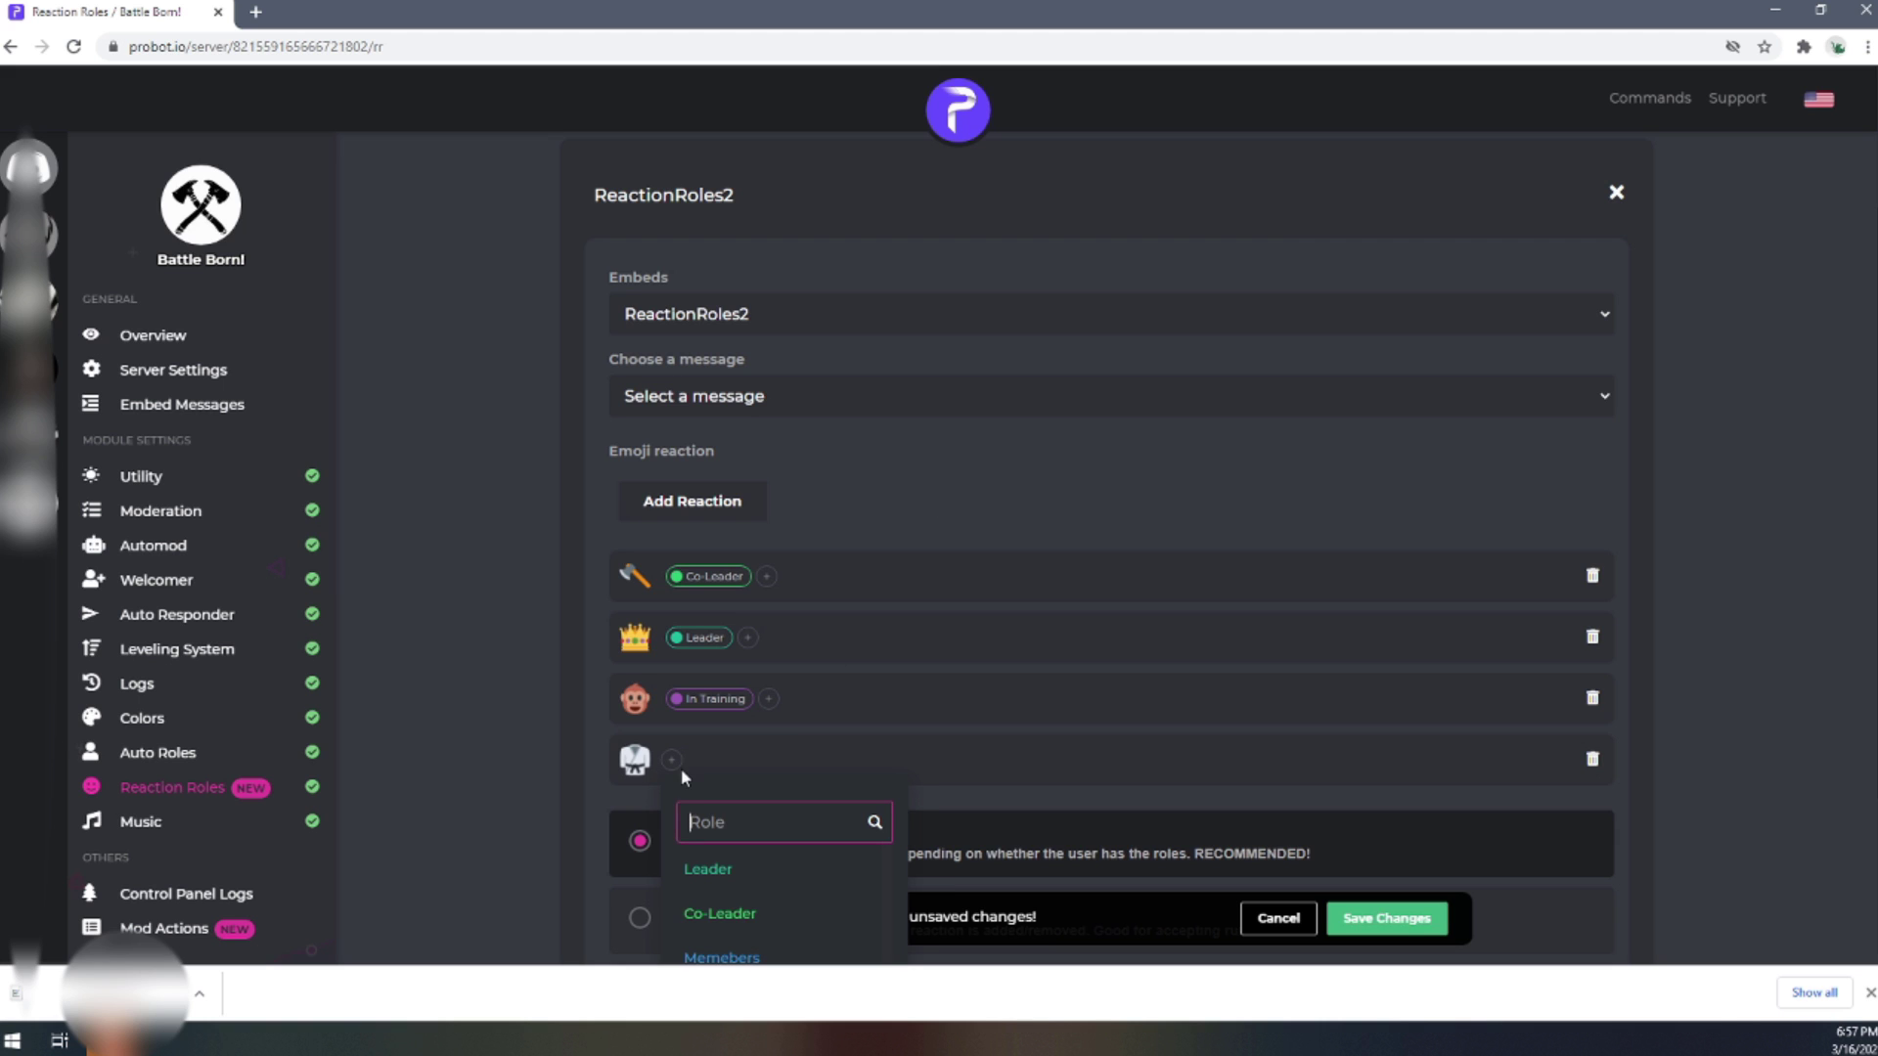
scroll(821, 900, down, 2)
click(764, 757)
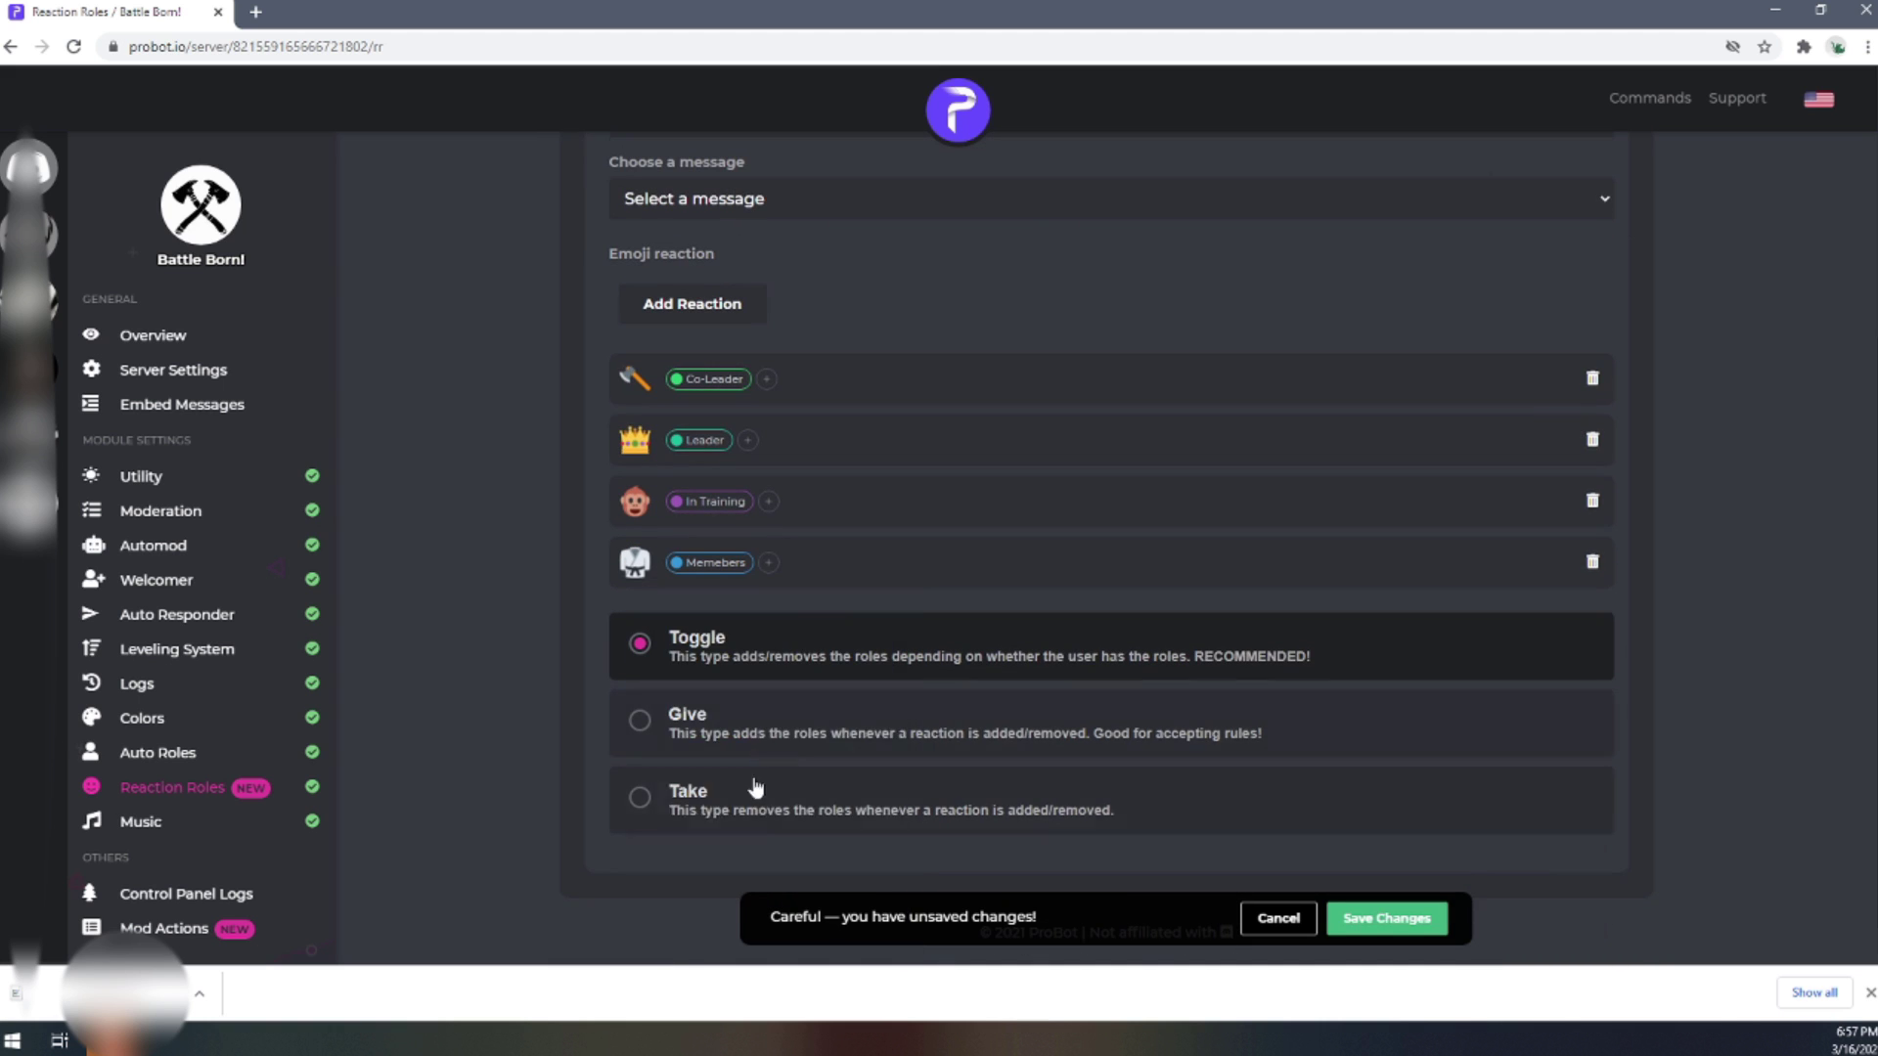
- Save the reaction role changes and switch to Discord to check the embed in #general
click(1399, 927)
click(1398, 920)
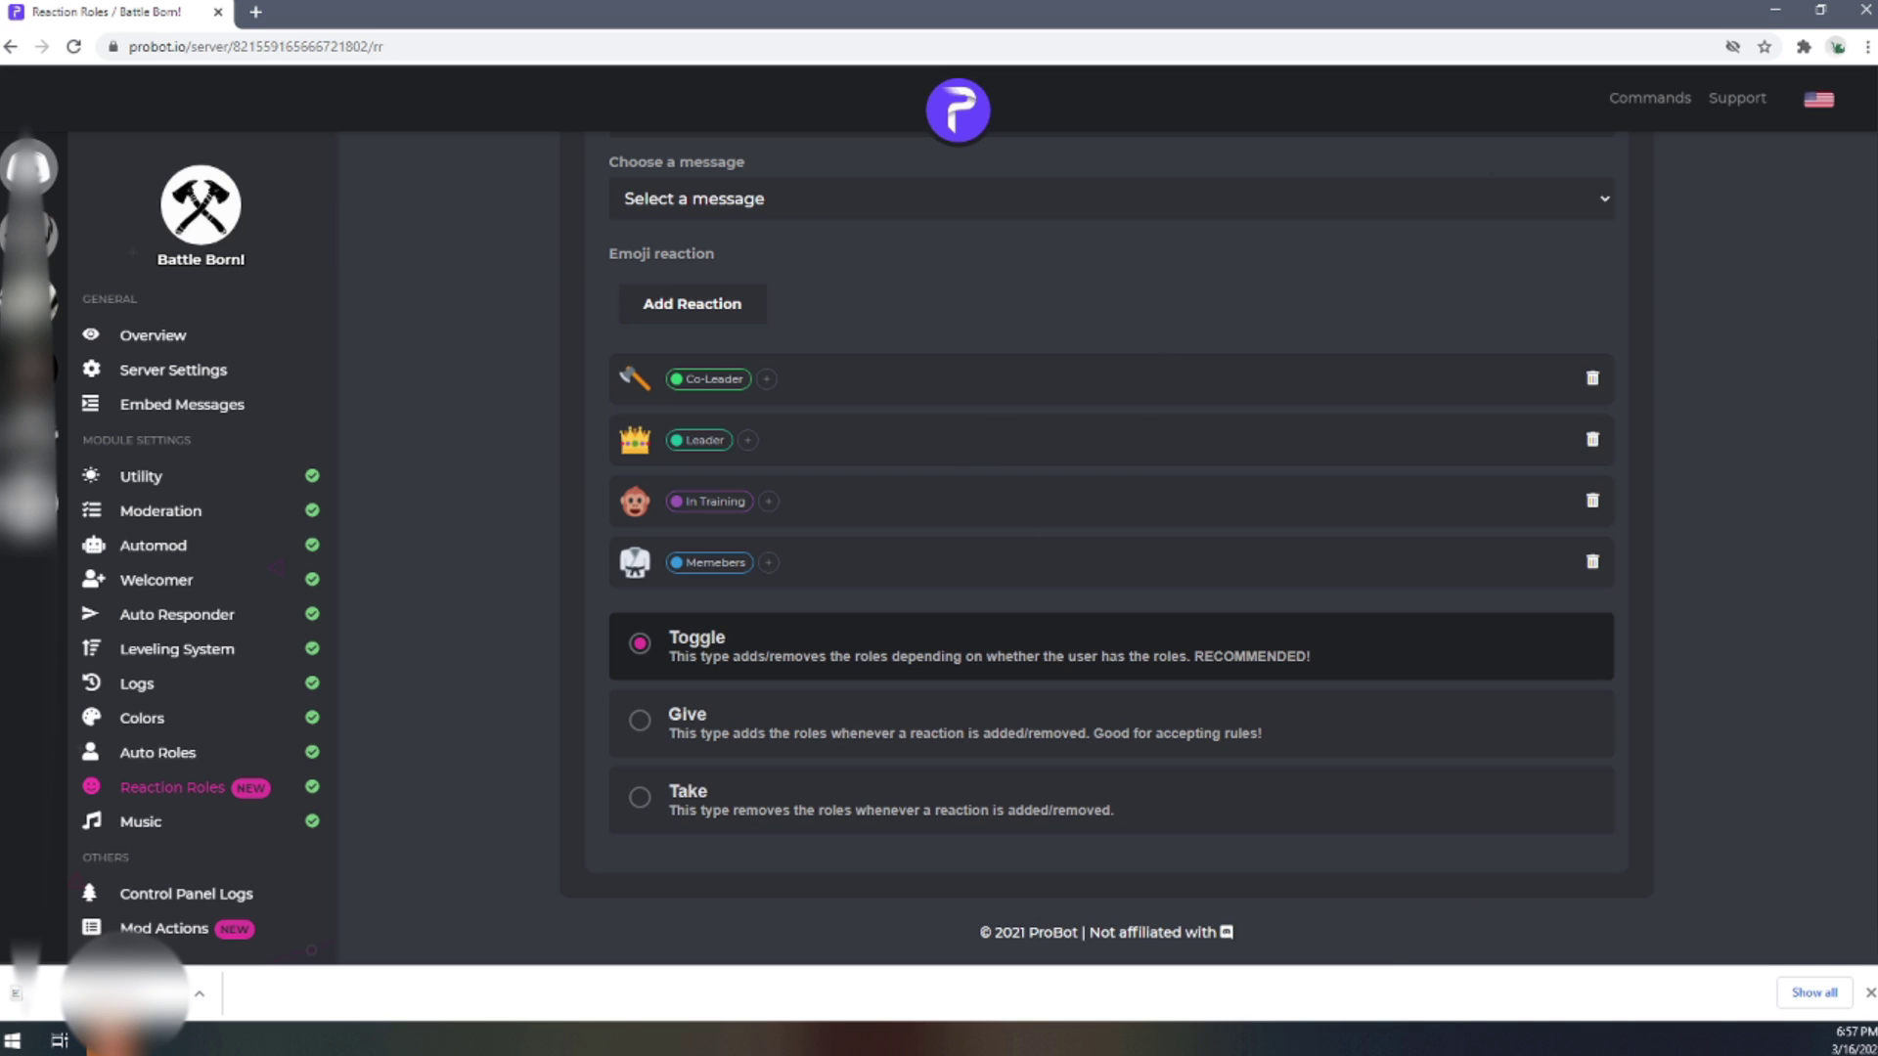
key(alt+Tab)
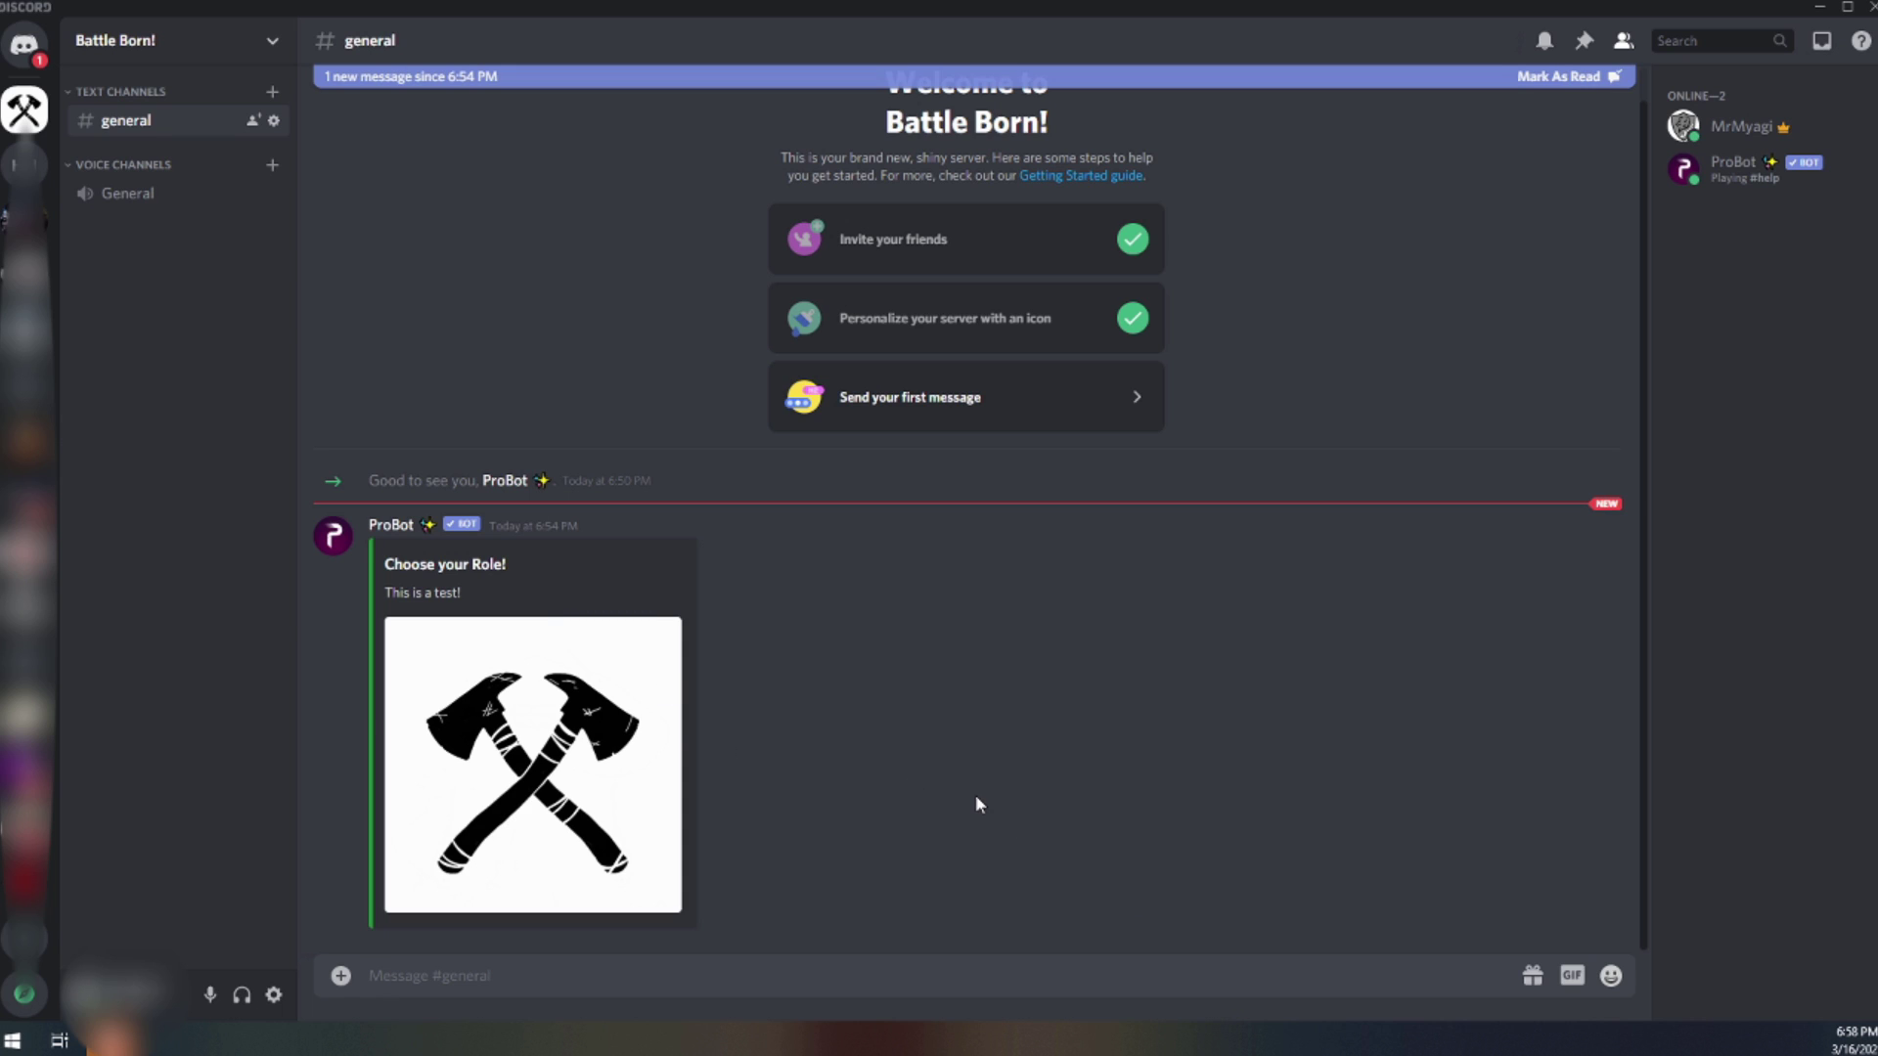
- Switch to the browser and review the ReactionRoles2 setup: its embed, message selection, emoji-role pairs and reaction type
key(alt+Tab)
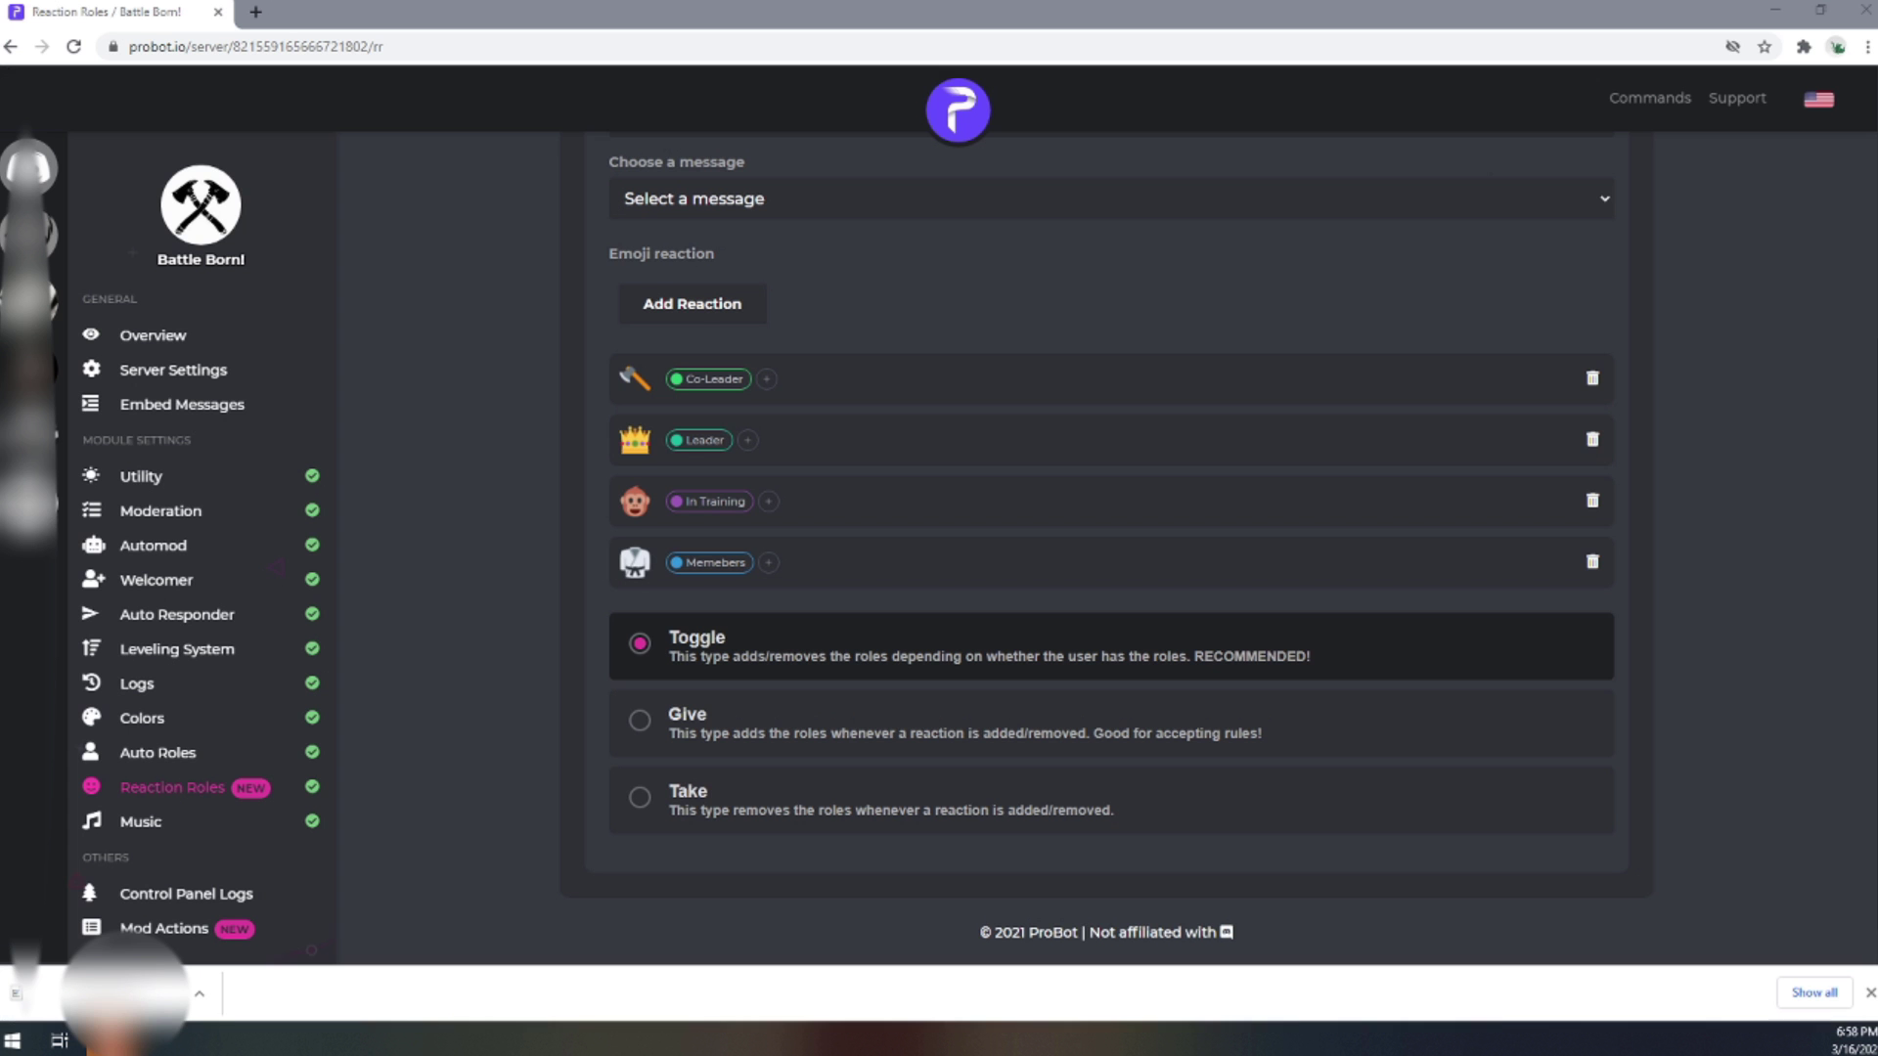
scroll(1106, 548, up, 4)
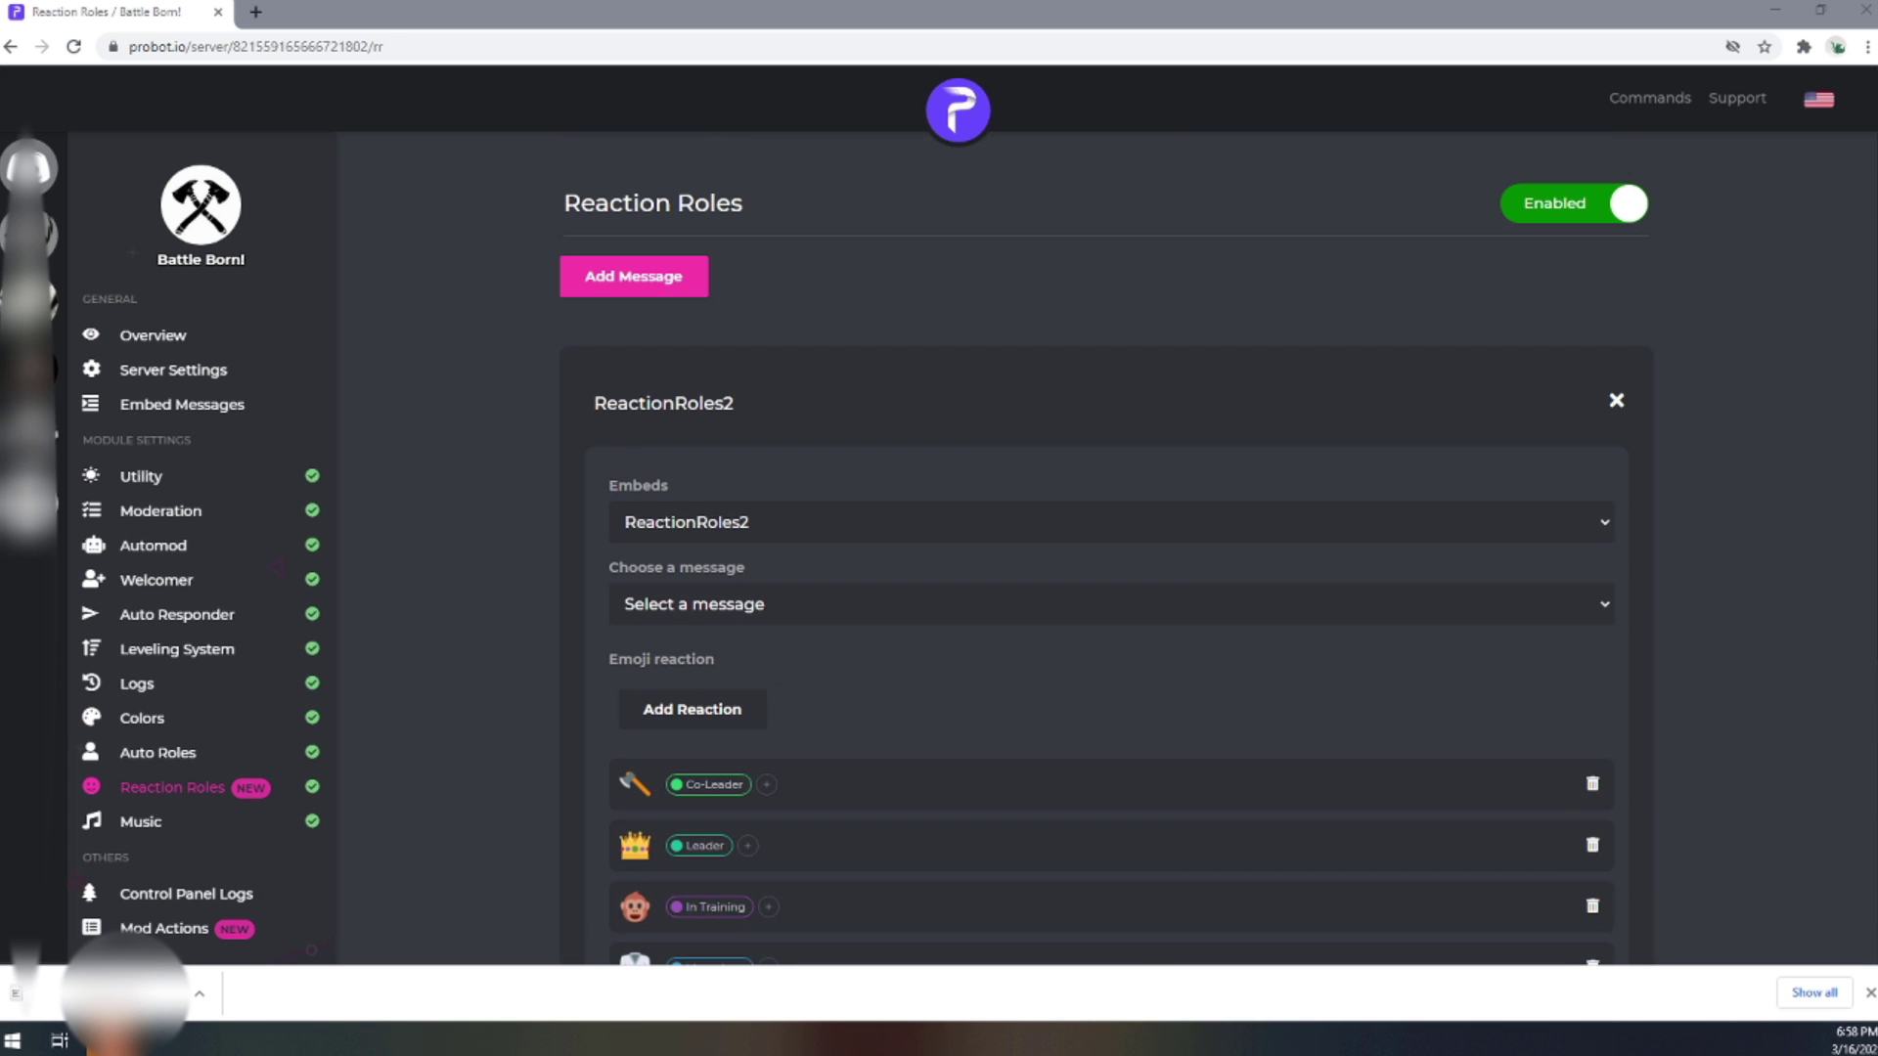
scroll(1105, 548, down, 5)
scroll(1106, 547, up, 1)
scroll(1105, 548, down, 1)
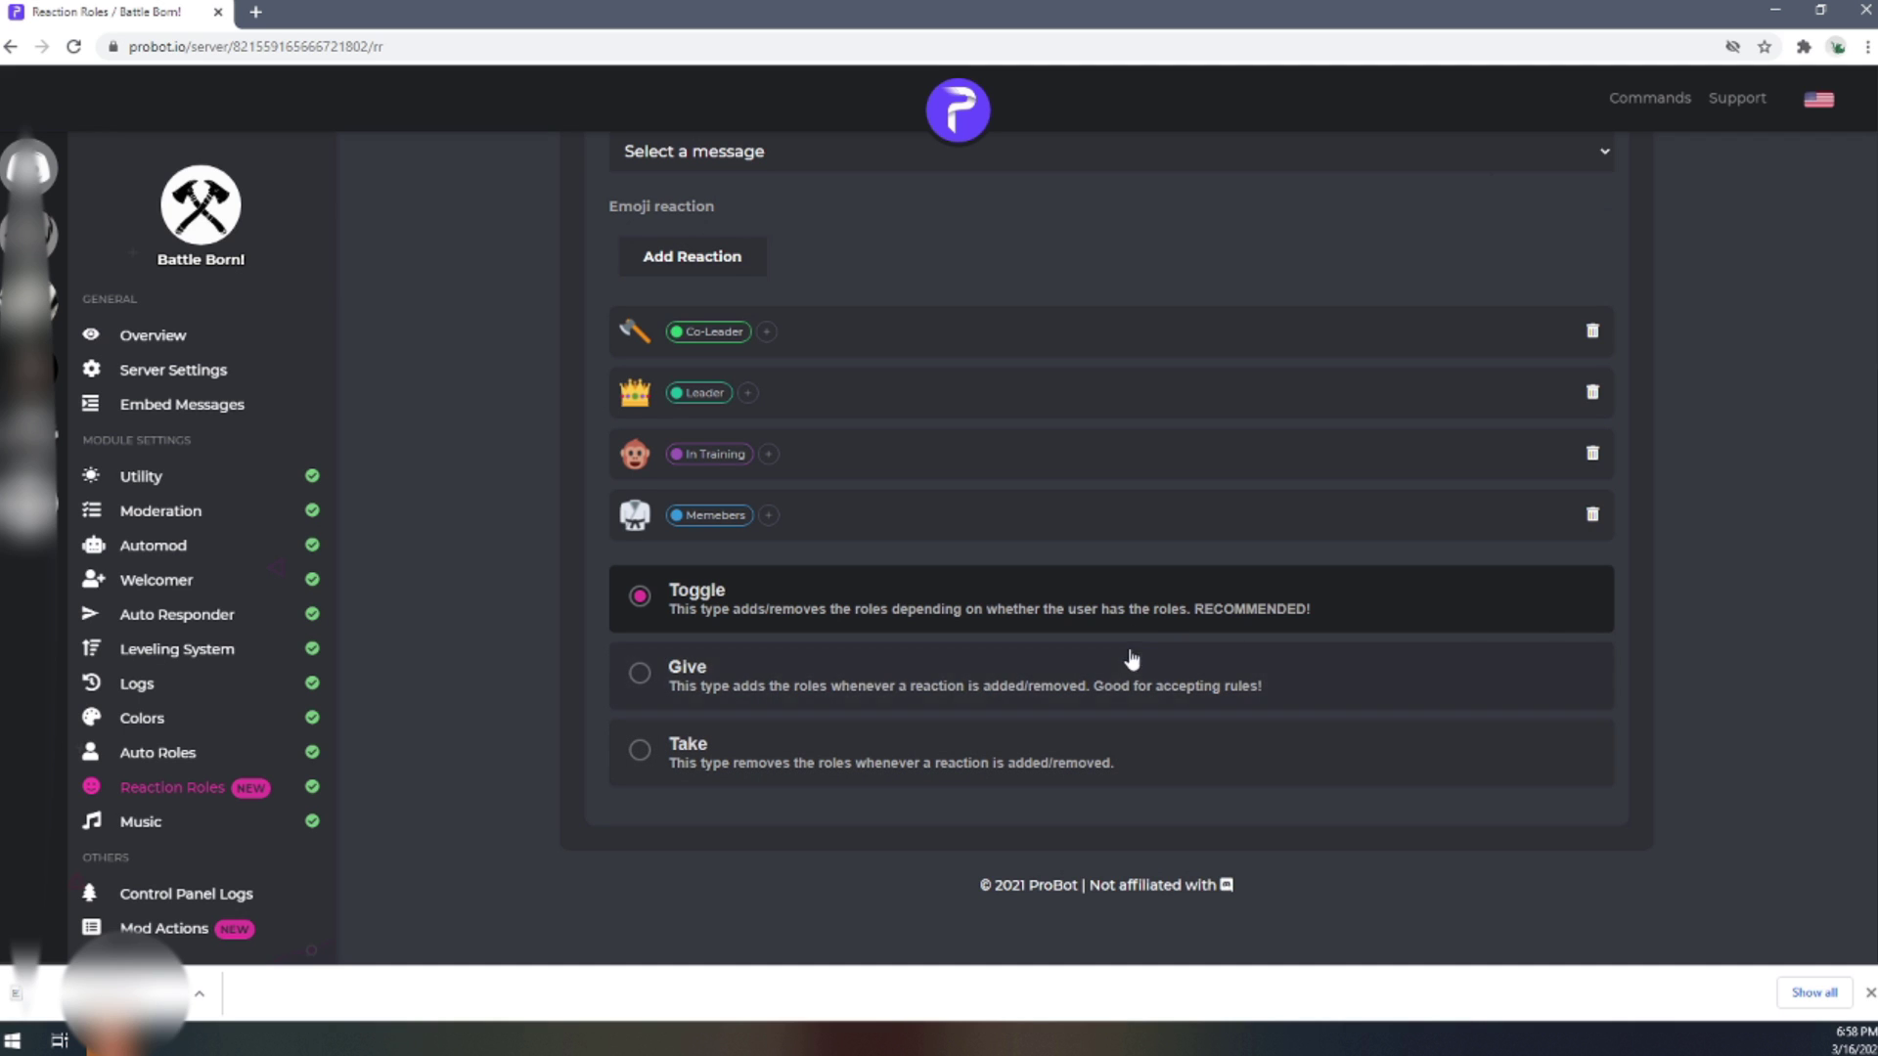
scroll(1081, 769, up, 5)
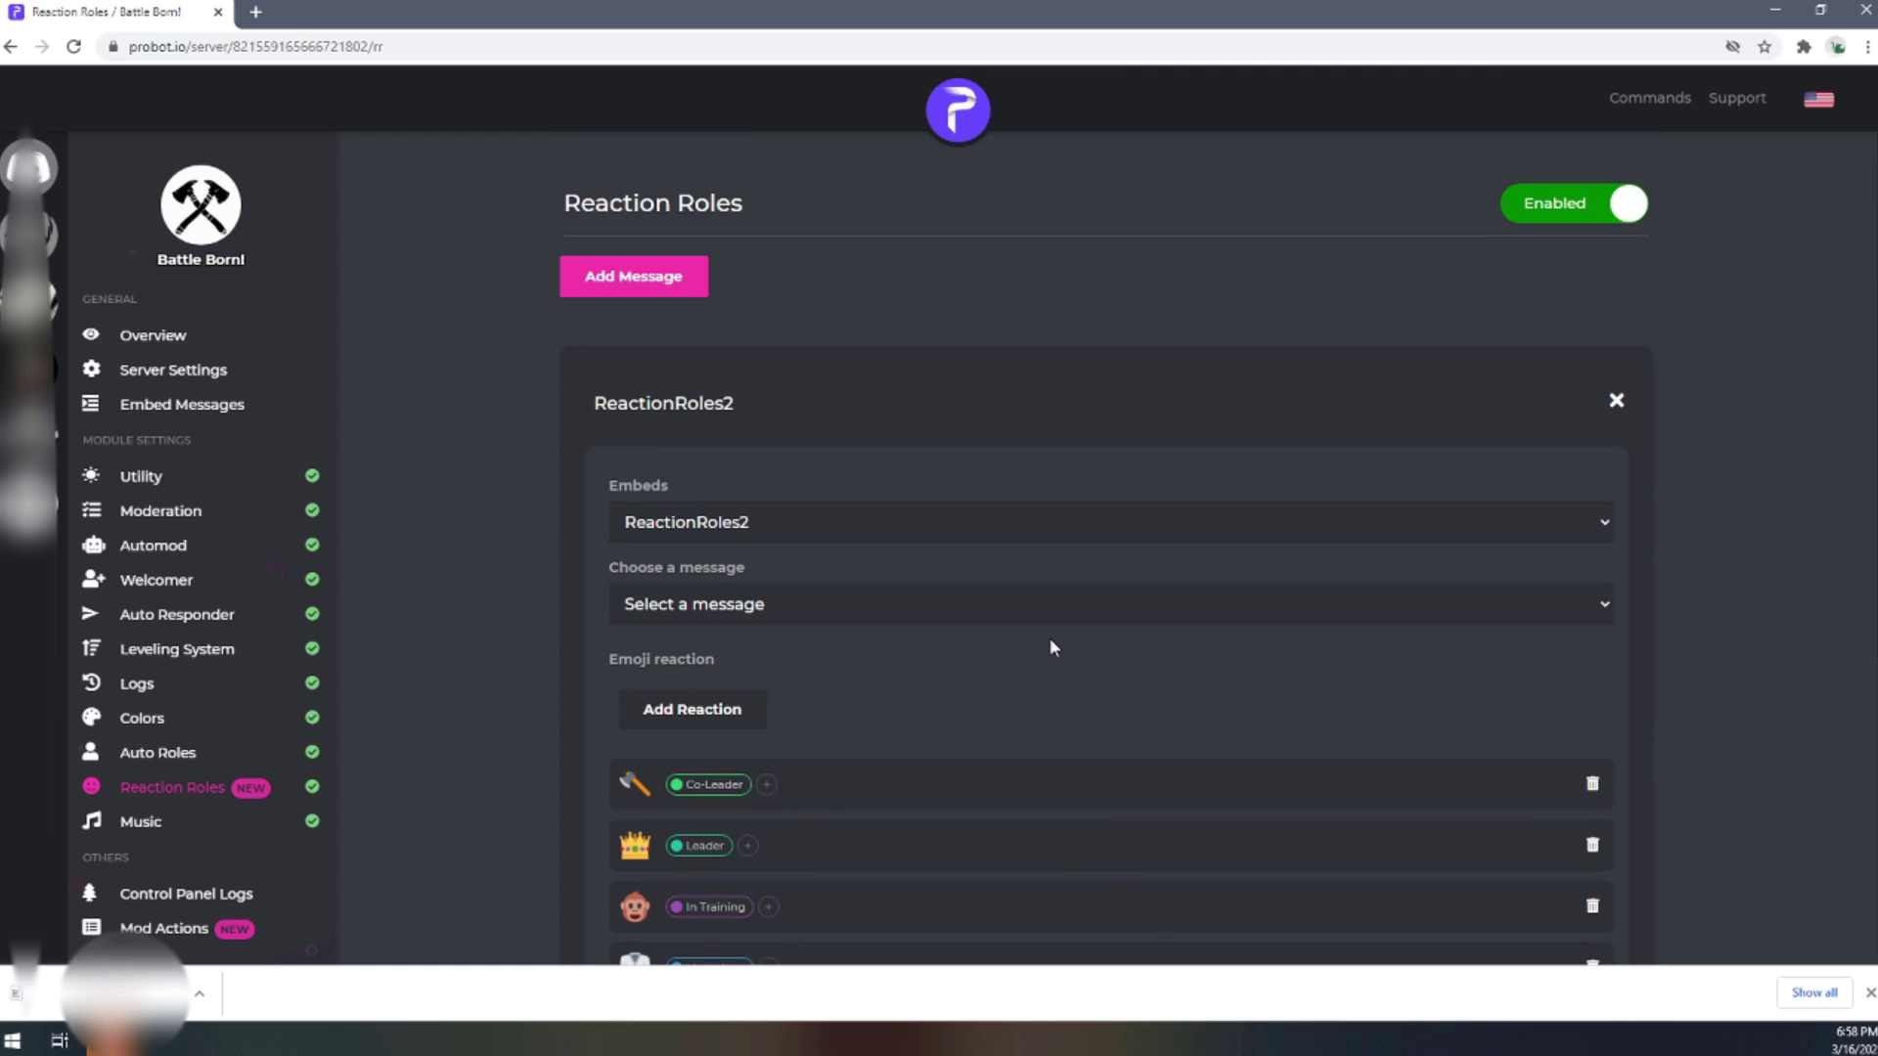
scroll(1051, 642, down, 5)
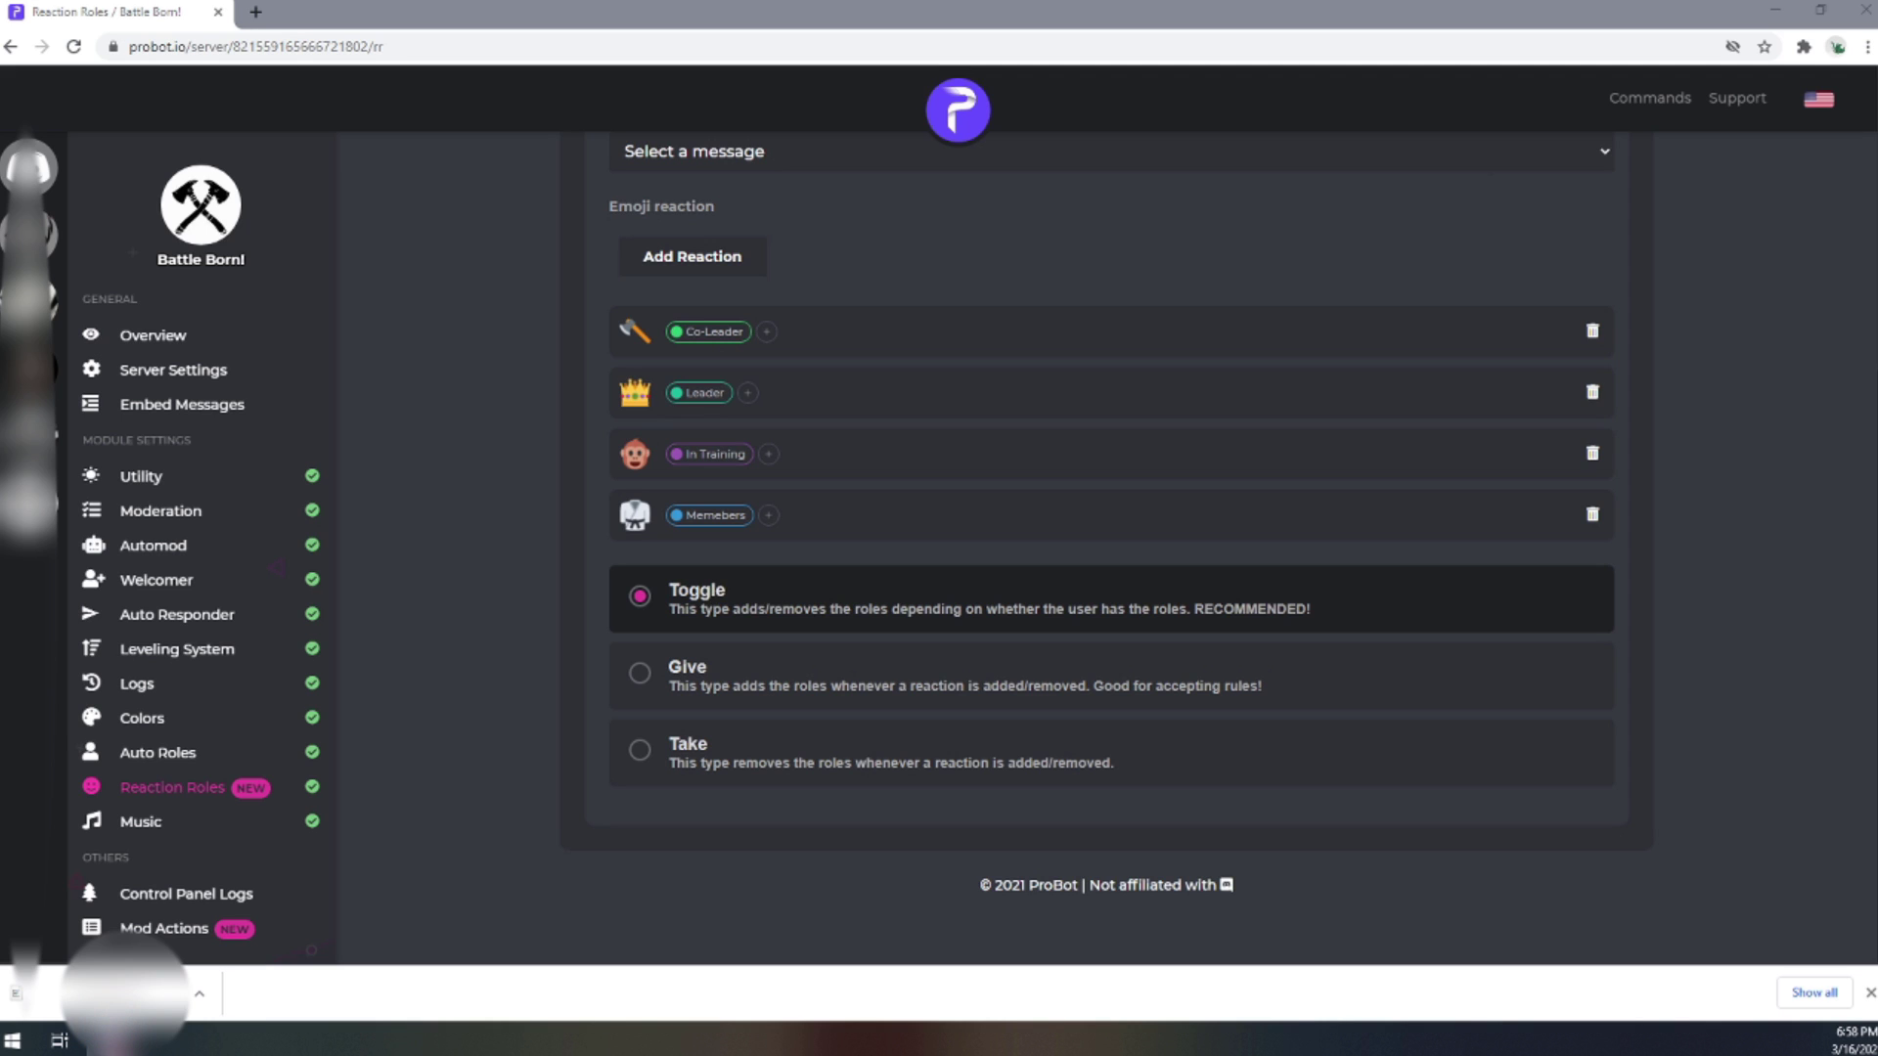
scroll(516, 546, up, 3)
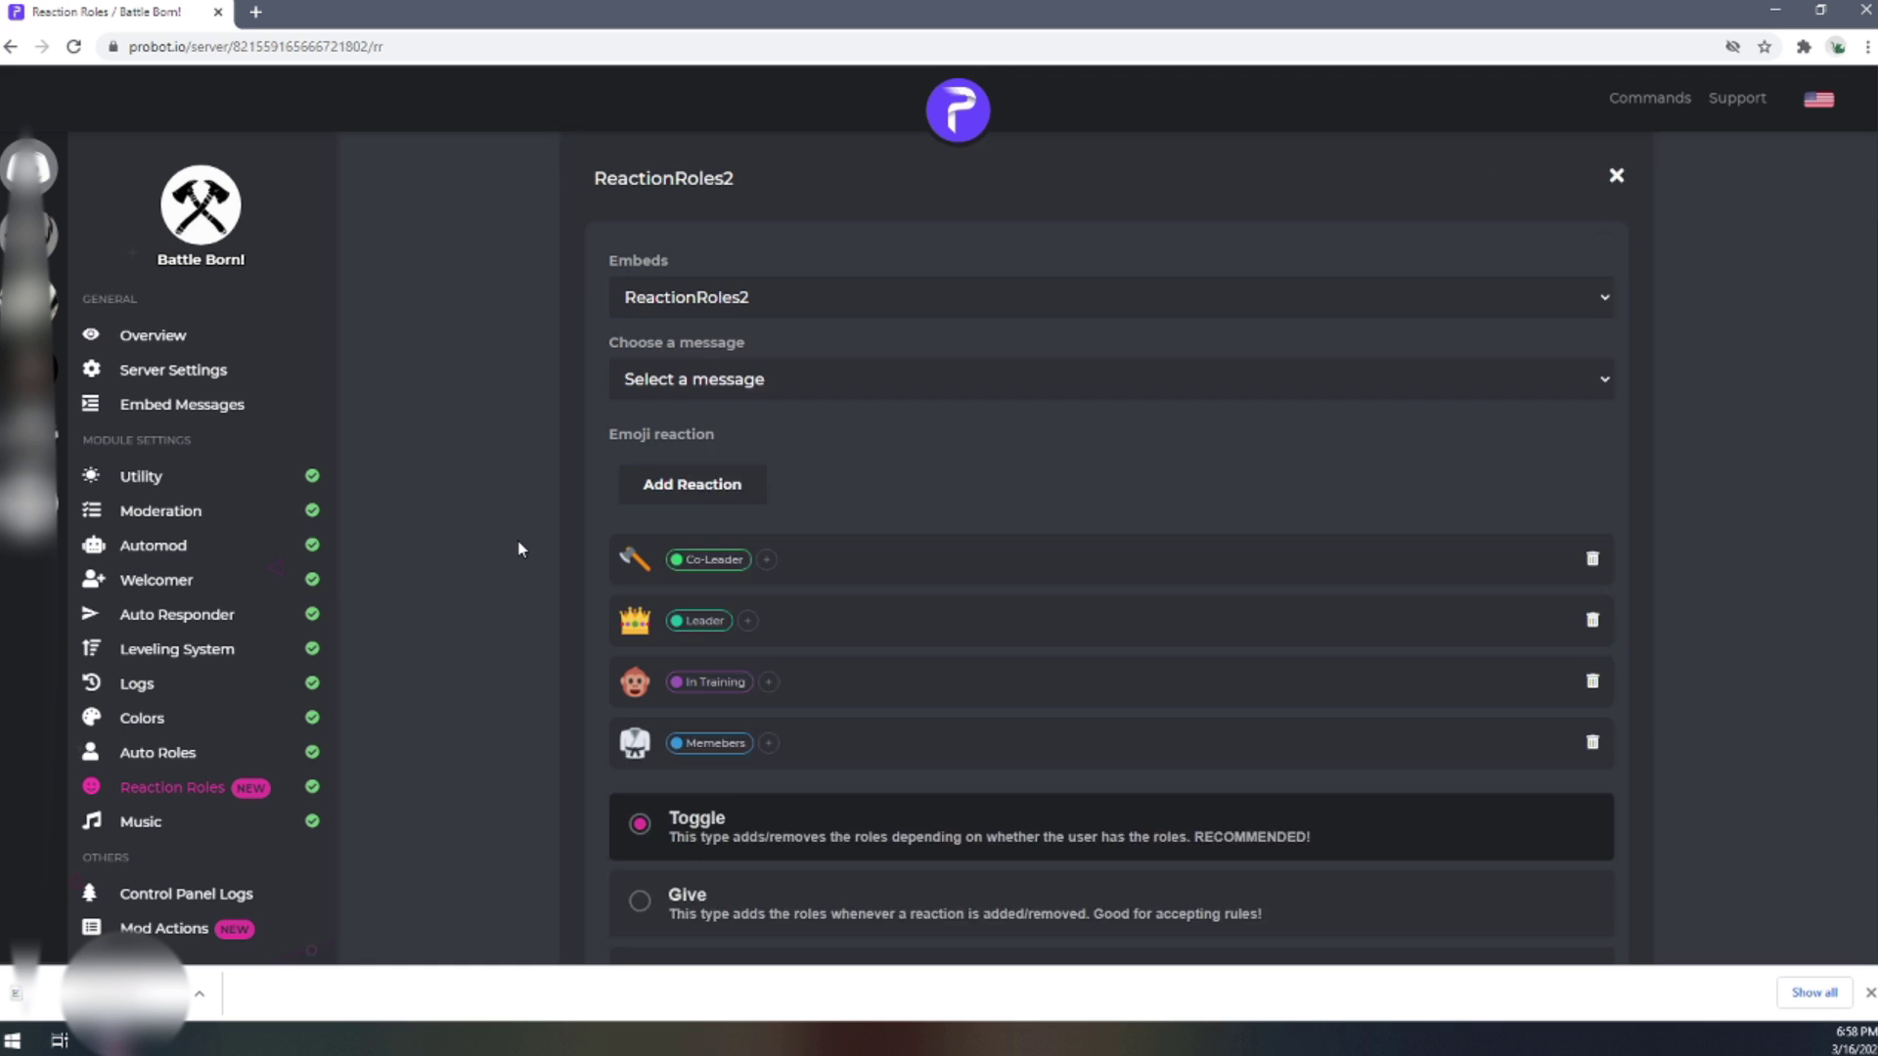
scroll(1288, 421, up, 2)
scroll(1295, 430, down, 5)
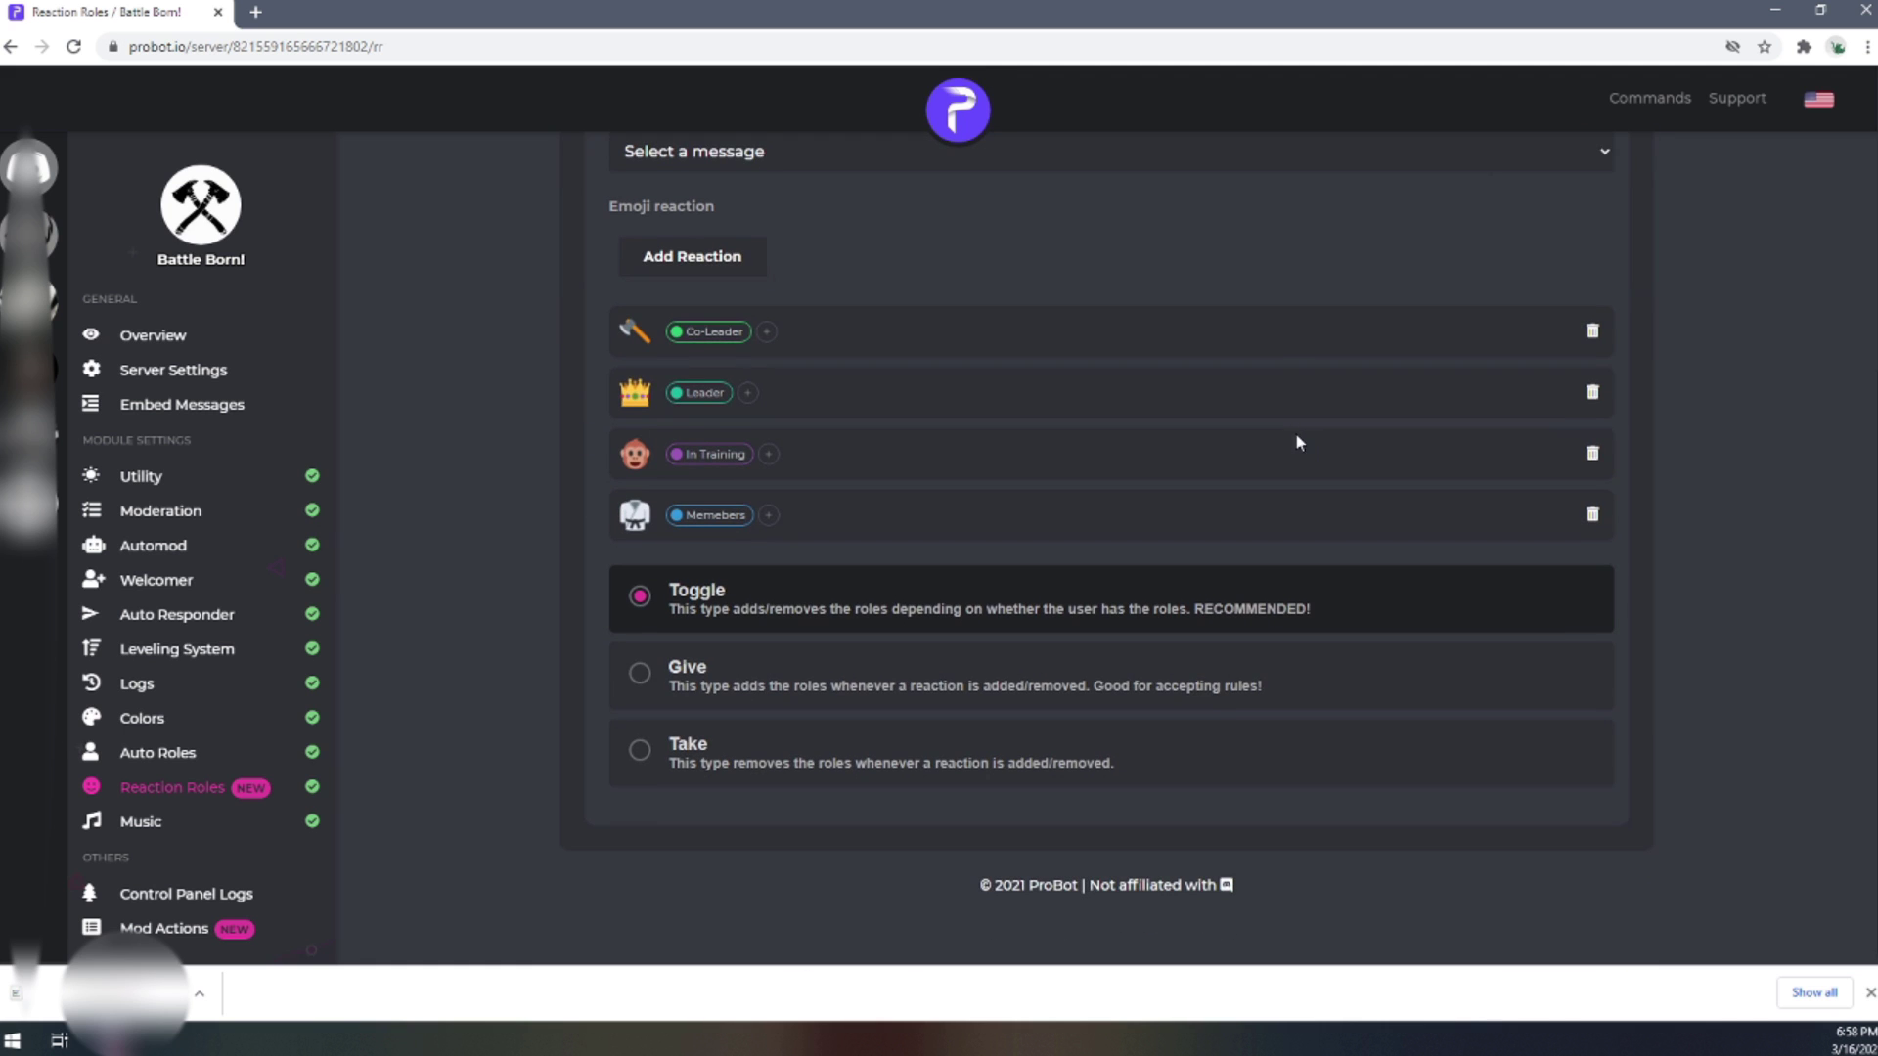
scroll(654, 889, up, 4)
scroll(729, 826, down, 2)
- Set the ReactionRoles2 reaction type to Give and save, and return it to Toggle with another save
click(712, 885)
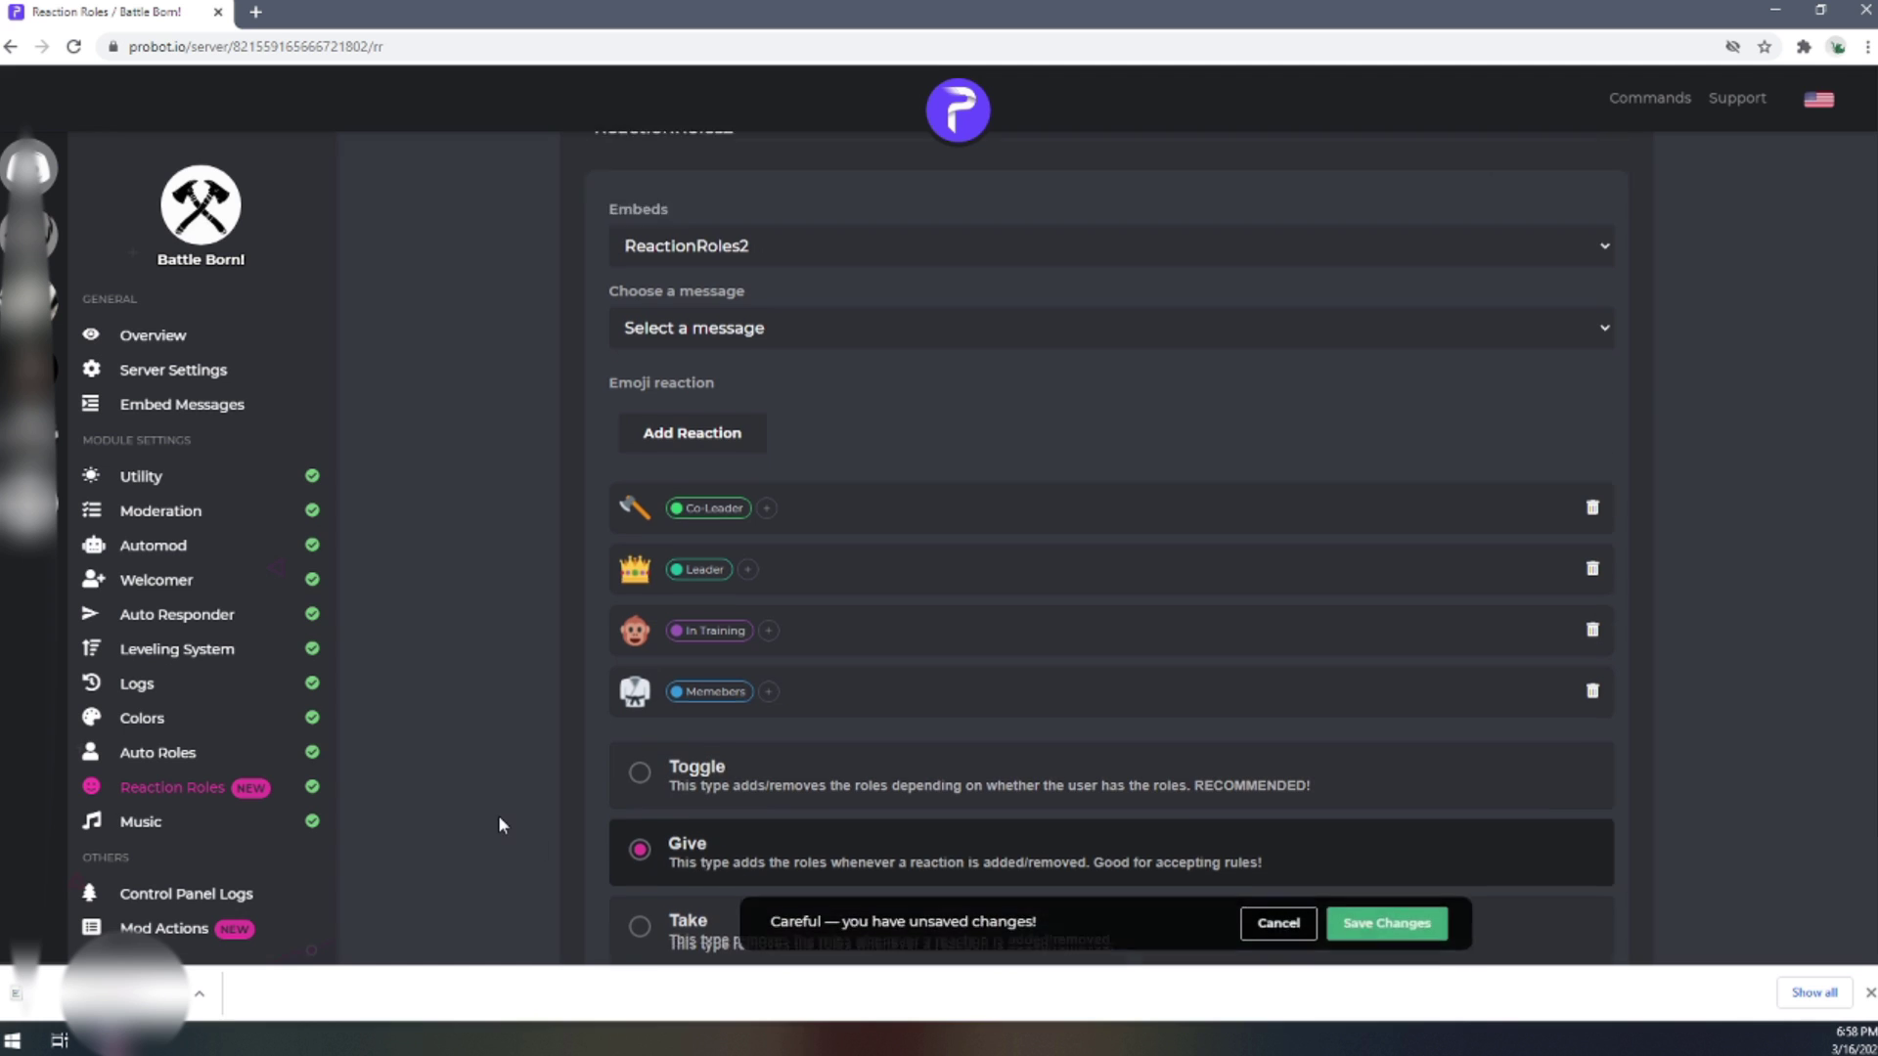
scroll(1432, 937, down, 2)
click(1420, 927)
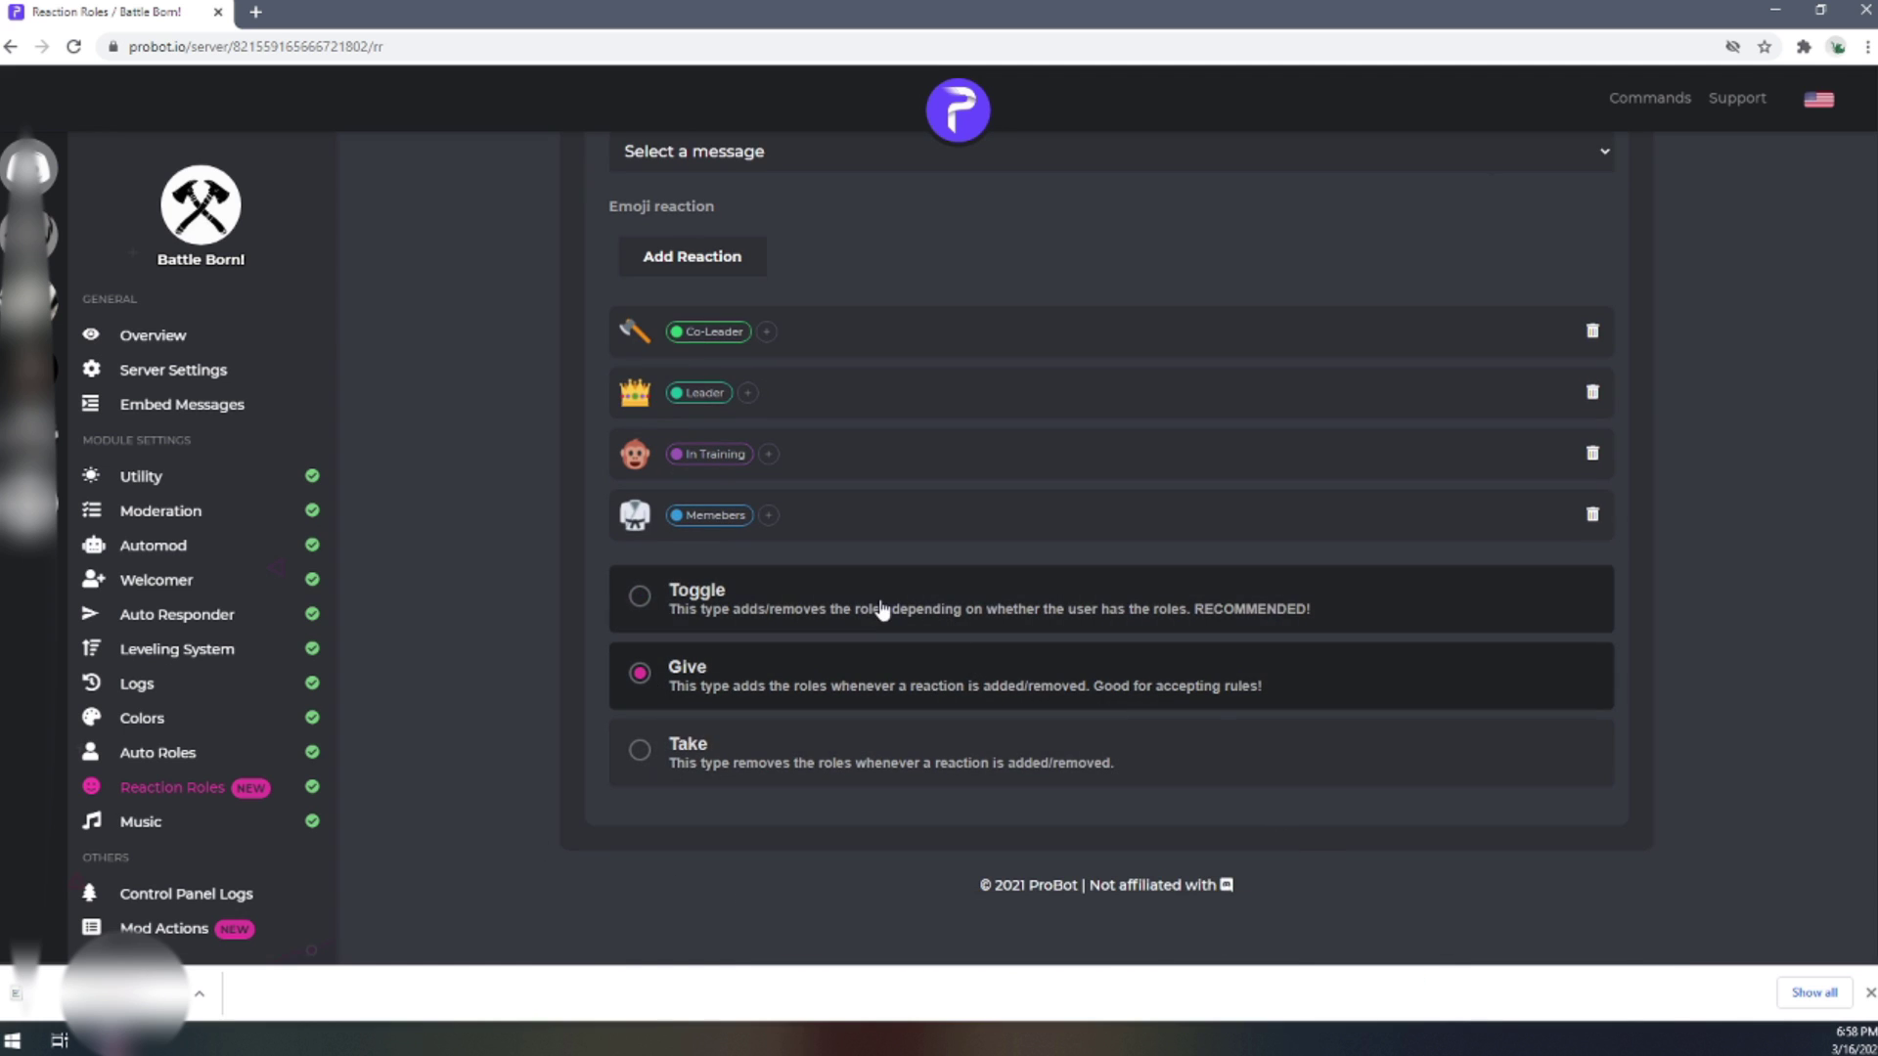
click(871, 604)
click(1387, 922)
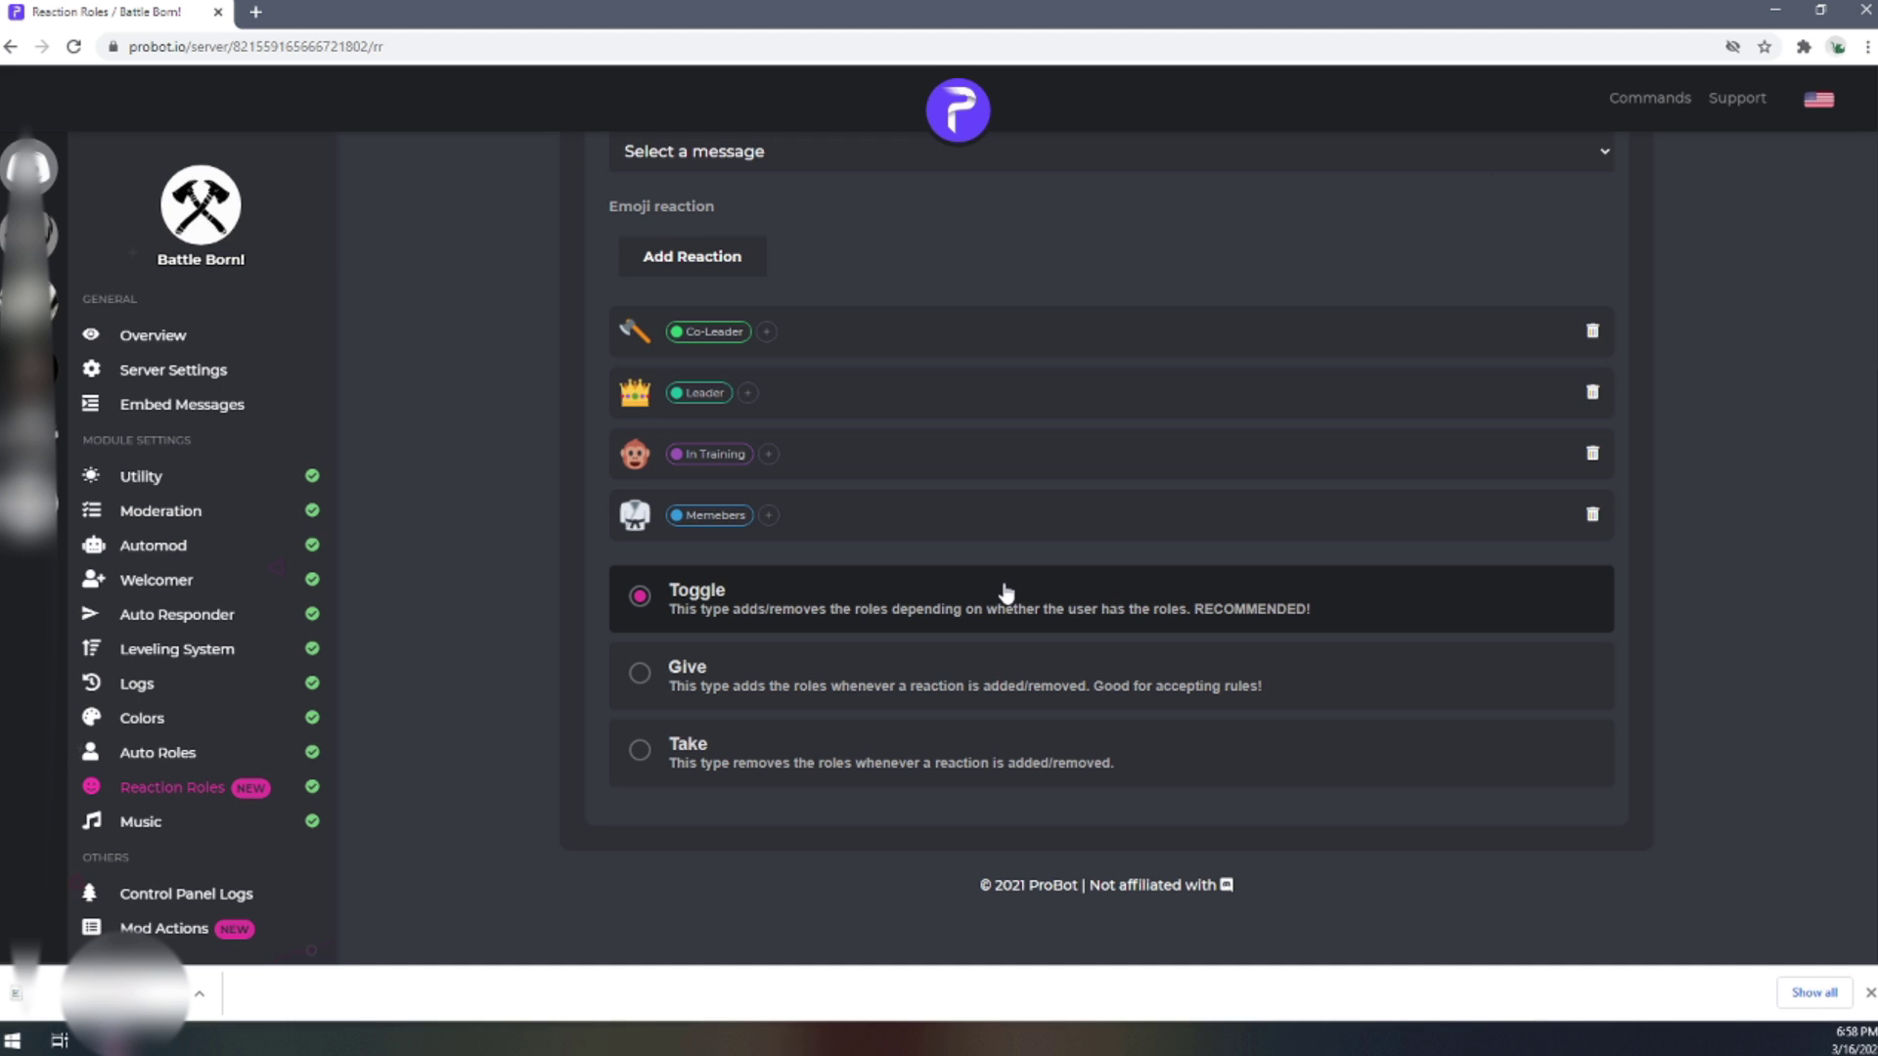
- Reload the Reaction Roles settings through Auto Roles and examine the saved ReactionRoles2 message, reactions and type
scroll(1005, 591, up, 5)
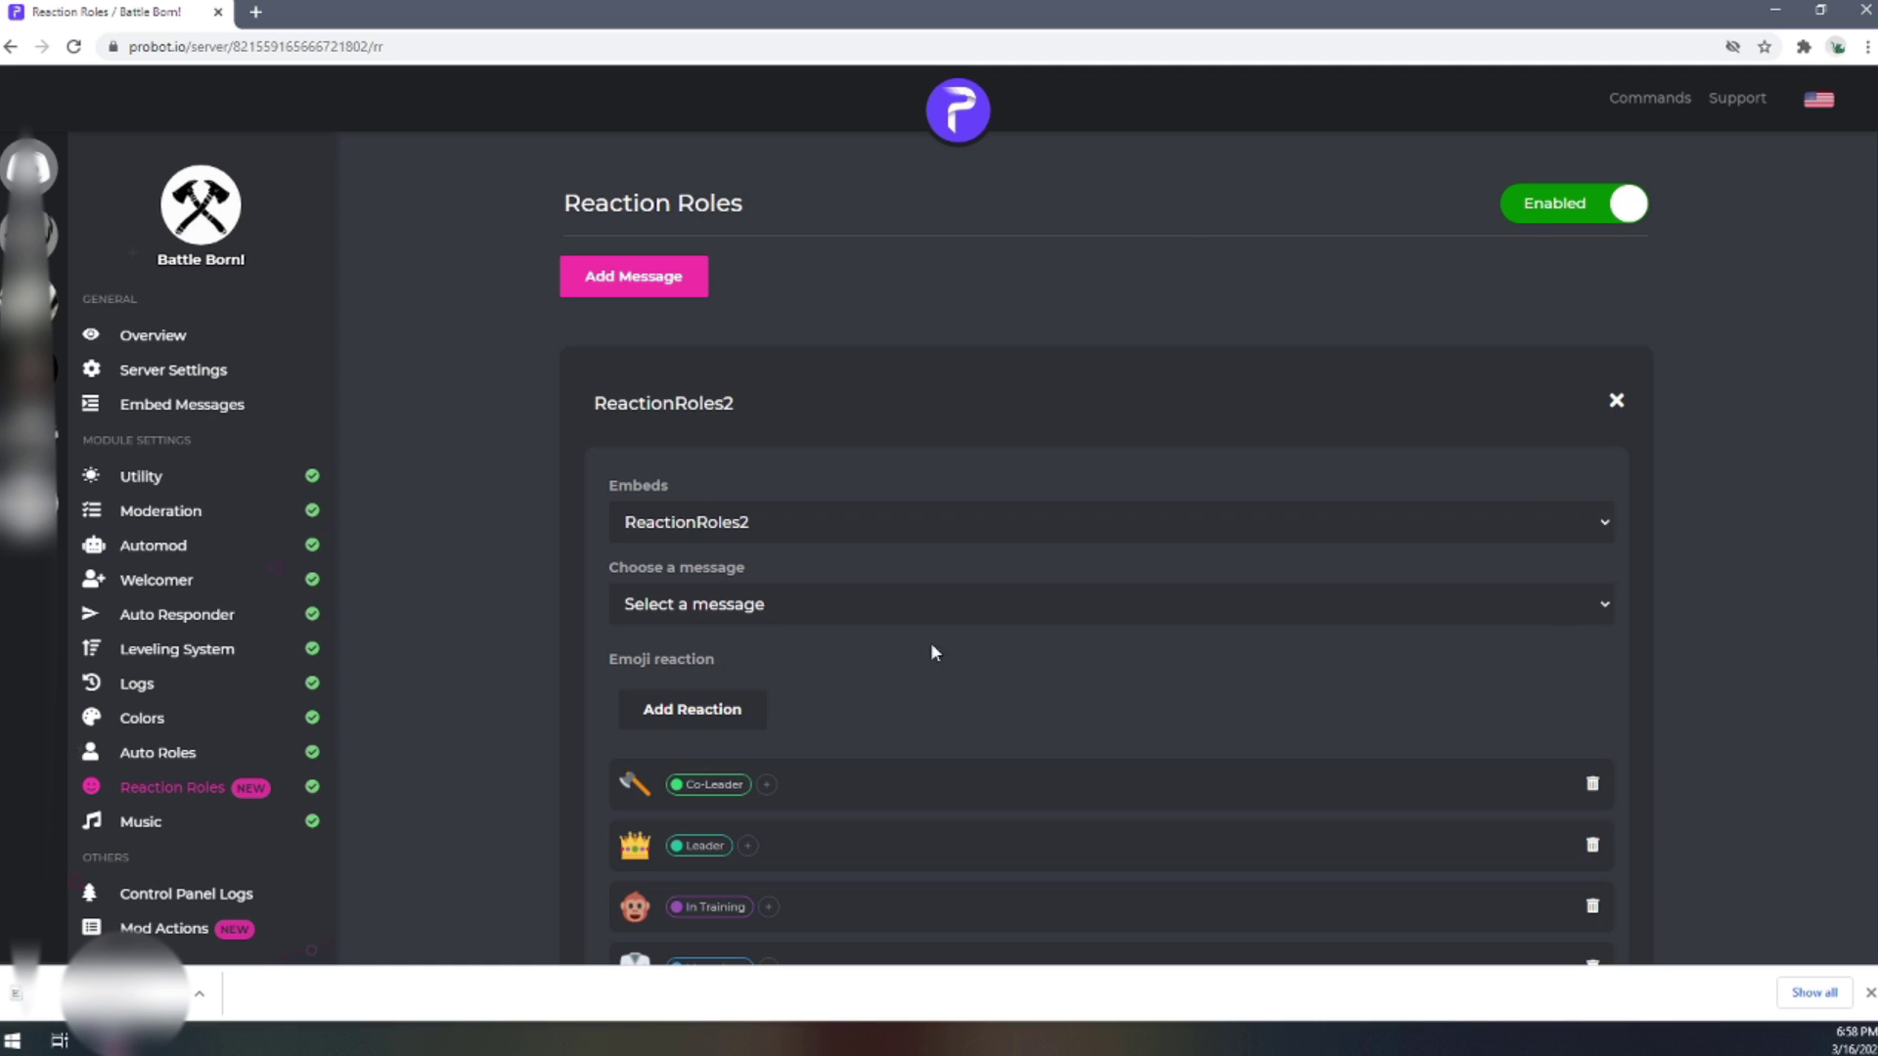
click(192, 762)
click(196, 787)
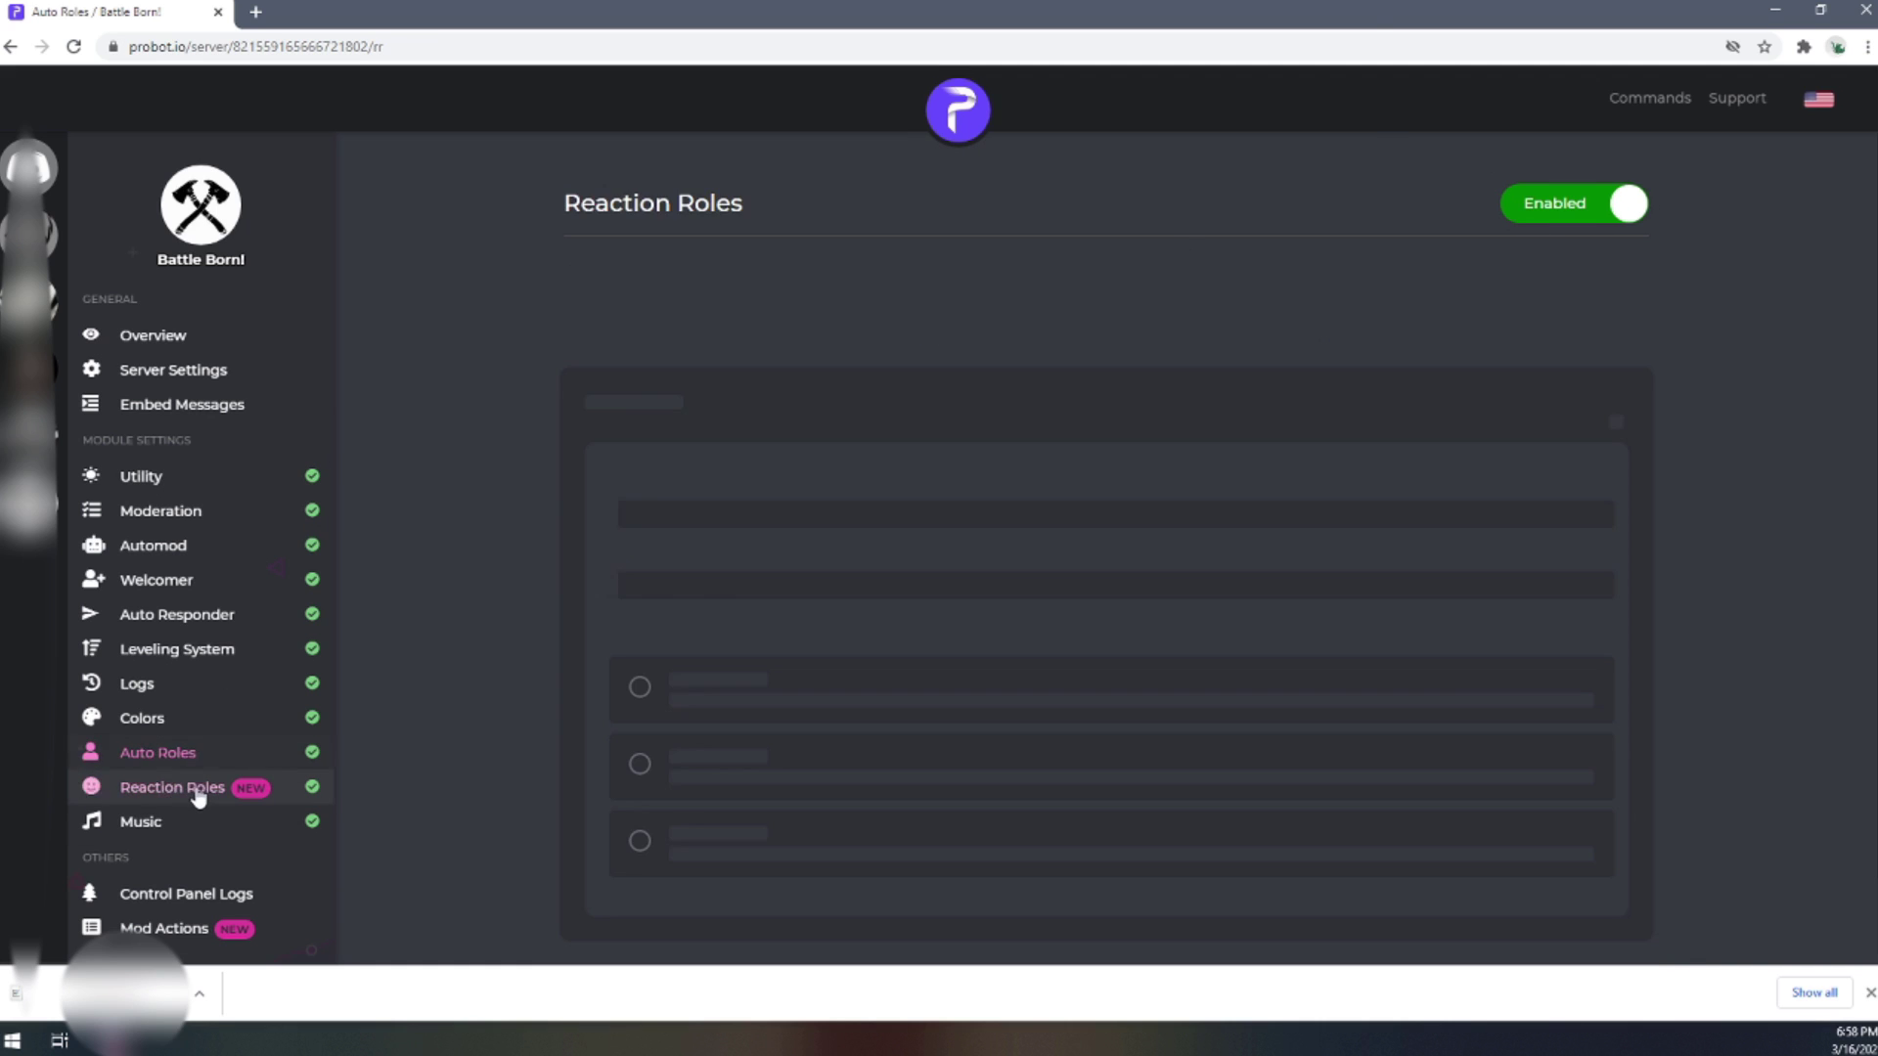
scroll(536, 518, down, 4)
scroll(536, 522, down, 2)
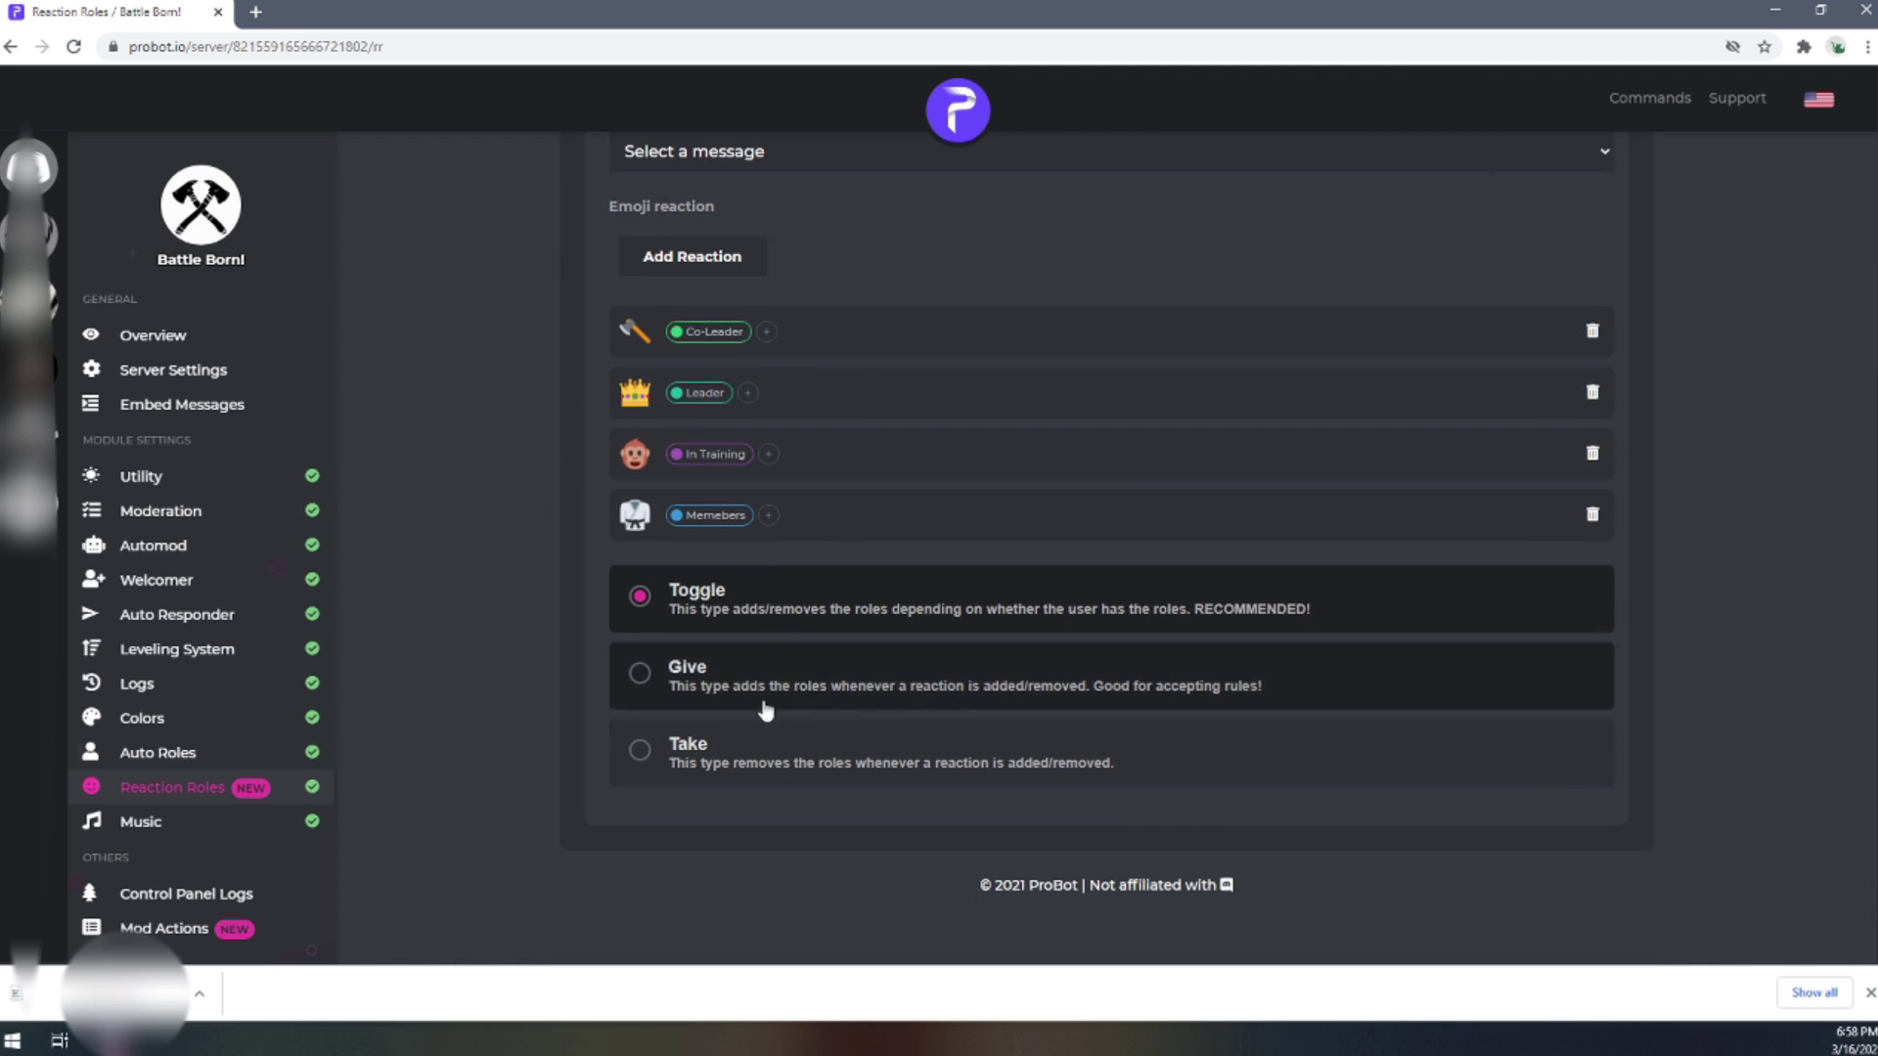
- Open the ReactionRoles2 embed in Embed Messages and send it as a new message to #general
click(198, 405)
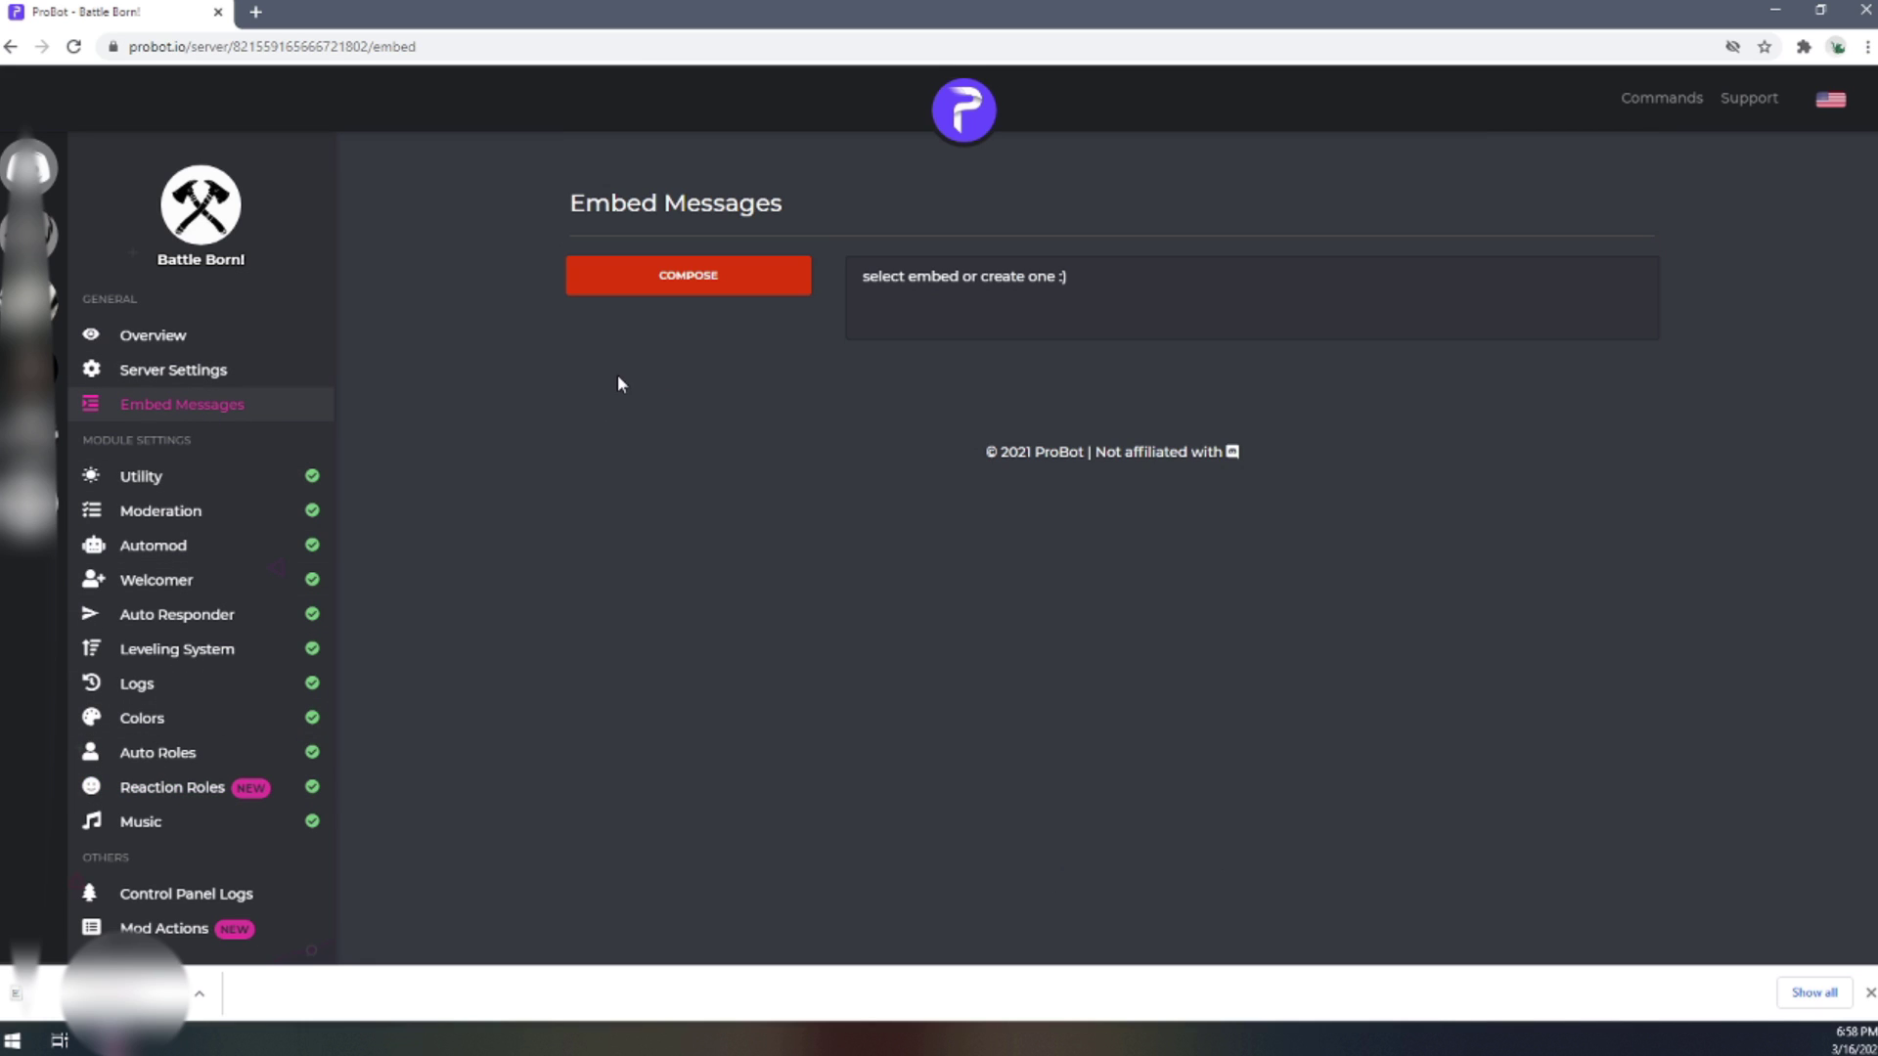
click(692, 333)
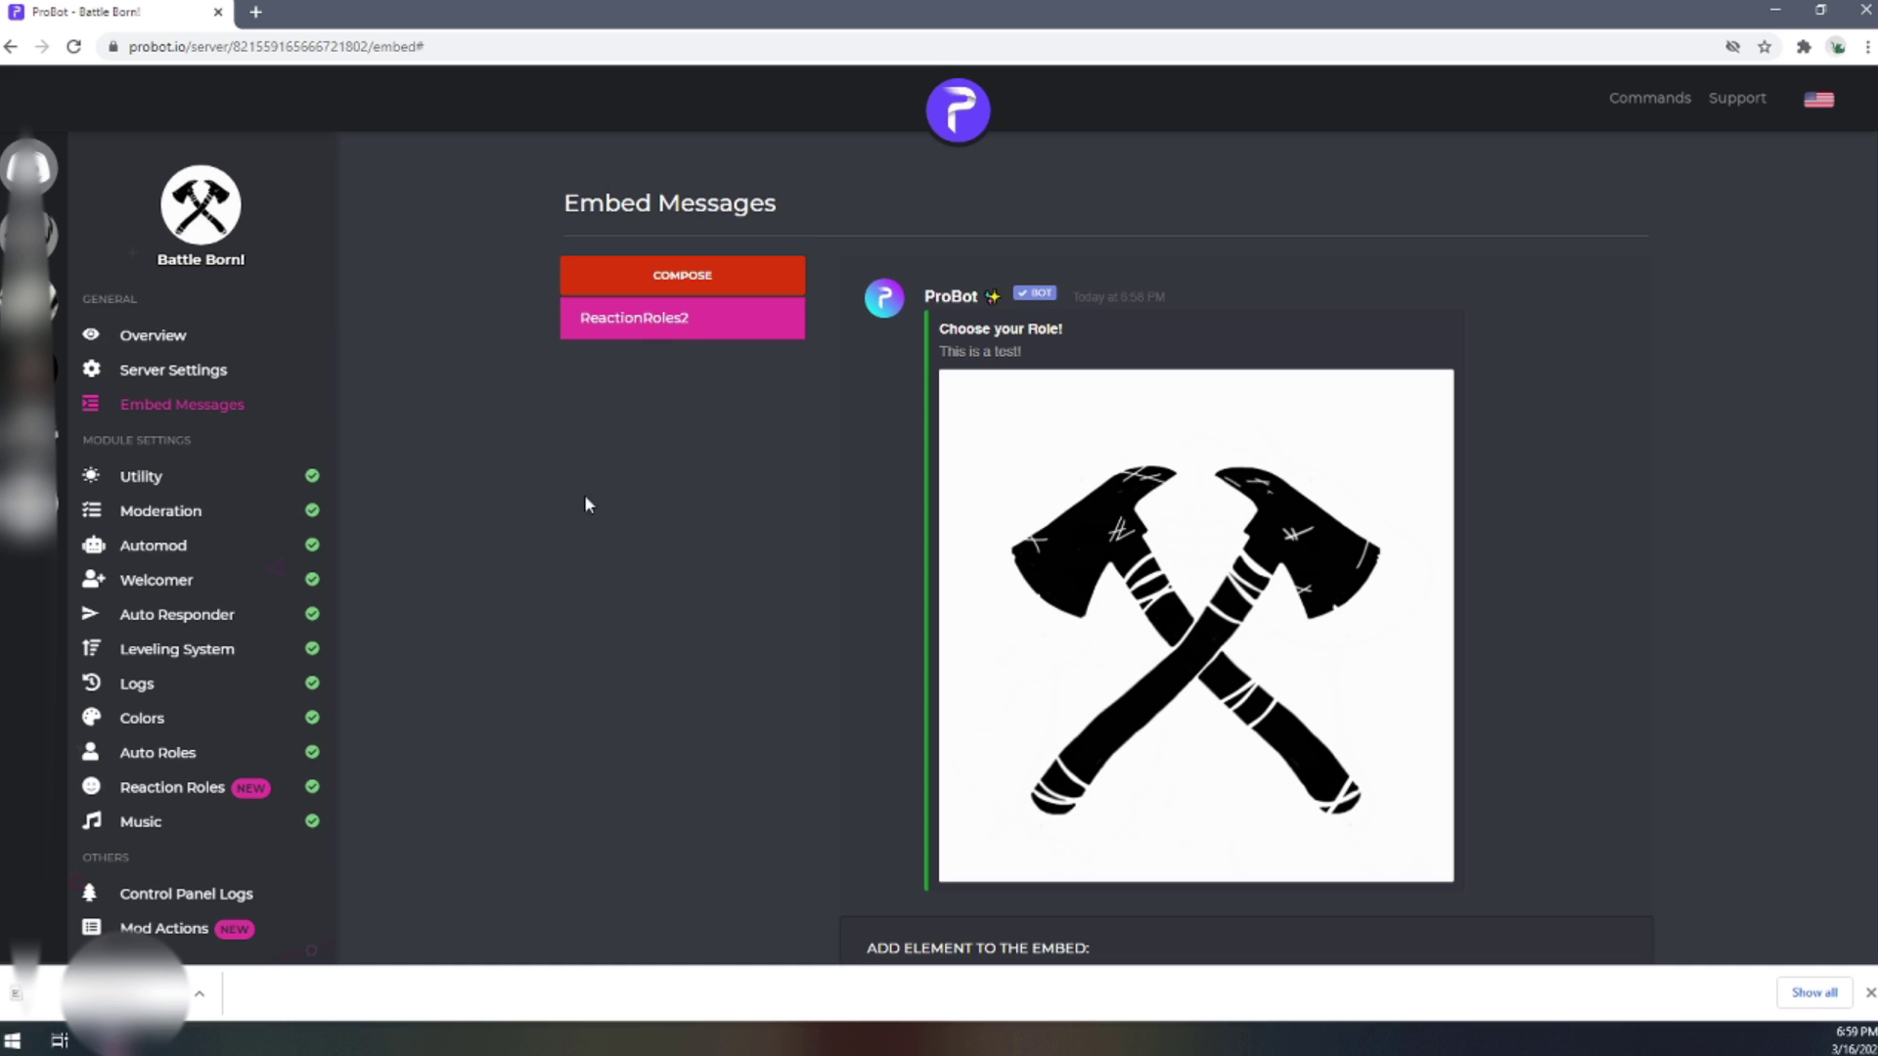
scroll(601, 501, down, 1)
scroll(606, 499, down, 4)
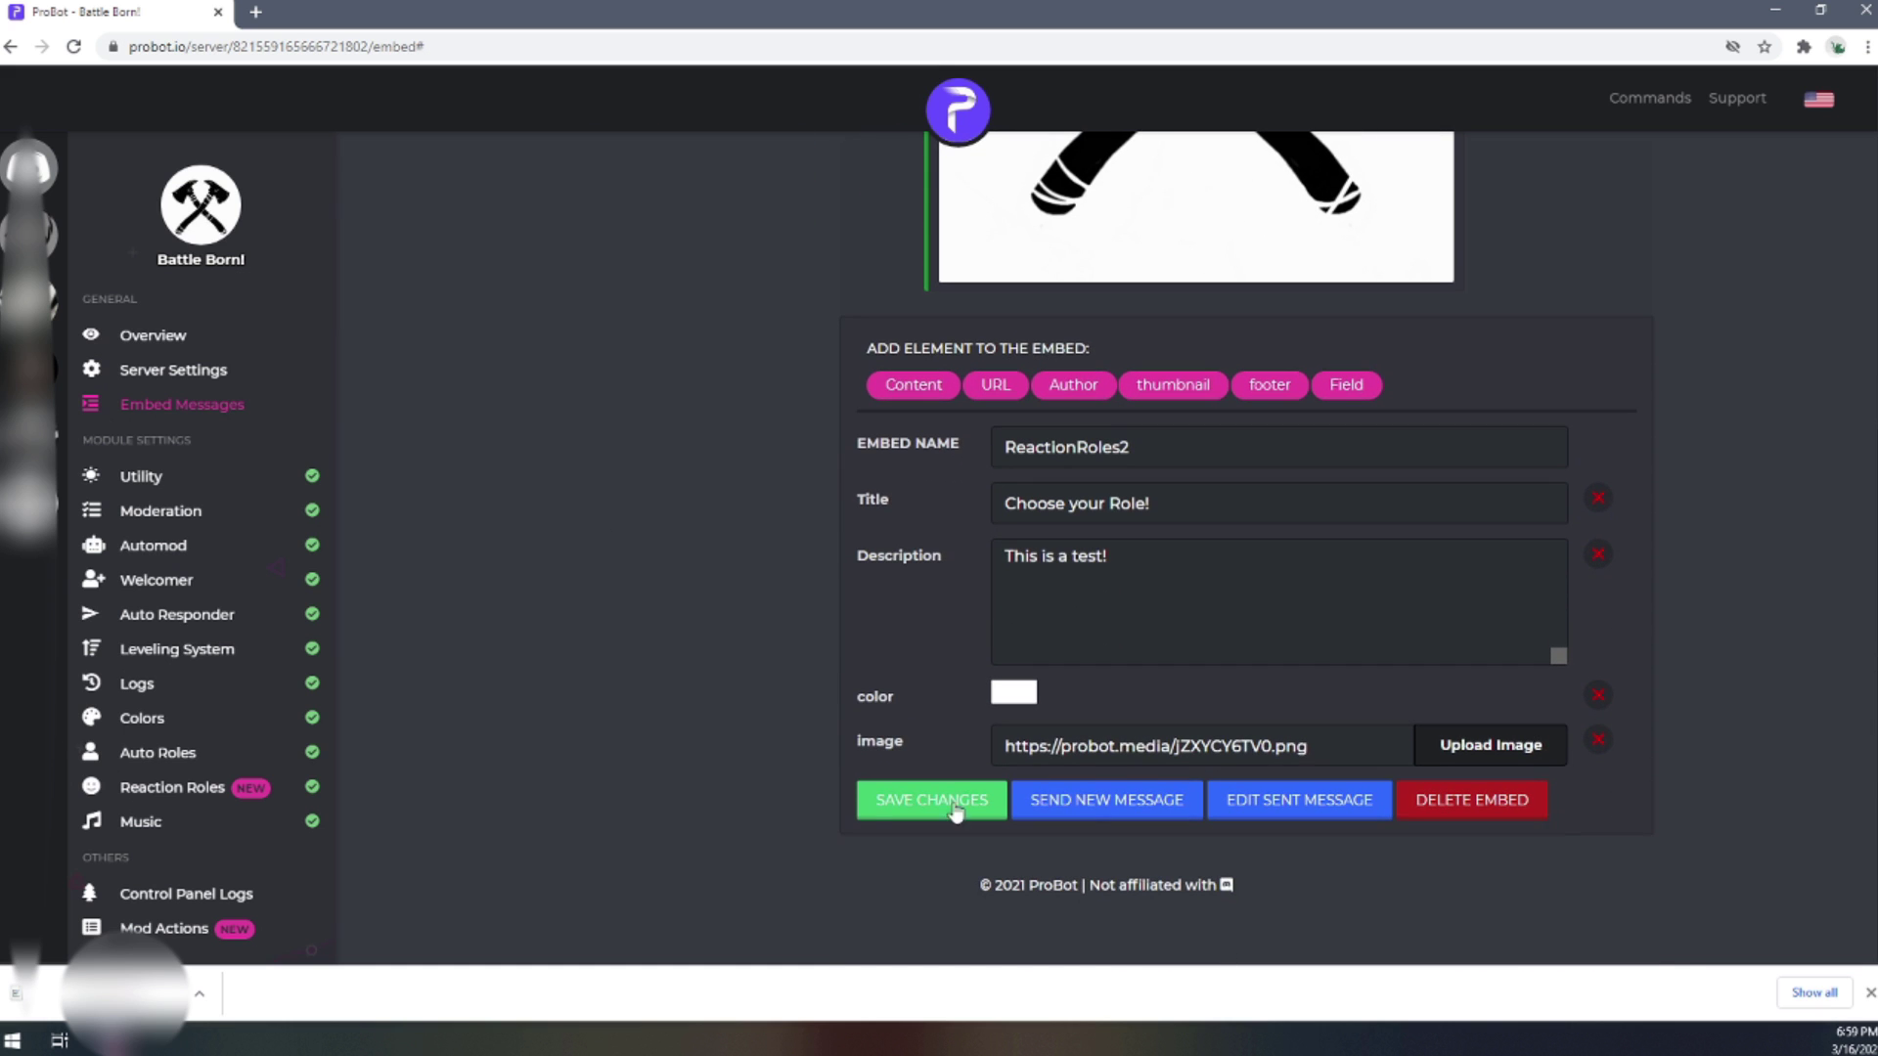
click(1157, 816)
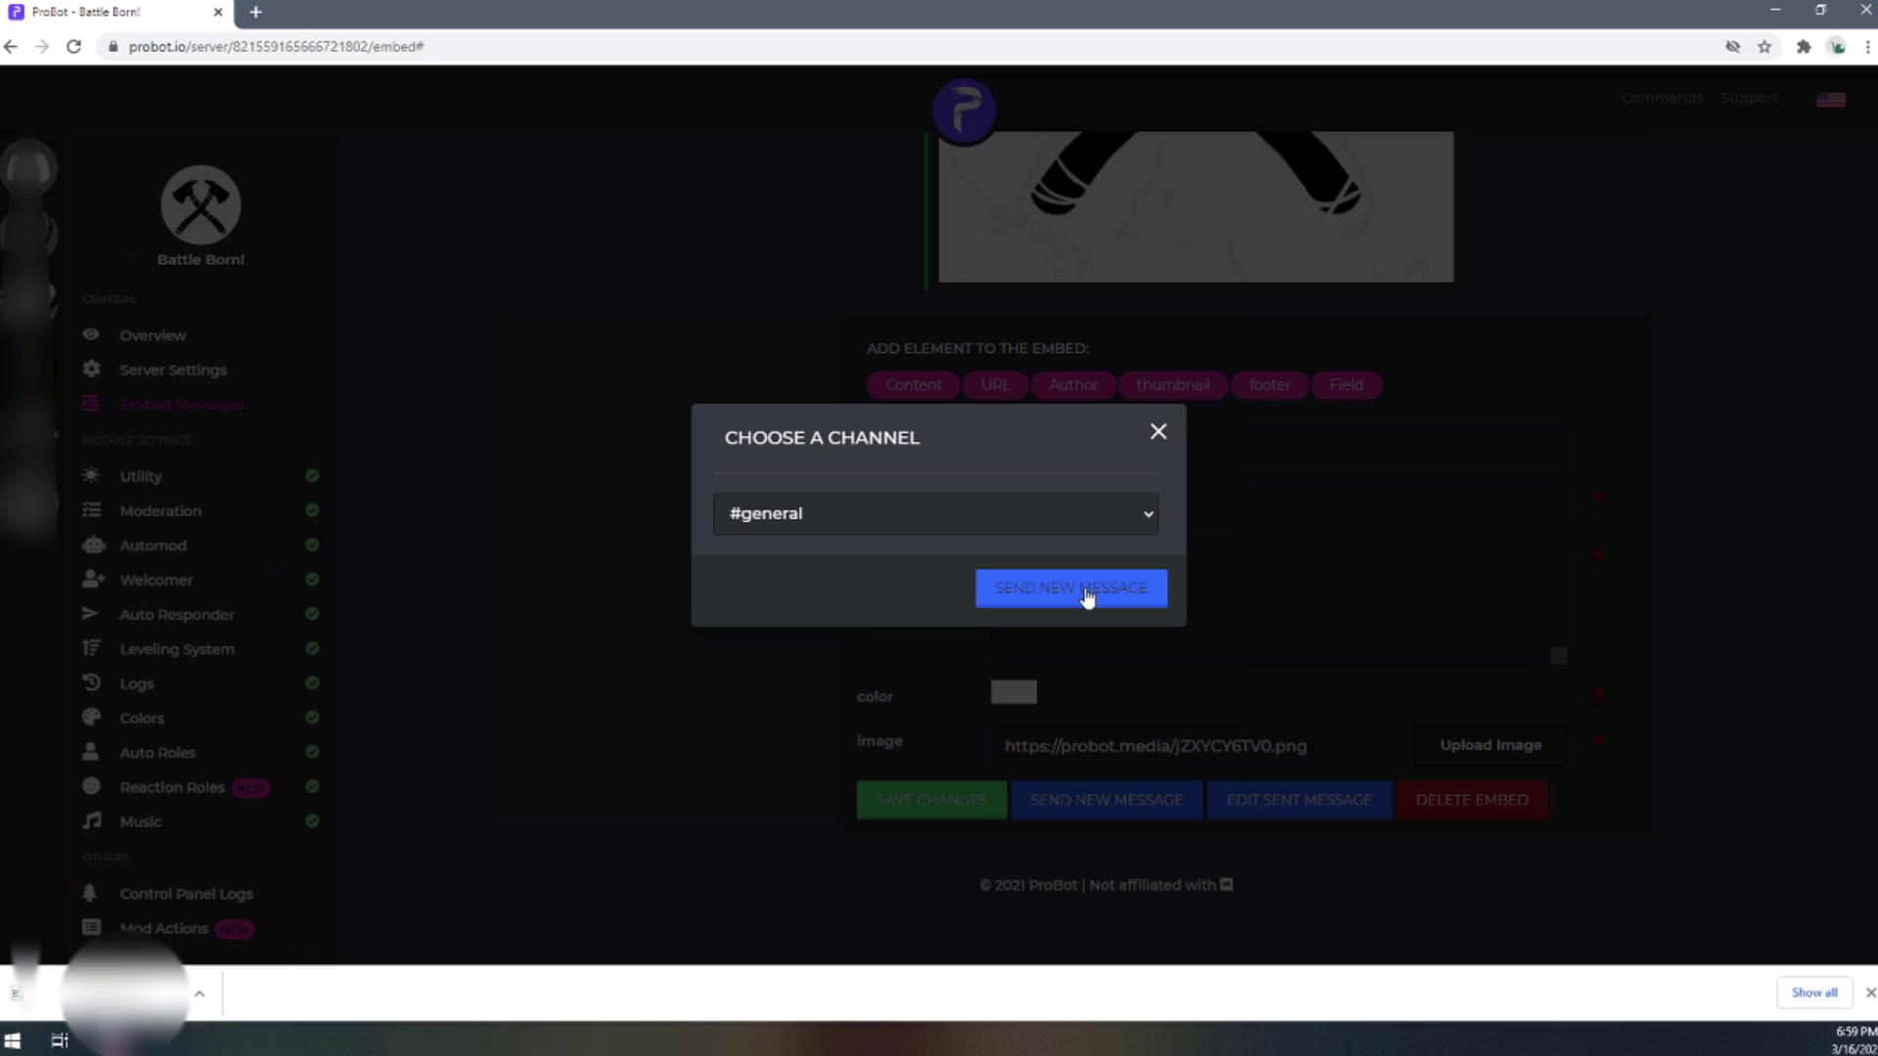
click(1087, 593)
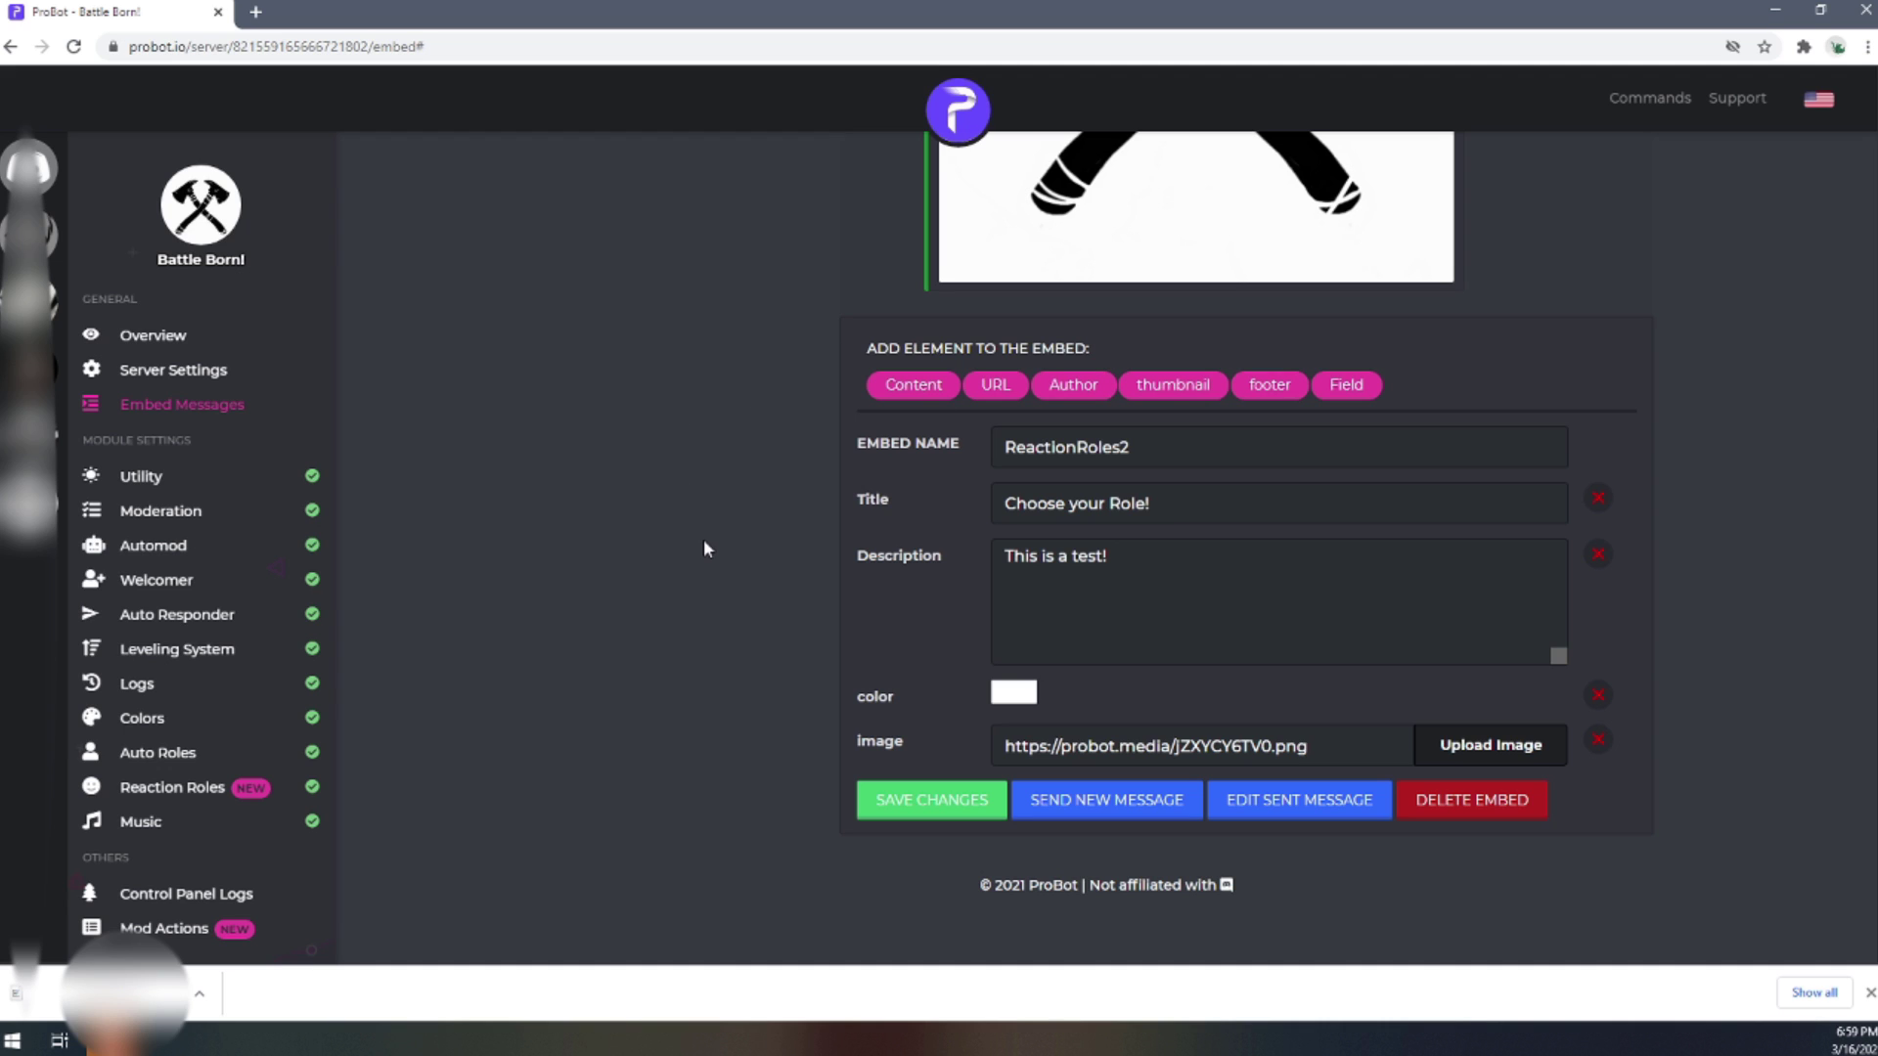
- Update an already sent #general message with the ReactionRoles2 embed
scroll(703, 543, up, 1)
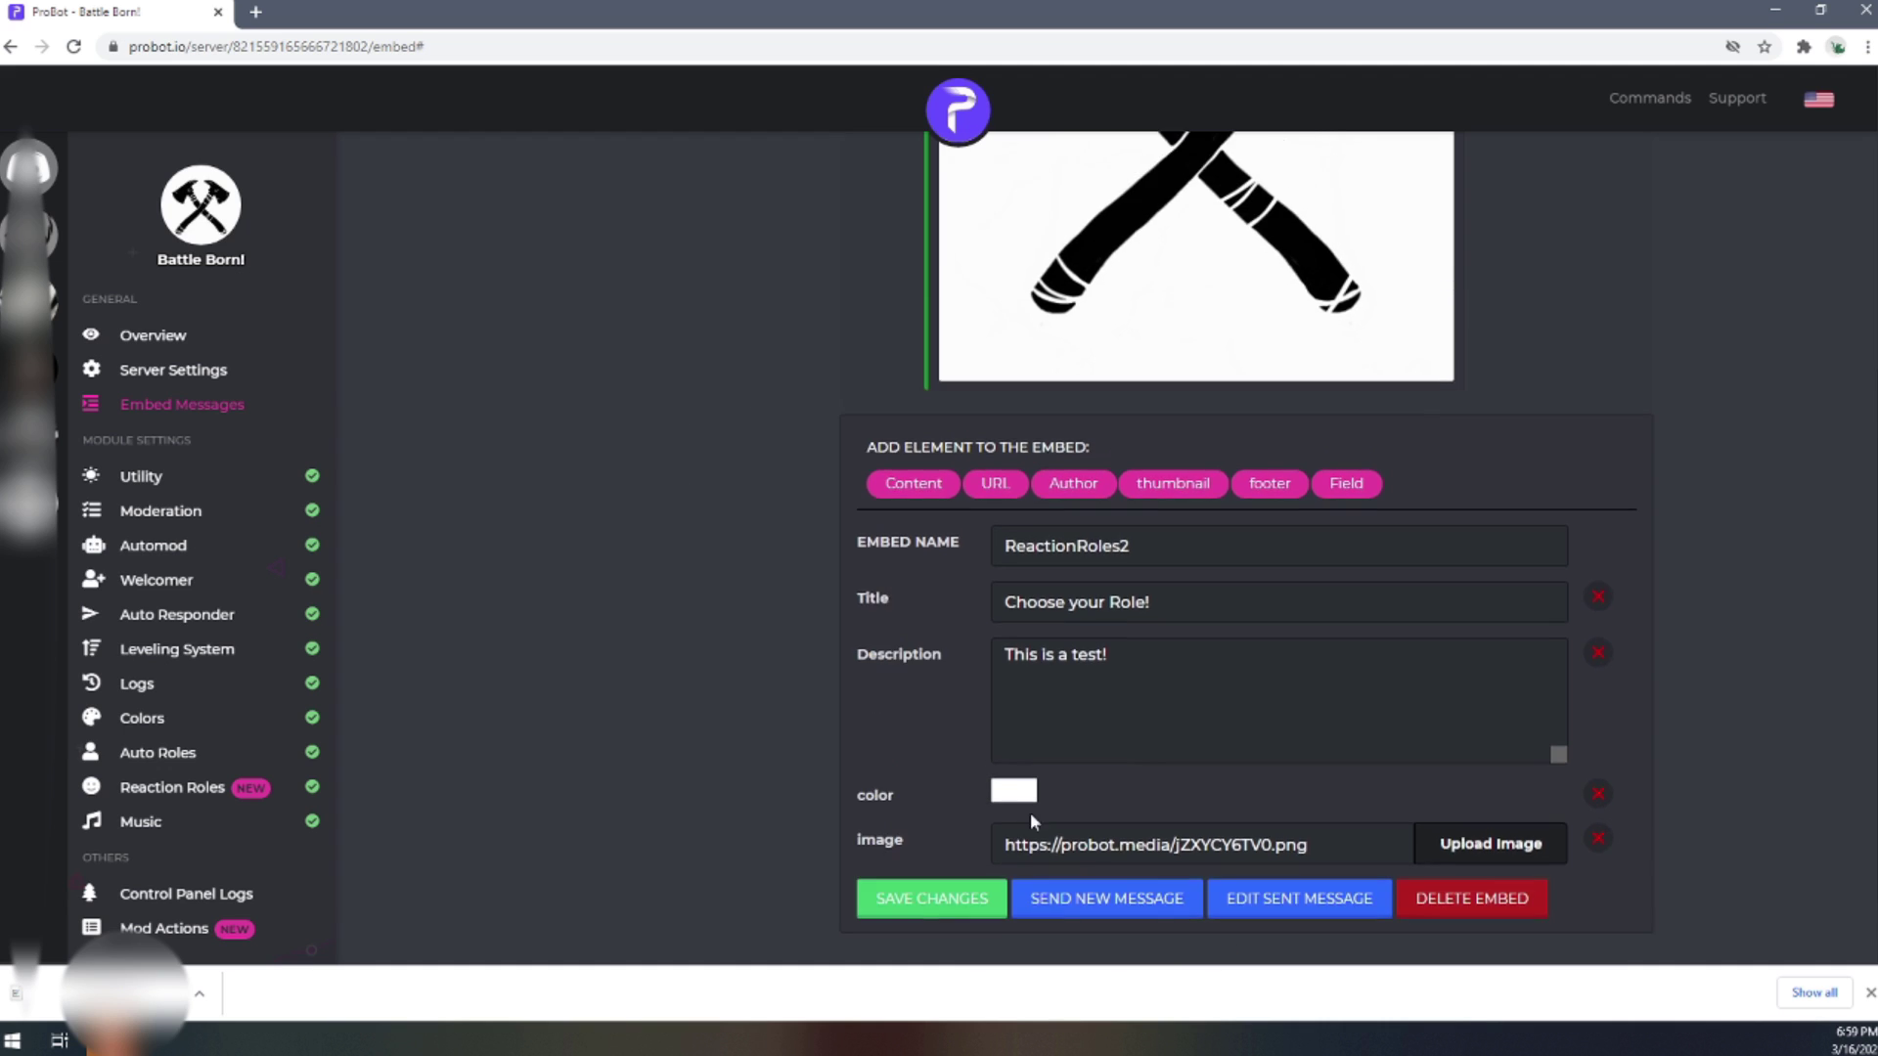
click(1301, 900)
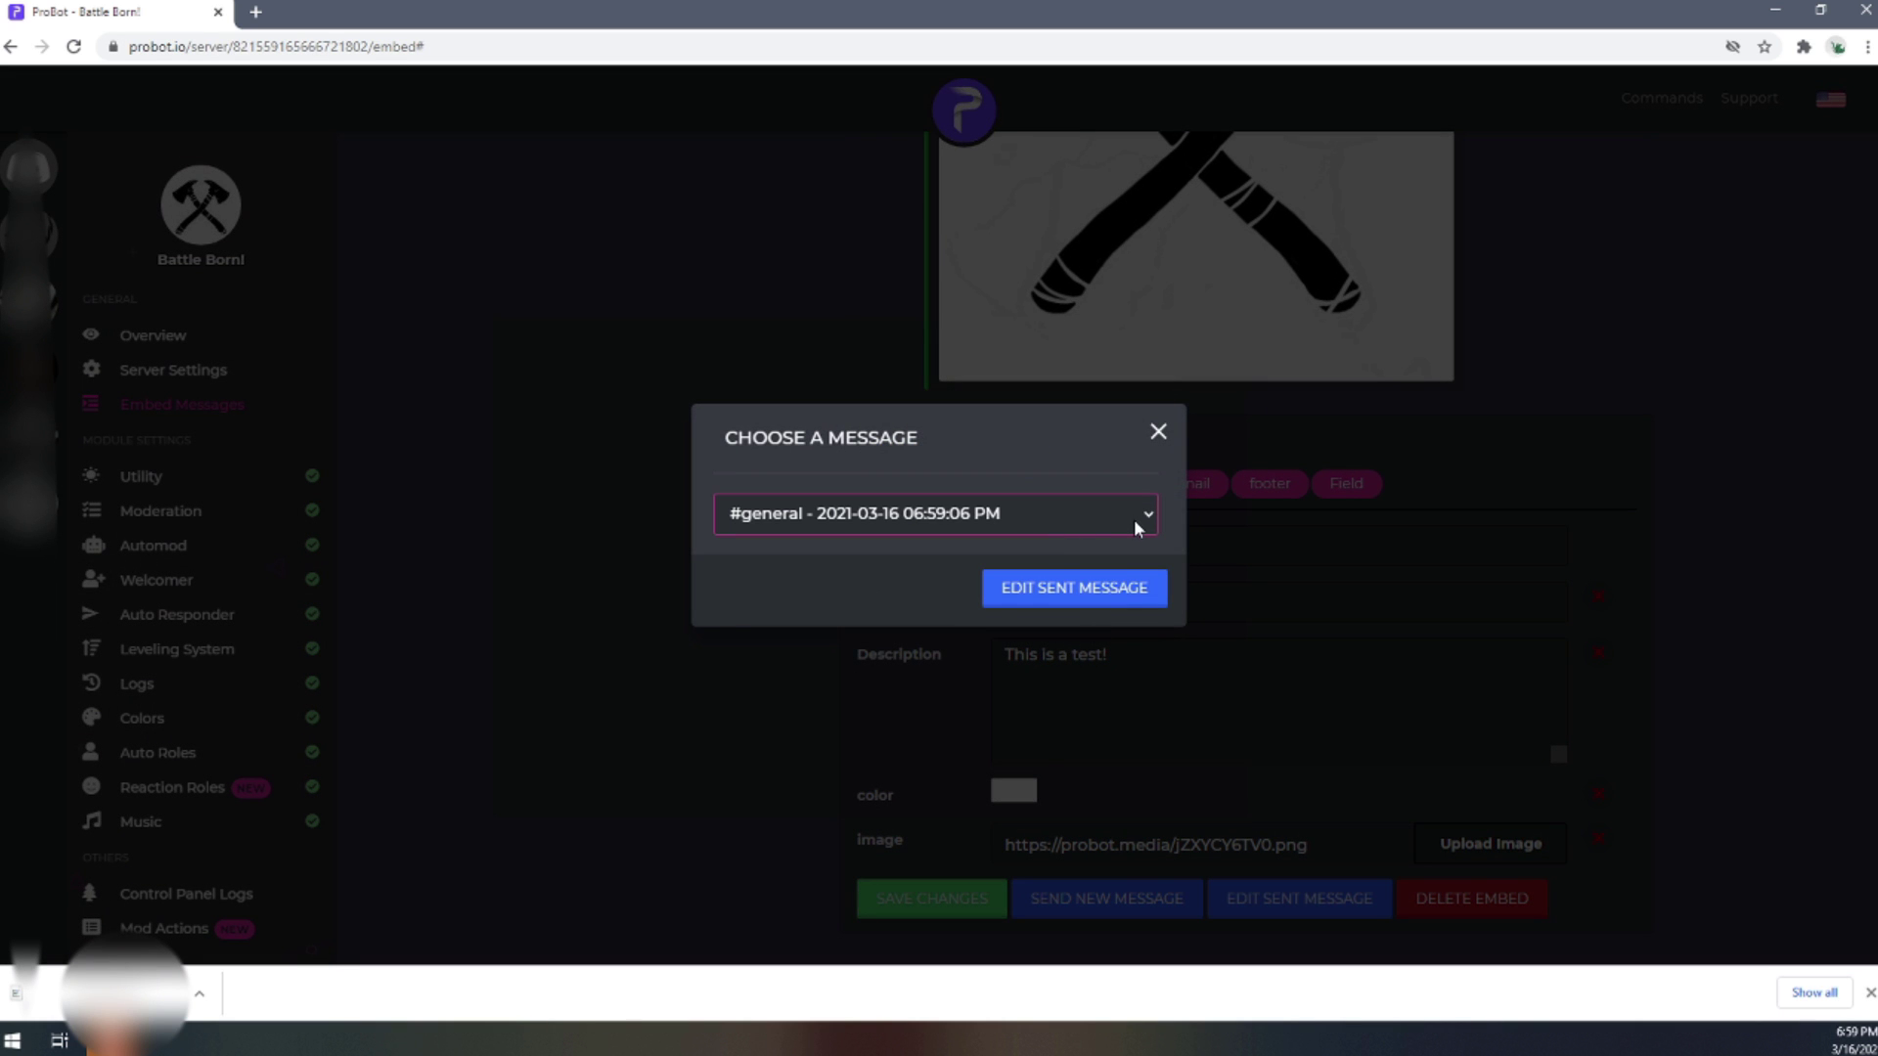
click(1123, 599)
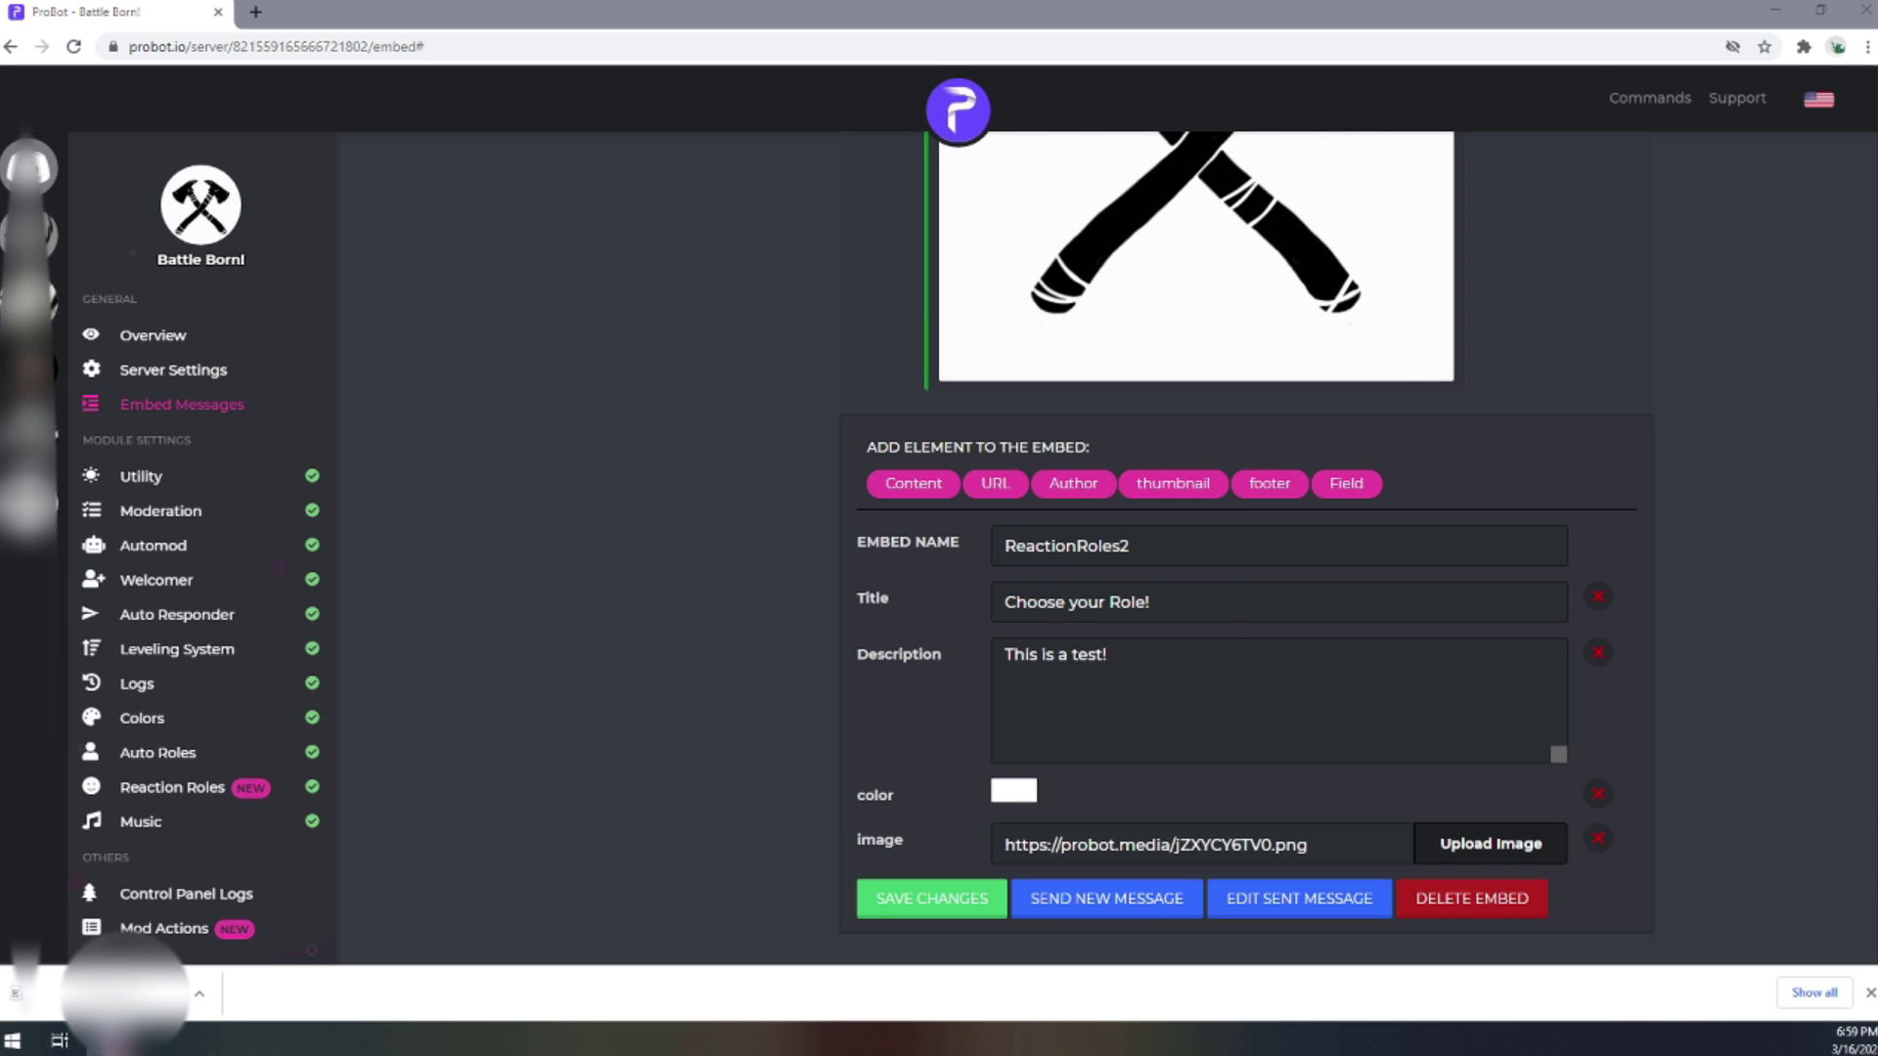
click(657, 534)
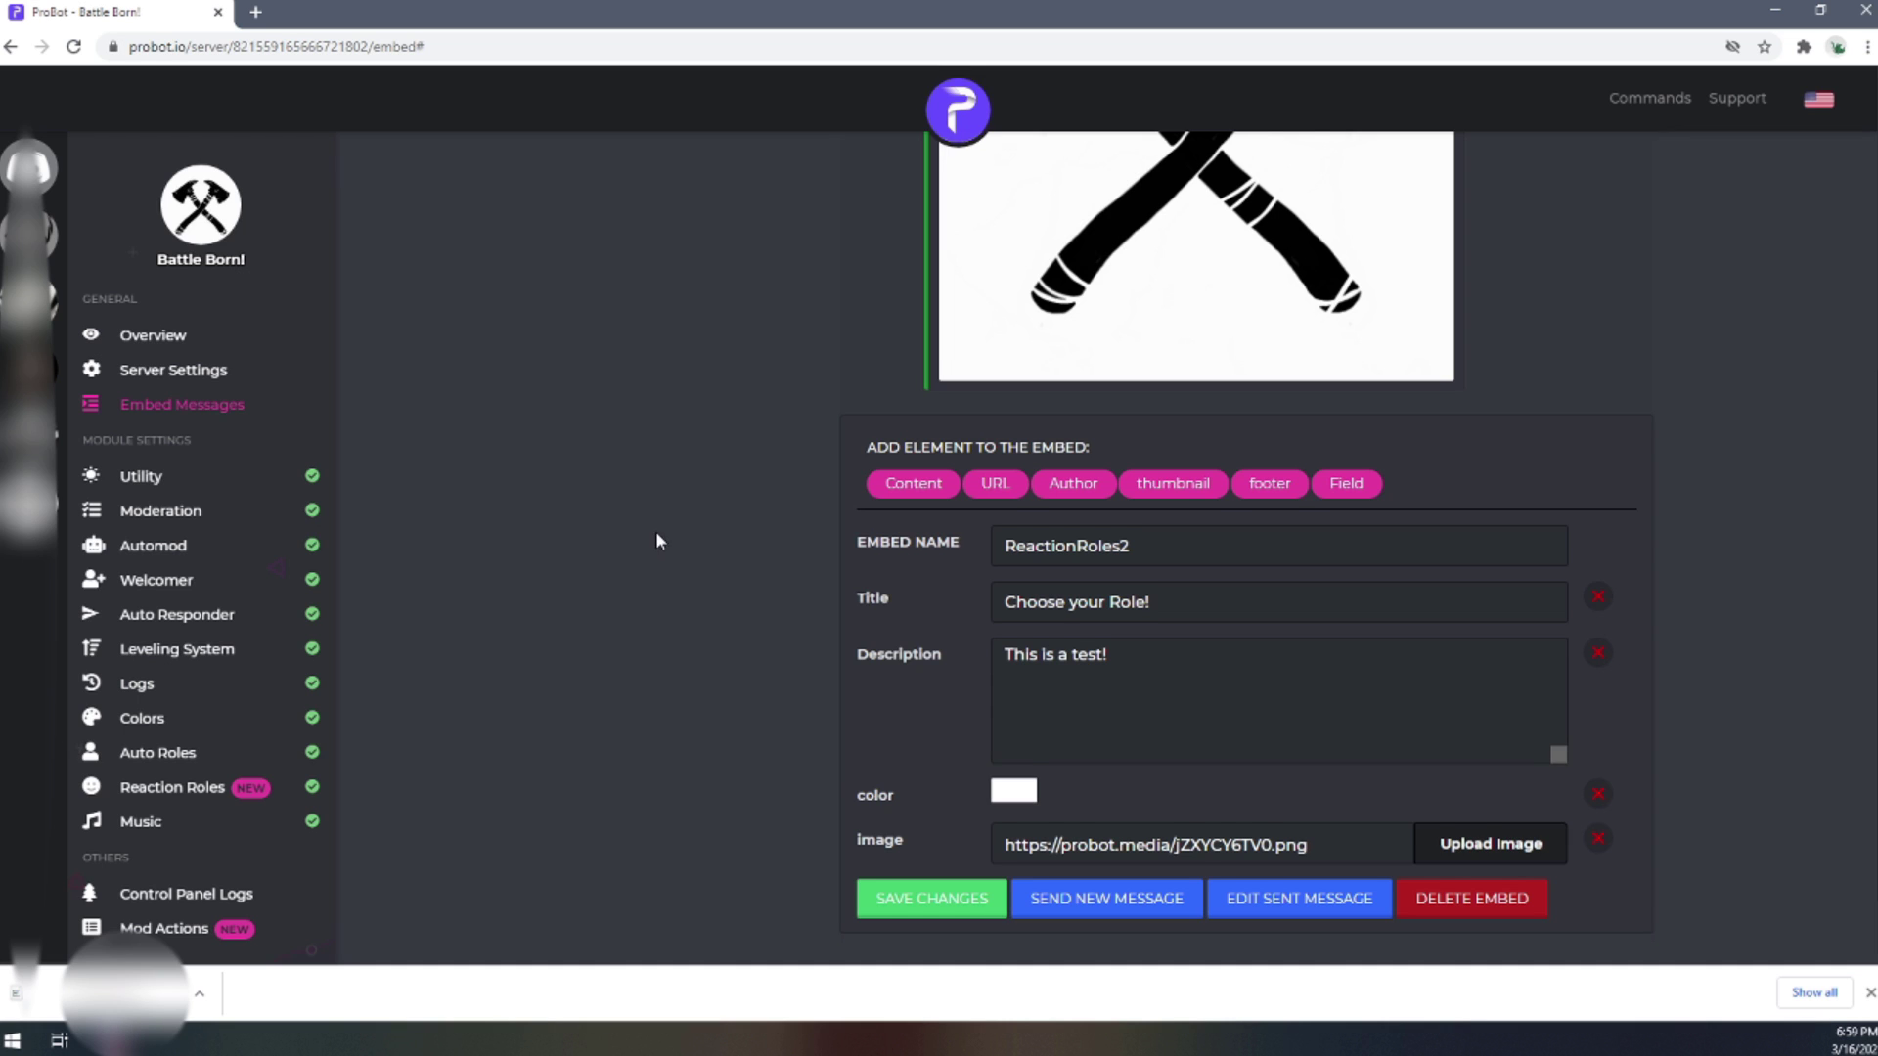
scroll(671, 548, down, 1)
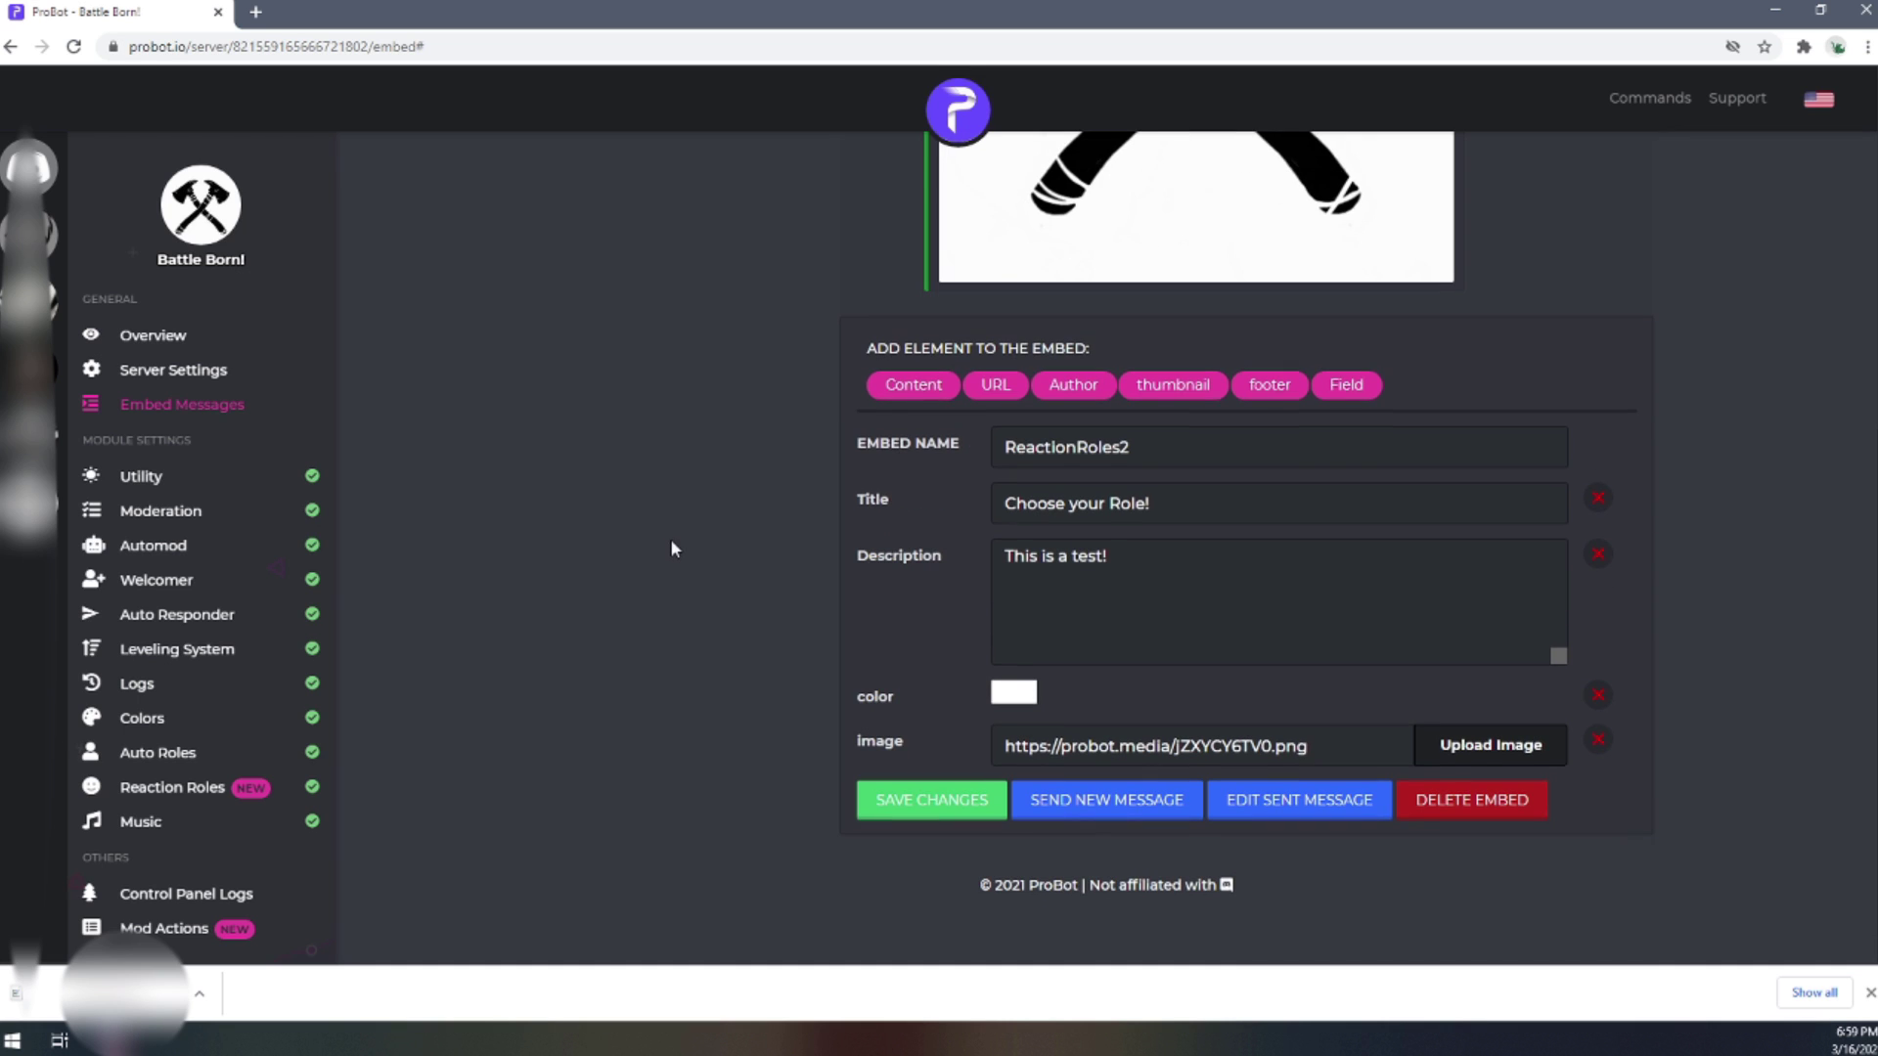
click(209, 792)
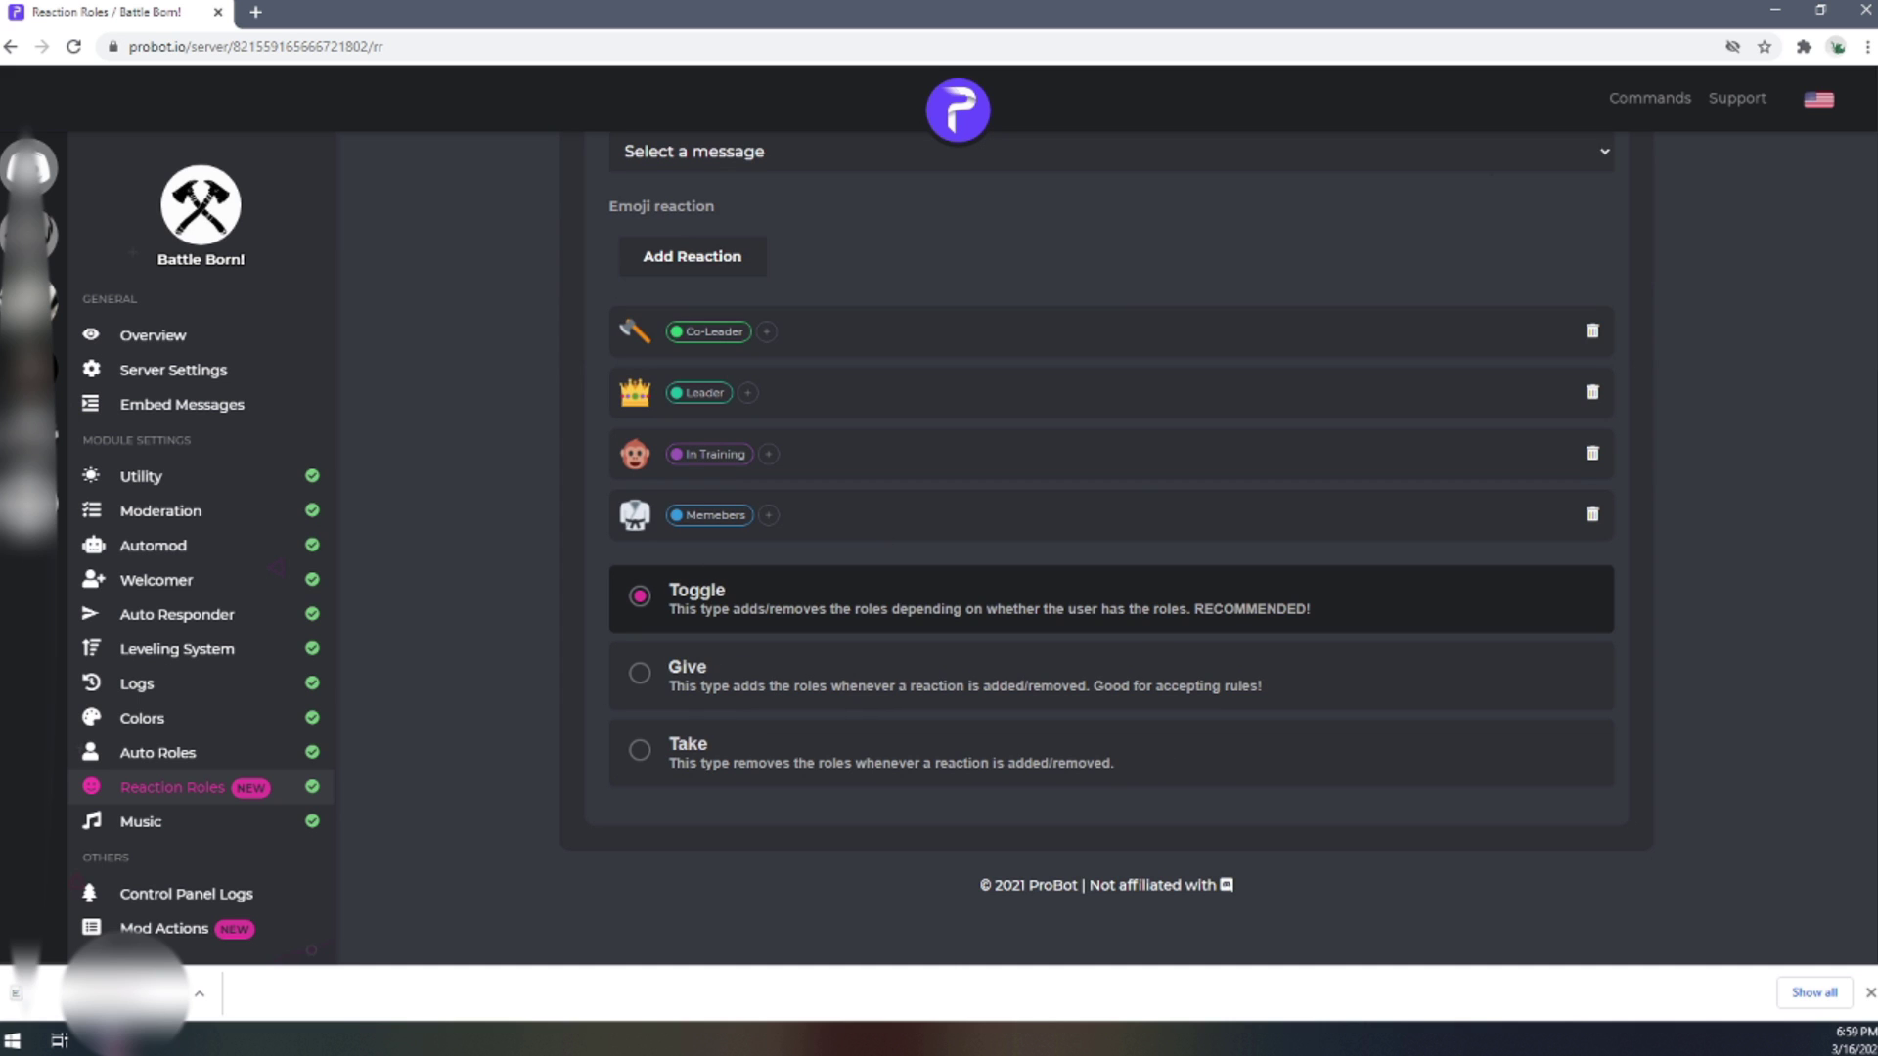
scroll(435, 587, up, 4)
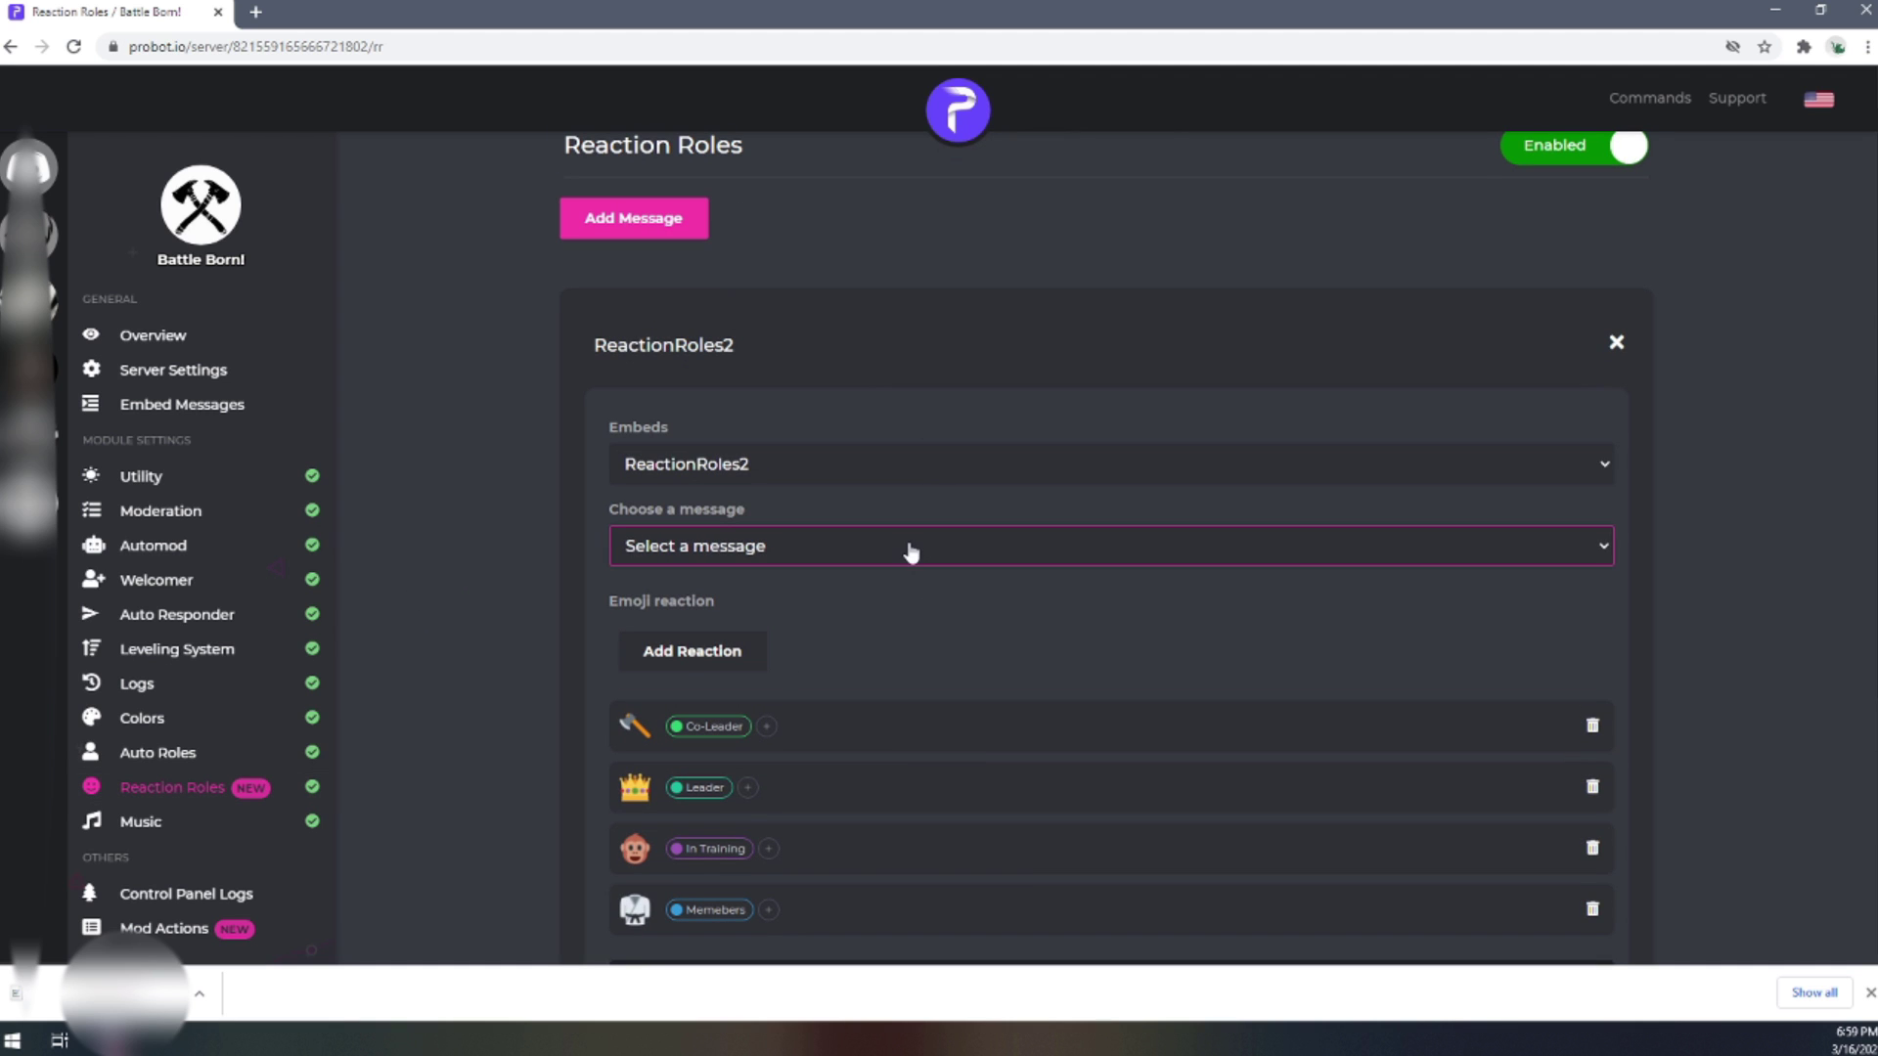
click(1064, 550)
click(1043, 490)
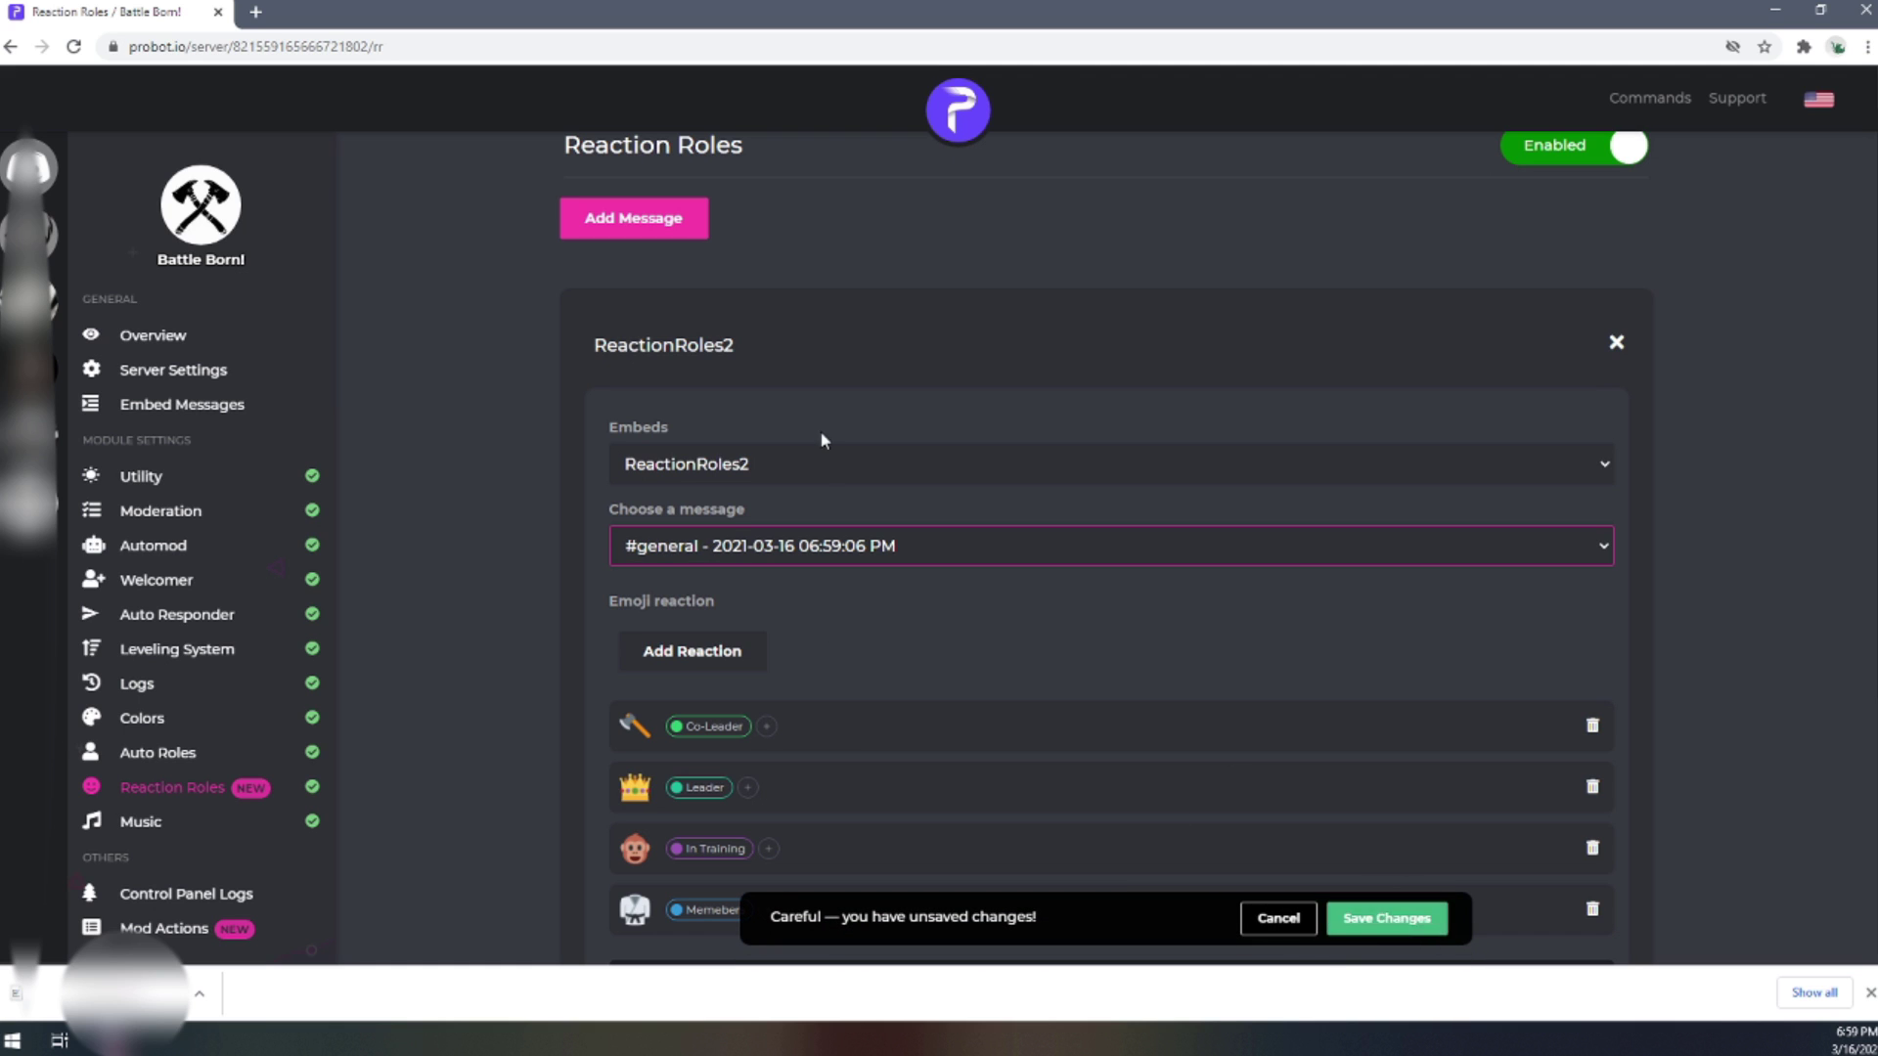
key(alt+Tab)
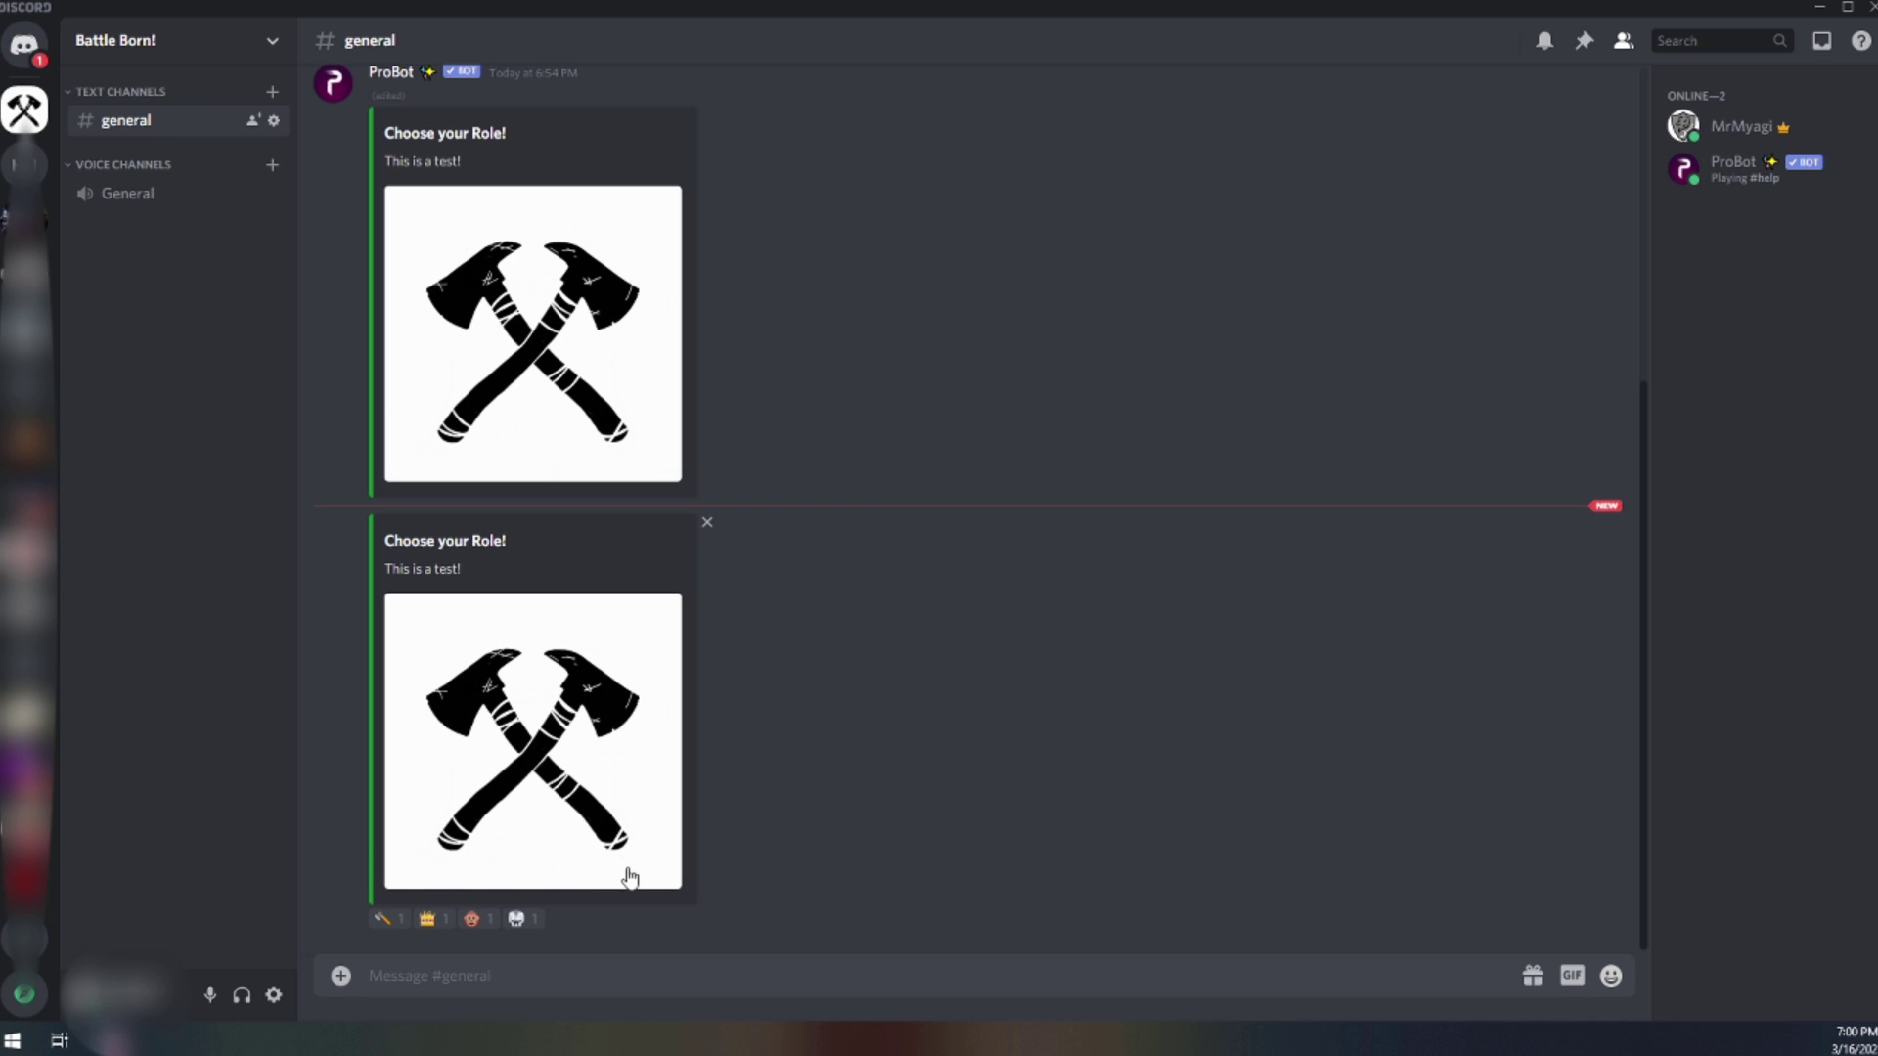
- Test the newer embed's reactions by toggling the martial arts uniform and crown on and off and leaving the monkey face on
click(519, 921)
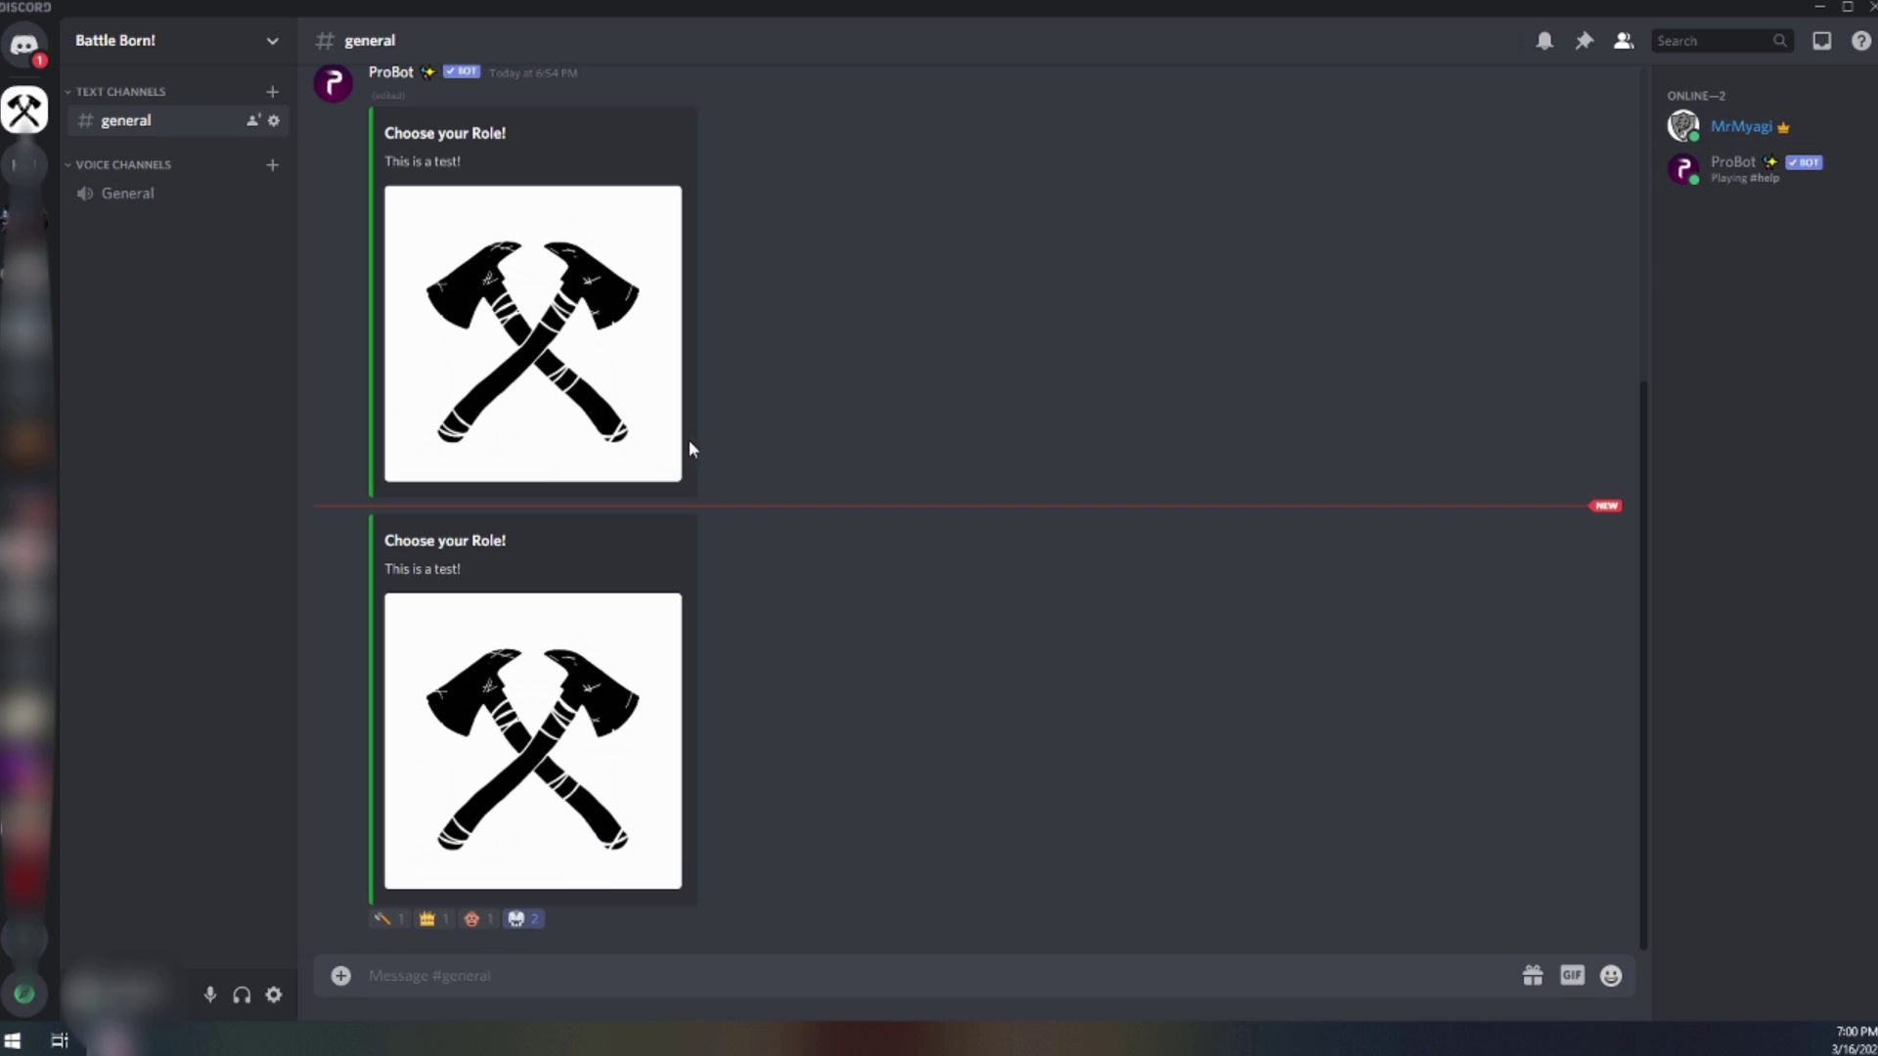
click(470, 920)
click(517, 920)
click(428, 920)
click(431, 922)
- Open the Battle Born! server's role settings and display Leader members separately from online members
click(272, 42)
click(179, 185)
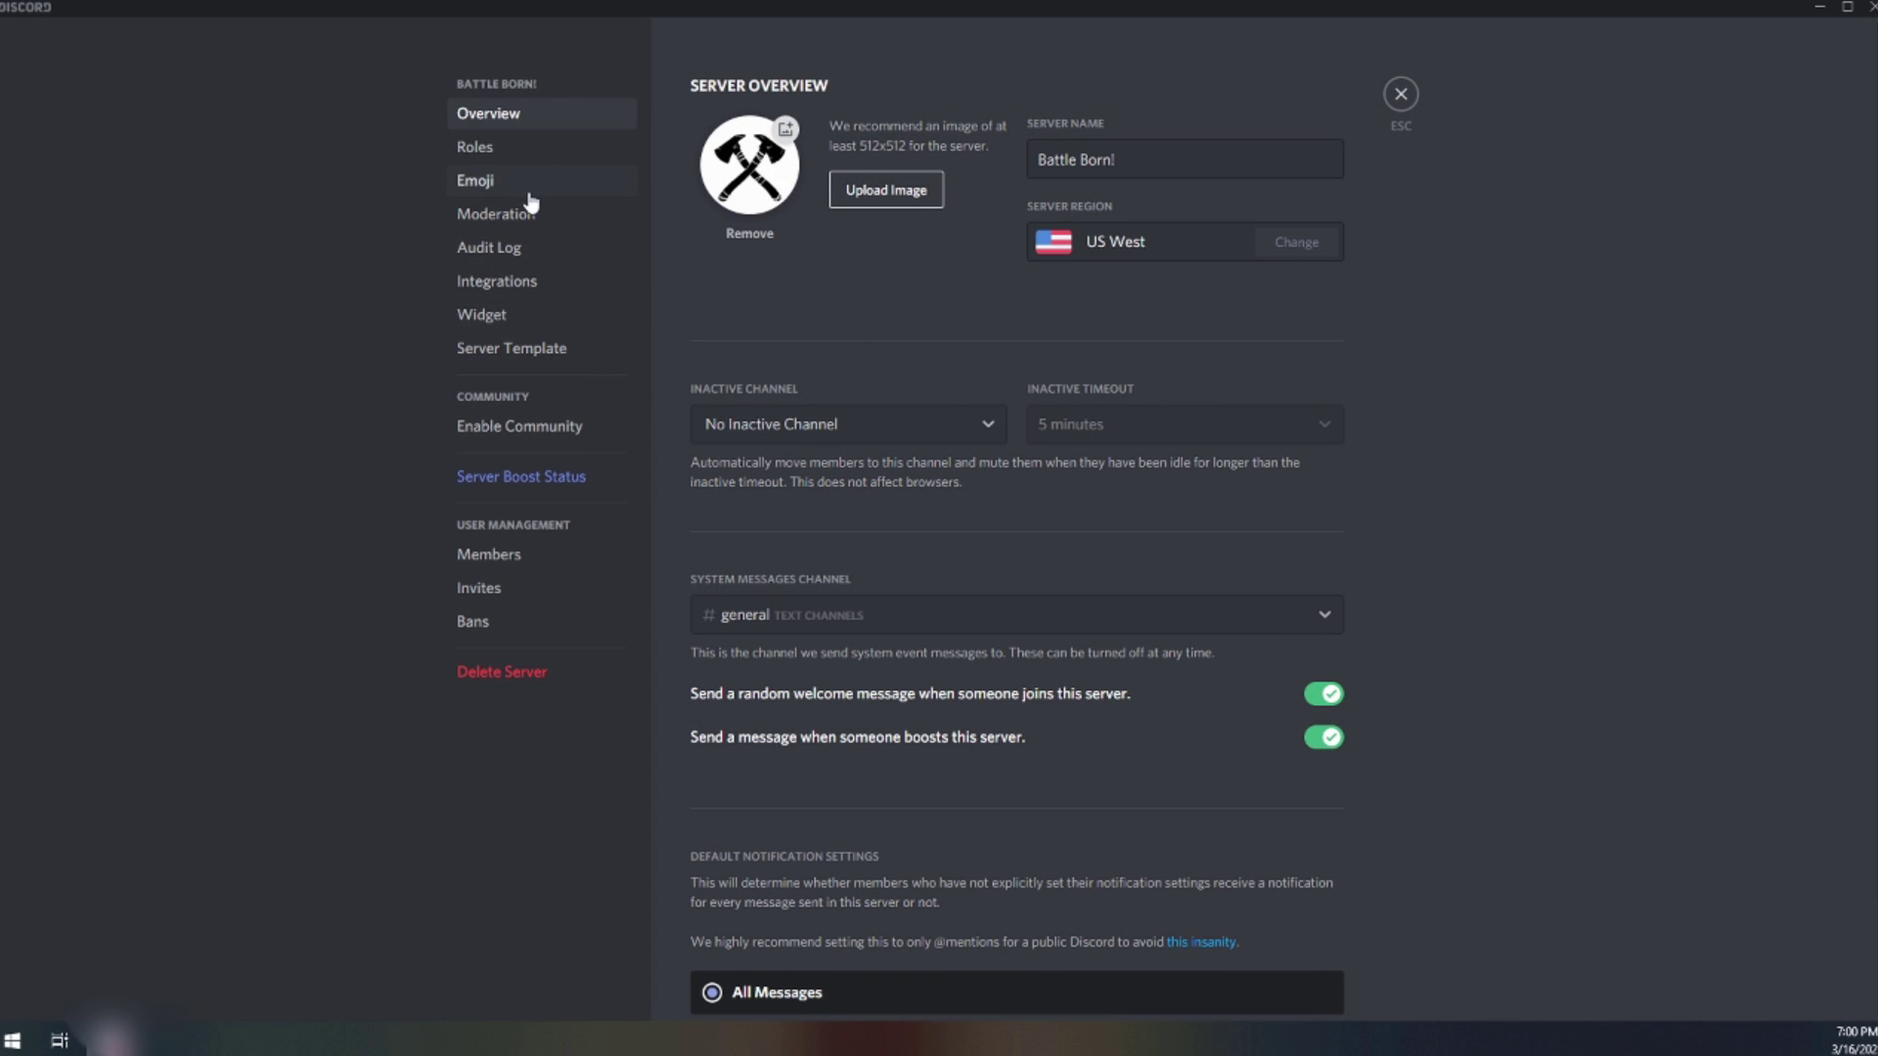
click(519, 148)
click(772, 149)
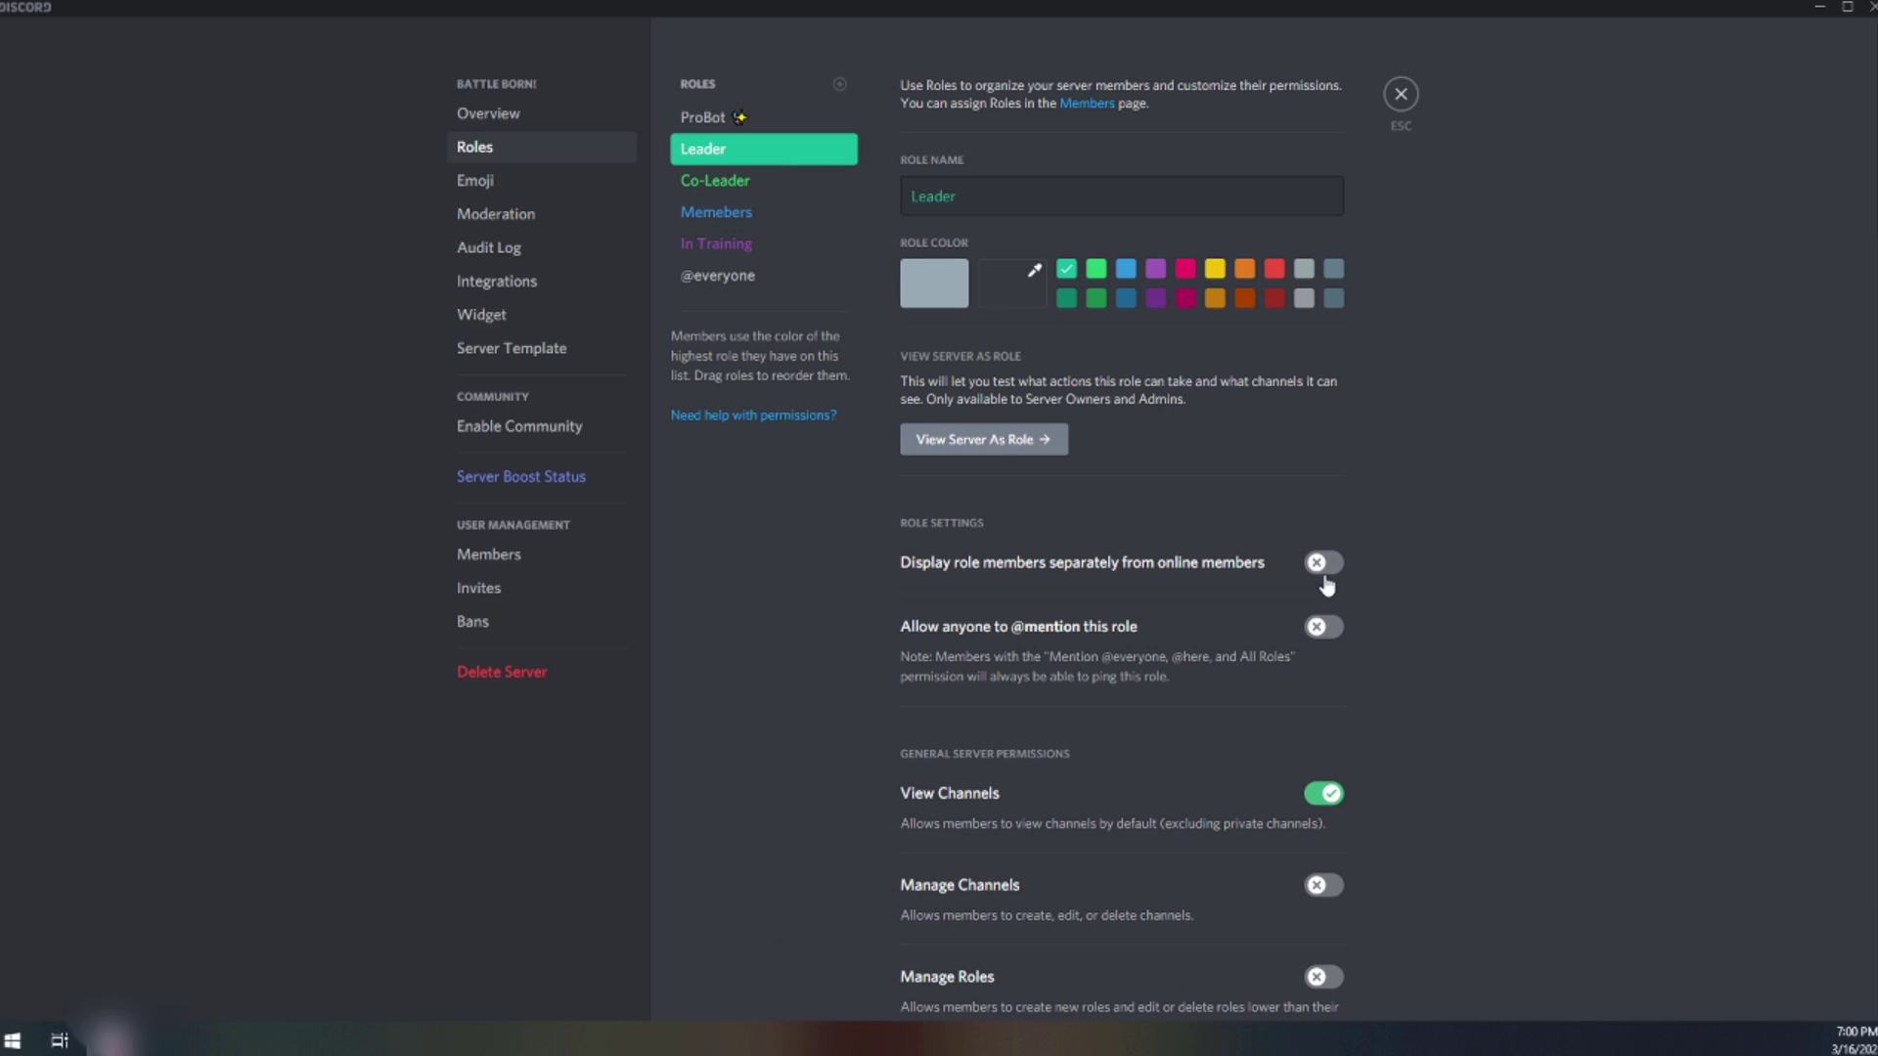
click(1325, 565)
- Display Co-Leader, Memebers and In Training role members separately from online members, and save the role changes
click(763, 179)
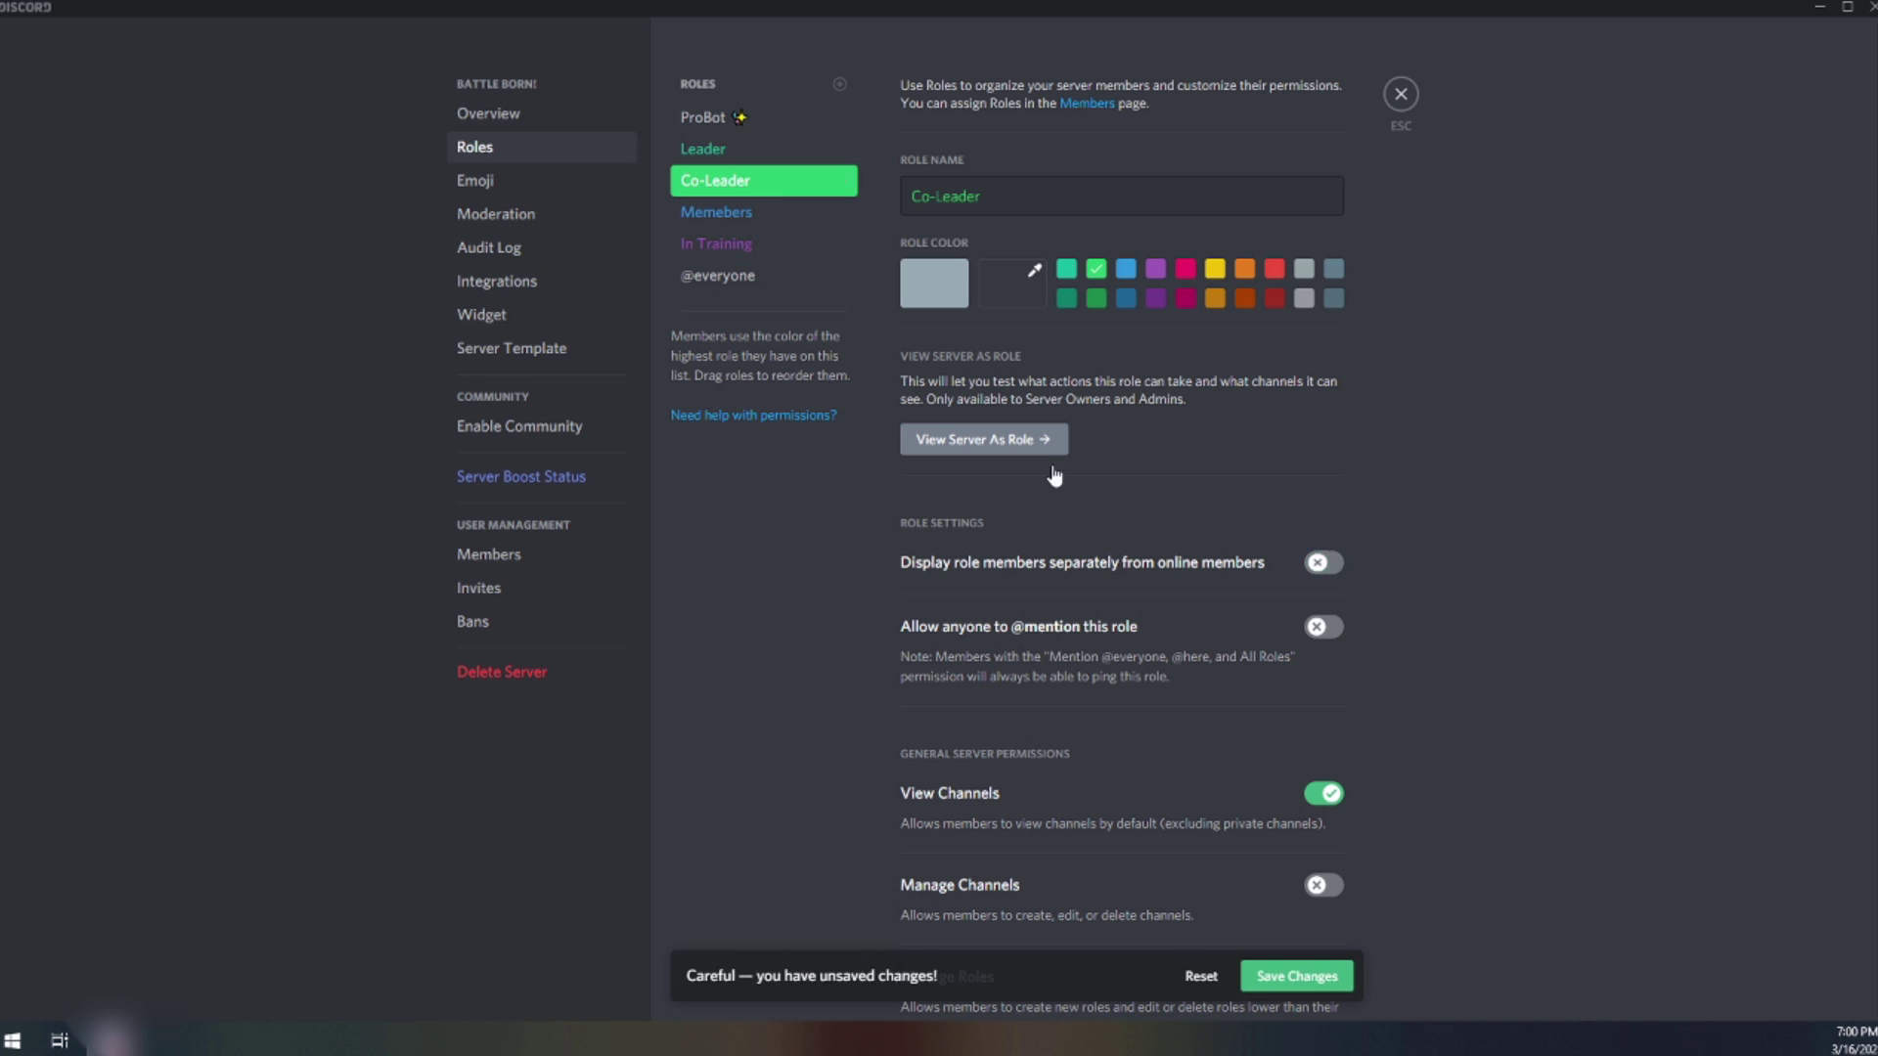
click(1322, 563)
click(763, 213)
click(1323, 563)
click(767, 246)
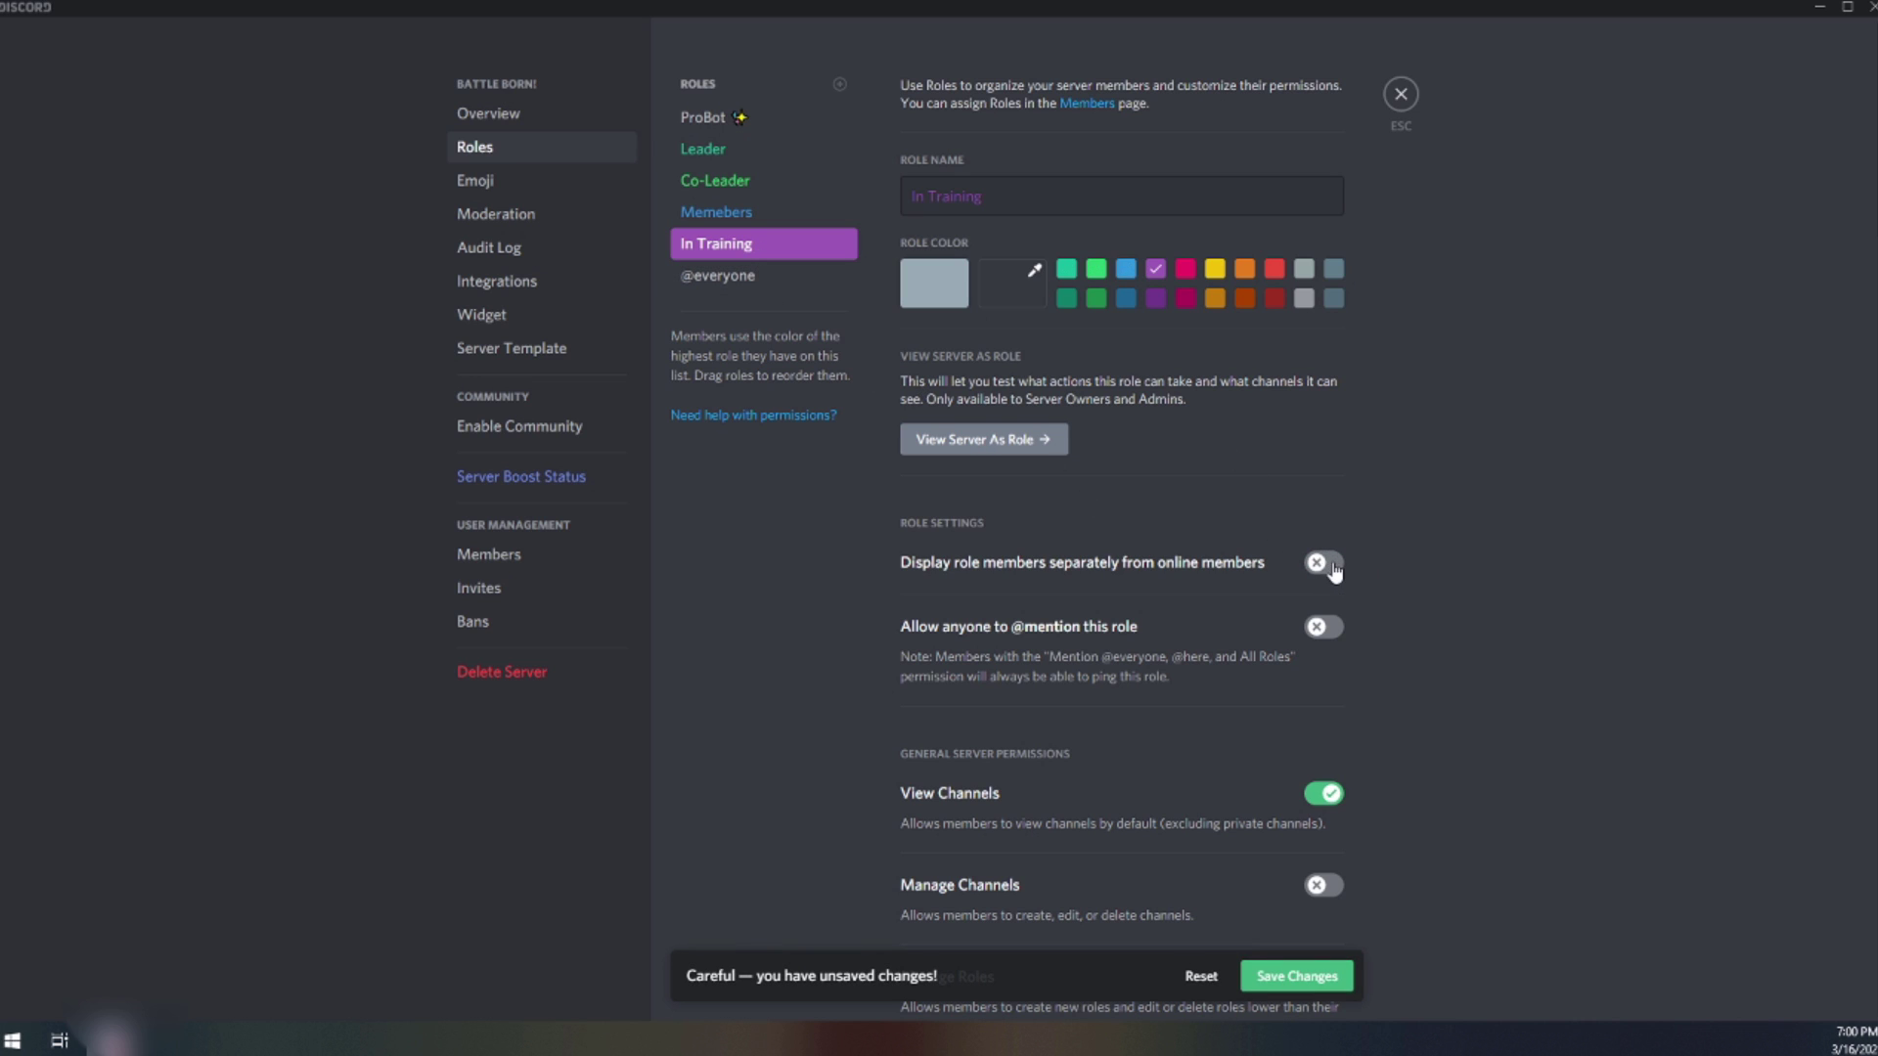
click(1322, 563)
click(1247, 974)
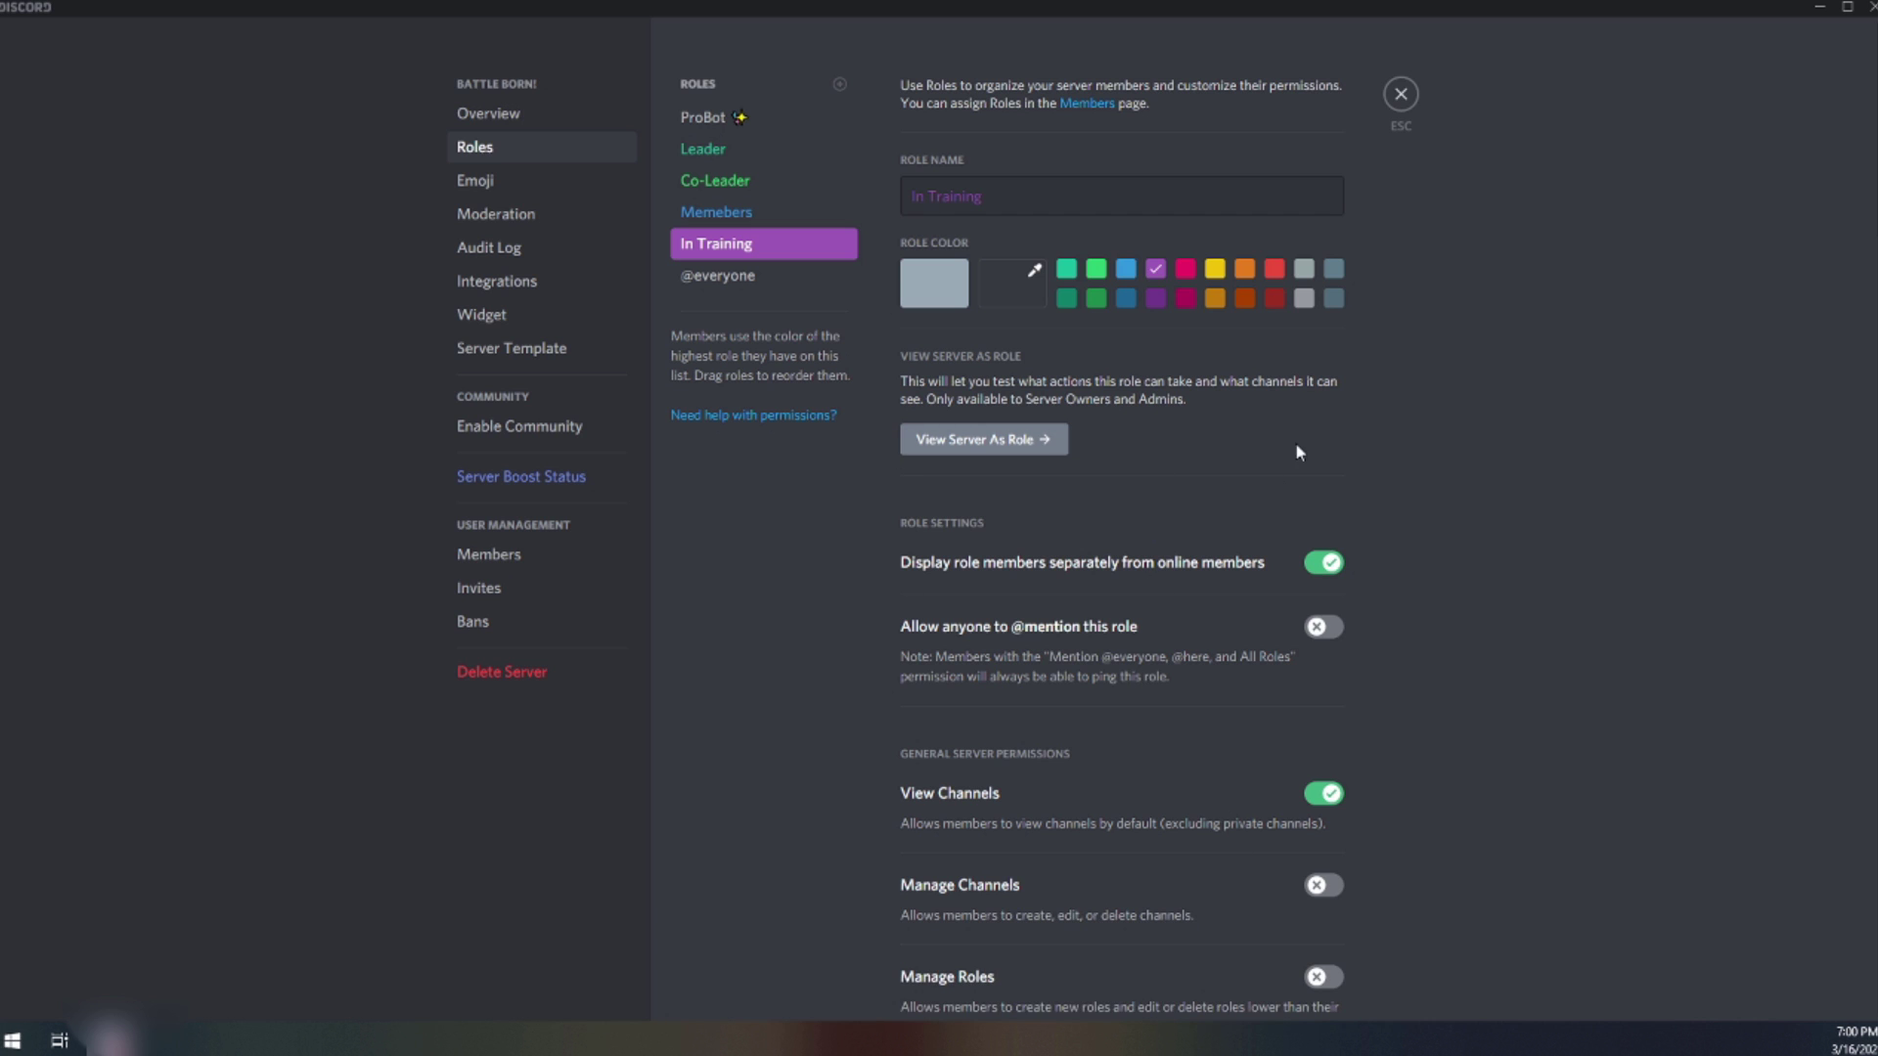
- Return to #general and swap the monkey face reaction for the crown on the newer embed
click(1402, 95)
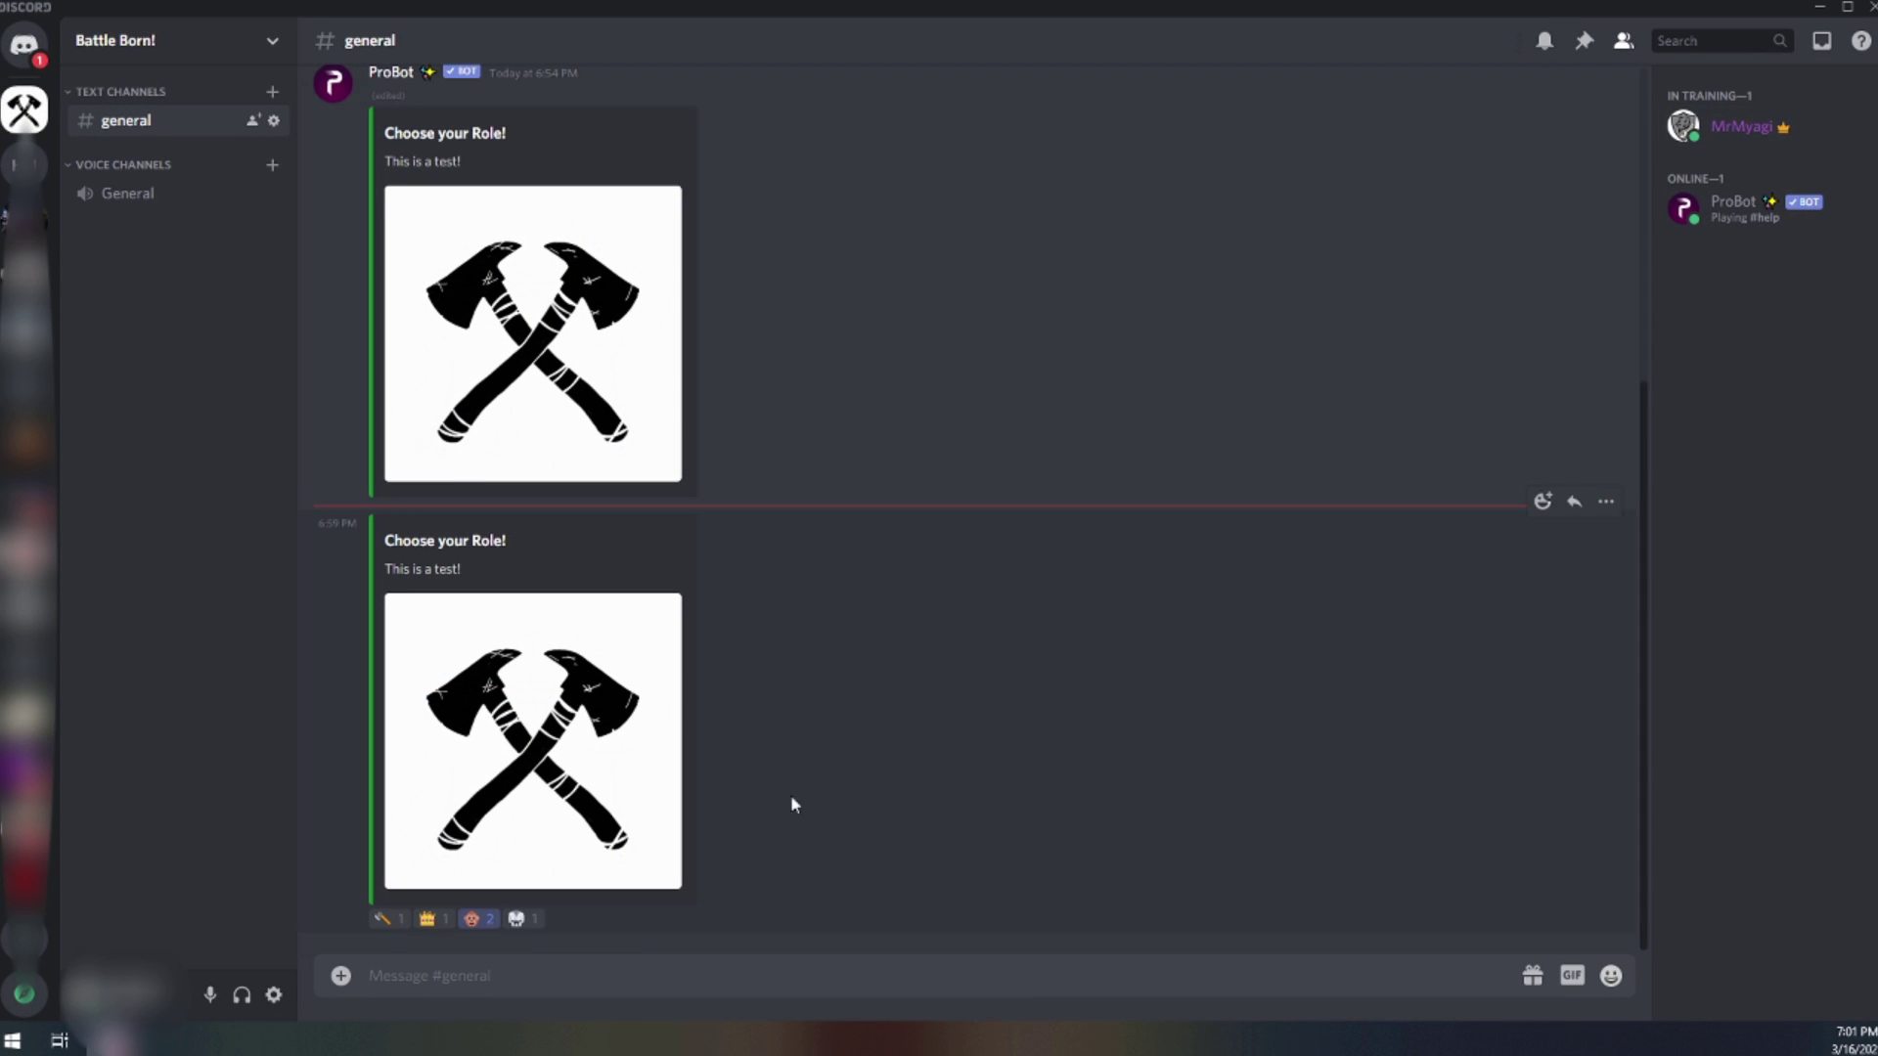
click(473, 920)
click(449, 927)
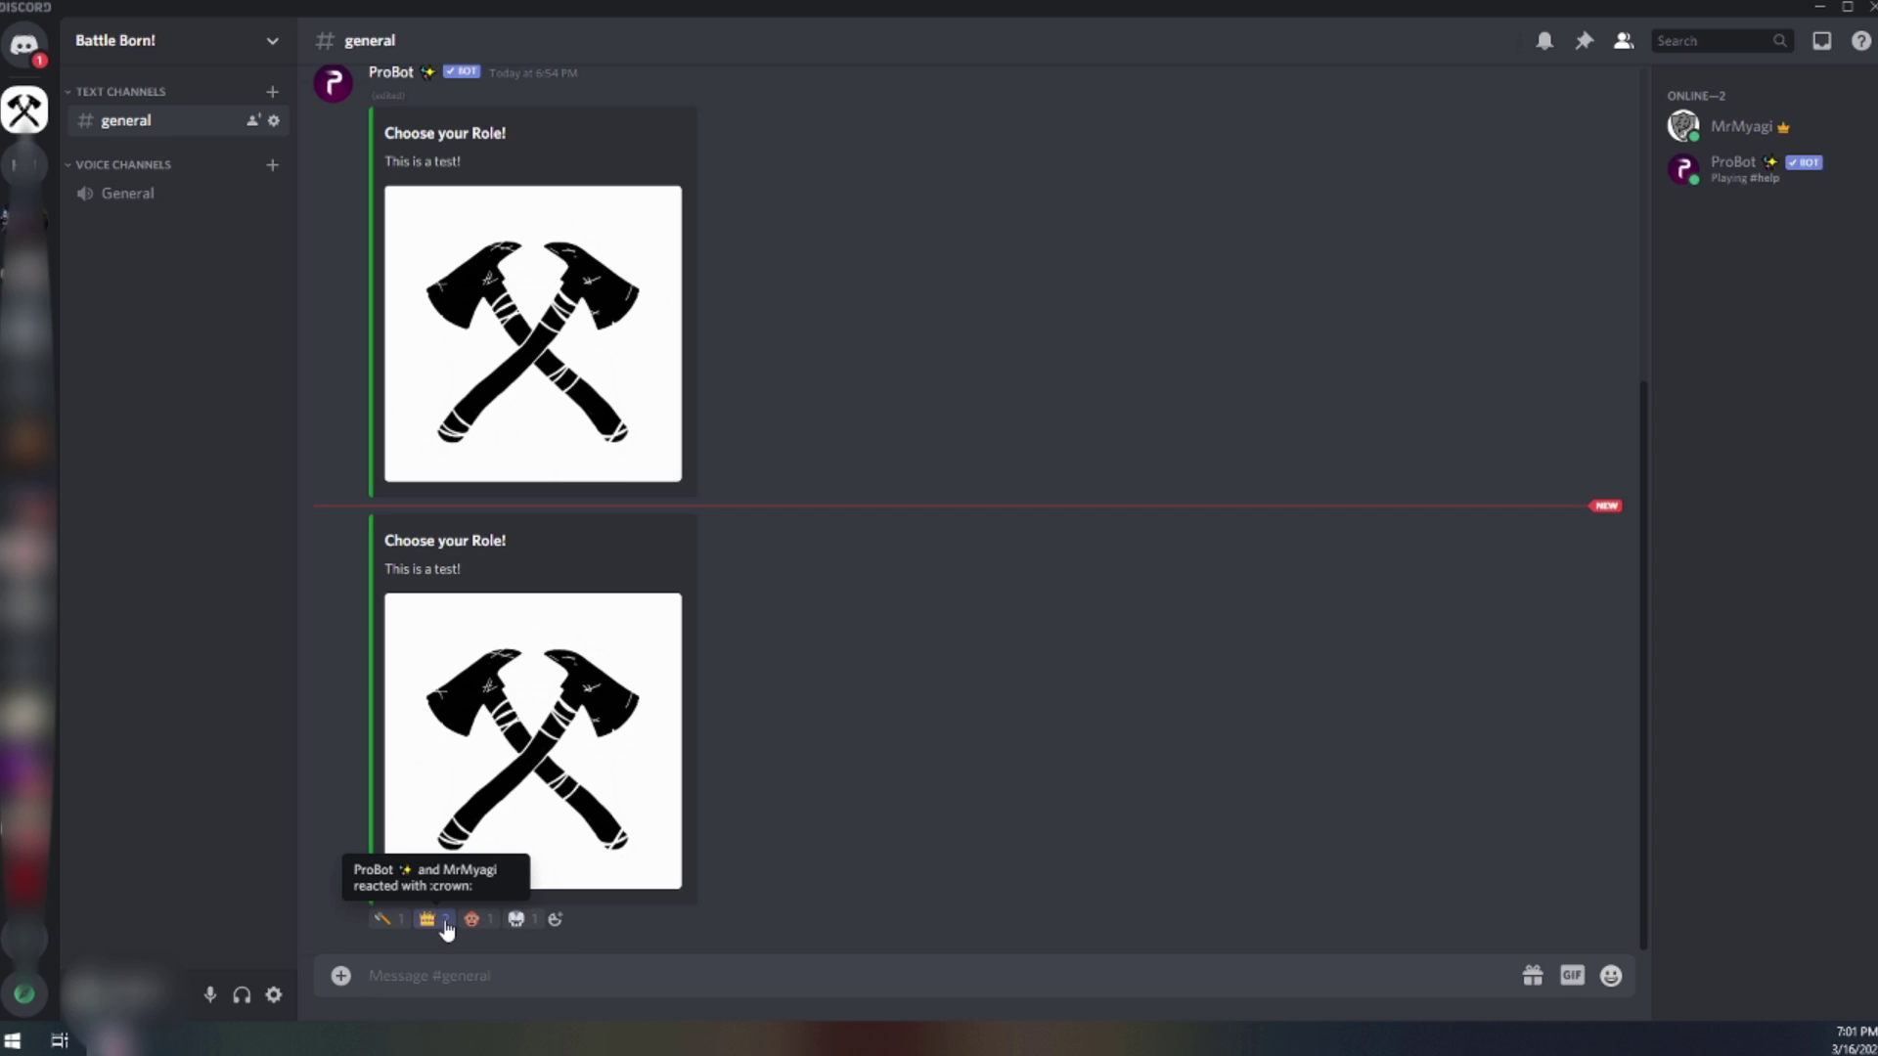
- Add the remaining reactions to the newer embed, selecting all four role emojis including the crown, monkey face and martial arts uniform
click(384, 920)
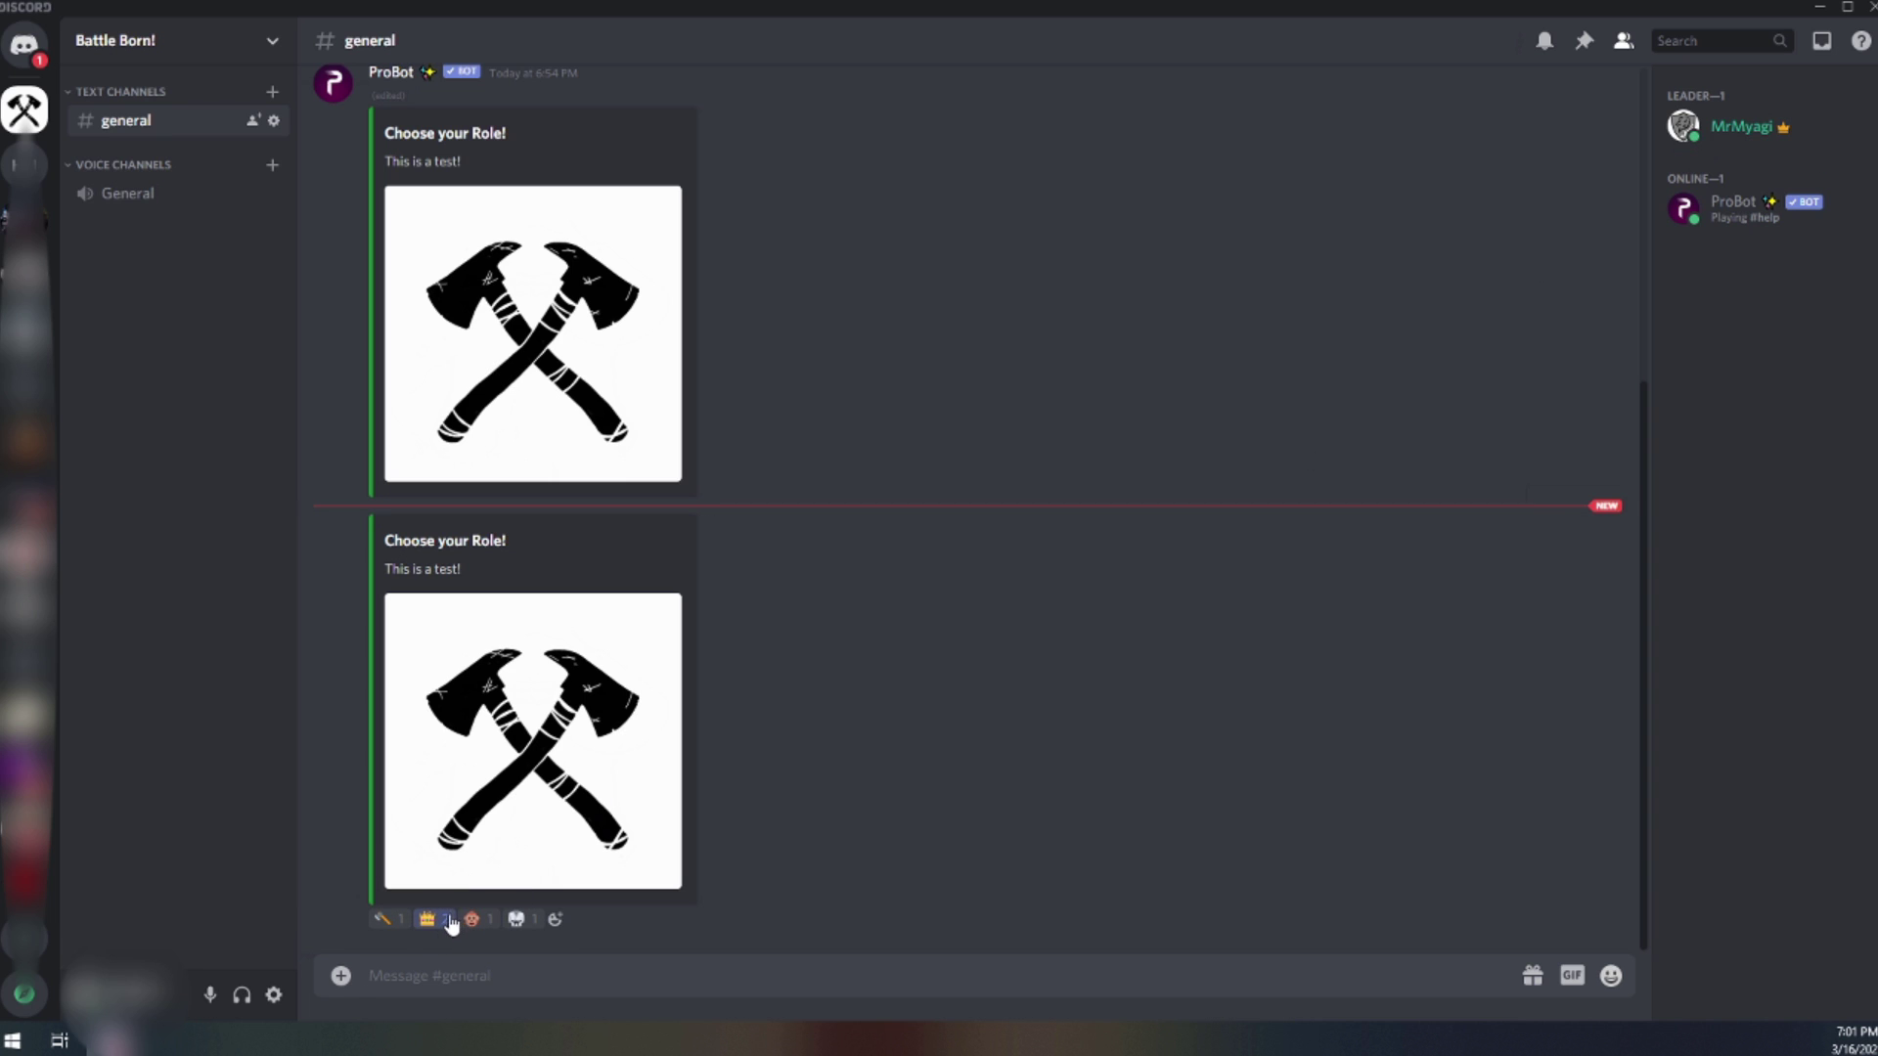
click(473, 920)
click(427, 920)
click(510, 923)
- Check which roles are assigned to the server owner in the member list
right_click(1721, 142)
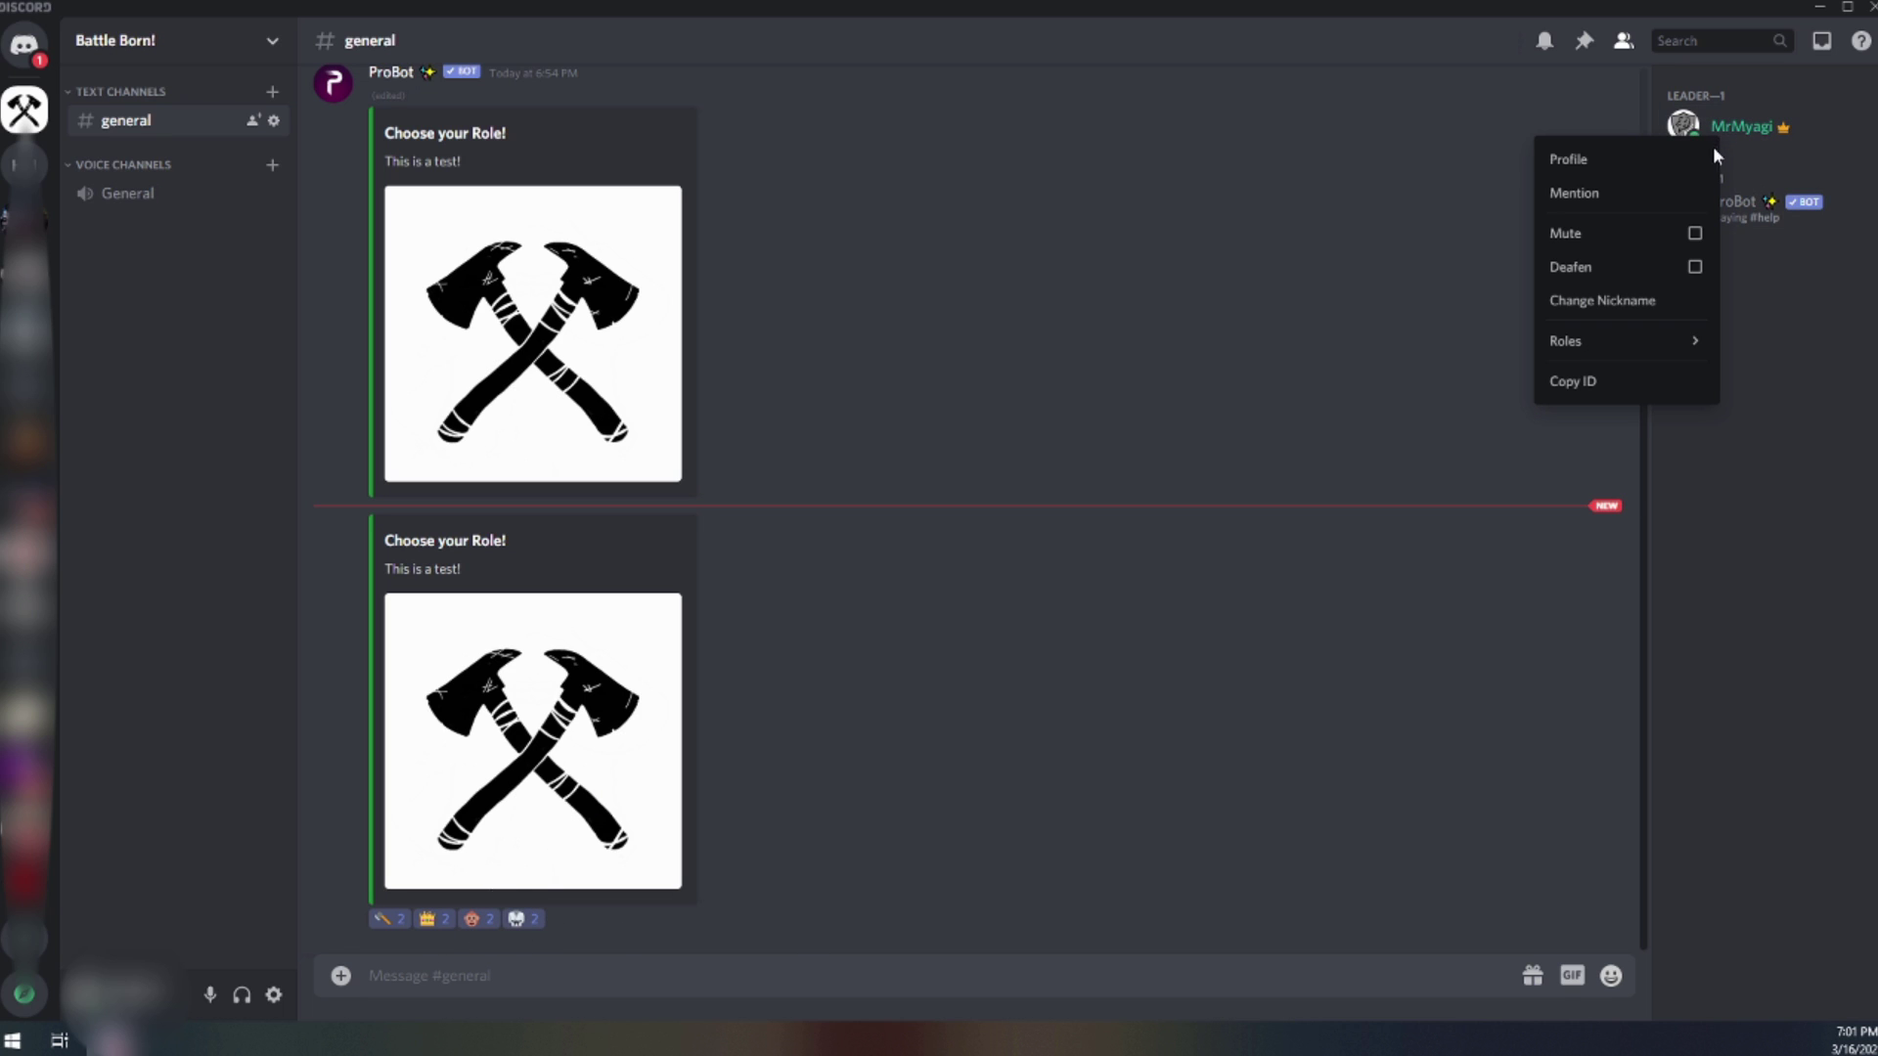
mouse_move(1641, 343)
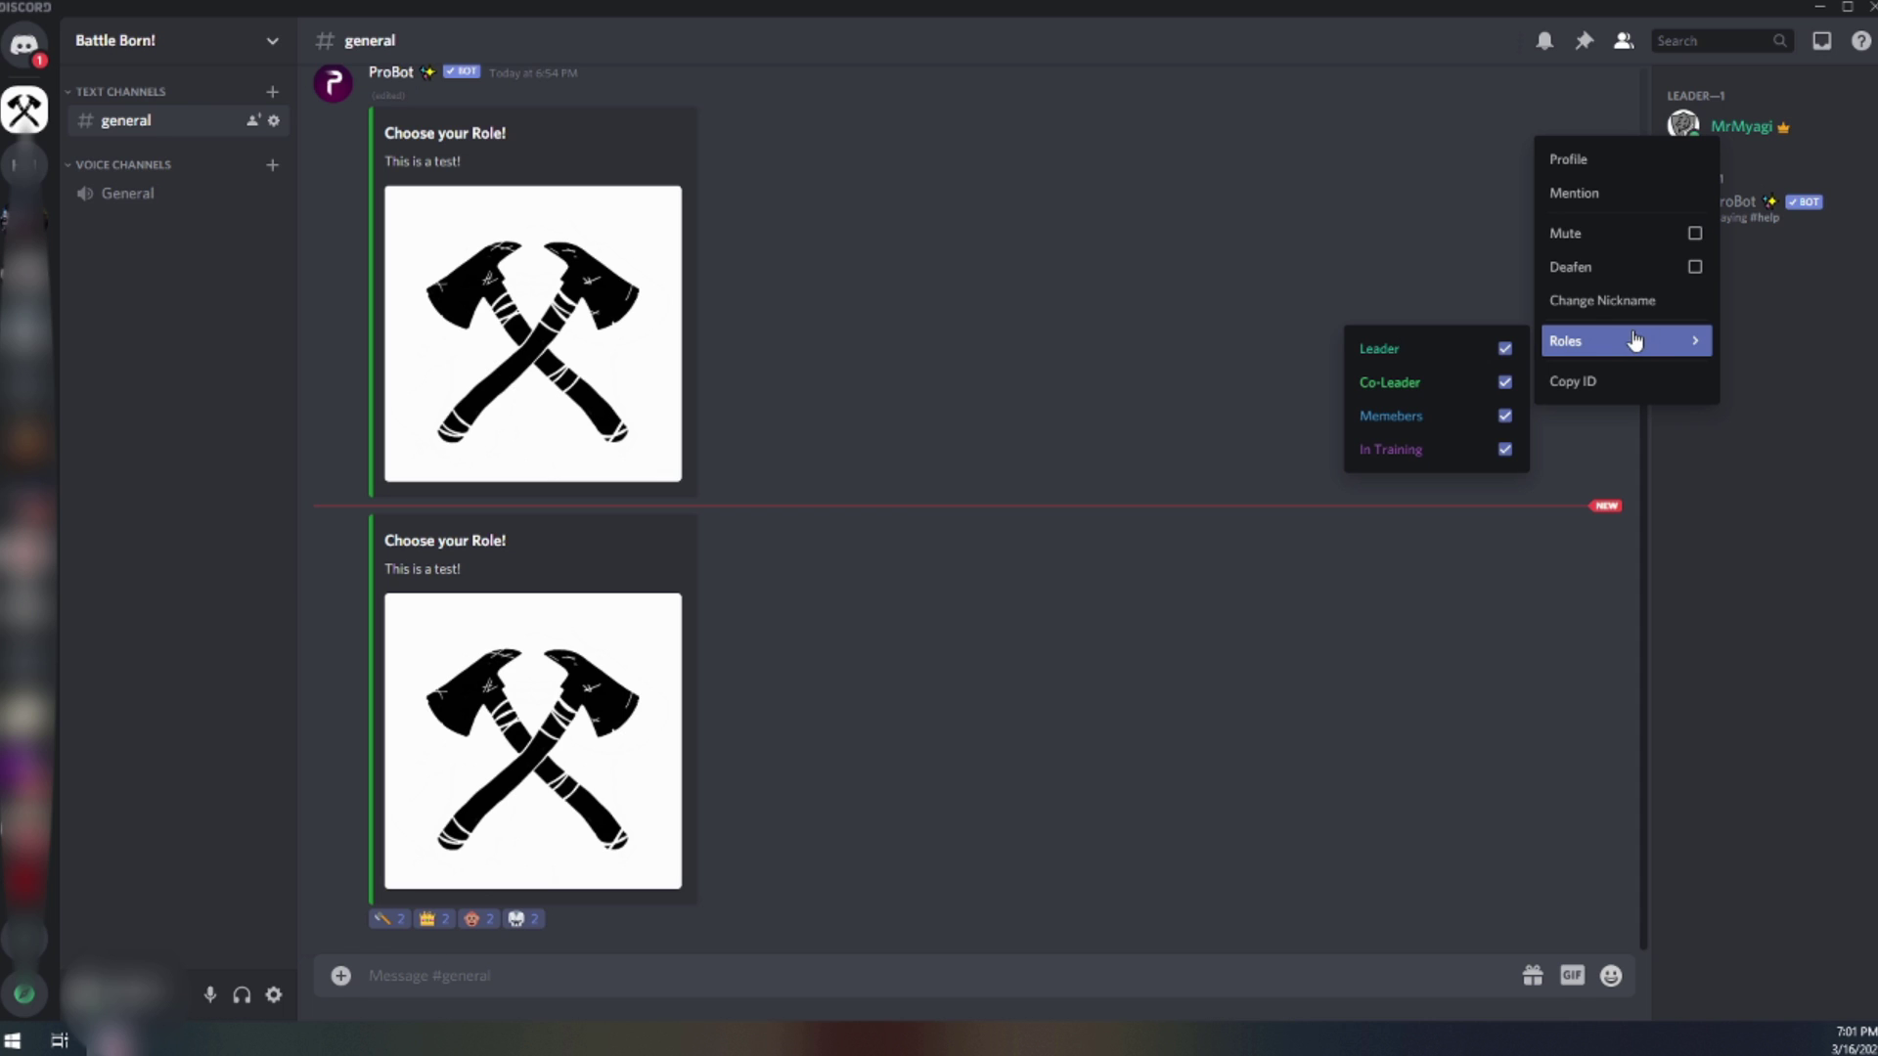
click(1447, 423)
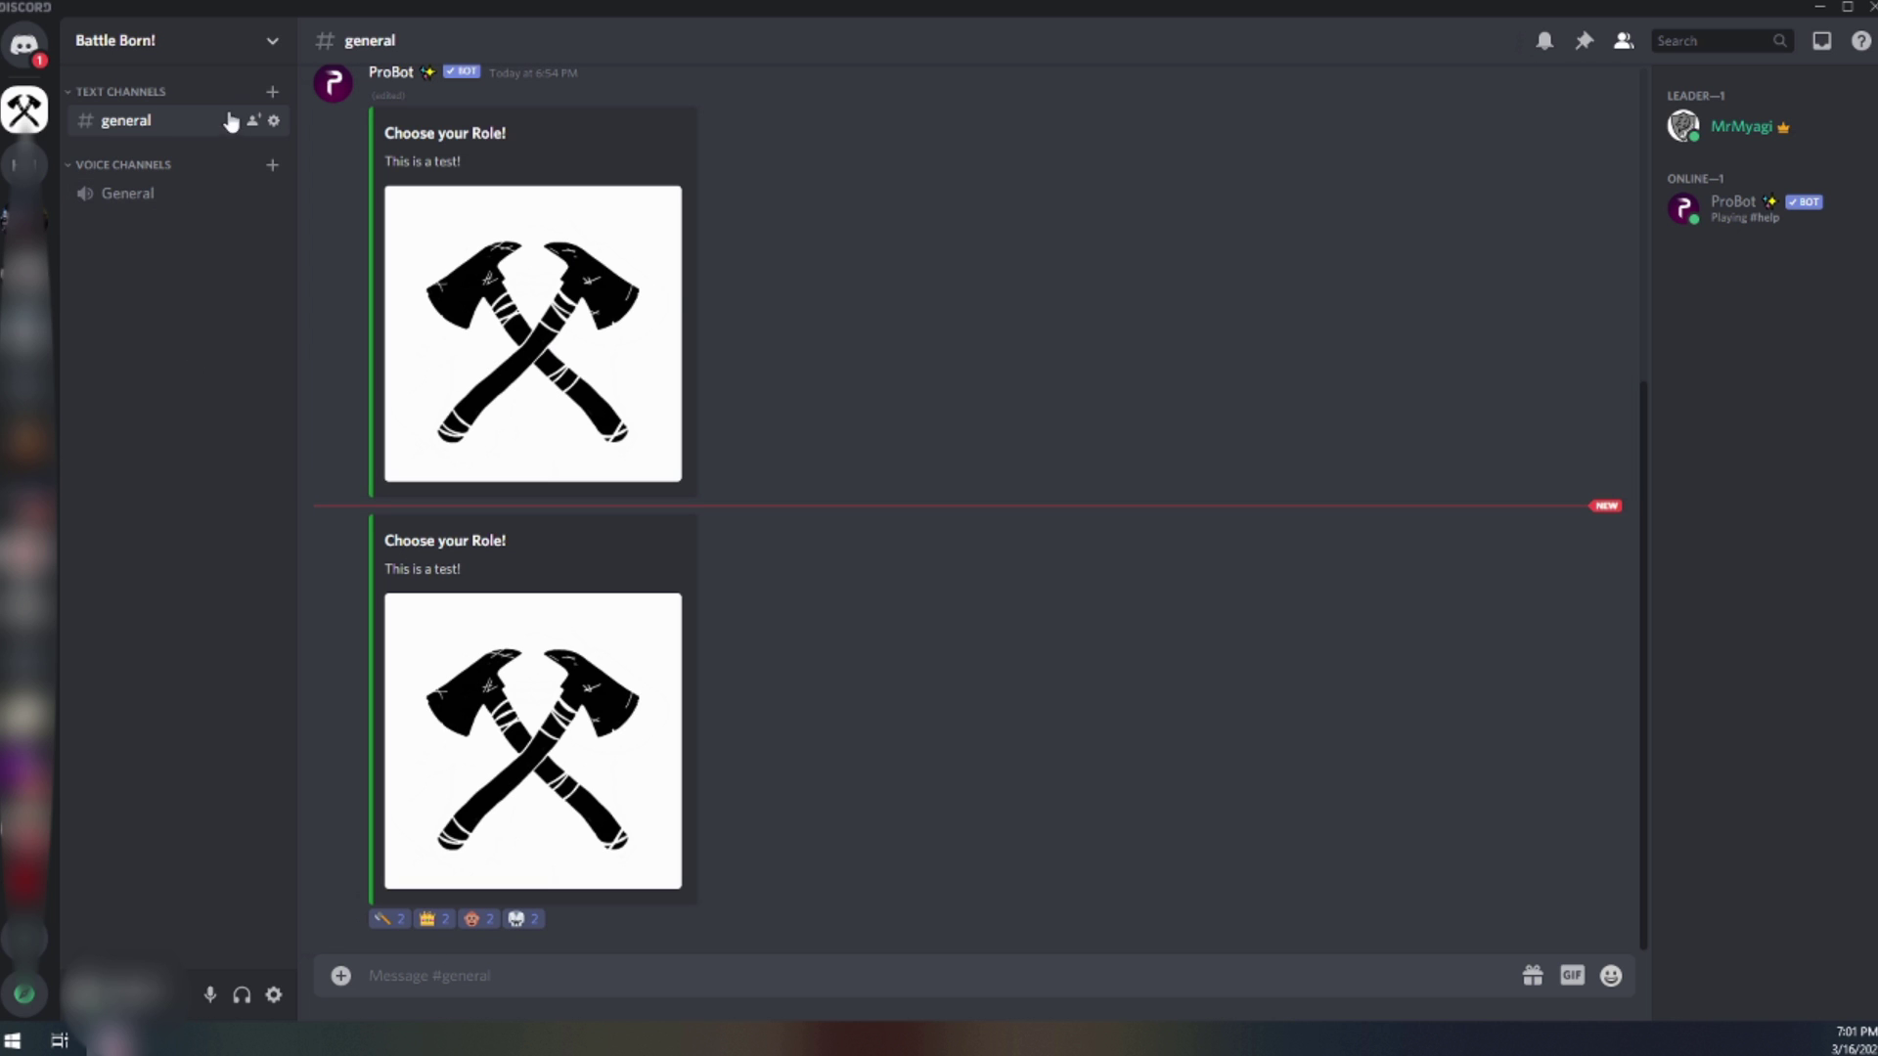
- Create a private text channel named leadertest with access for the Leader role and ProBot
click(272, 90)
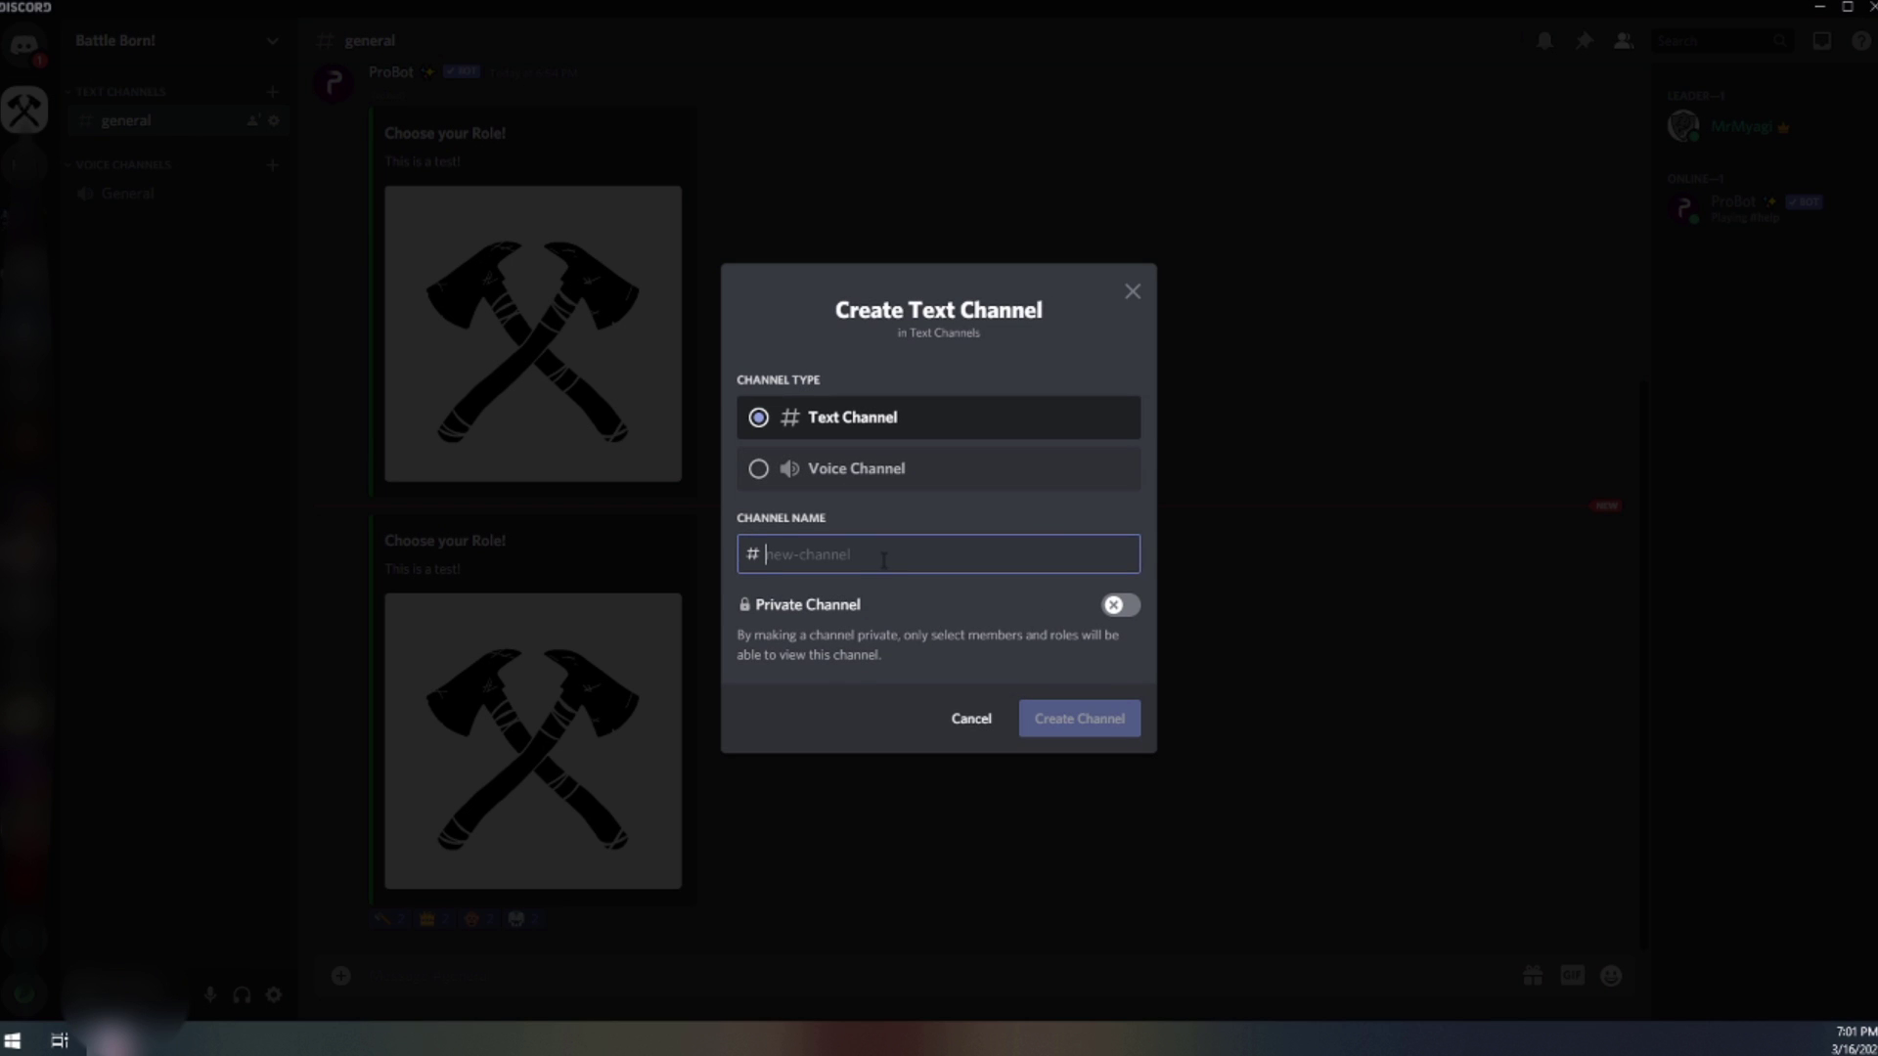
text(leadertest)
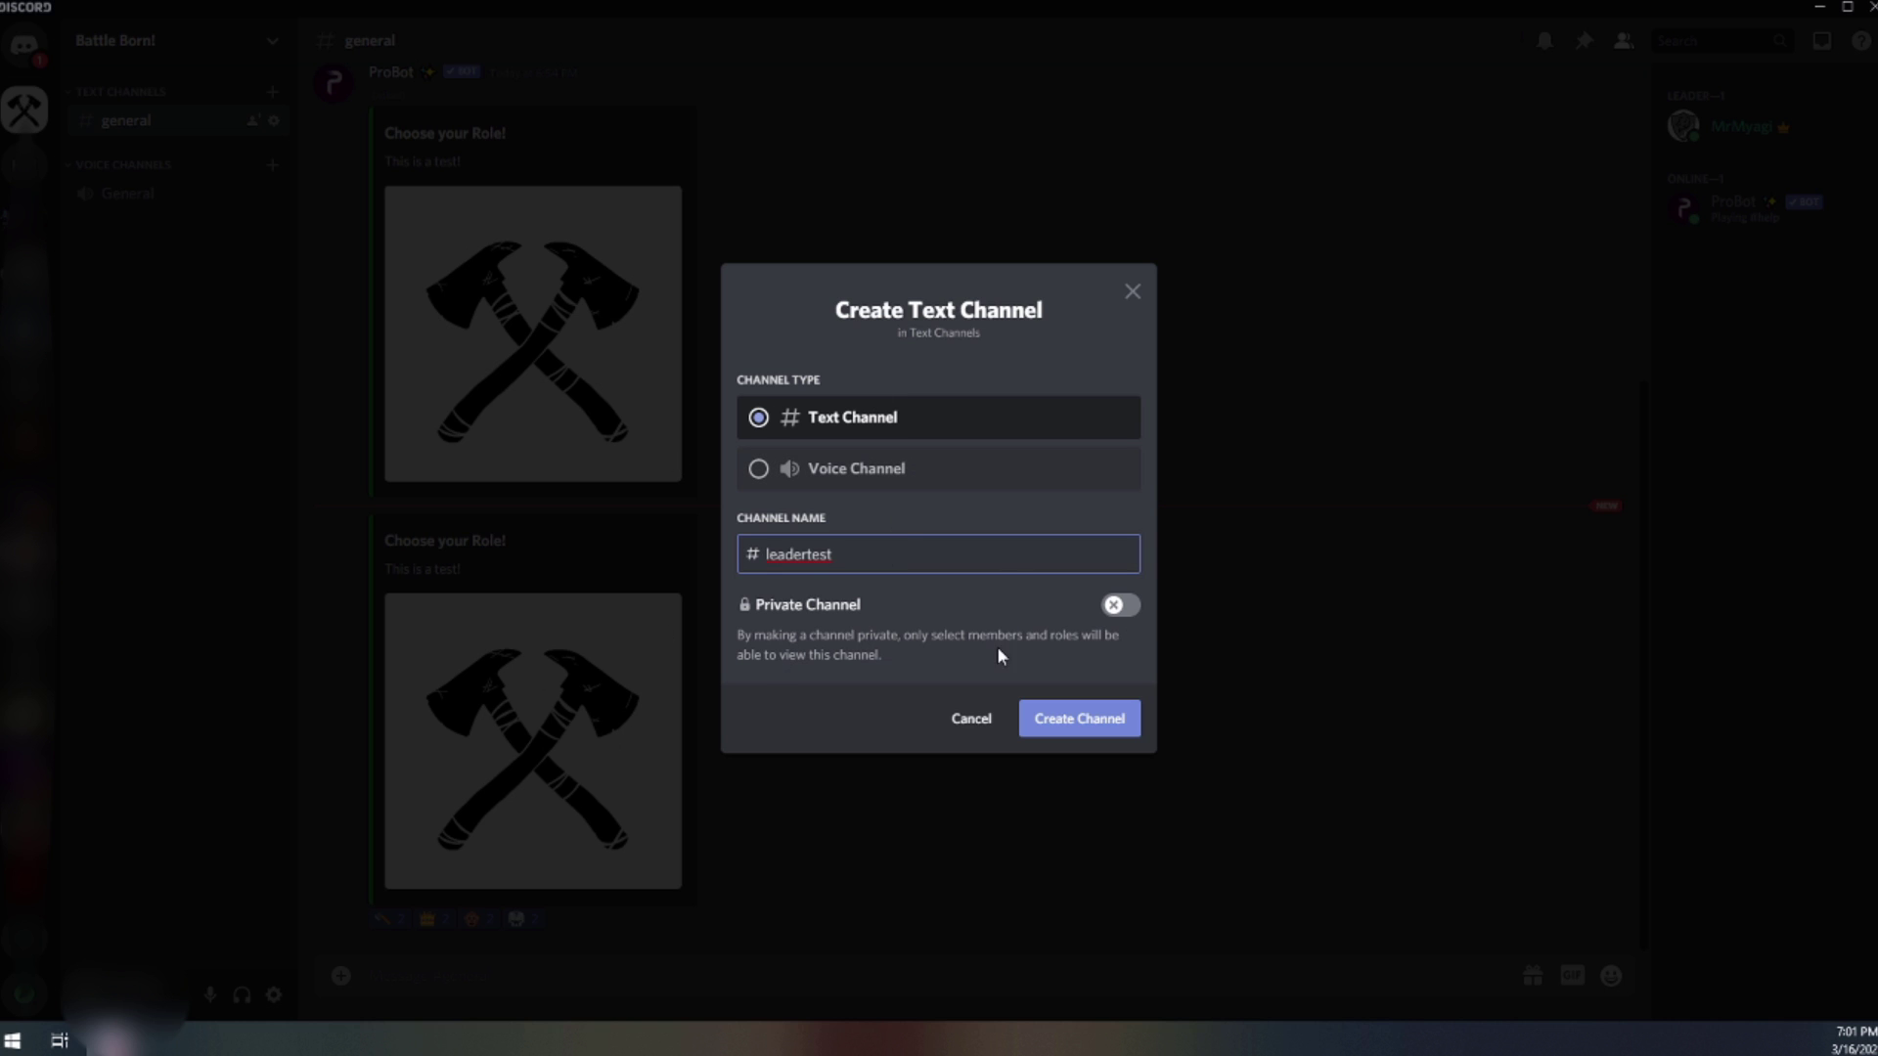
click(1119, 609)
click(1111, 722)
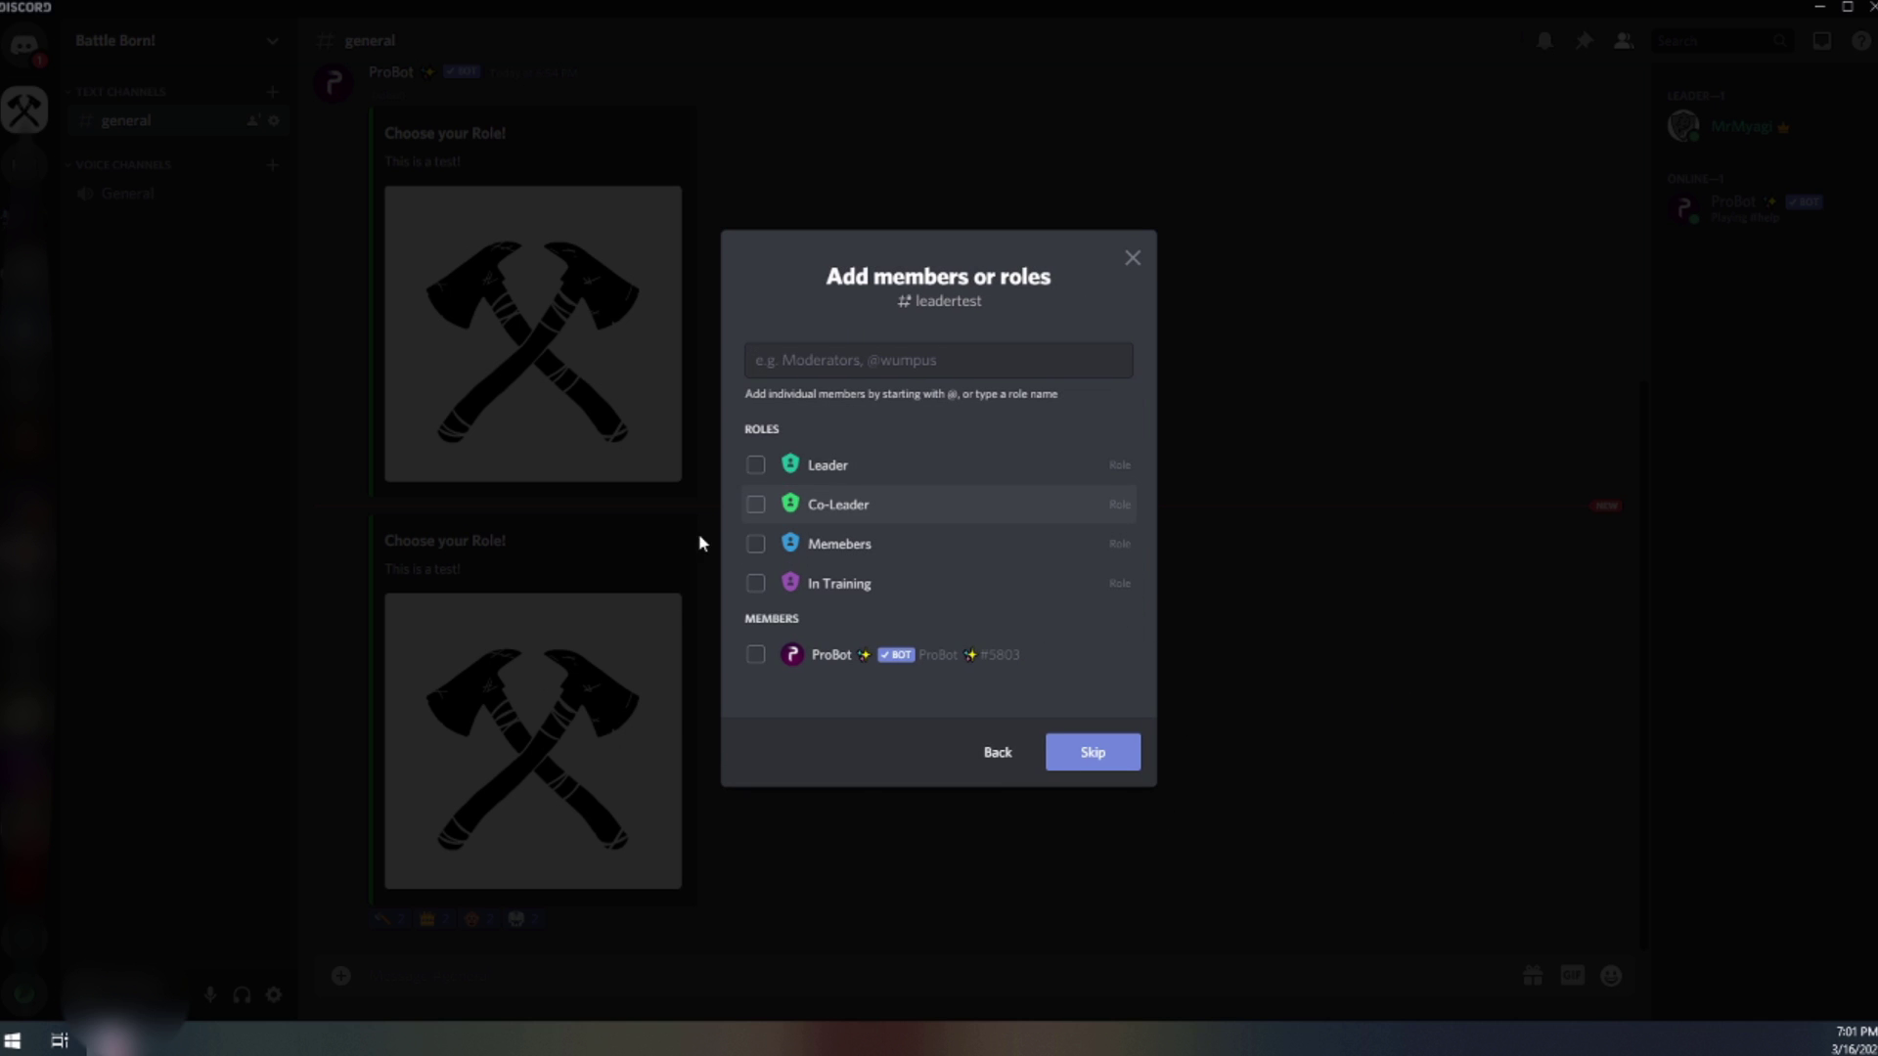
click(766, 469)
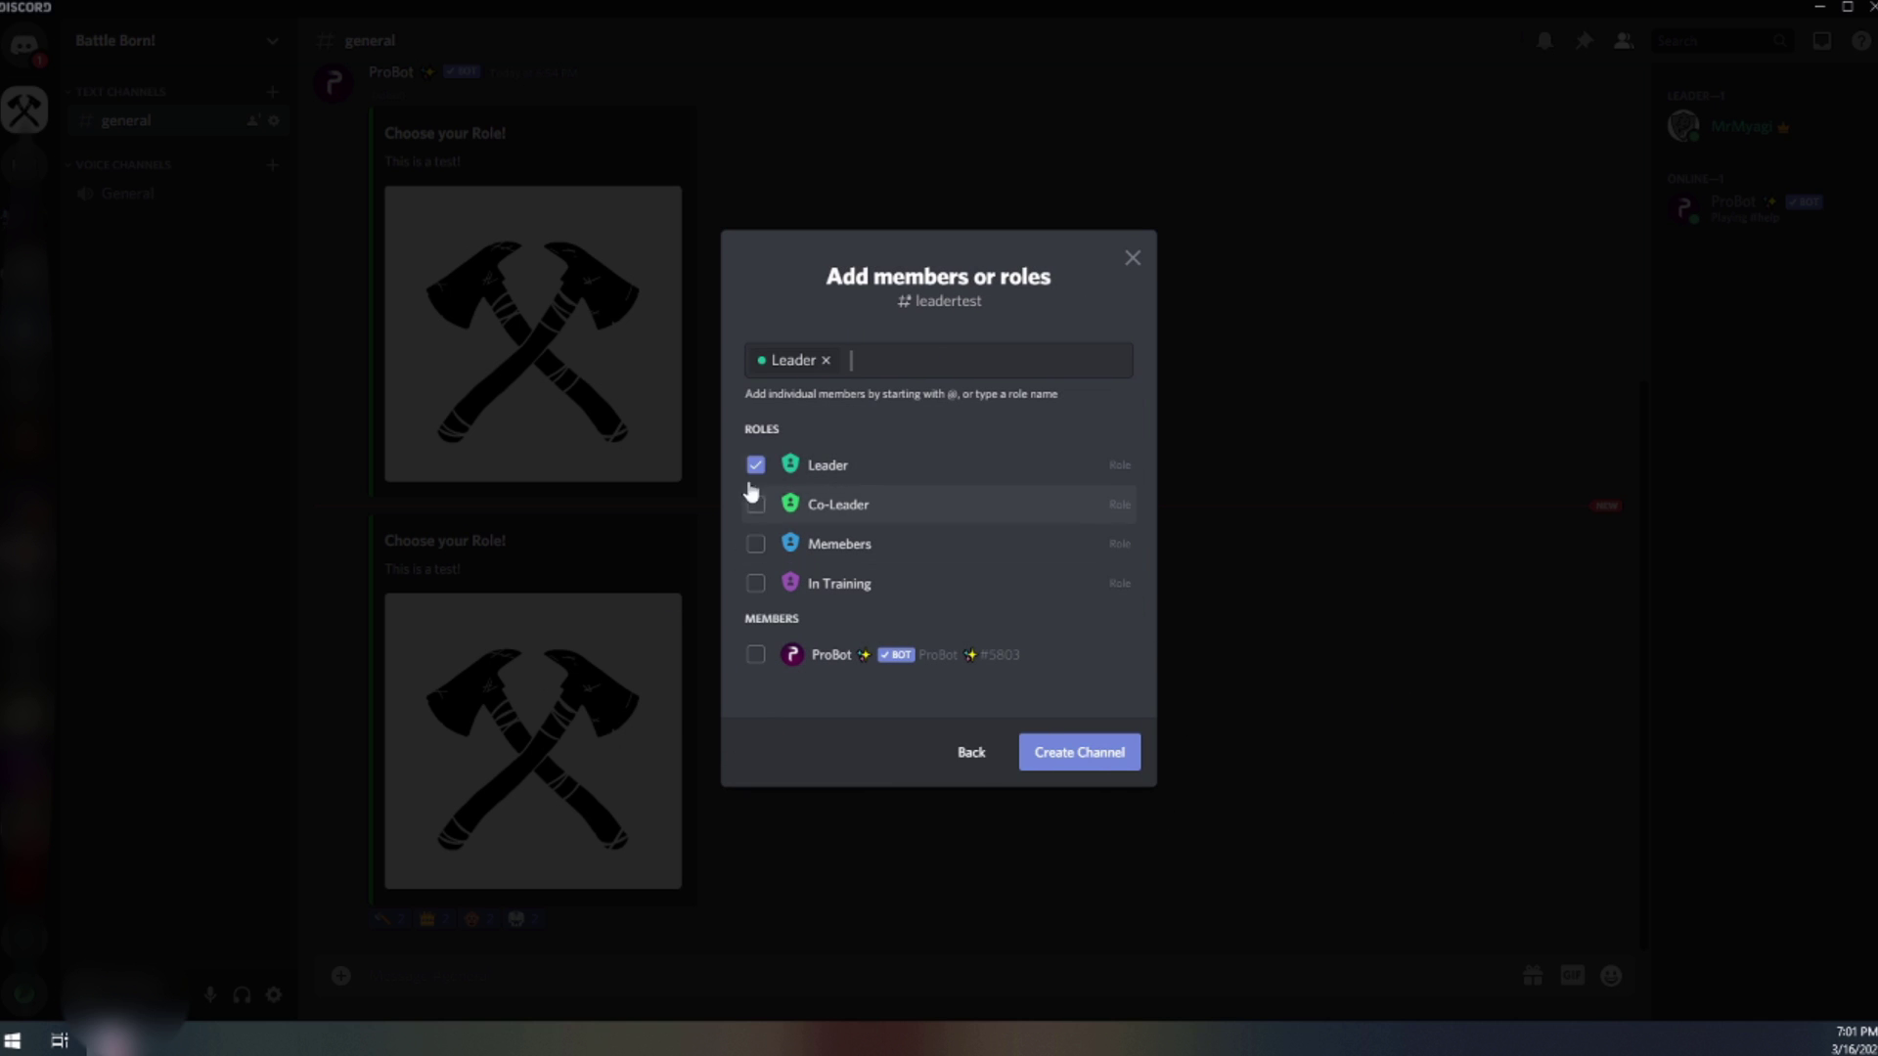
click(756, 656)
click(1125, 759)
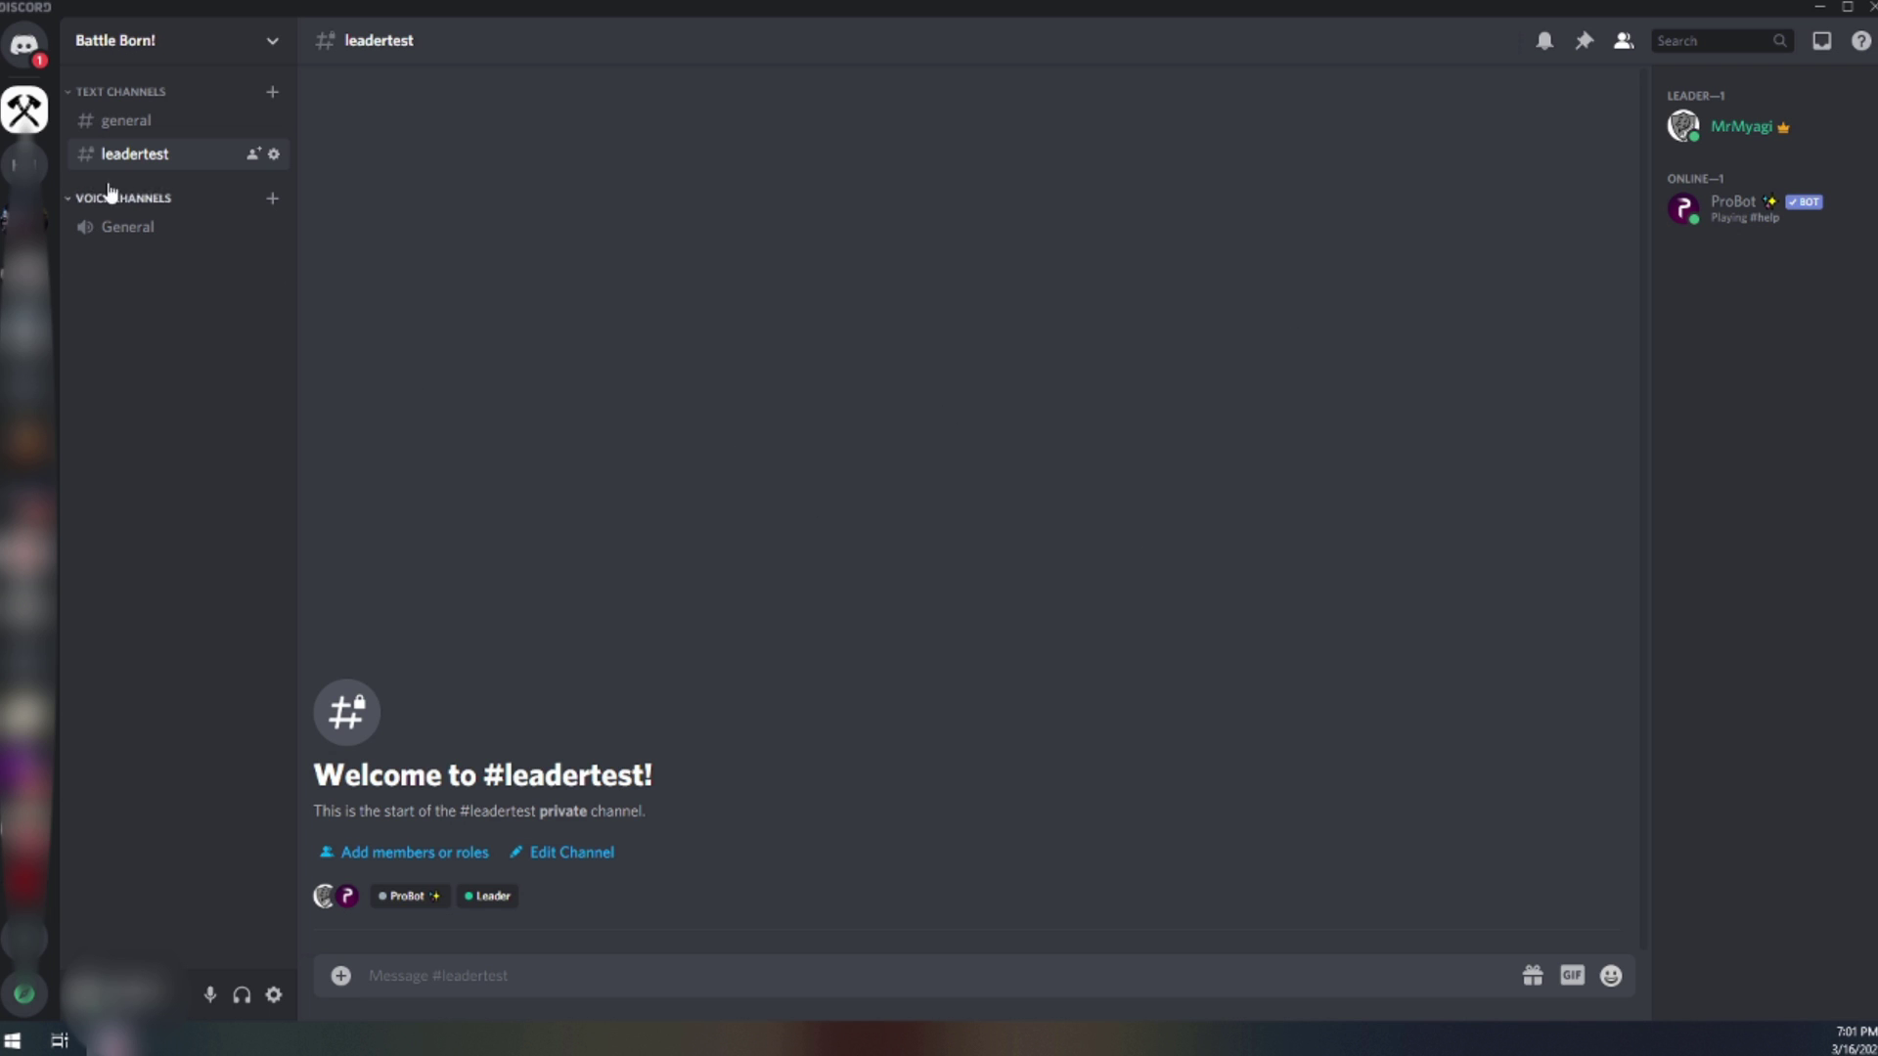
- Return to #general, remove the Leader role from the server owner, and toggle the newer embed's crown reaction off and on
click(147, 123)
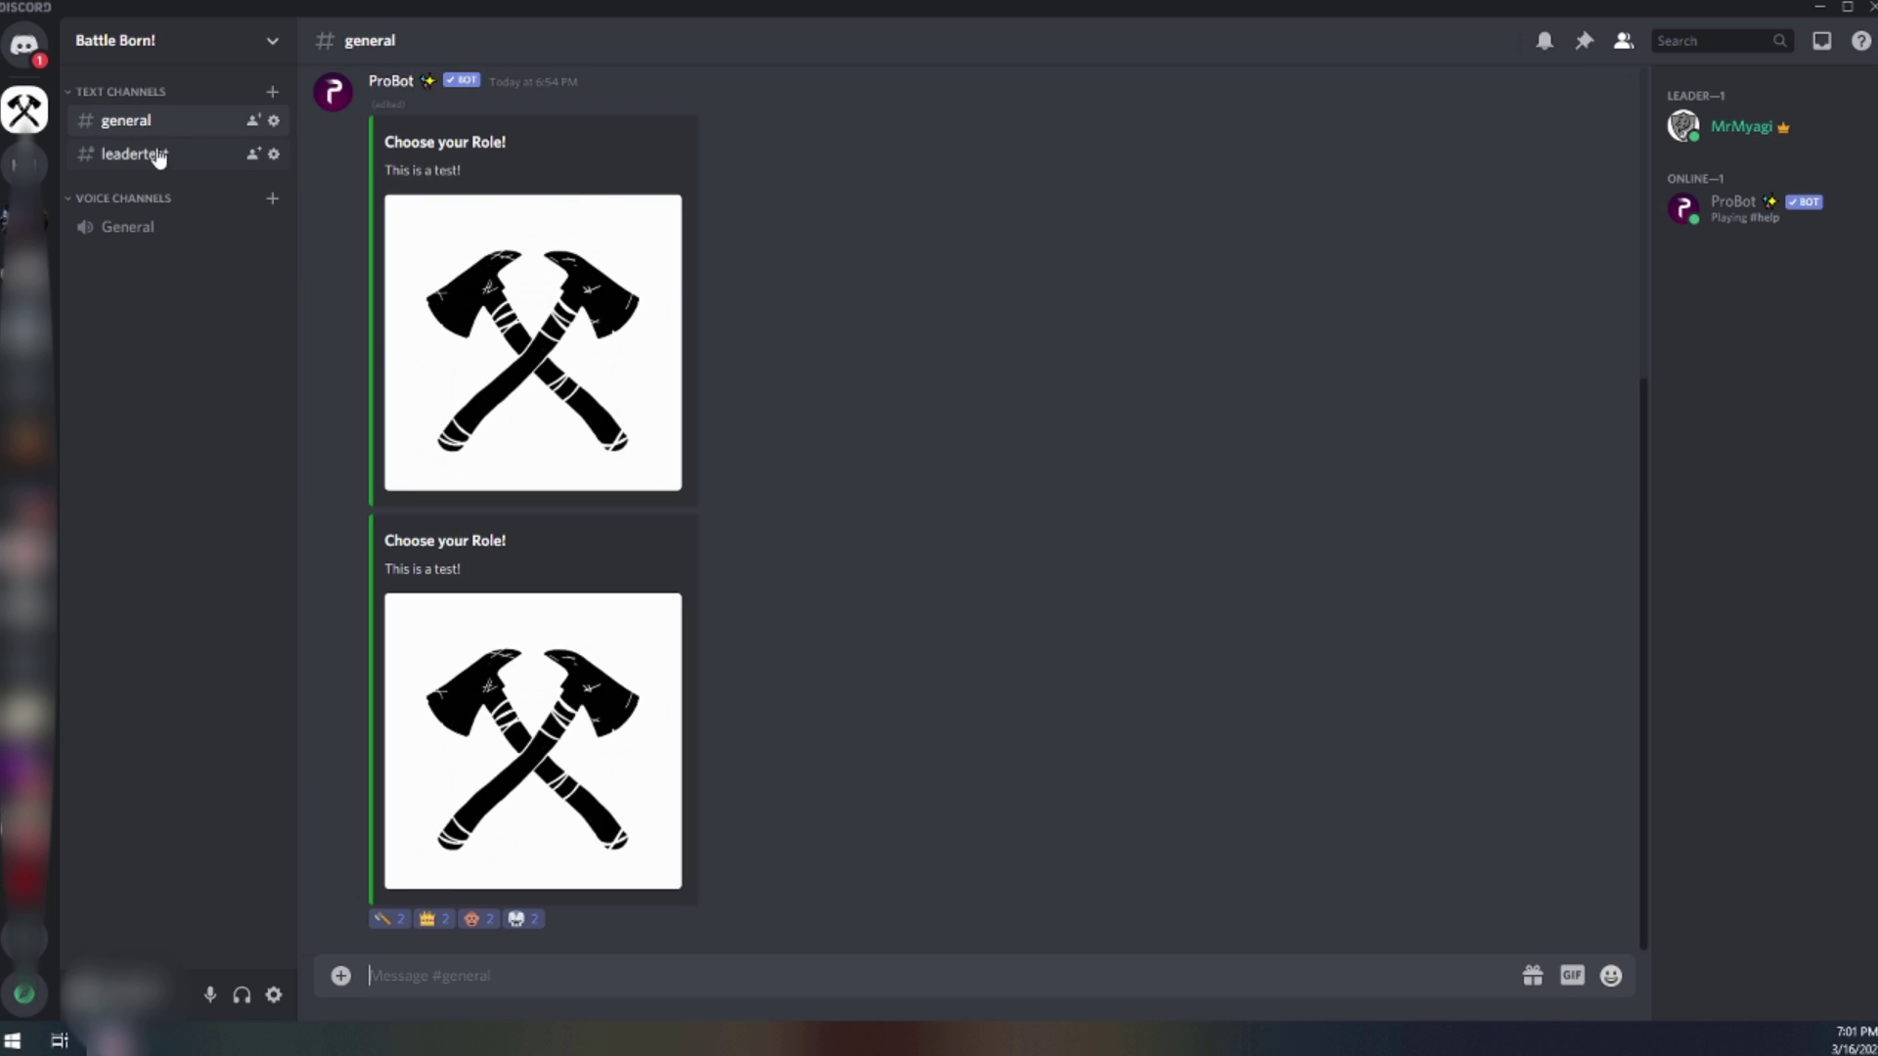
click(1720, 135)
right_click(1738, 125)
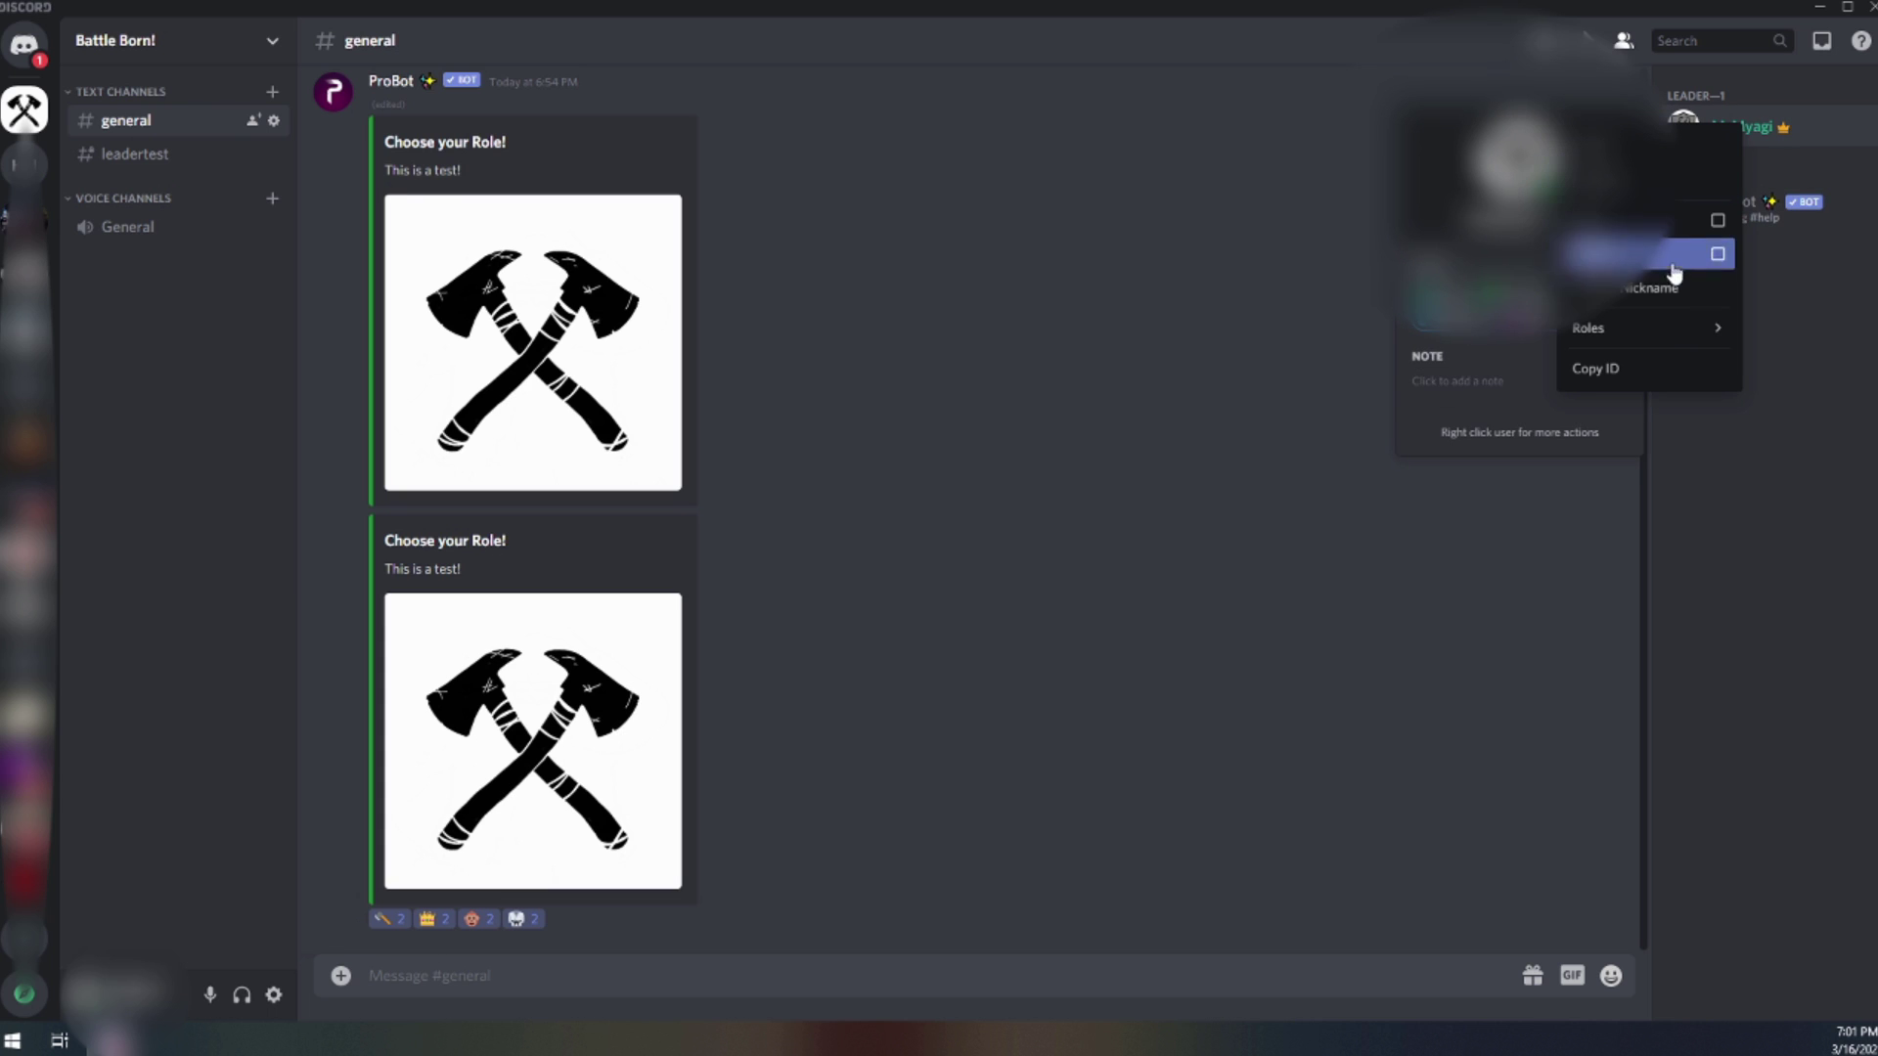
mouse_move(1662, 330)
click(1525, 335)
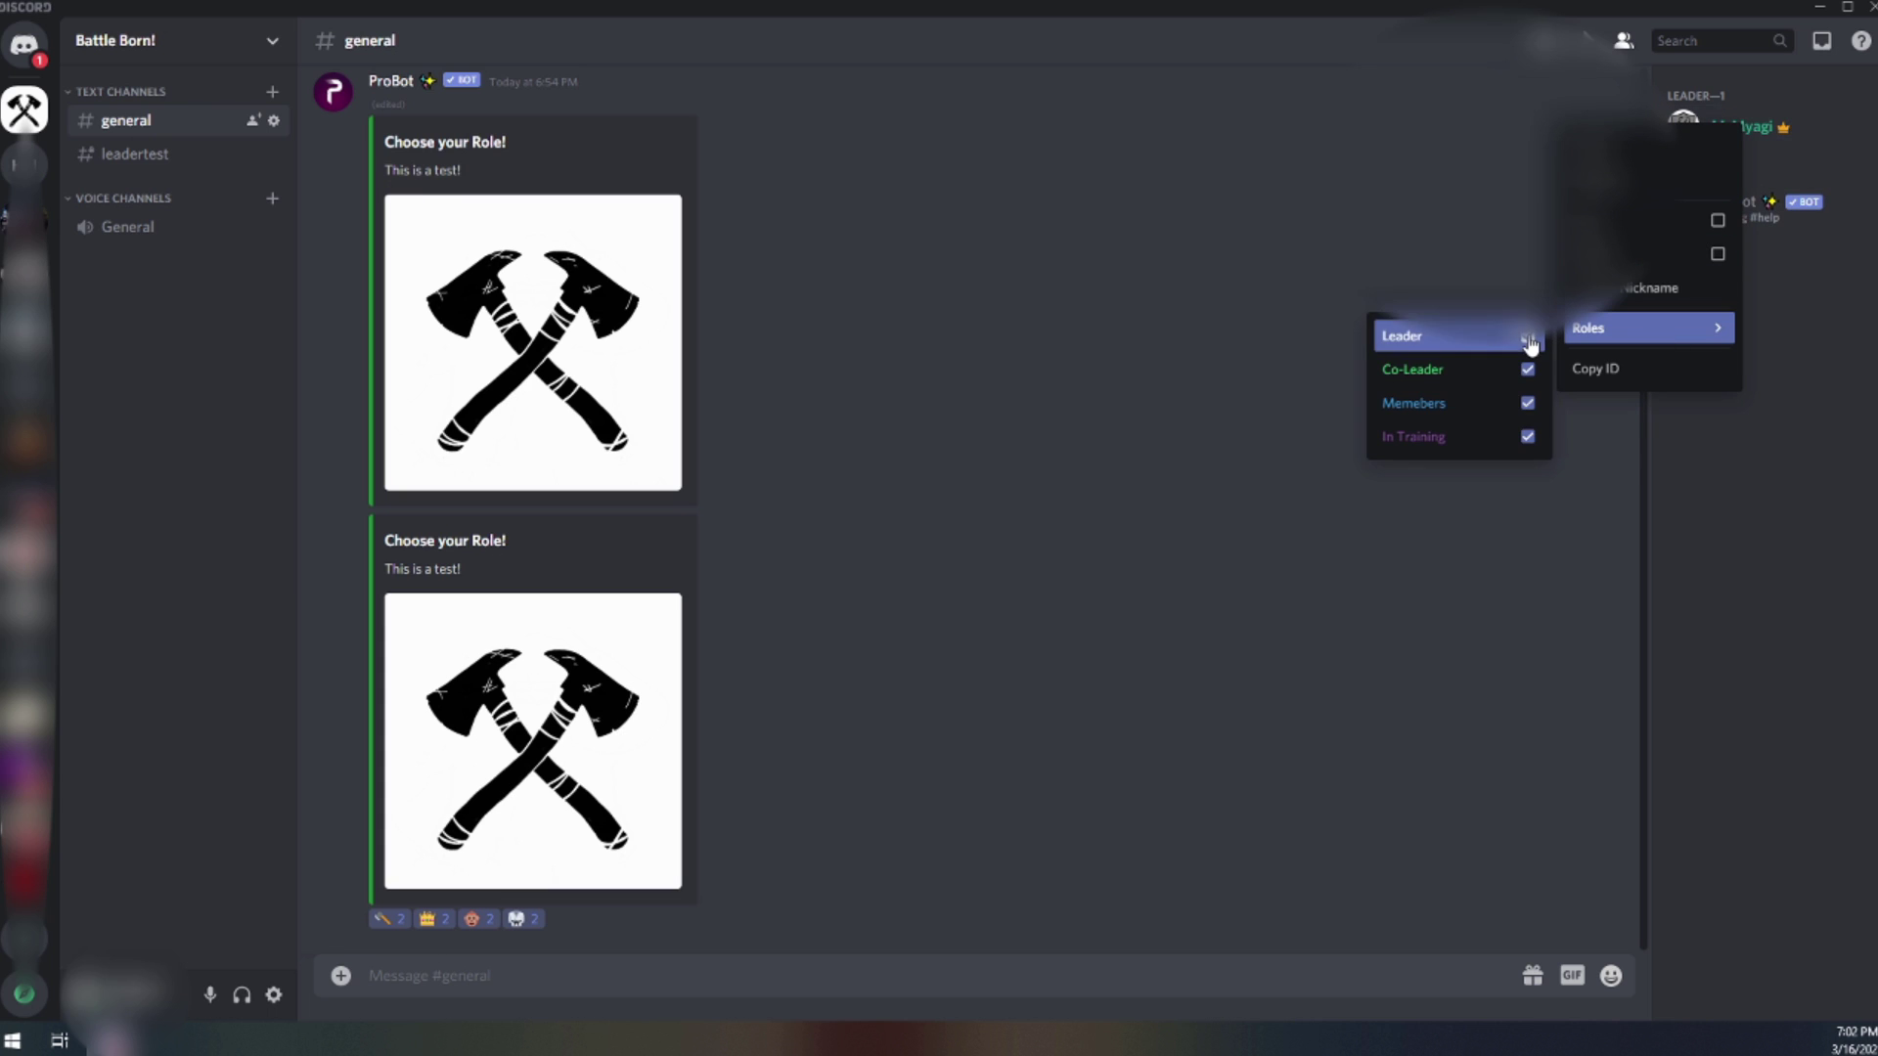
click(1194, 360)
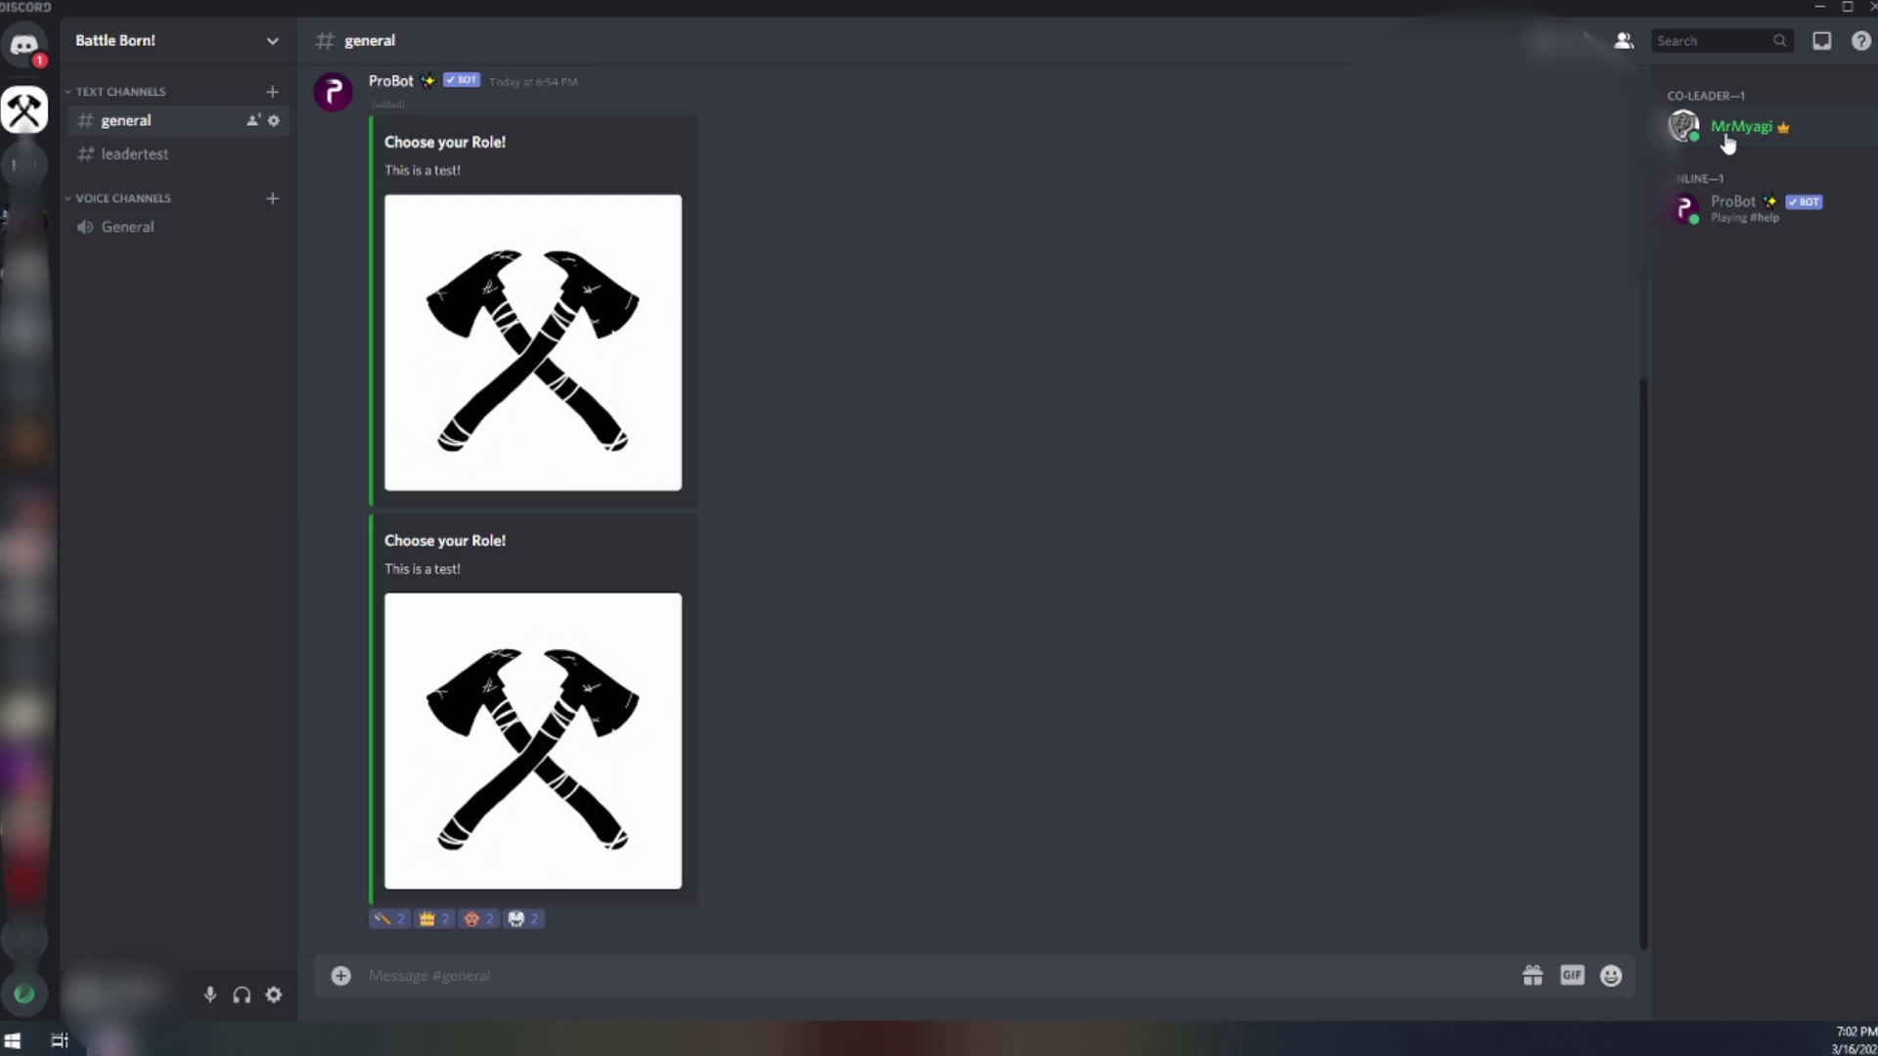
click(426, 920)
click(432, 921)
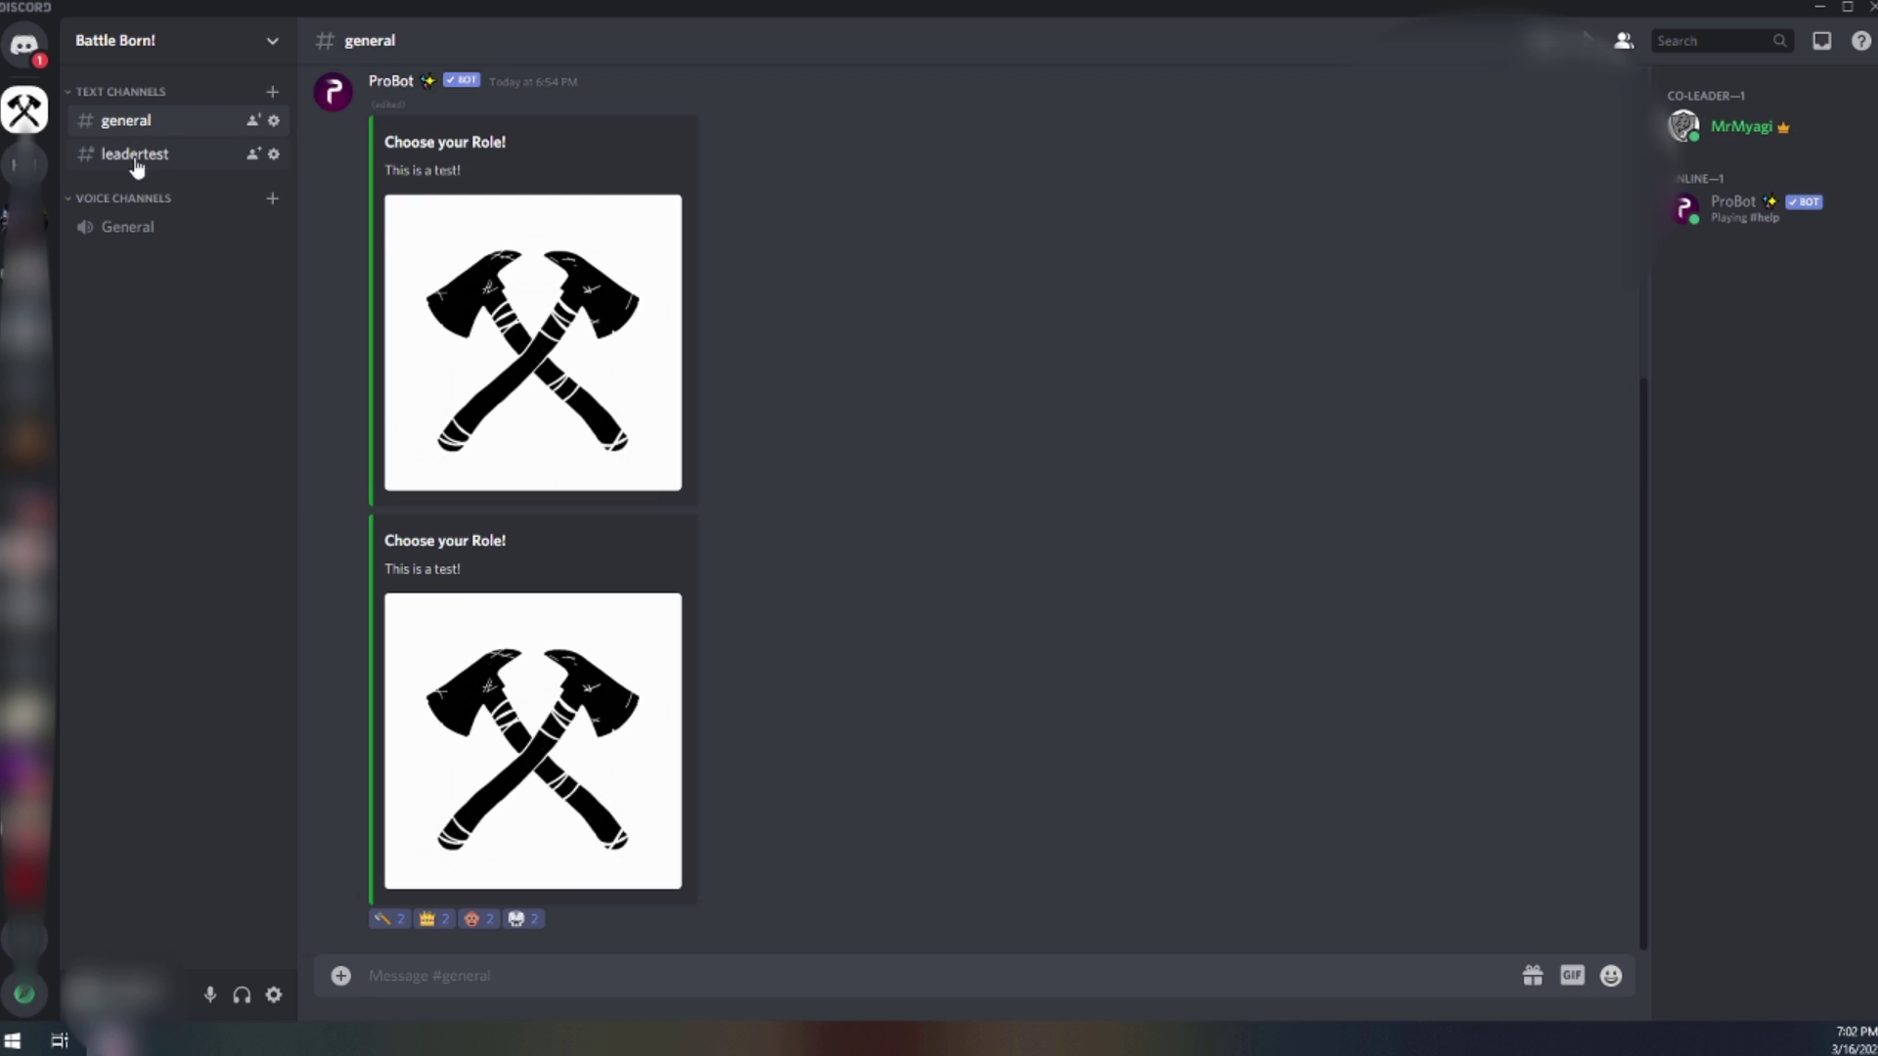